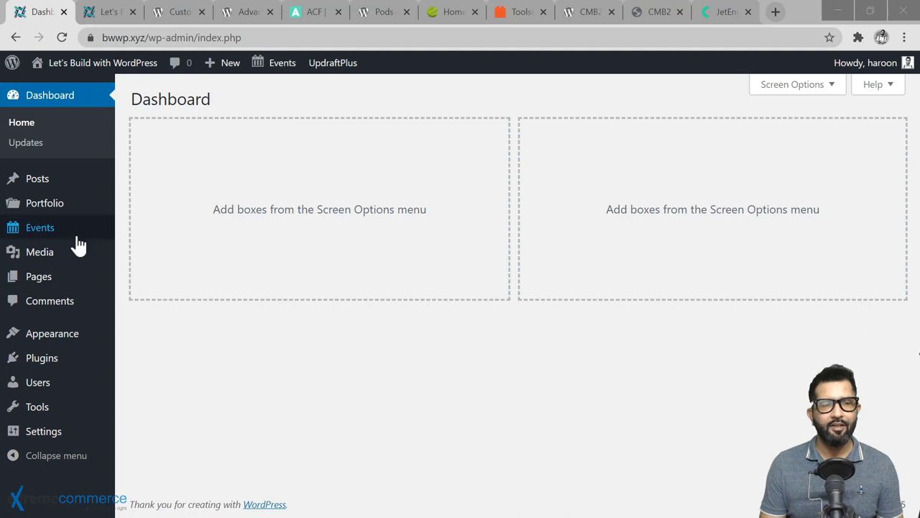
Step: Open the form for a new event and examine its date, location, organizer, website and cost fields
{"action": "mouse_move", "coordinate": [62, 236]}
{"action": "left_click", "coordinate": [153, 253]}
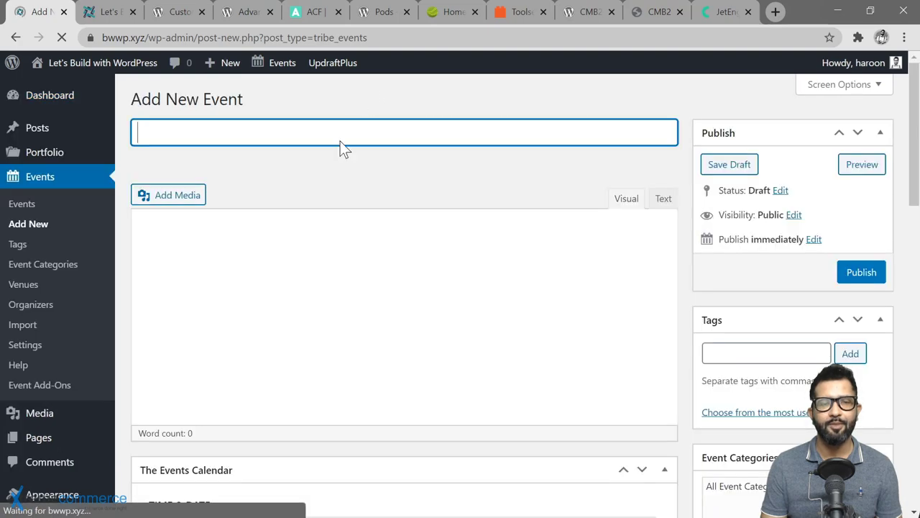
{"action": "scroll", "coordinate": [685, 275], "scroll_direction": "down", "scroll_amount": 4}
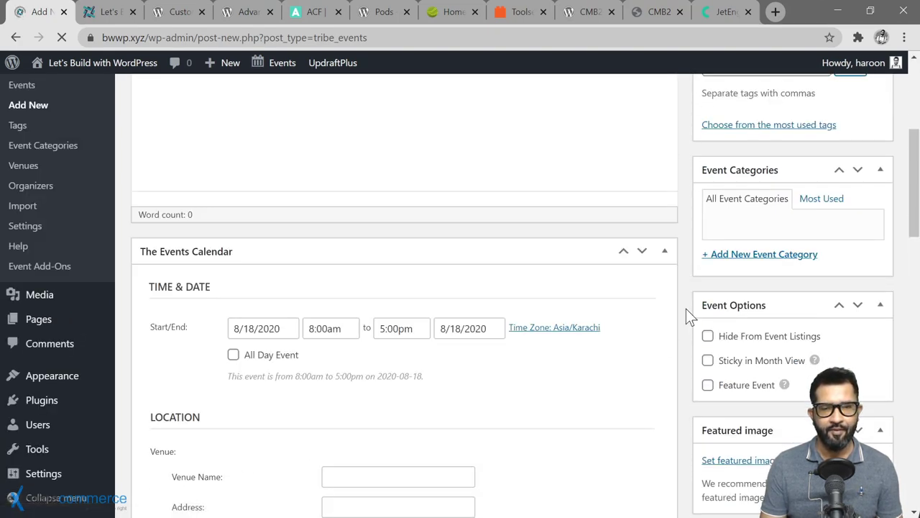
{"action": "scroll", "coordinate": [686, 308], "scroll_direction": "down", "scroll_amount": 2}
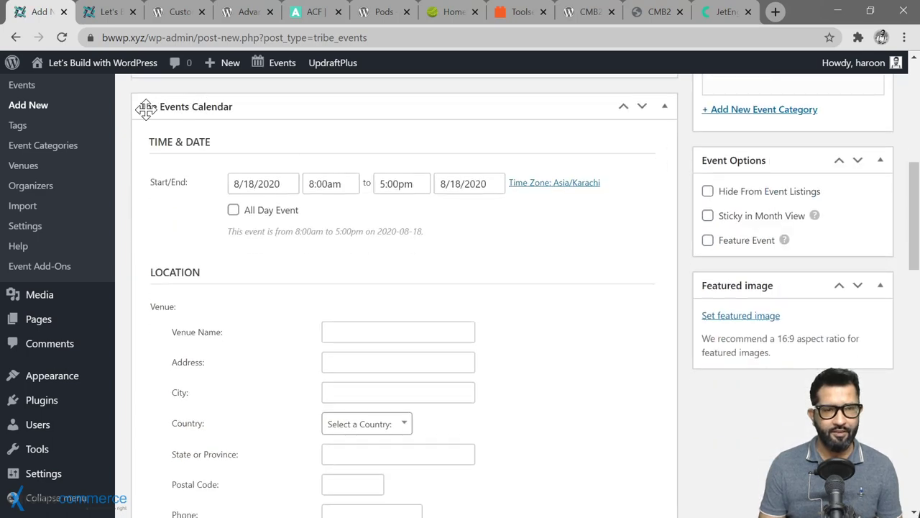
{"action": "scroll", "coordinate": [689, 164], "scroll_direction": "down", "scroll_amount": 1}
{"action": "scroll", "coordinate": [689, 173], "scroll_direction": "down", "scroll_amount": 4}
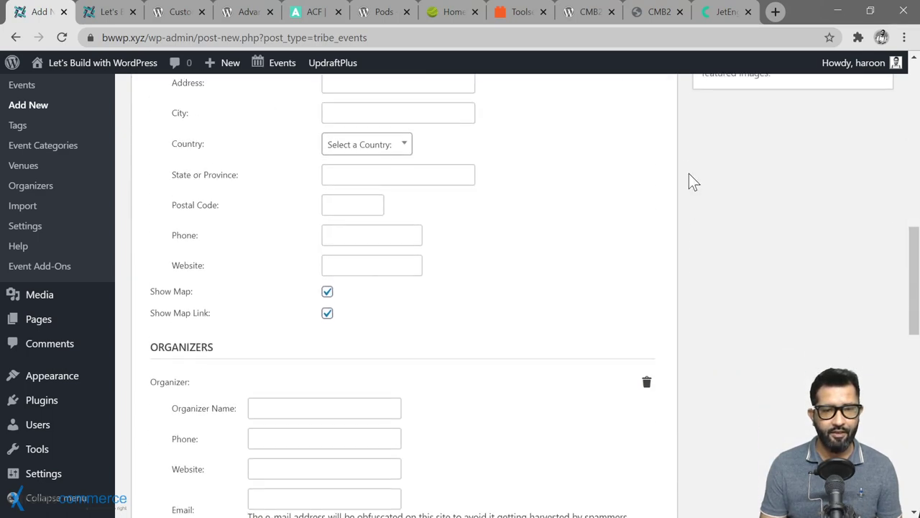
{"action": "scroll", "coordinate": [694, 288], "scroll_direction": "down", "scroll_amount": 4}
{"action": "scroll", "coordinate": [556, 463], "scroll_direction": "down", "scroll_amount": 4}
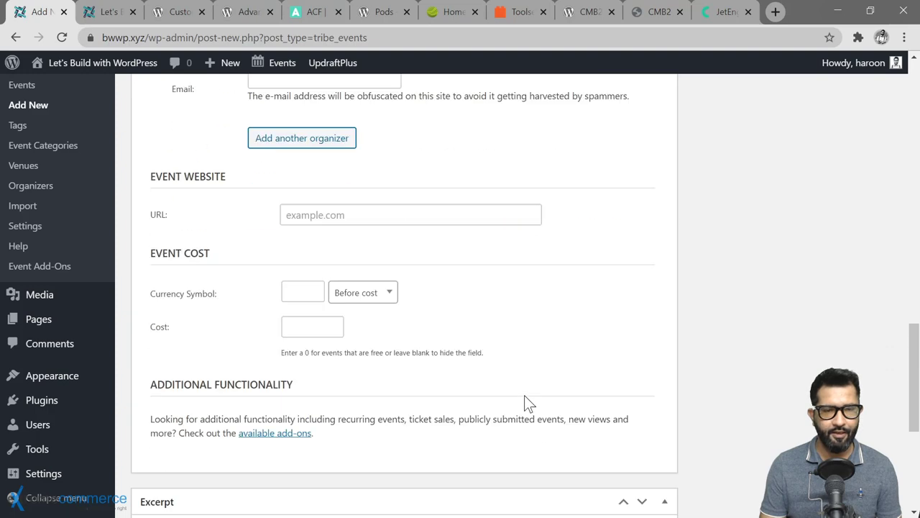
{"action": "scroll", "coordinate": [141, 291], "scroll_direction": "up", "scroll_amount": 10}
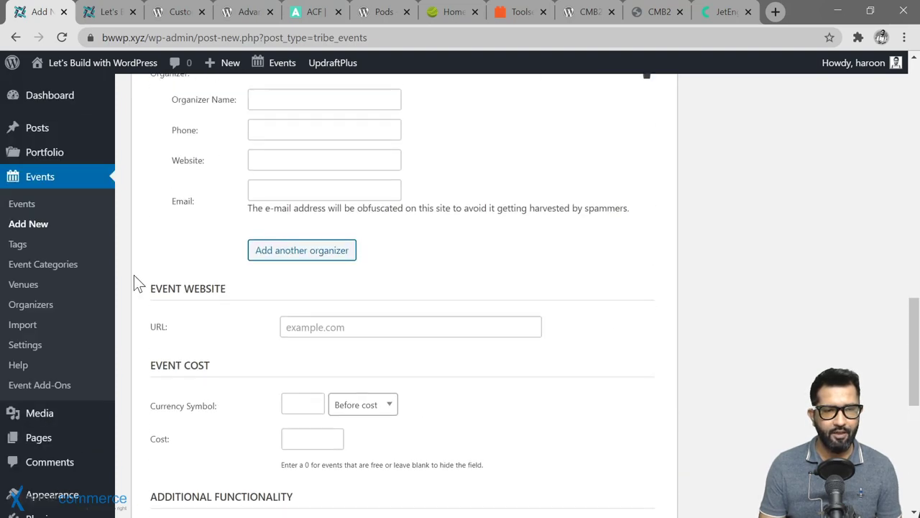
{"action": "scroll", "coordinate": [167, 227], "scroll_direction": "up", "scroll_amount": 3}
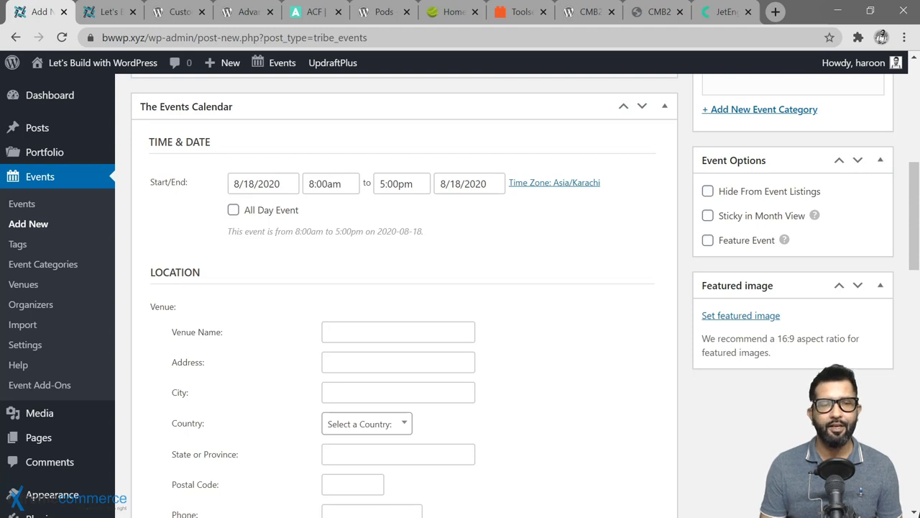
{"action": "scroll", "coordinate": [607, 274], "scroll_direction": "down", "scroll_amount": 3}
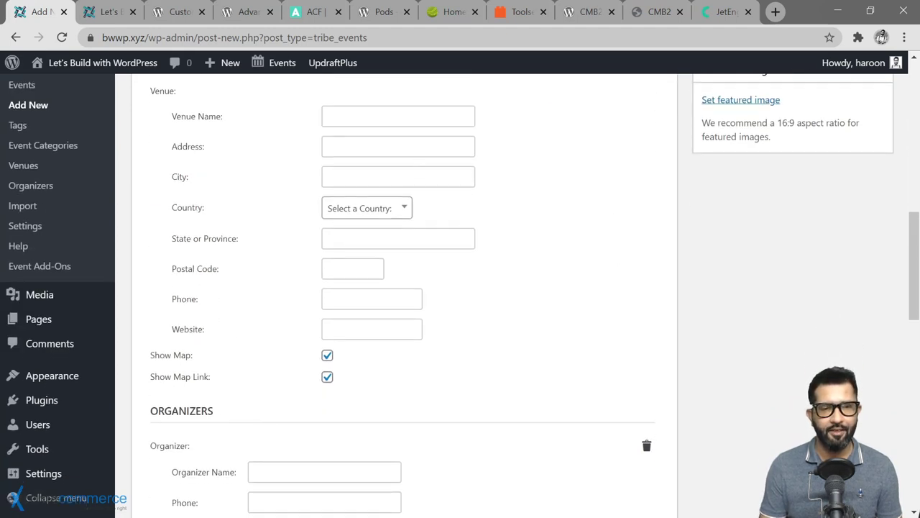
{"action": "scroll", "coordinate": [304, 244], "scroll_direction": "down", "scroll_amount": 5}
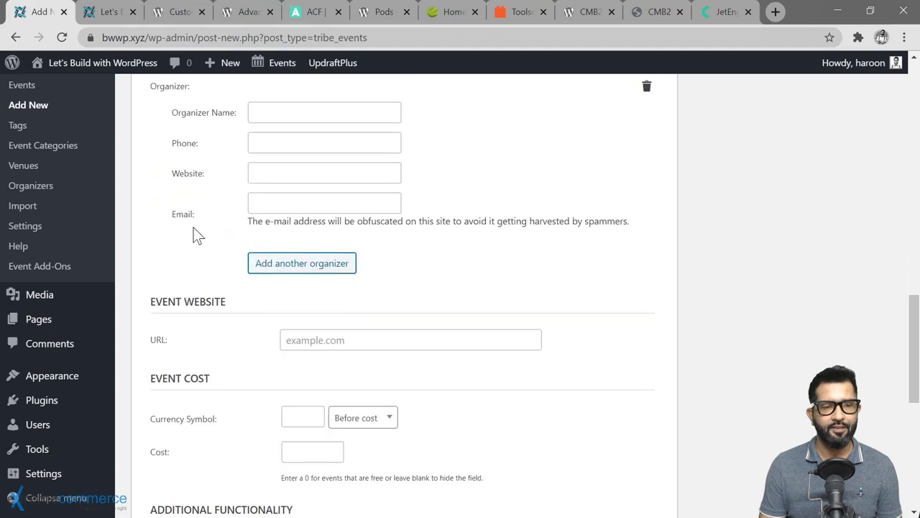
{"action": "scroll", "coordinate": [238, 317], "scroll_direction": "down", "scroll_amount": 2}
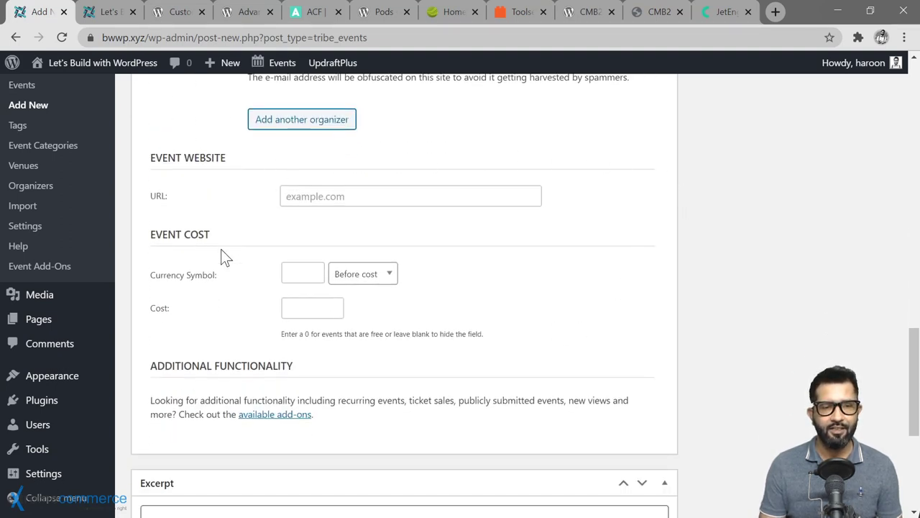
{"action": "scroll", "coordinate": [684, 307], "scroll_direction": "up", "scroll_amount": 6}
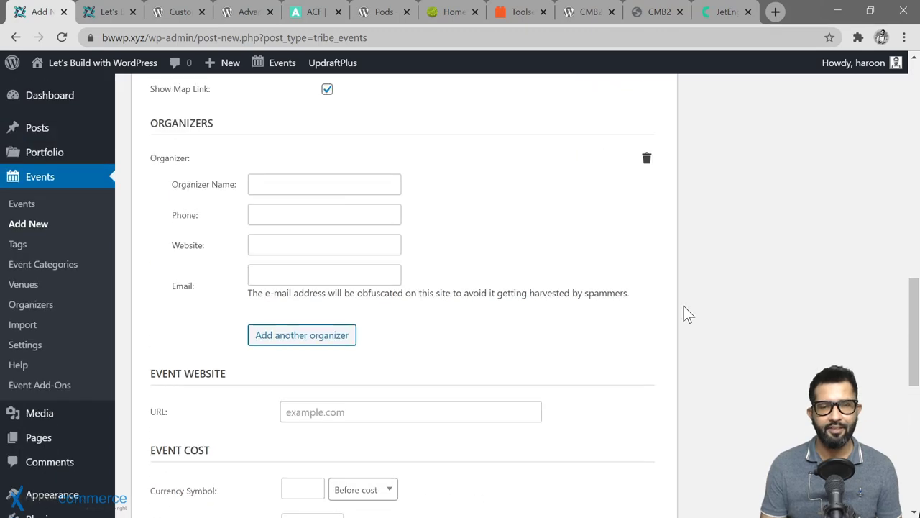
{"action": "scroll", "coordinate": [684, 306], "scroll_direction": "up", "scroll_amount": 5}
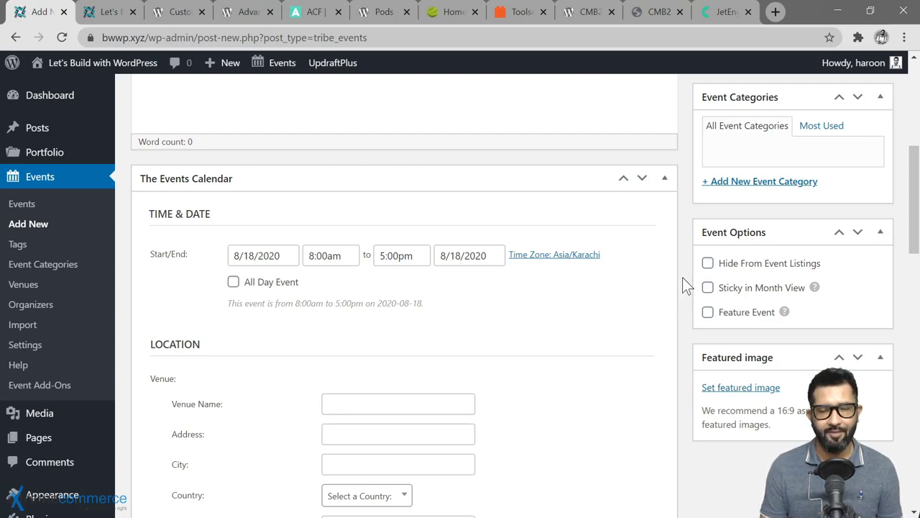
{"action": "scroll", "coordinate": [682, 277], "scroll_direction": "down", "scroll_amount": 4}
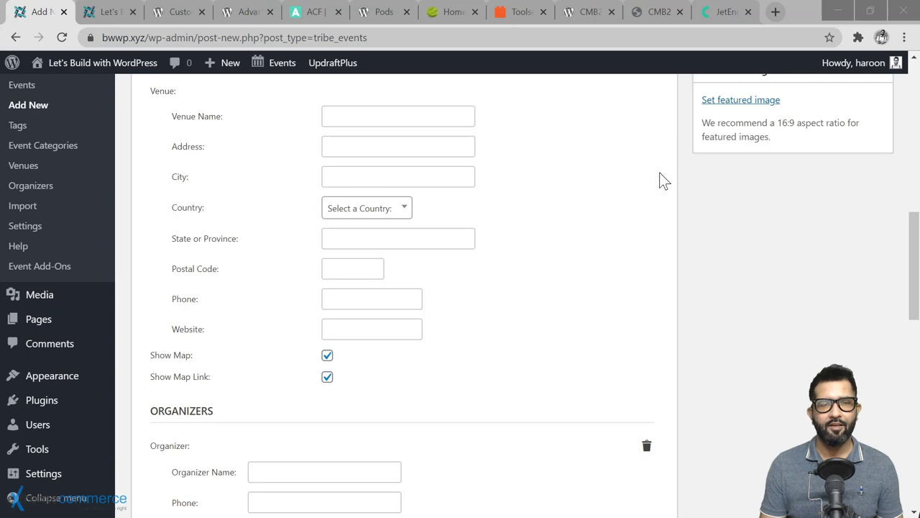
{"action": "scroll", "coordinate": [304, 209], "scroll_direction": "up", "scroll_amount": 10}
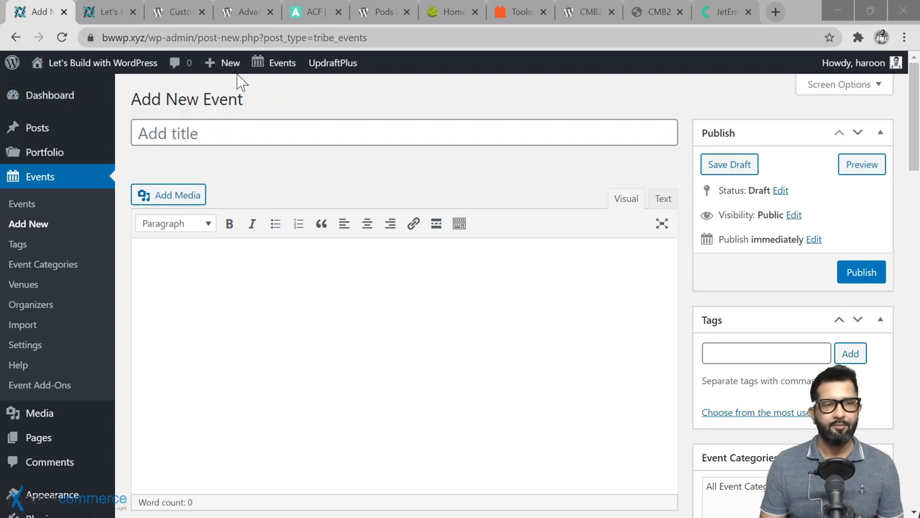
Step: Review the Custom Post Type UI plugin page on WordPress.org, including its description, ratings and screenshots
{"action": "left_click", "coordinate": [178, 18]}
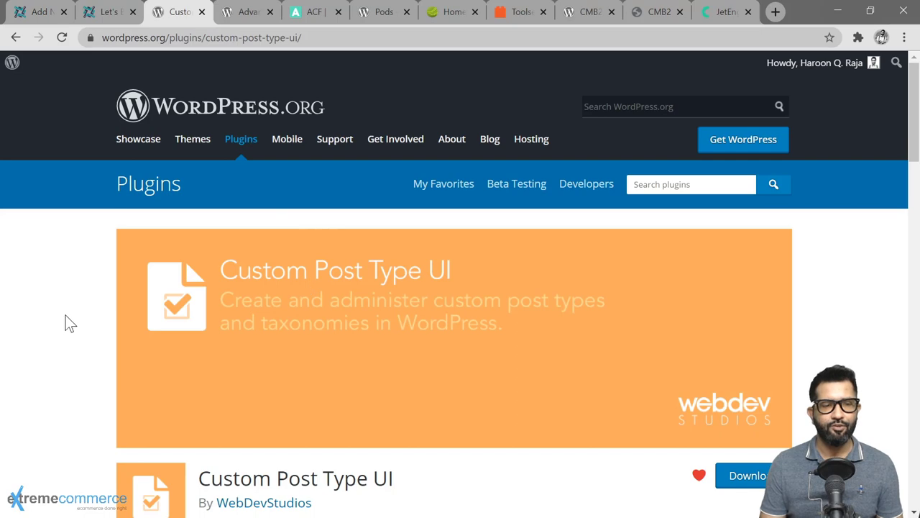
{"action": "scroll", "coordinate": [57, 310], "scroll_direction": "down", "scroll_amount": 3}
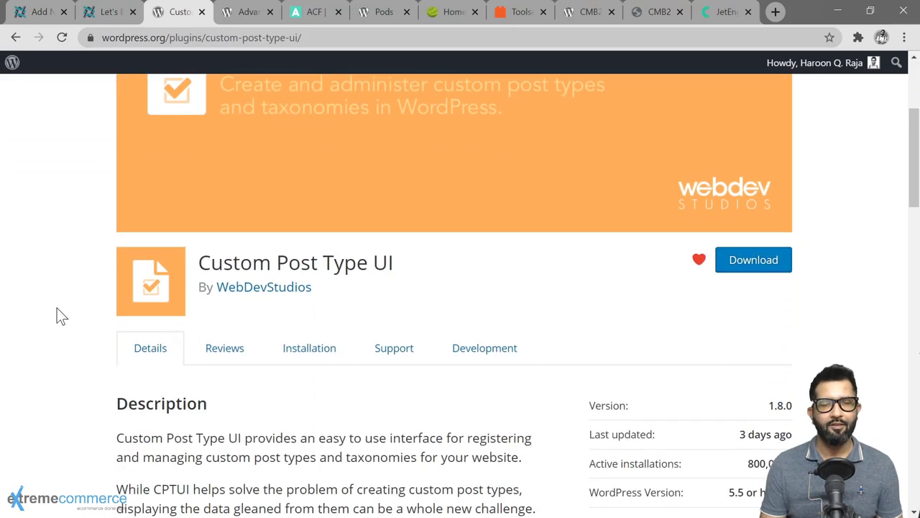
{"action": "scroll", "coordinate": [58, 310], "scroll_direction": "down", "scroll_amount": 2}
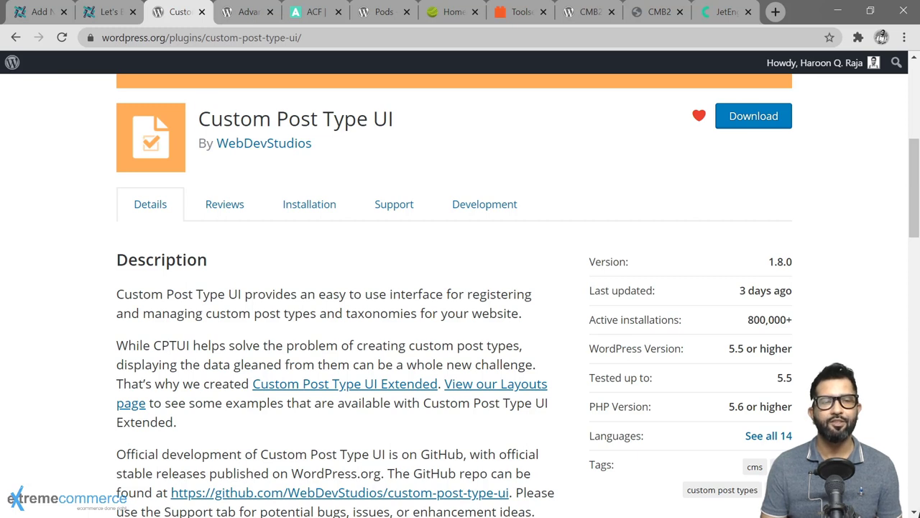
{"action": "left_click_drag", "start_coordinate": [198, 118], "coordinate": [368, 119]}
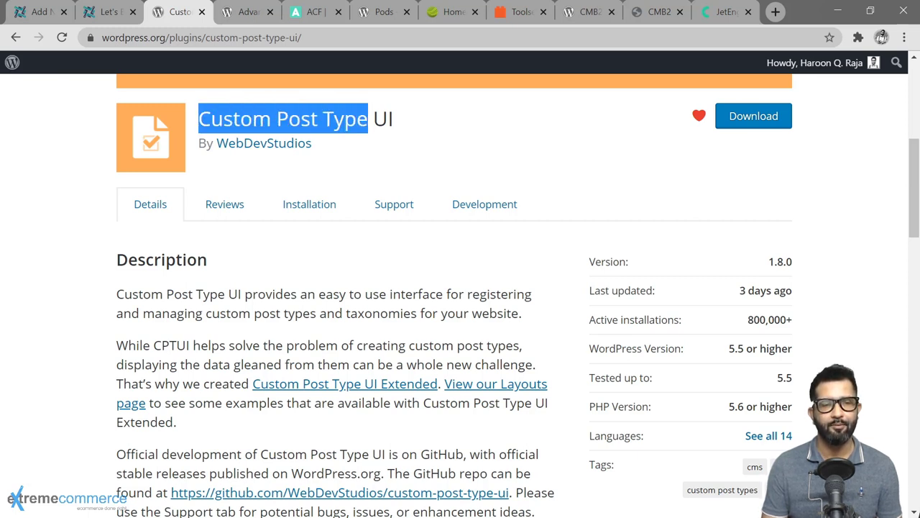
{"action": "left_click", "coordinate": [56, 216]}
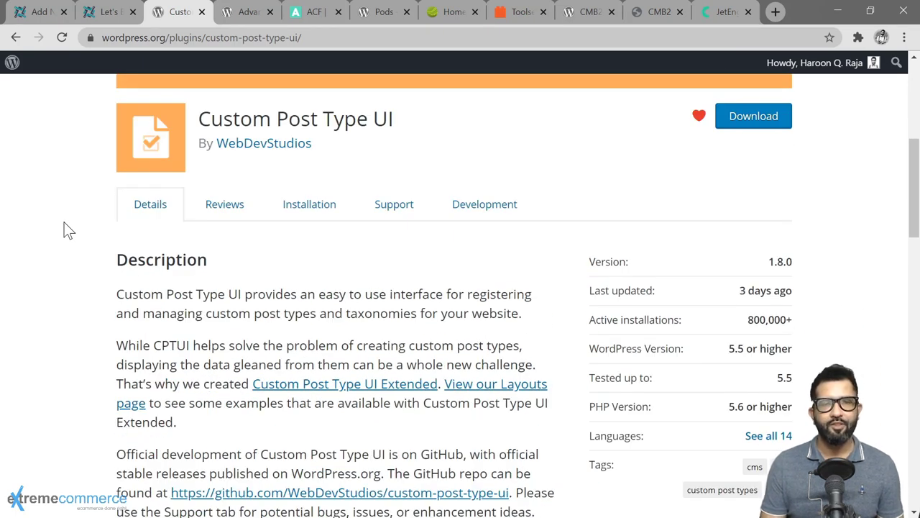
{"action": "scroll", "coordinate": [68, 230], "scroll_direction": "down", "scroll_amount": 3}
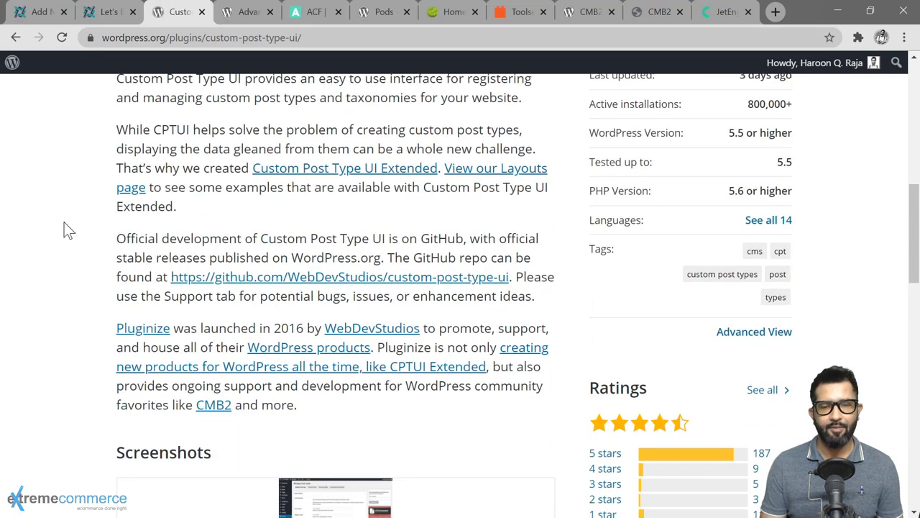
{"action": "scroll", "coordinate": [68, 230], "scroll_direction": "down", "scroll_amount": 6}
{"action": "scroll", "coordinate": [64, 227], "scroll_direction": "down", "scroll_amount": 3}
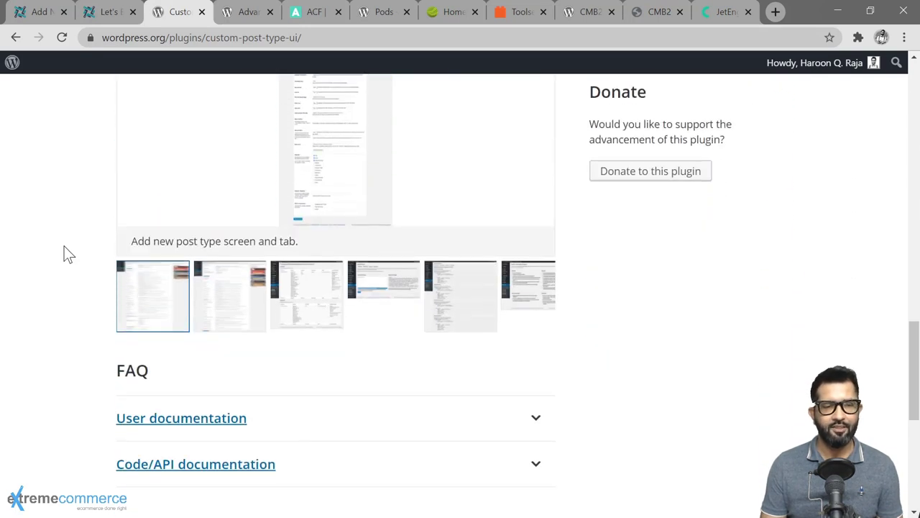
Step: Return to the site's admin, find the Custom Post Type UI plugin by searching for "cpt ui", and install and activate it
{"action": "left_click", "coordinate": [40, 12]}
{"action": "scroll", "coordinate": [88, 300], "scroll_direction": "down", "scroll_amount": 2}
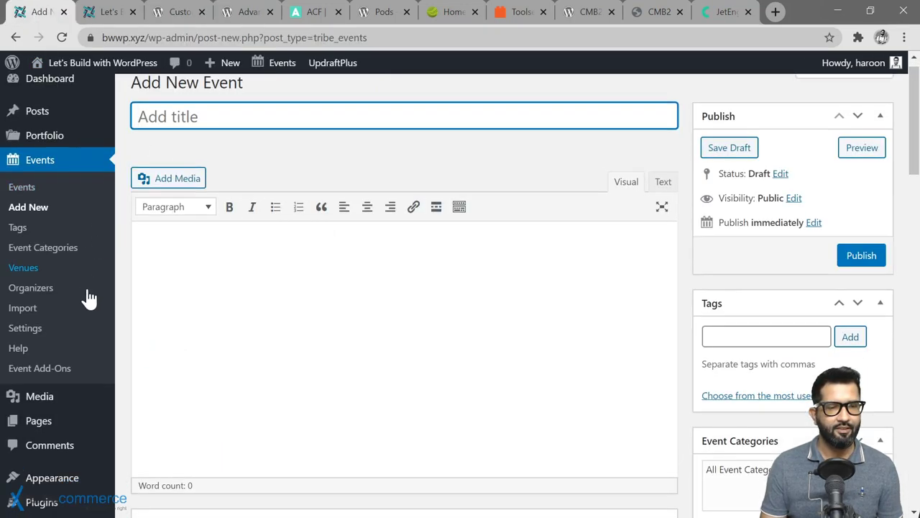
{"action": "mouse_move", "coordinate": [76, 397]}
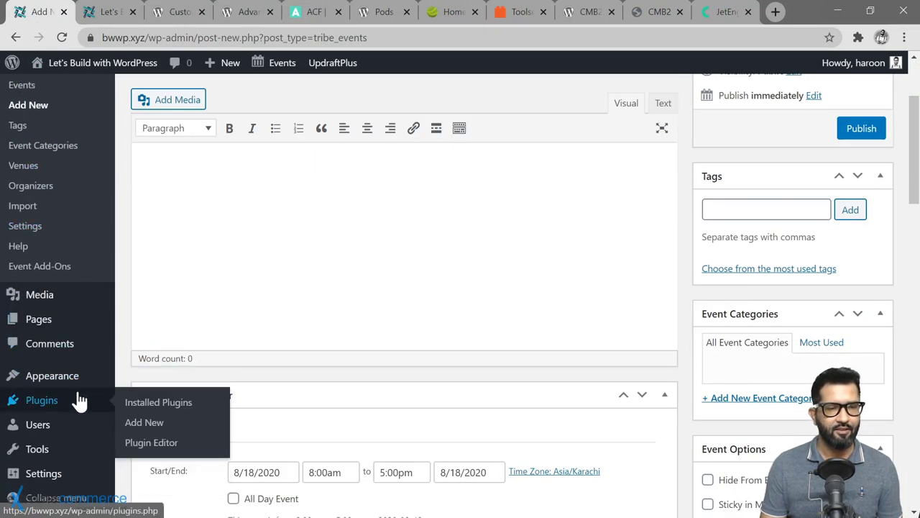
{"action": "left_click", "coordinate": [150, 429]}
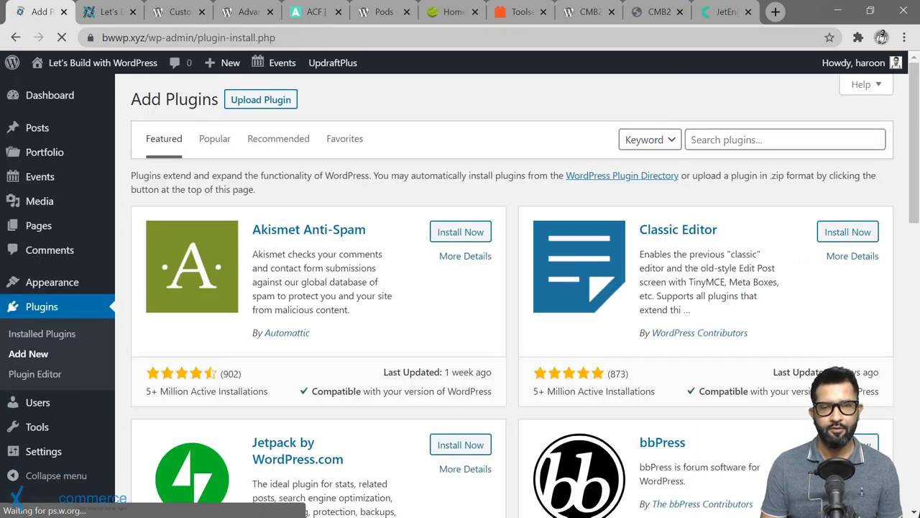
{"action": "left_click", "coordinate": [697, 139]}
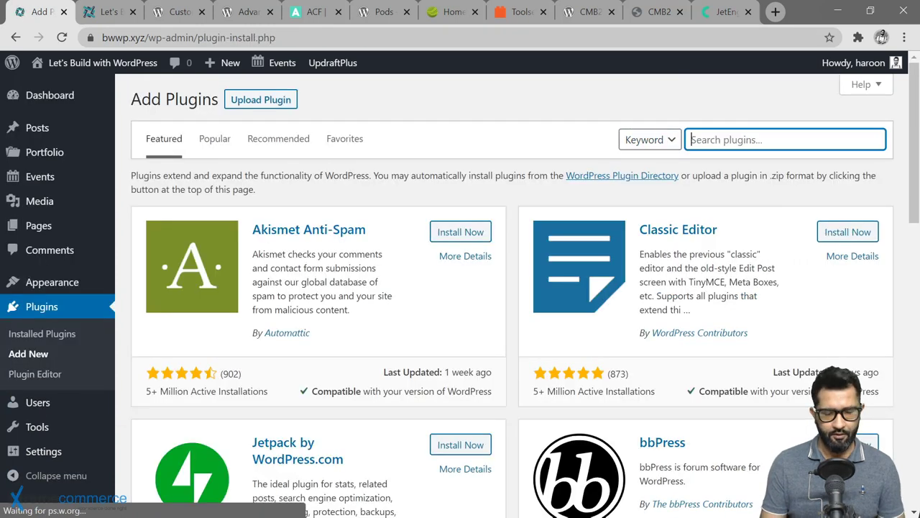
{"action": "type", "text": "cpt "}
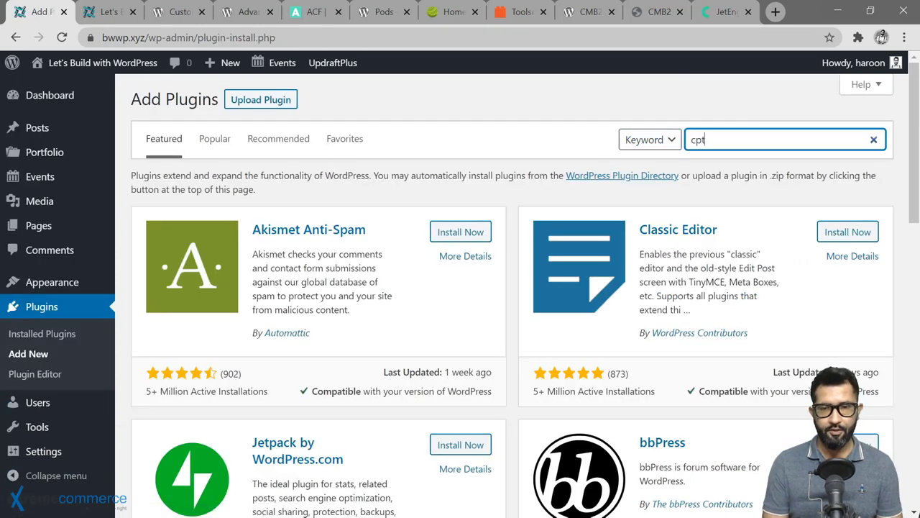
{"action": "type", "text": "ui"}
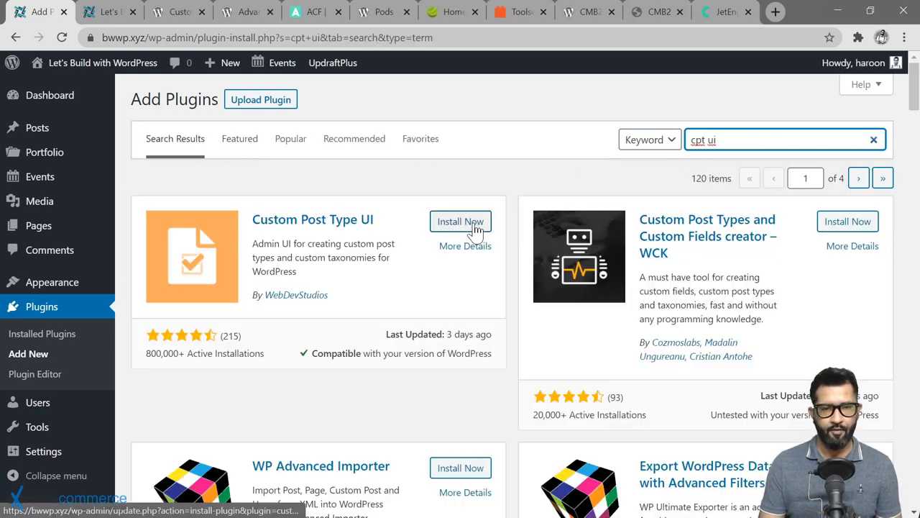
{"action": "left_click", "coordinate": [473, 226]}
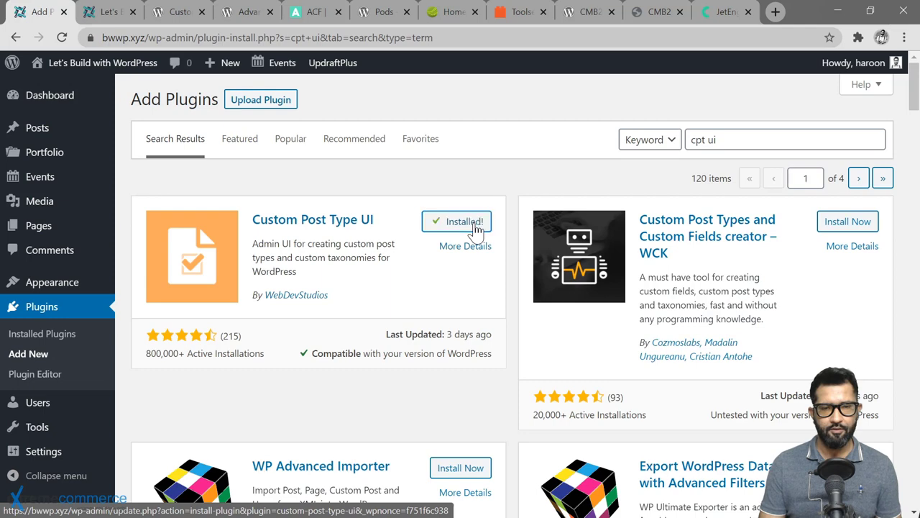
{"action": "left_click", "coordinate": [468, 225]}
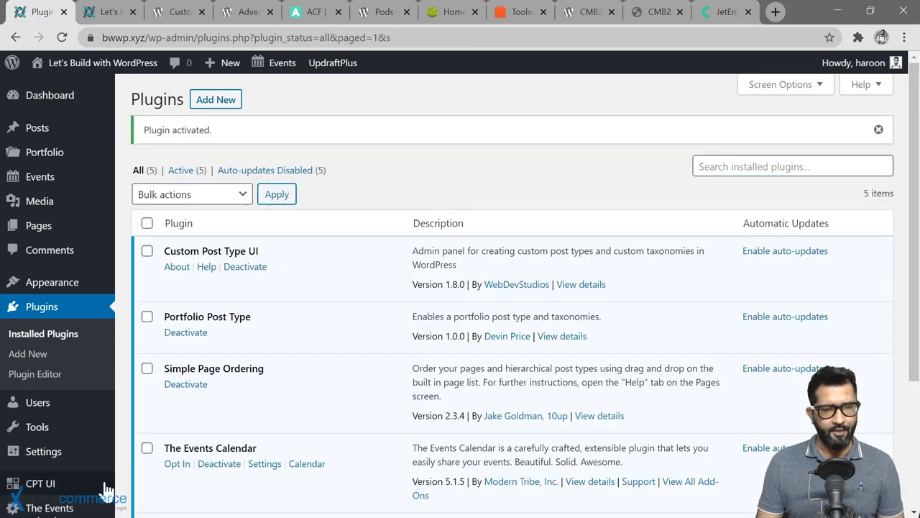
Step: Start a new post type in CPT UI and set its slug to "movies"
{"action": "mouse_move", "coordinate": [65, 487]}
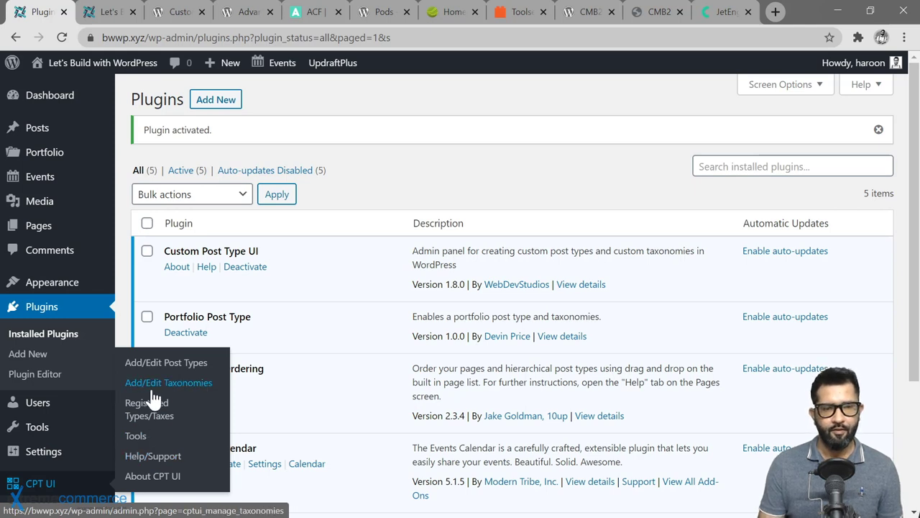
{"action": "left_click", "coordinate": [179, 365]}
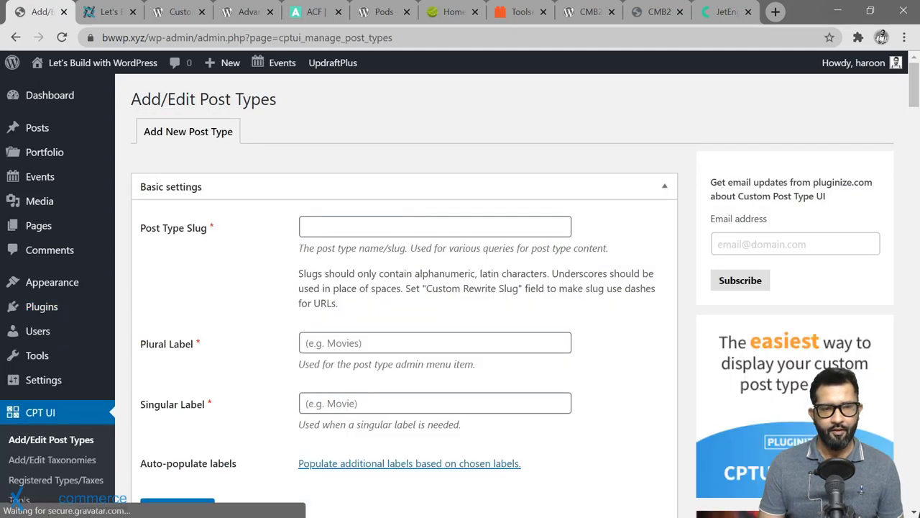
{"action": "scroll", "coordinate": [270, 268], "scroll_direction": "down", "scroll_amount": 3}
{"action": "scroll", "coordinate": [269, 268], "scroll_direction": "up", "scroll_amount": 3}
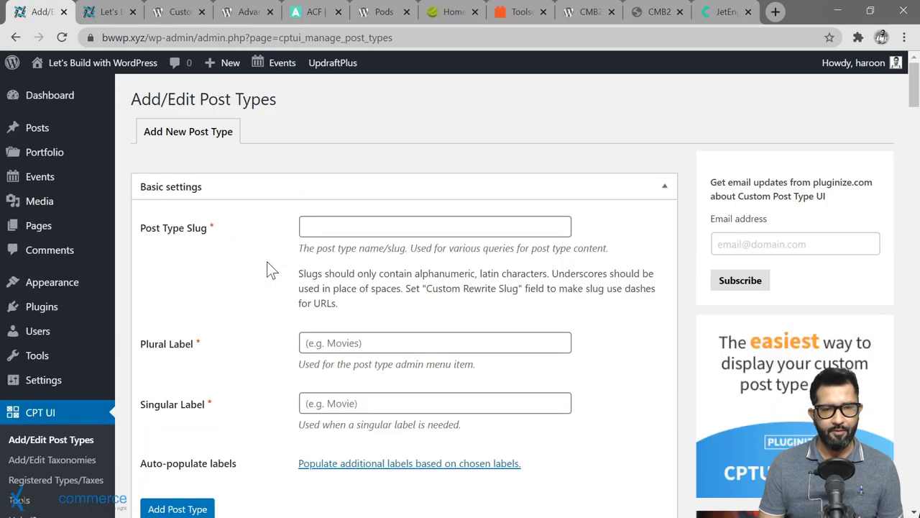
{"action": "left_click", "coordinate": [324, 227]}
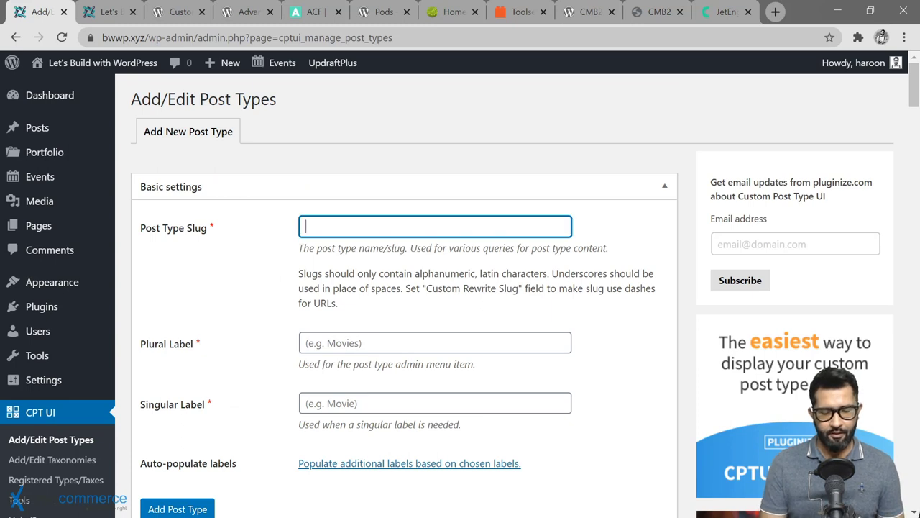
{"action": "type", "text": "movi"}
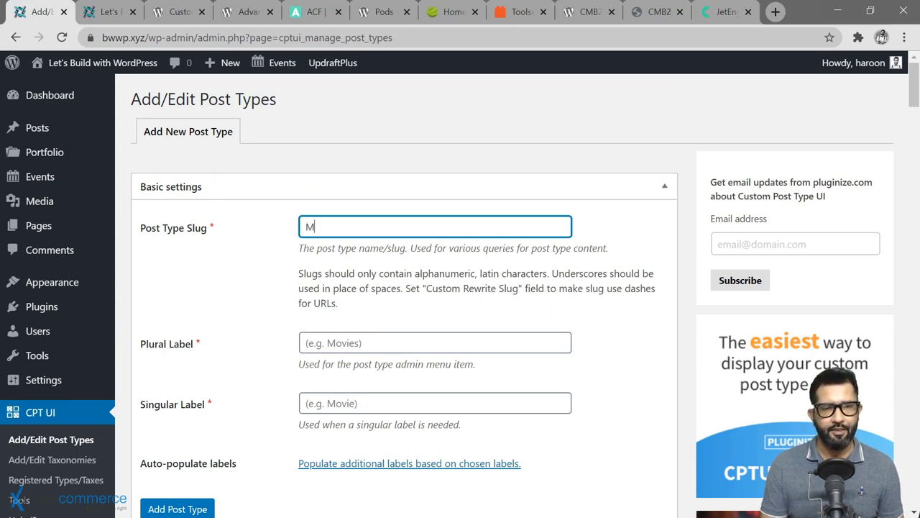
{"action": "type", "text": "es"}
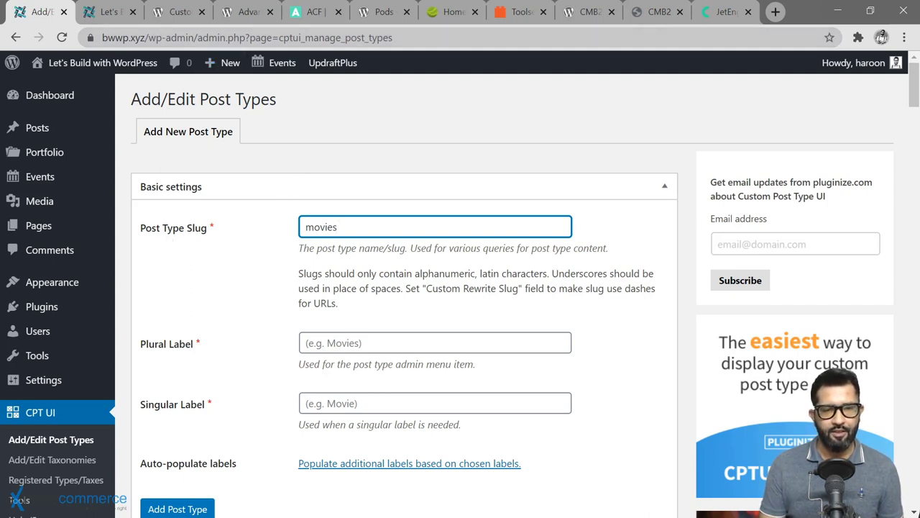
Step: Set the post type's plural label to "Movies" and its singular label to "Movie"
{"action": "left_click", "coordinate": [330, 344]}
{"action": "type", "text": "Movies"}
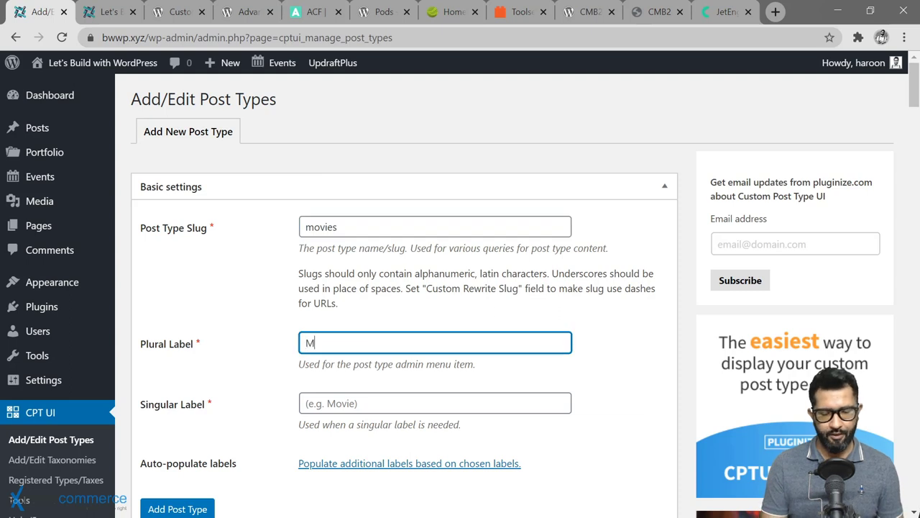
{"action": "type", "text": "Movie"}
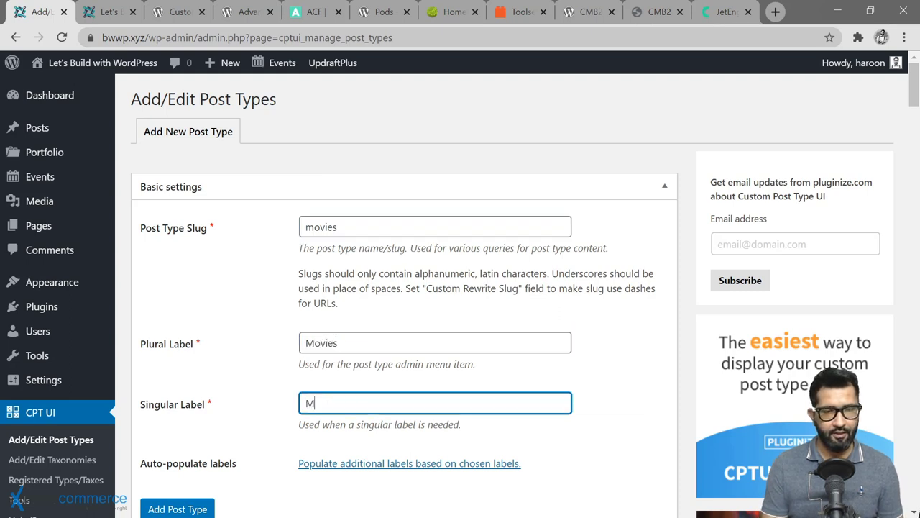
Step: Look through the additional label fields, from menu name and item labels to featured image and archive labels
{"action": "scroll", "coordinate": [266, 290], "scroll_direction": "down", "scroll_amount": 1}
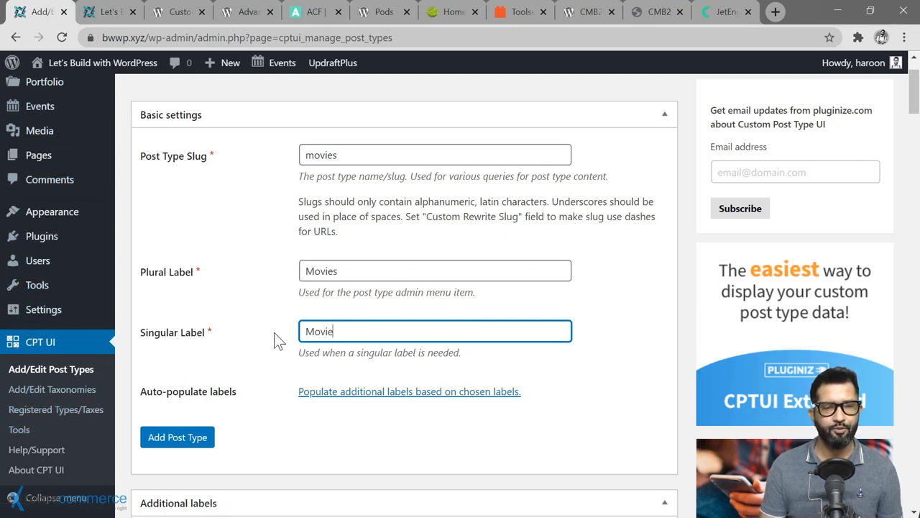
{"action": "scroll", "coordinate": [274, 331], "scroll_direction": "down", "scroll_amount": 2}
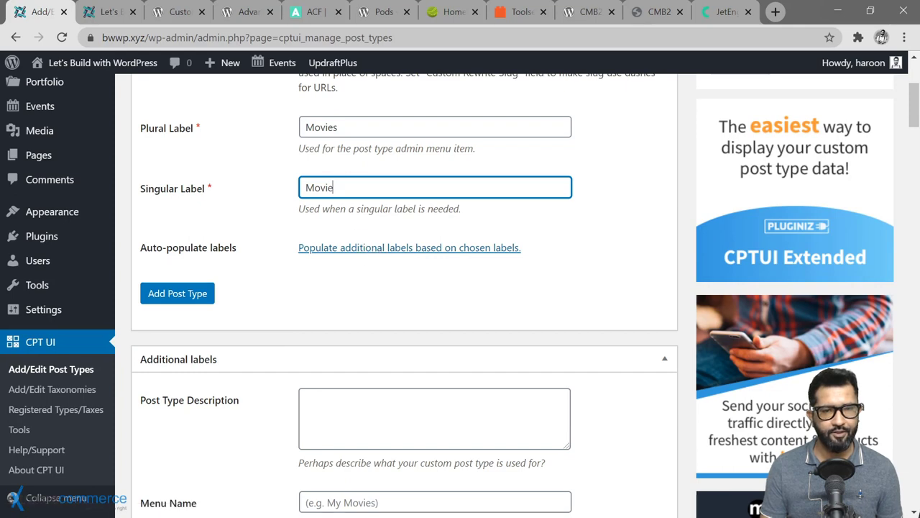
{"action": "scroll", "coordinate": [272, 314], "scroll_direction": "down", "scroll_amount": 7}
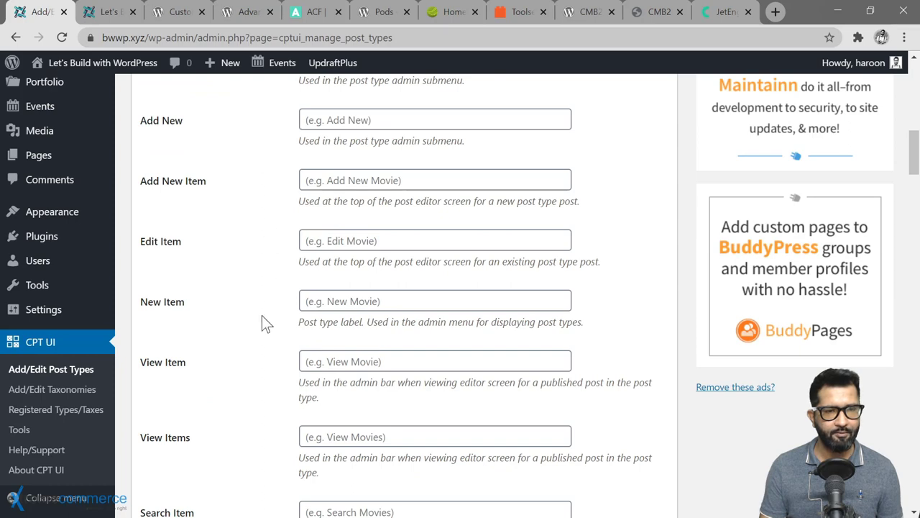
{"action": "scroll", "coordinate": [265, 308], "scroll_direction": "down", "scroll_amount": 2}
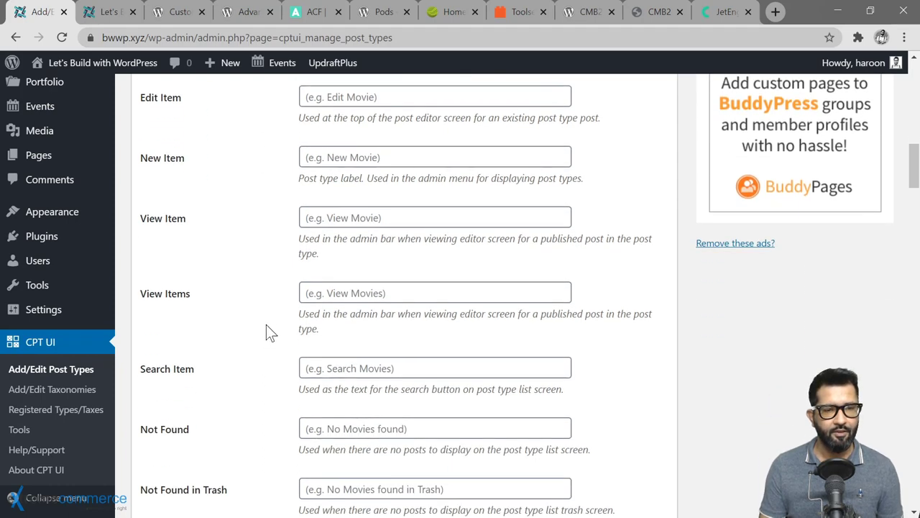
{"action": "scroll", "coordinate": [266, 324], "scroll_direction": "down", "scroll_amount": 1}
{"action": "scroll", "coordinate": [259, 309], "scroll_direction": "down", "scroll_amount": 2}
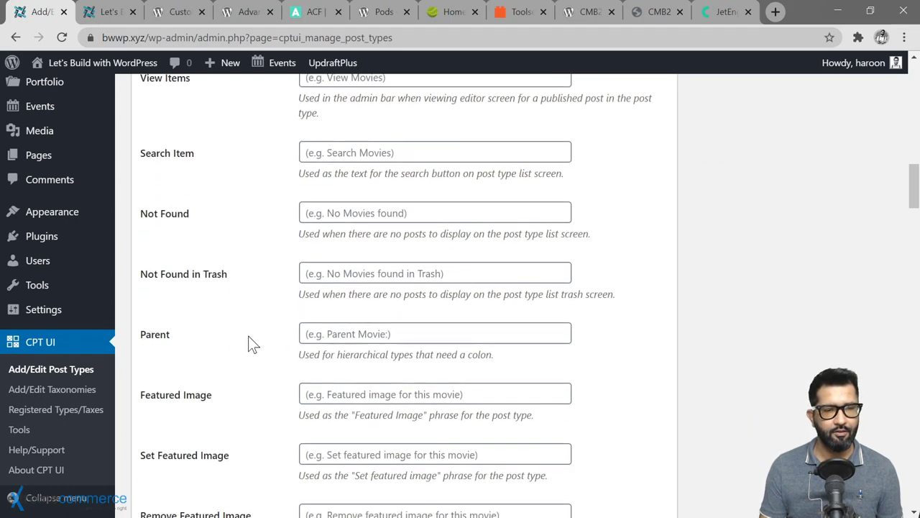
{"action": "scroll", "coordinate": [264, 350], "scroll_direction": "down", "scroll_amount": 1}
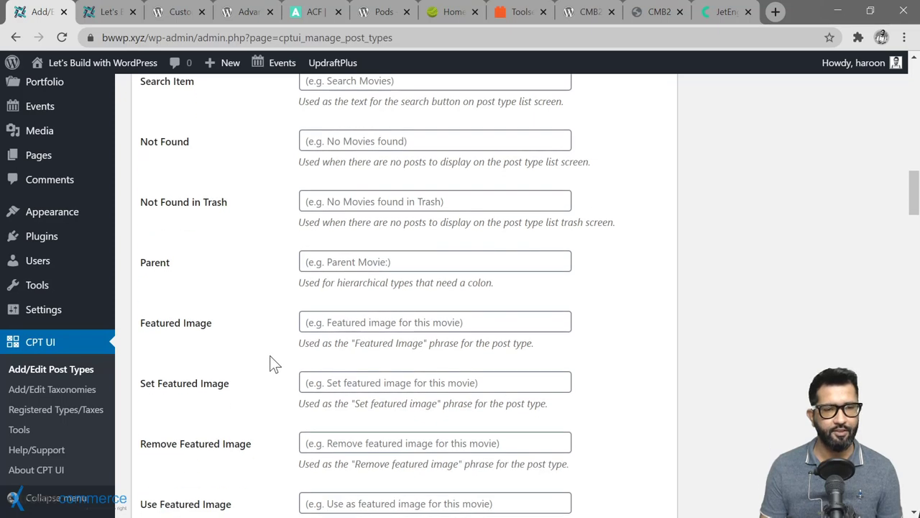
{"action": "scroll", "coordinate": [270, 356], "scroll_direction": "down", "scroll_amount": 4}
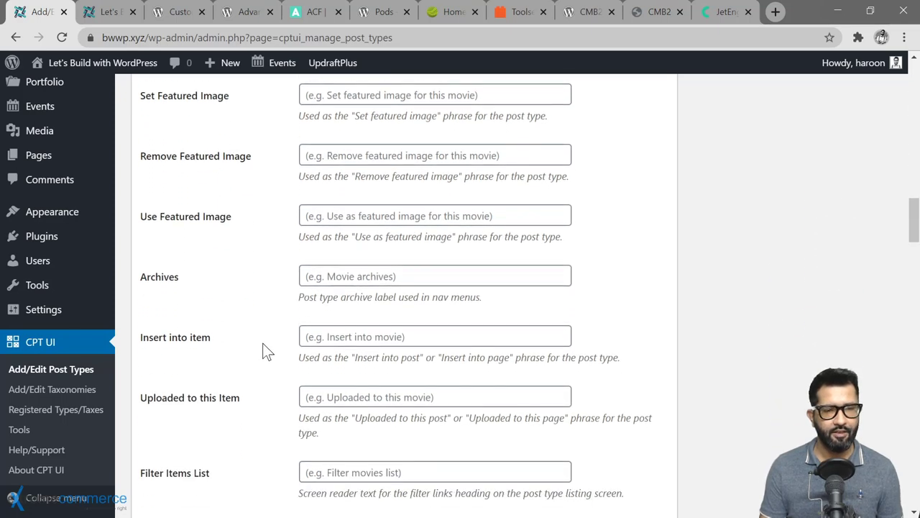
{"action": "scroll", "coordinate": [271, 342], "scroll_direction": "up", "scroll_amount": 12}
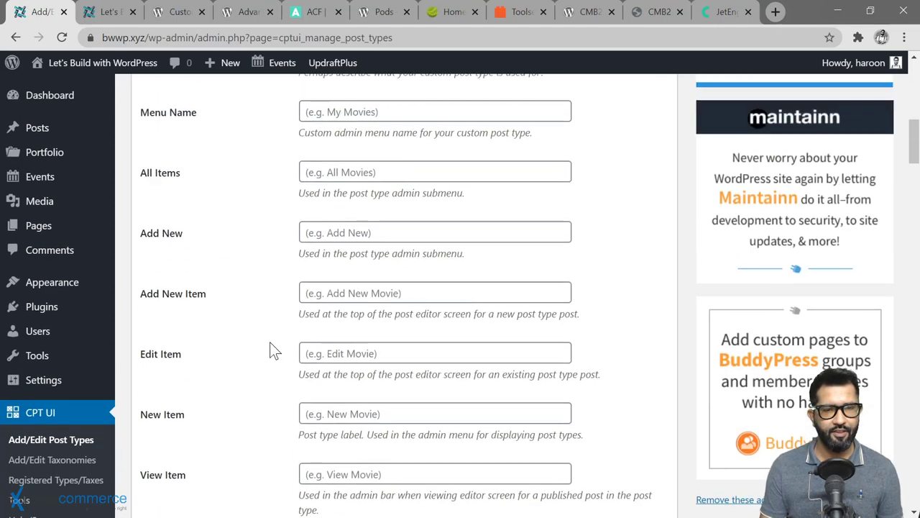
{"action": "scroll", "coordinate": [272, 350], "scroll_direction": "up", "scroll_amount": 5}
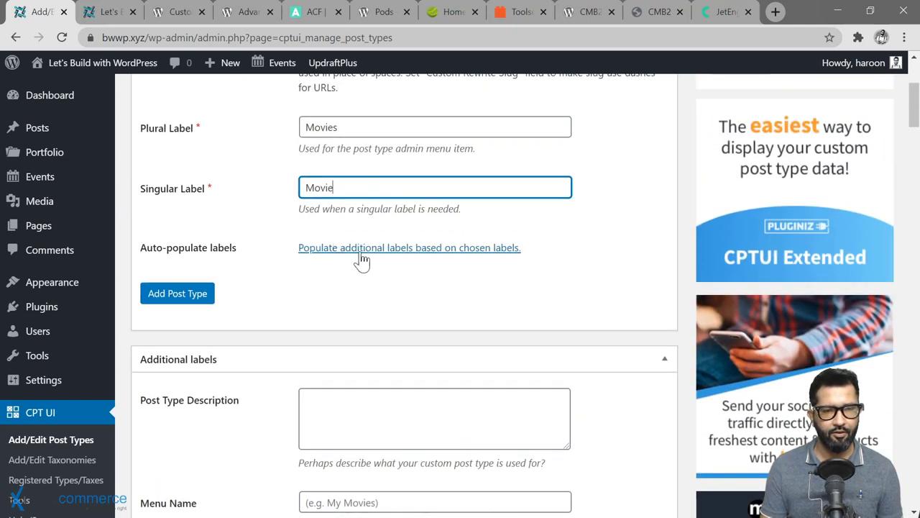
{"action": "scroll", "coordinate": [388, 258], "scroll_direction": "up", "scroll_amount": 2}
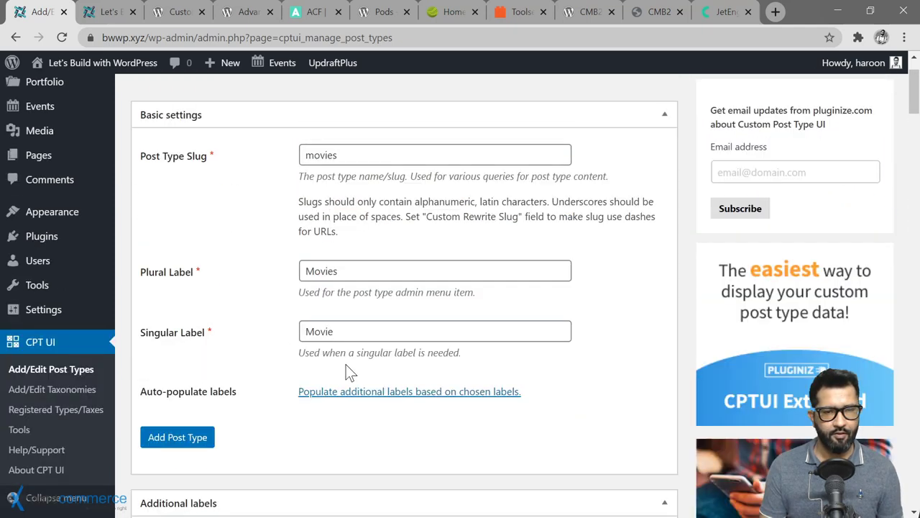
Step: Auto-populate the additional labels from the chosen plural and singular labels and check the filled-in fields
{"action": "left_click", "coordinate": [362, 394]}
{"action": "scroll", "coordinate": [286, 416], "scroll_direction": "down", "scroll_amount": 5}
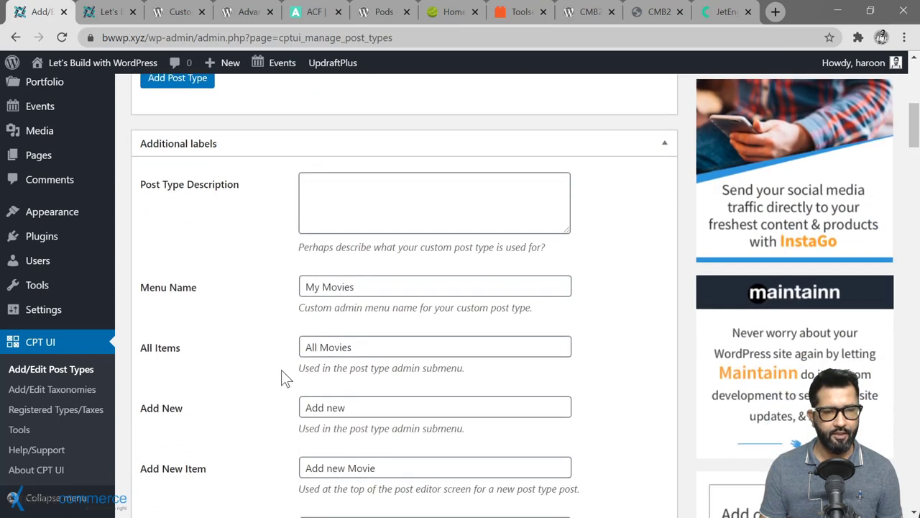
{"action": "scroll", "coordinate": [281, 371], "scroll_direction": "down", "scroll_amount": 6}
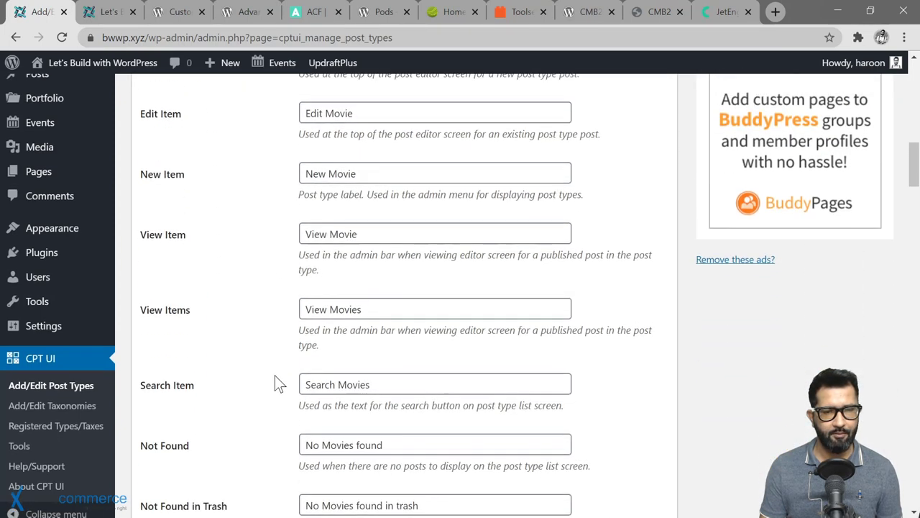
{"action": "scroll", "coordinate": [276, 381], "scroll_direction": "up", "scroll_amount": 7}
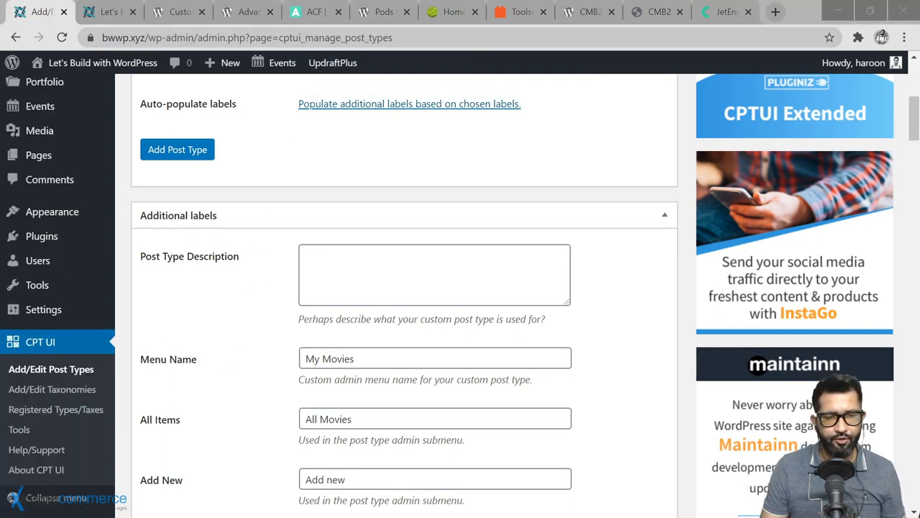
{"action": "scroll", "coordinate": [319, 165], "scroll_direction": "up", "scroll_amount": 3}
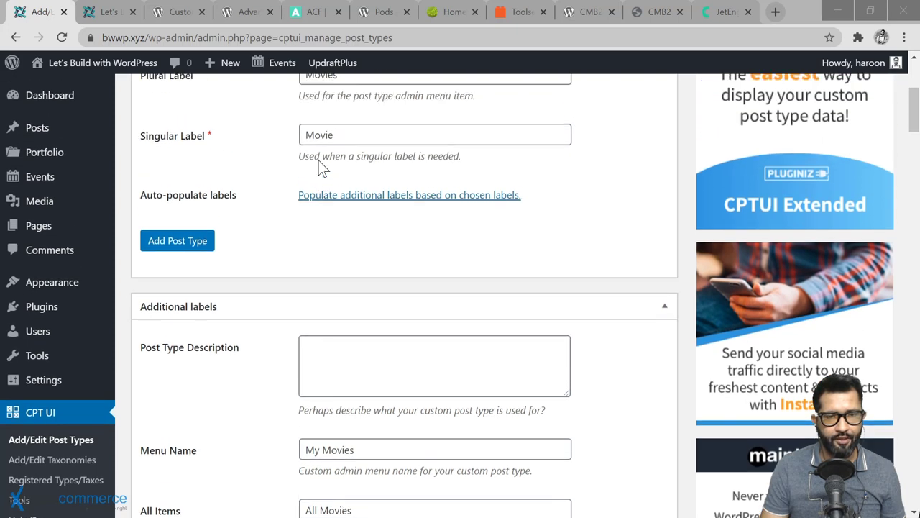
Step: Shorten the post type's menu name to "Movies" by removing the word "My"
{"action": "scroll", "coordinate": [267, 346], "scroll_direction": "down", "scroll_amount": 3}
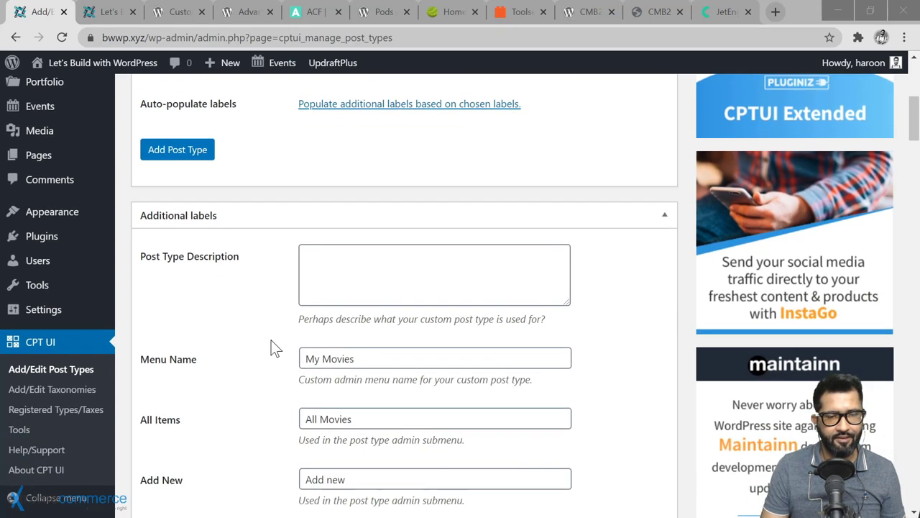
{"action": "left_click_drag", "start_coordinate": [321, 358], "coordinate": [298, 353]}
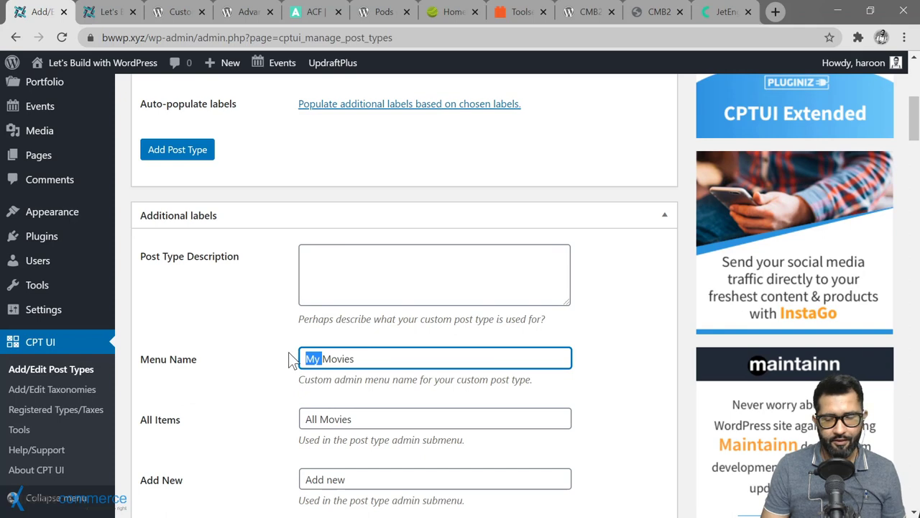
{"action": "key", "text": "BackSpace"}
{"action": "scroll", "coordinate": [164, 273], "scroll_direction": "up", "scroll_amount": 1}
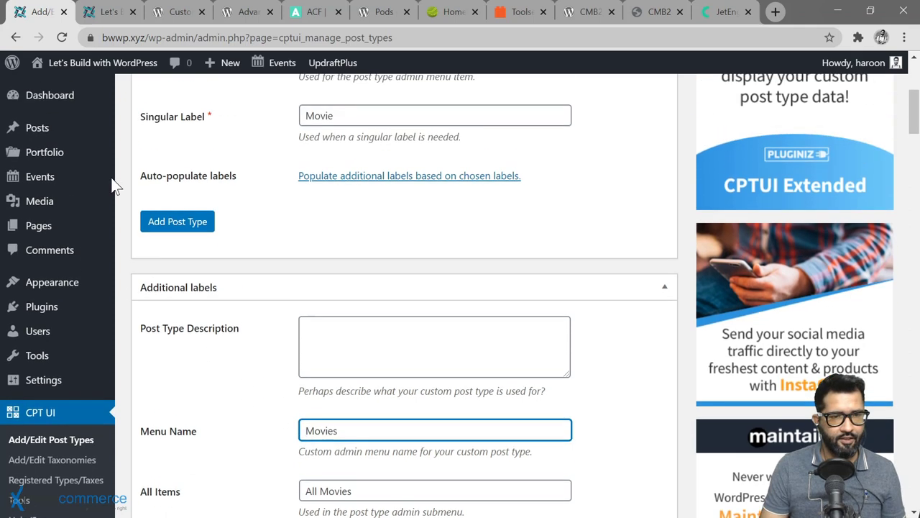
{"action": "mouse_move", "coordinate": [54, 144]}
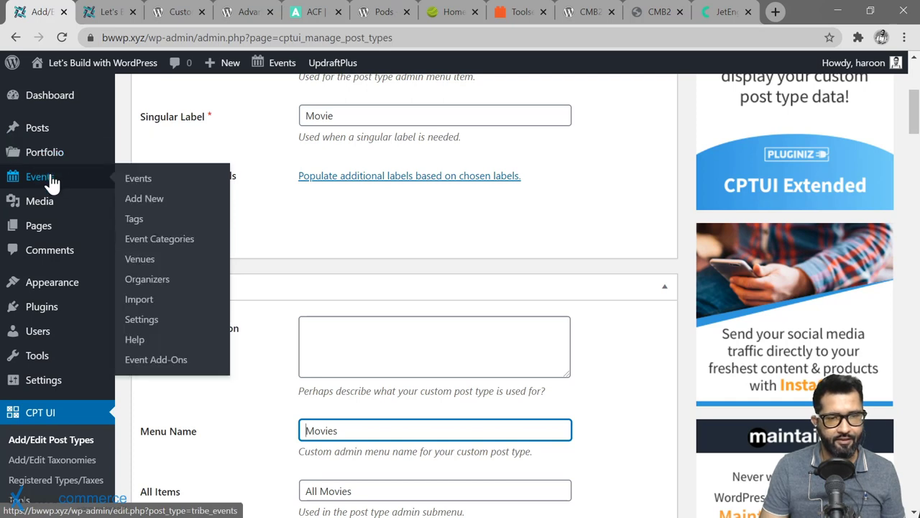
{"action": "mouse_move", "coordinate": [61, 219]}
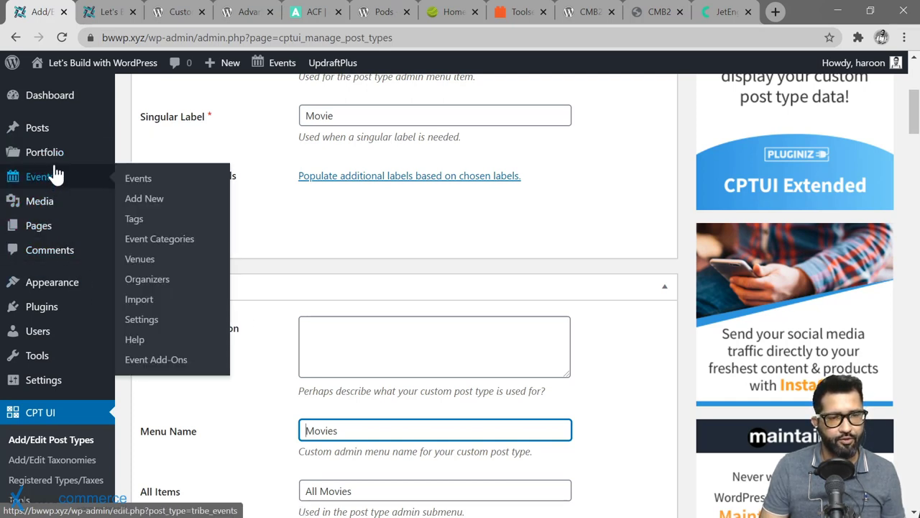
Step: Examine the post type's Public, Publicly Queryable, Show UI and Show in Nav Menus settings
{"action": "scroll", "coordinate": [274, 322], "scroll_direction": "up", "scroll_amount": 3}
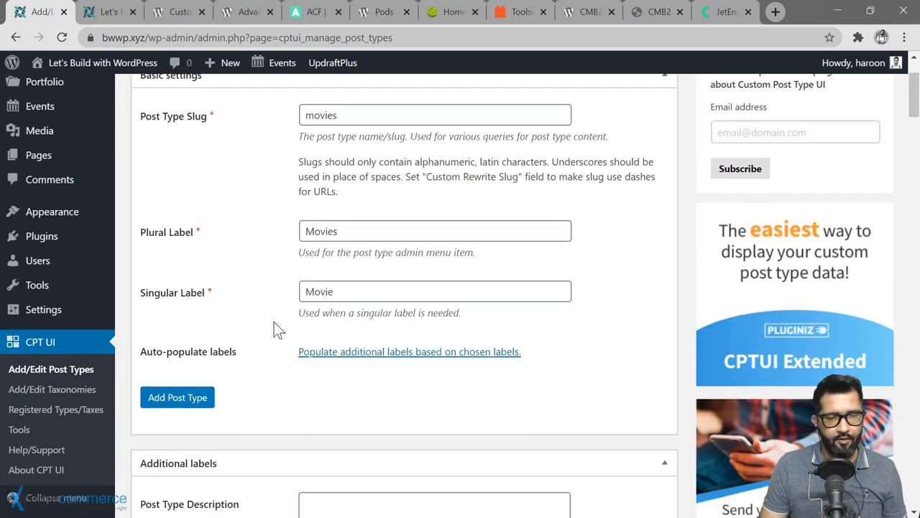
{"action": "scroll", "coordinate": [274, 322], "scroll_direction": "down", "scroll_amount": 15}
{"action": "scroll", "coordinate": [272, 325], "scroll_direction": "down", "scroll_amount": 20}
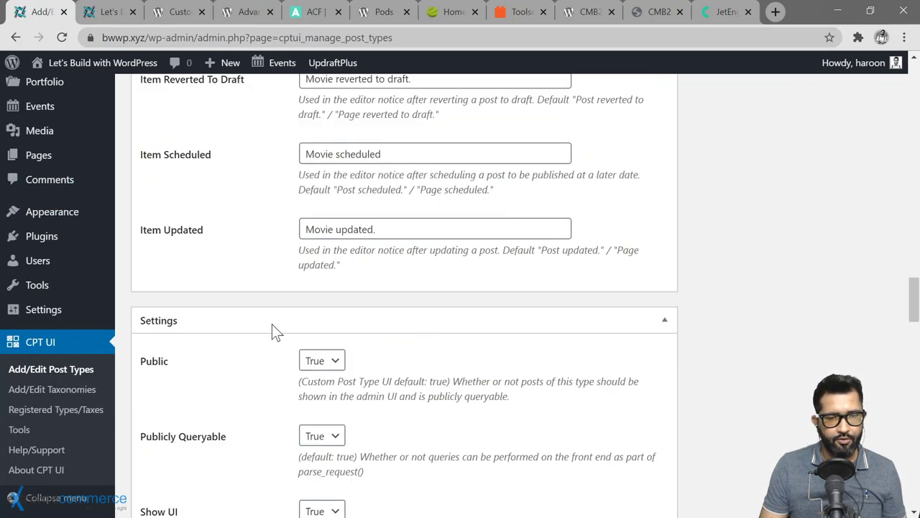
{"action": "scroll", "coordinate": [272, 323], "scroll_direction": "up", "scroll_amount": 2}
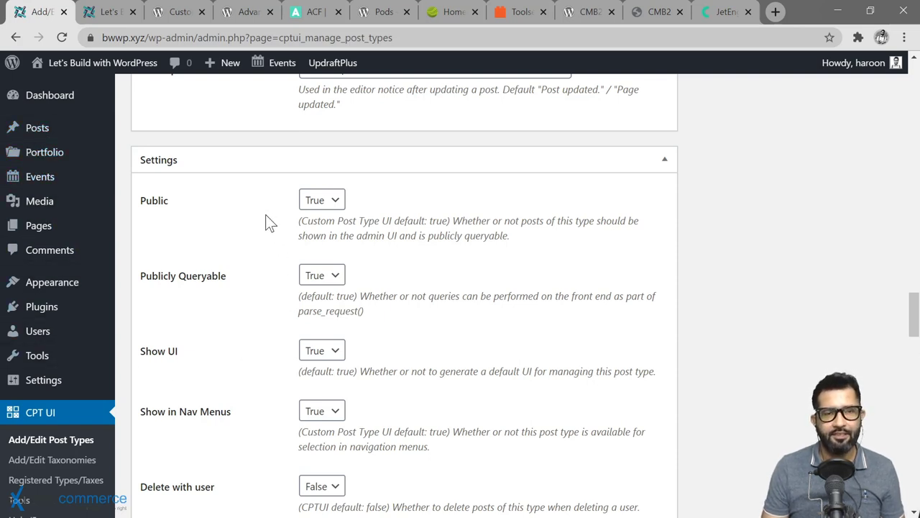
{"action": "mouse_move", "coordinate": [49, 179]}
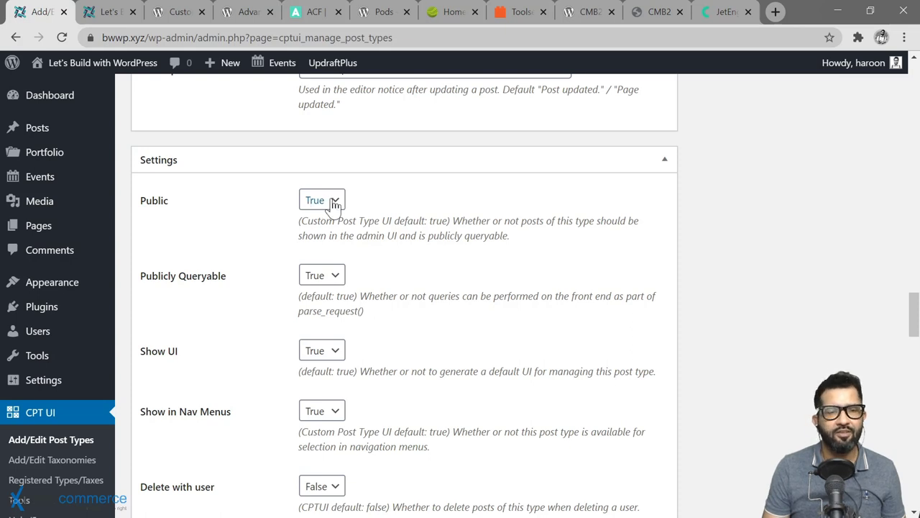
{"action": "scroll", "coordinate": [267, 295], "scroll_direction": "down", "scroll_amount": 1}
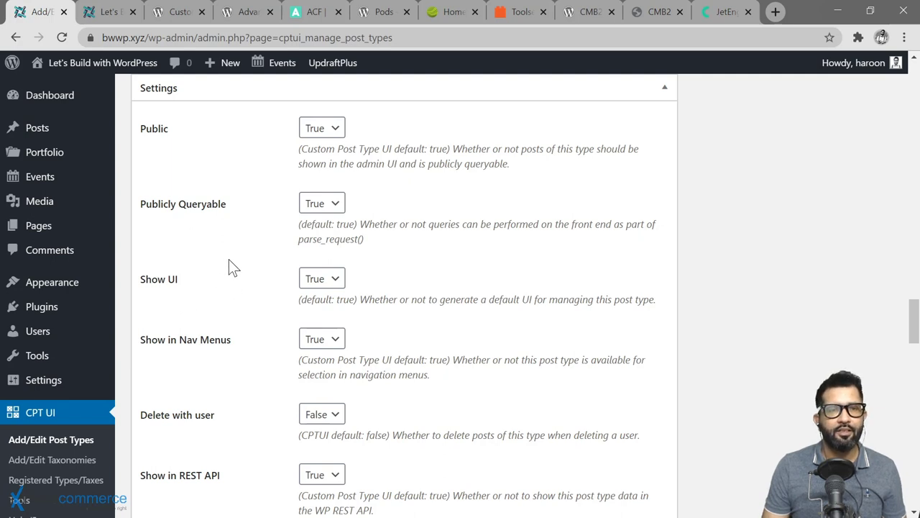
{"action": "mouse_move", "coordinate": [62, 158]}
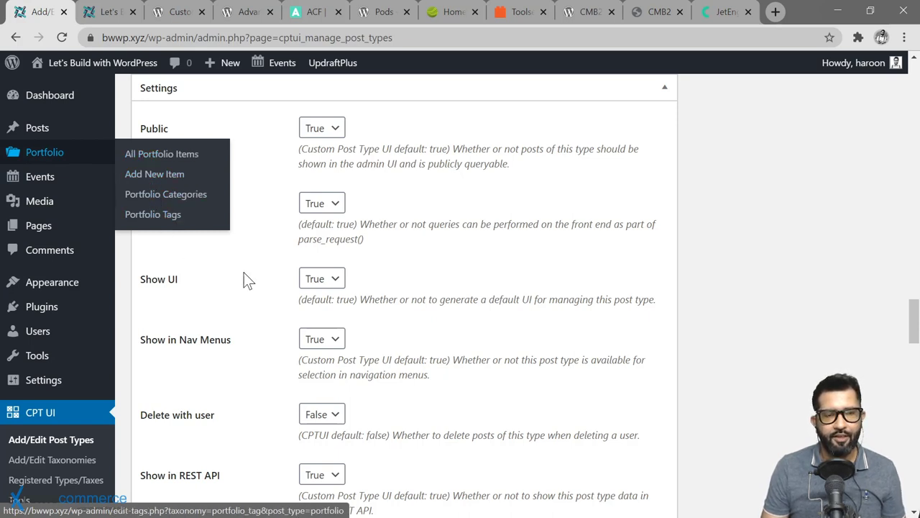
{"action": "scroll", "coordinate": [268, 299], "scroll_direction": "down", "scroll_amount": 1}
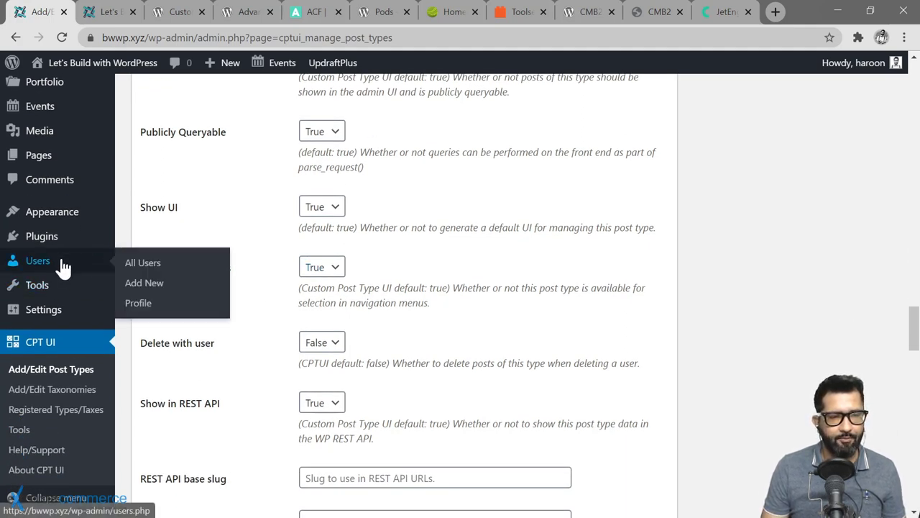
Step: Open the site's Menus page in a separate tab and inspect the Portfolio items that can be added to a menu
{"action": "mouse_move", "coordinate": [63, 216]}
{"action": "right_click", "coordinate": [154, 273]}
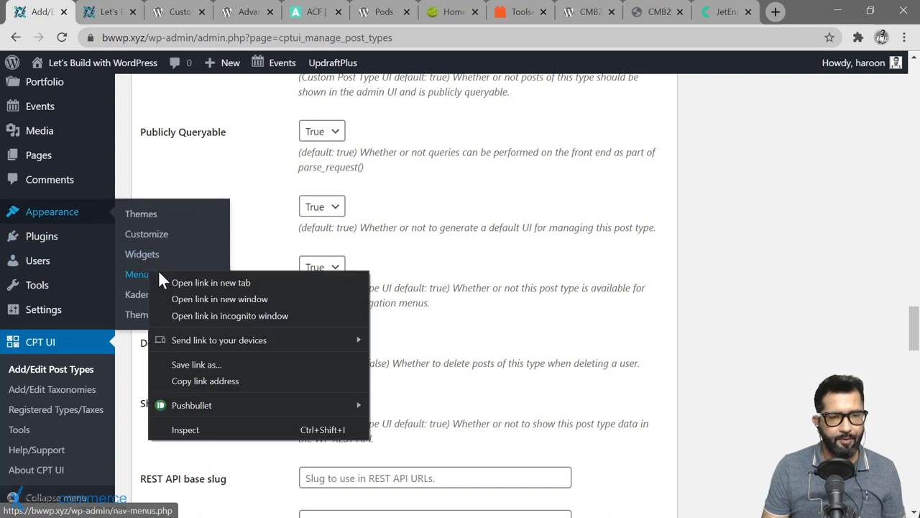
{"action": "key", "text": "Escape"}
{"action": "left_click", "coordinate": [93, 13]}
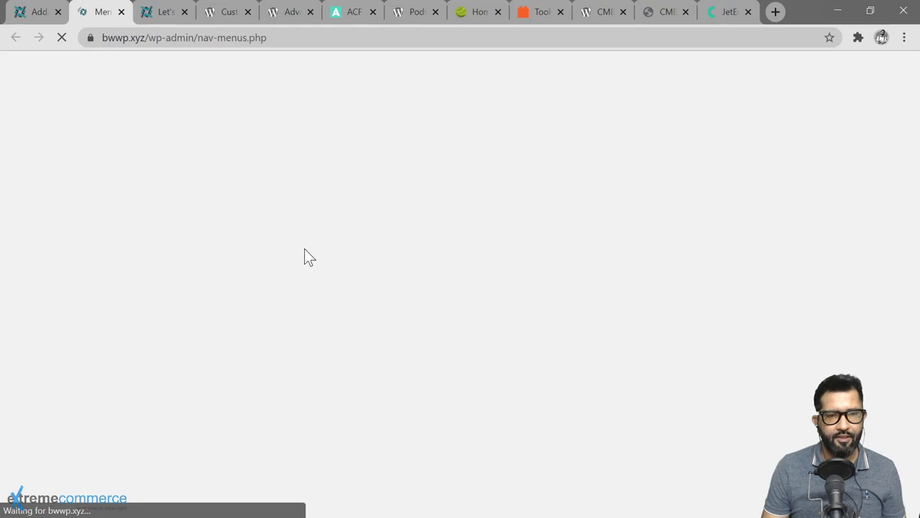
{"action": "scroll", "coordinate": [331, 267], "scroll_direction": "down", "scroll_amount": 3}
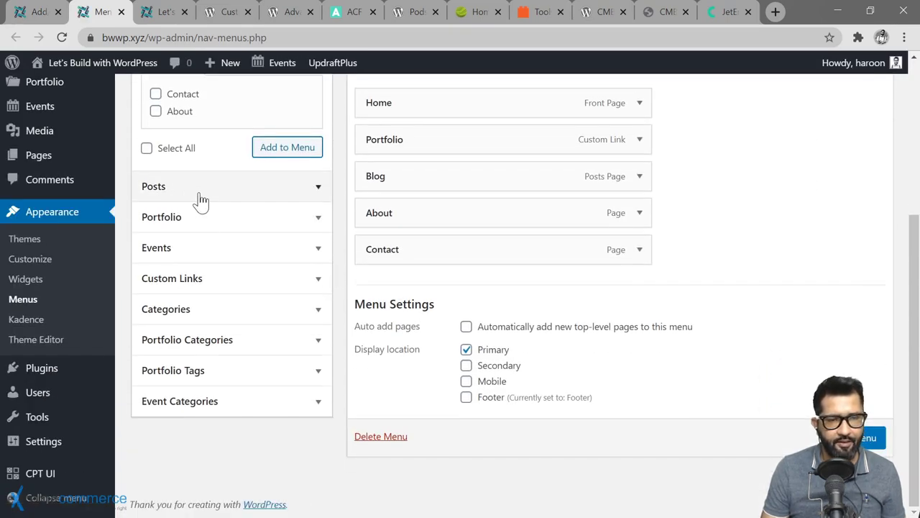
{"action": "left_click", "coordinate": [172, 223]}
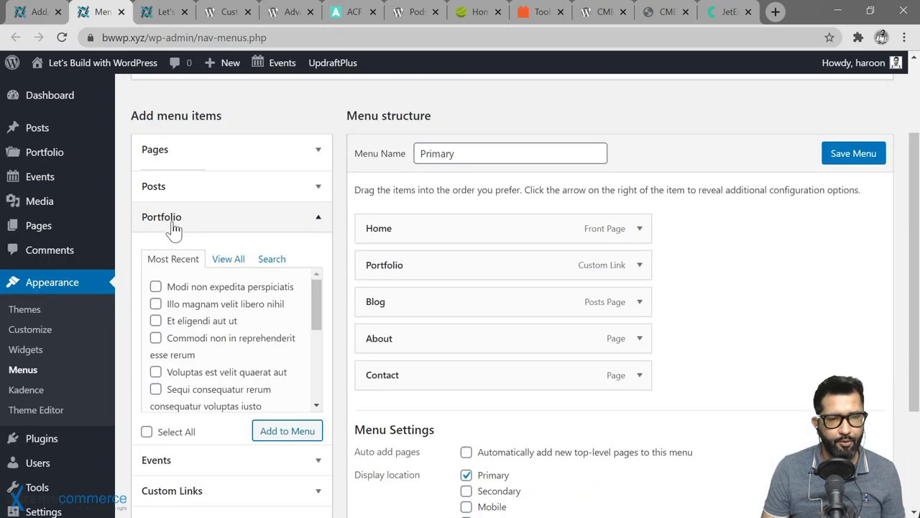
{"action": "left_click", "coordinate": [317, 218]}
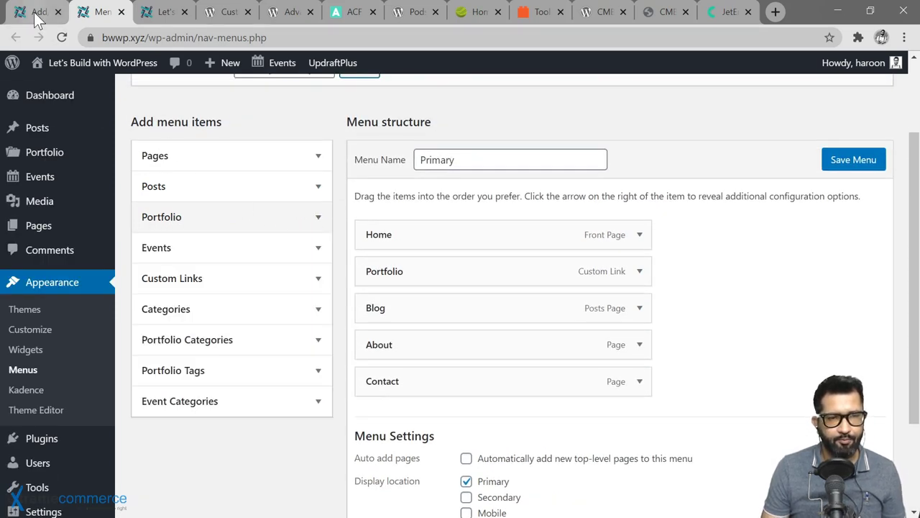
Step: Return to the post type editor and set Has Archive to True for the movies post type
{"action": "left_click", "coordinate": [34, 12]}
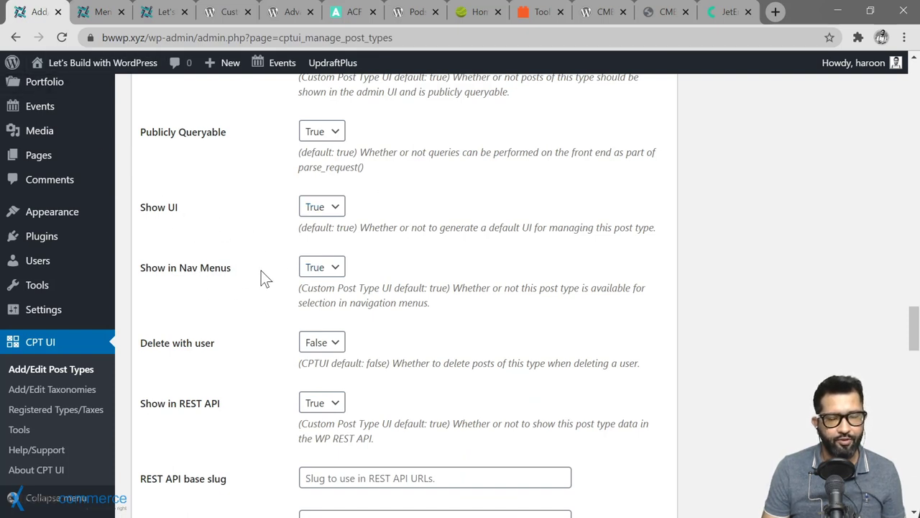
{"action": "scroll", "coordinate": [263, 276], "scroll_direction": "down", "scroll_amount": 2}
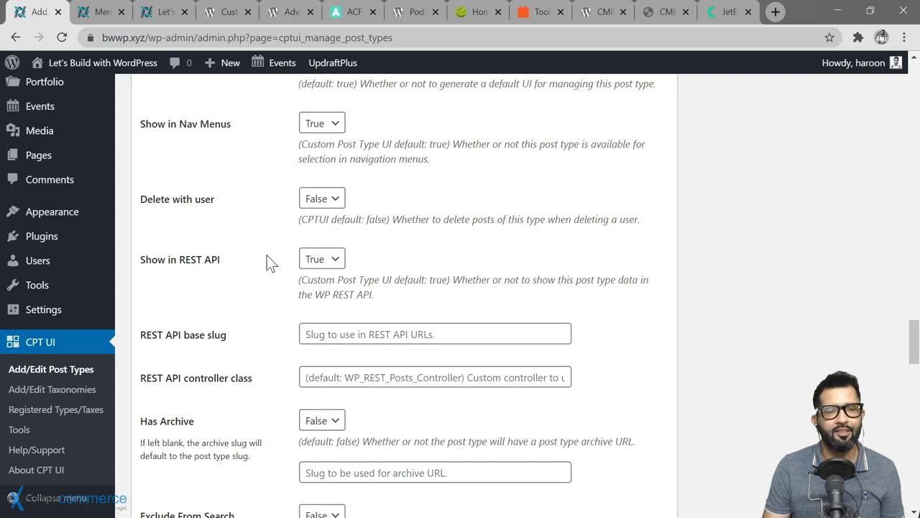
{"action": "scroll", "coordinate": [267, 280], "scroll_direction": "down", "scroll_amount": 1}
{"action": "scroll", "coordinate": [259, 281], "scroll_direction": "up", "scroll_amount": 1}
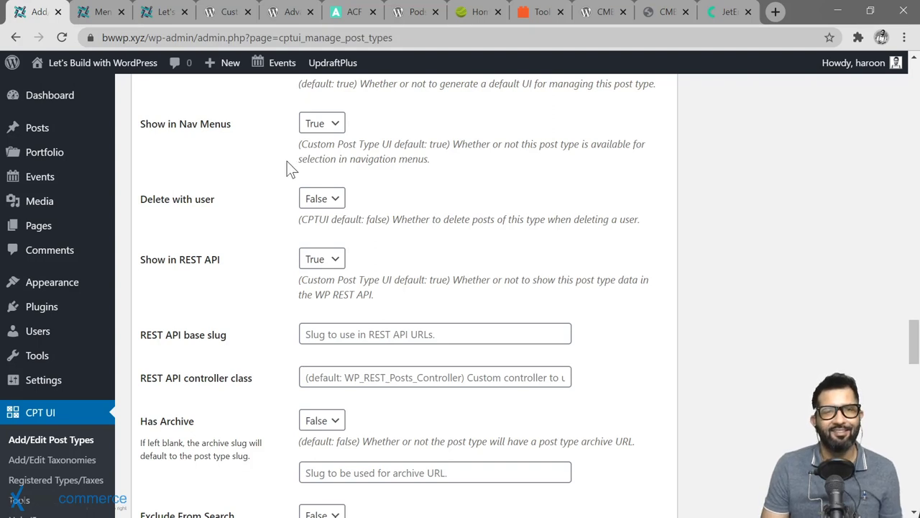
{"action": "scroll", "coordinate": [286, 162], "scroll_direction": "down", "scroll_amount": 1}
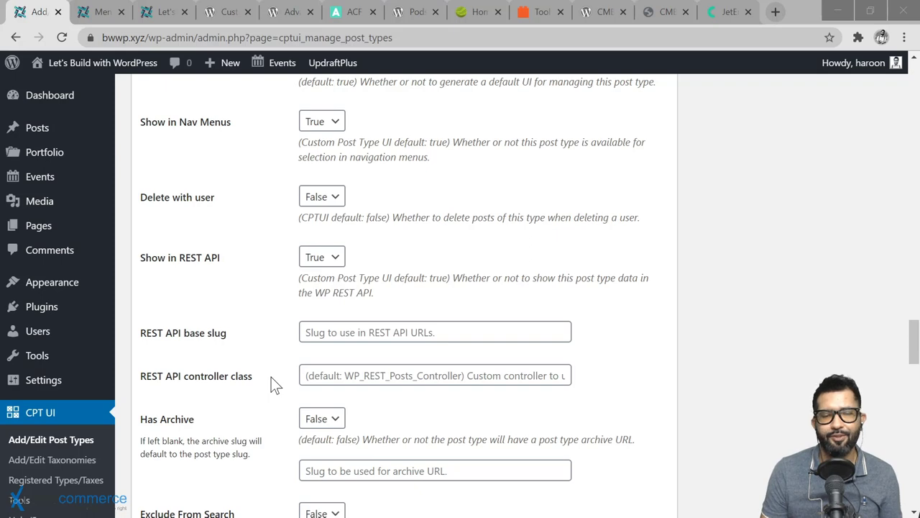
{"action": "scroll", "coordinate": [272, 377], "scroll_direction": "down", "scroll_amount": 3}
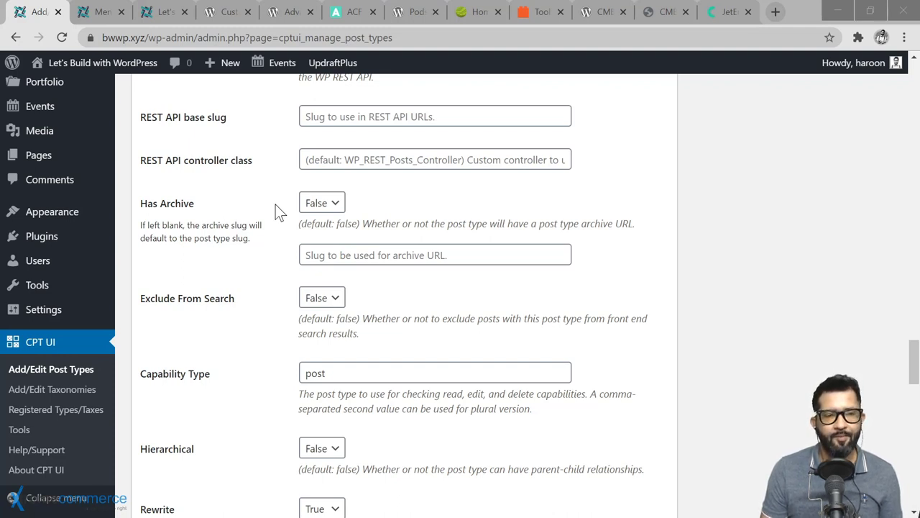
{"action": "left_click", "coordinate": [337, 207]}
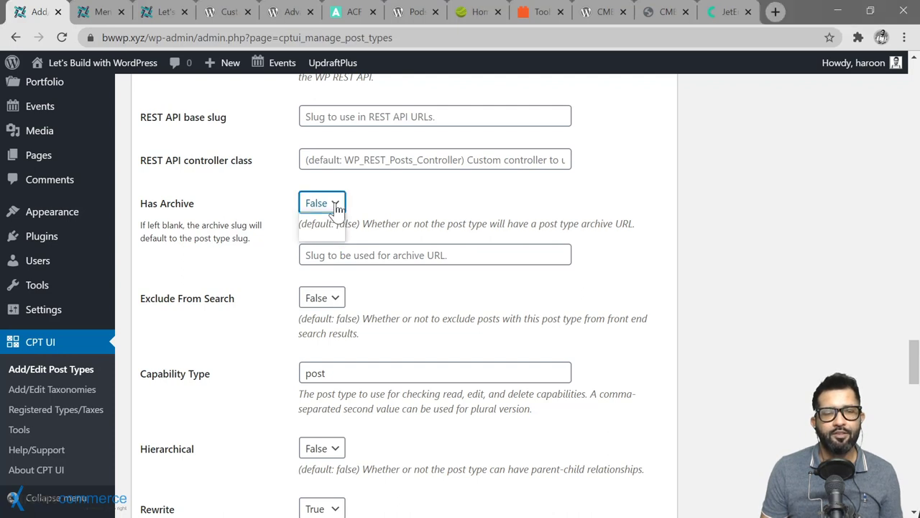
{"action": "left_click", "coordinate": [323, 228]}
{"action": "left_click", "coordinate": [272, 233]}
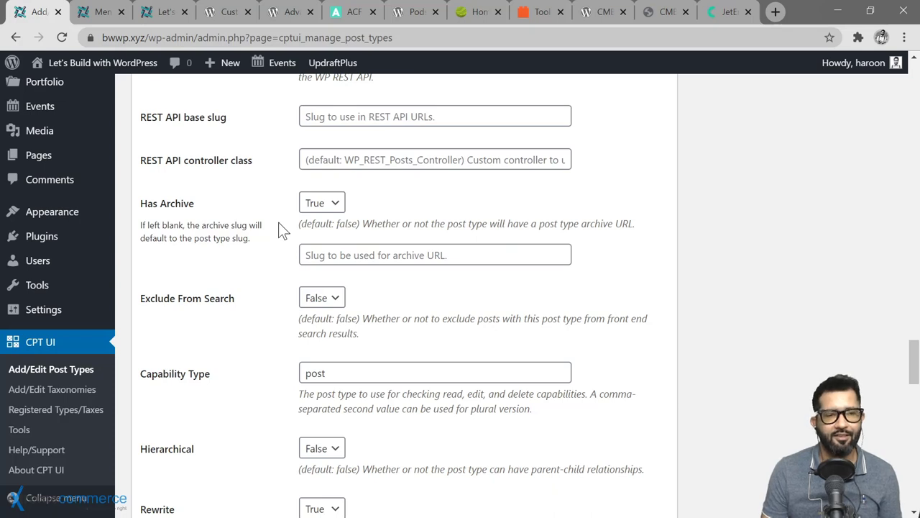
Step: Examine the Exclude From Search, Capability Type and Hierarchical settings, comparing them with the site's Posts and Pages
{"action": "scroll", "coordinate": [279, 223], "scroll_direction": "down", "scroll_amount": 1}
{"action": "scroll", "coordinate": [279, 223], "scroll_direction": "down", "scroll_amount": 1}
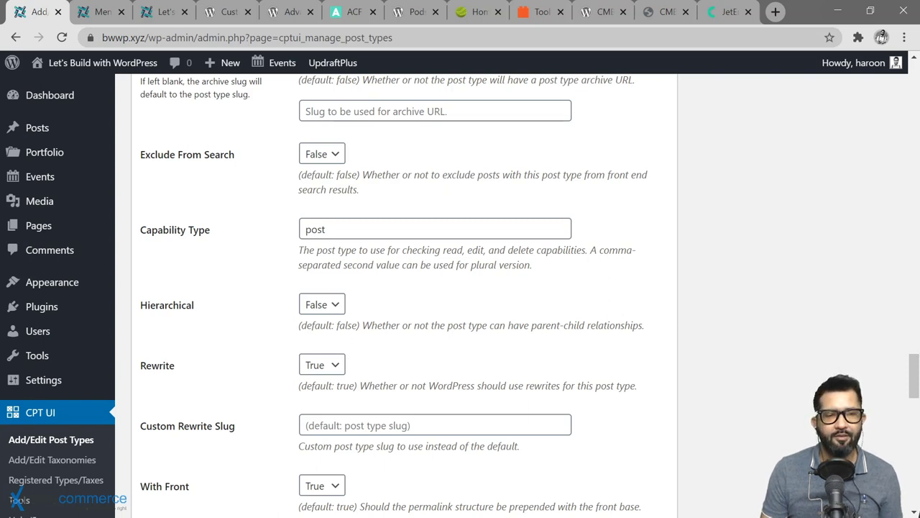
{"action": "left_click_drag", "start_coordinate": [325, 229], "coordinate": [305, 230]}
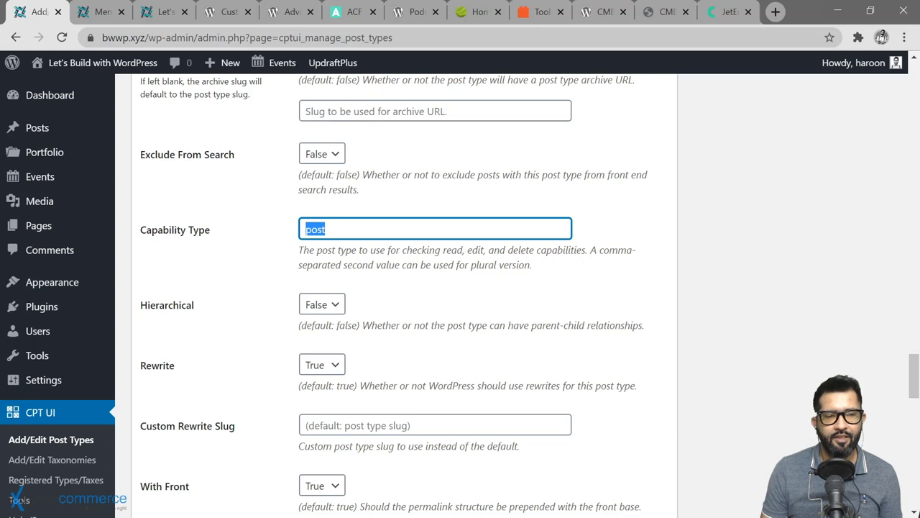
{"action": "key", "text": "Right"}
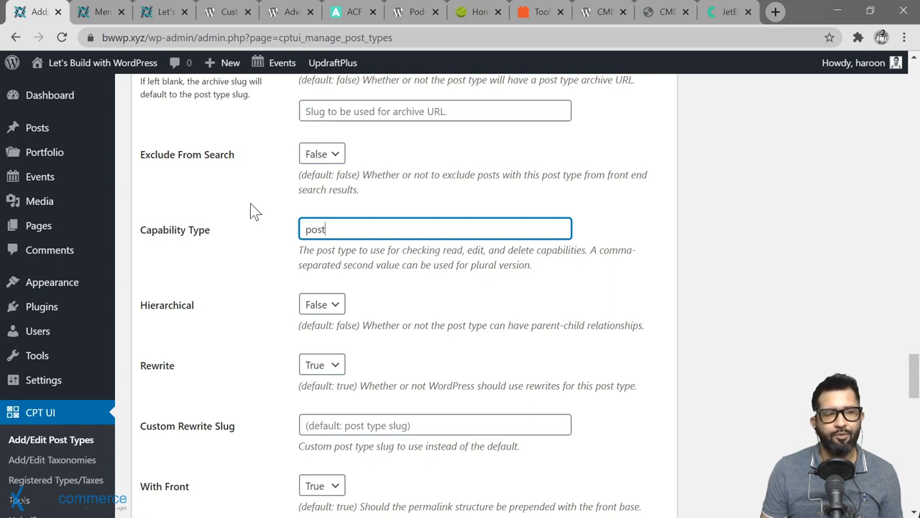
{"action": "mouse_move", "coordinate": [37, 133]}
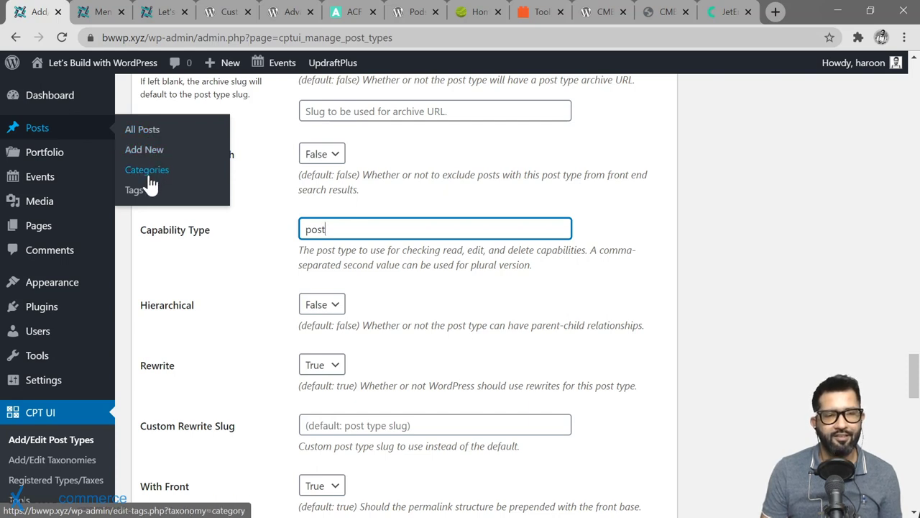
{"action": "left_click", "coordinate": [279, 257]}
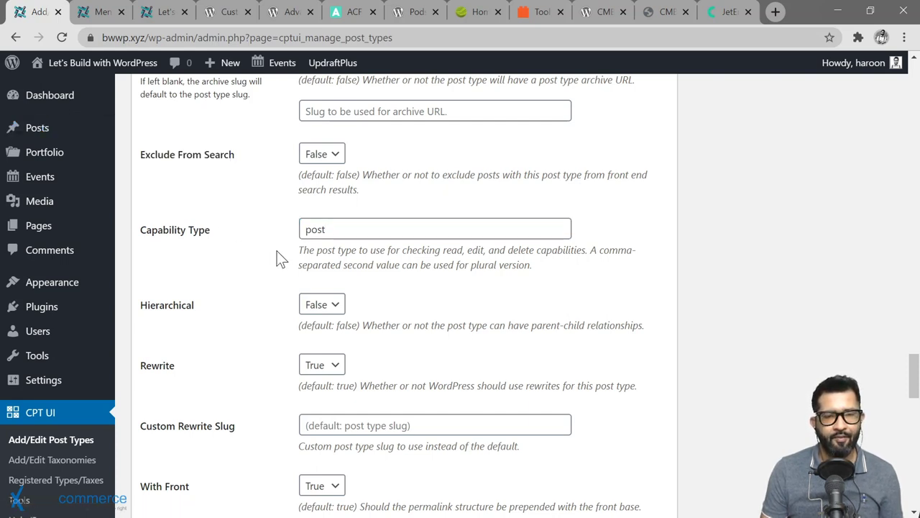
{"action": "scroll", "coordinate": [274, 251], "scroll_direction": "down", "scroll_amount": 2}
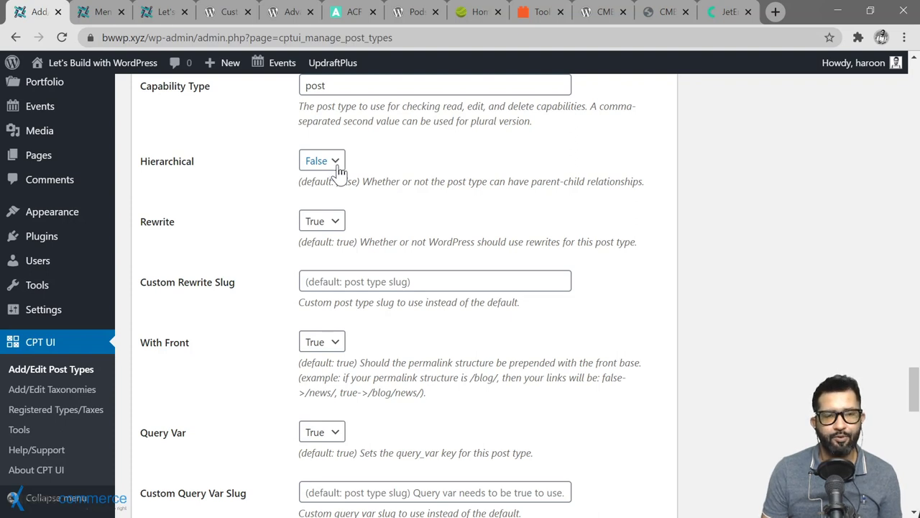
{"action": "scroll", "coordinate": [266, 179], "scroll_direction": "up", "scroll_amount": 1}
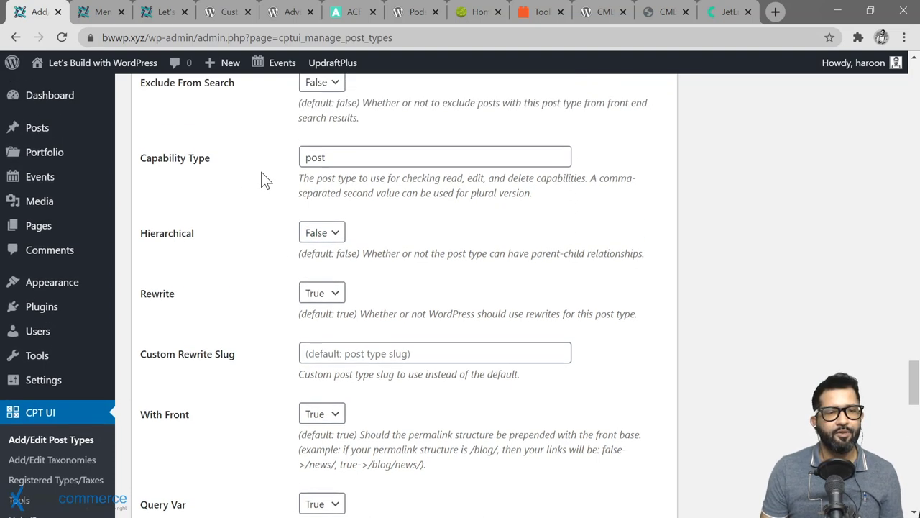
{"action": "mouse_move", "coordinate": [44, 133]}
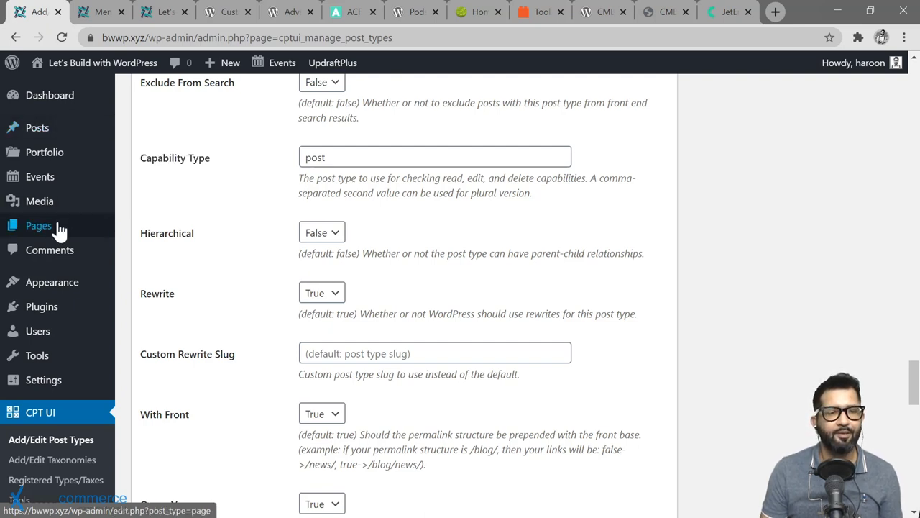
{"action": "mouse_move", "coordinate": [64, 229]}
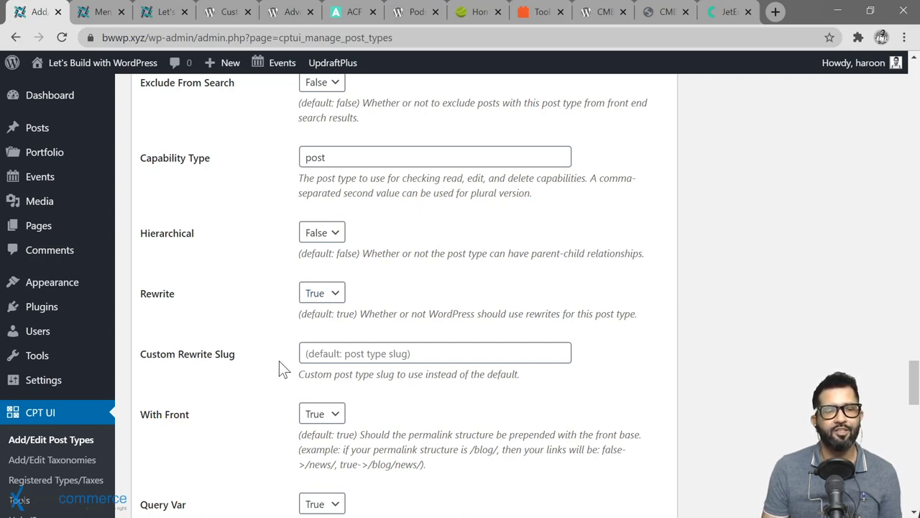
Step: Check the post type slug in the basic settings that the default rewrite slug relies on
{"action": "scroll", "coordinate": [279, 361], "scroll_direction": "down", "scroll_amount": 1}
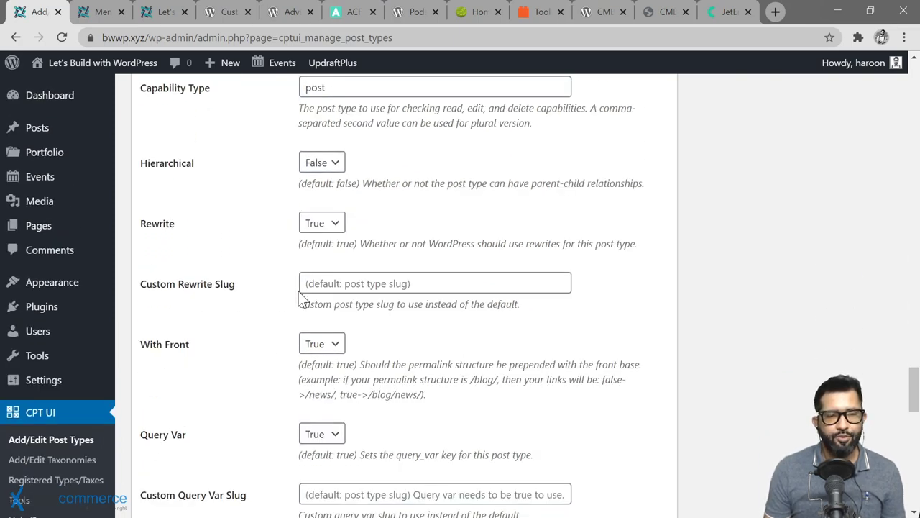
{"action": "scroll", "coordinate": [276, 290], "scroll_direction": "up", "scroll_amount": 20}
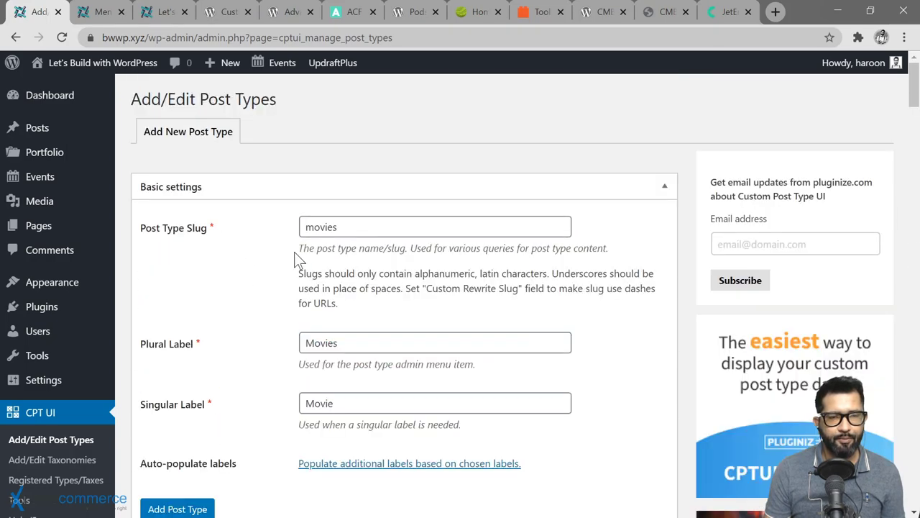
{"action": "key", "text": "Tab"}
{"action": "left_click", "coordinate": [276, 285]}
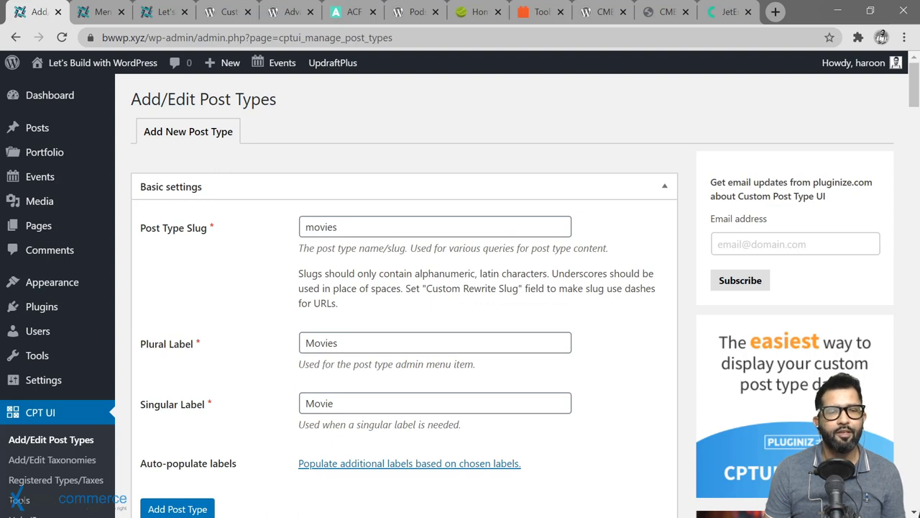
{"action": "left_click_drag", "start_coordinate": [338, 226], "coordinate": [305, 227]}
{"action": "left_click", "coordinate": [266, 285]}
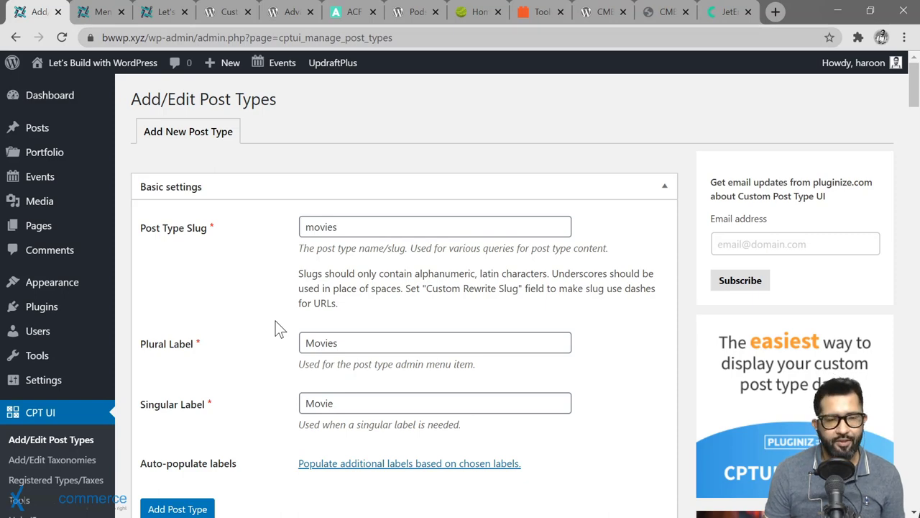
Step: Review the post type's Custom Rewrite Slug, With Front and Query Var settings
{"action": "scroll", "coordinate": [271, 365], "scroll_direction": "down", "scroll_amount": 1}
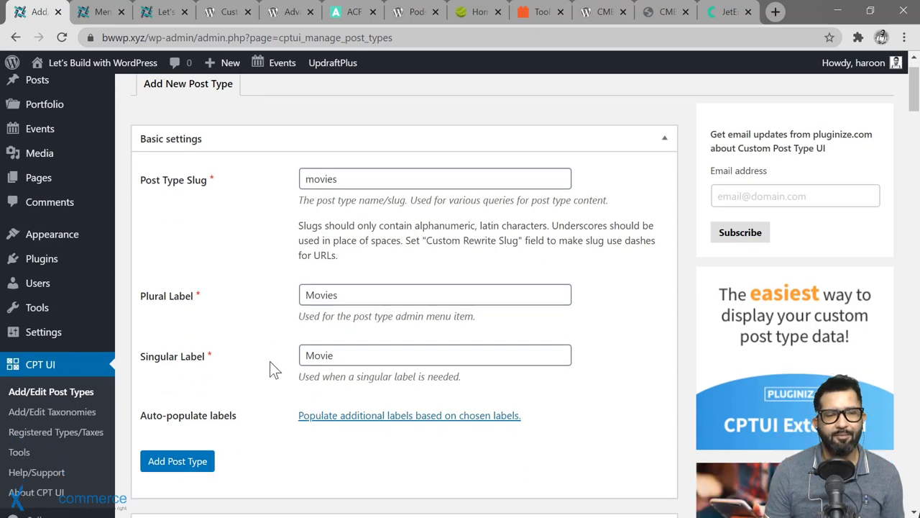
{"action": "scroll", "coordinate": [270, 361], "scroll_direction": "down", "scroll_amount": 20}
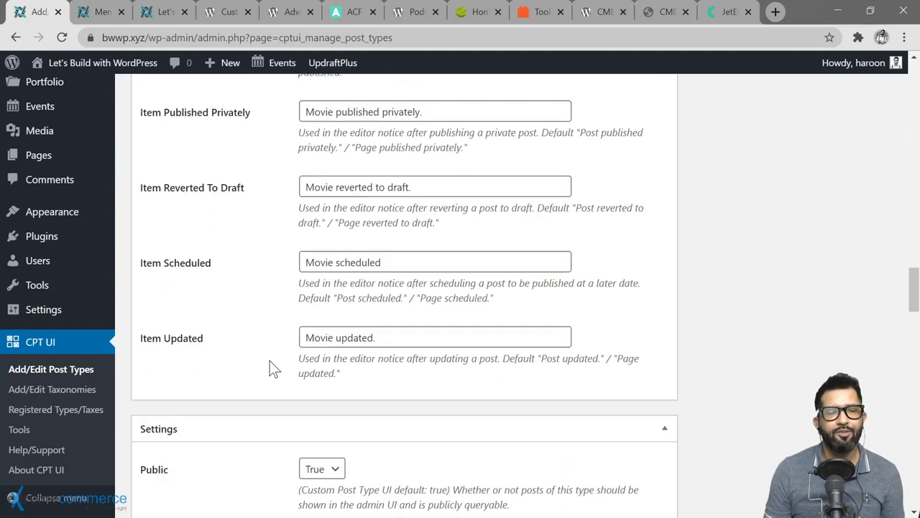
{"action": "scroll", "coordinate": [270, 361], "scroll_direction": "down", "scroll_amount": 20}
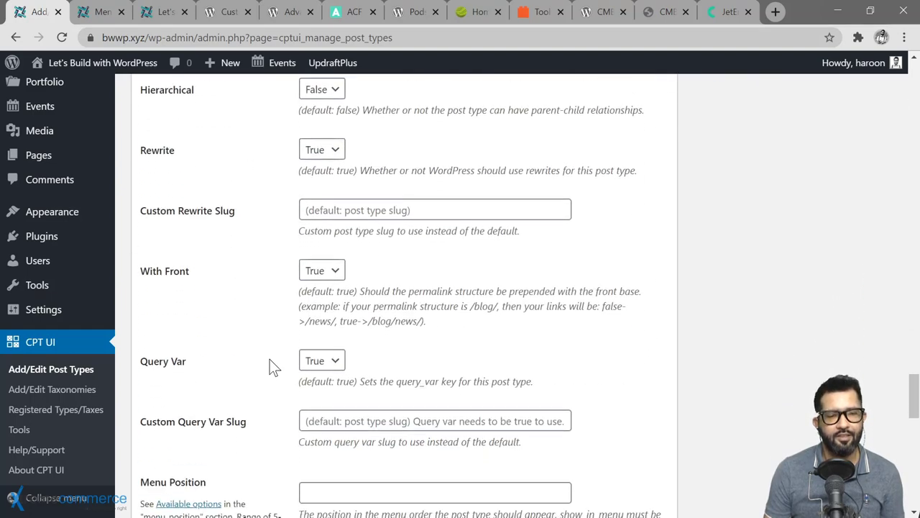
{"action": "scroll", "coordinate": [269, 359], "scroll_direction": "down", "scroll_amount": 12}
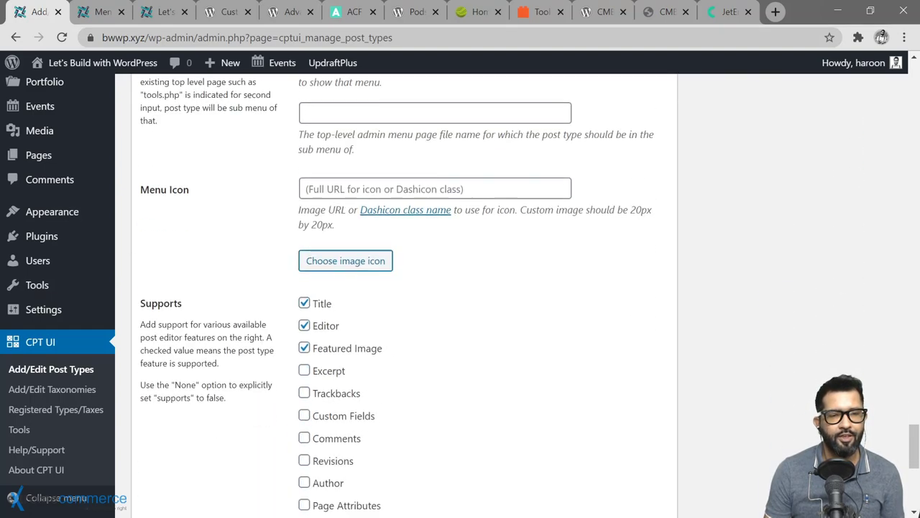
{"action": "scroll", "coordinate": [272, 365], "scroll_direction": "down", "scroll_amount": 4}
{"action": "scroll", "coordinate": [272, 365], "scroll_direction": "up", "scroll_amount": 10}
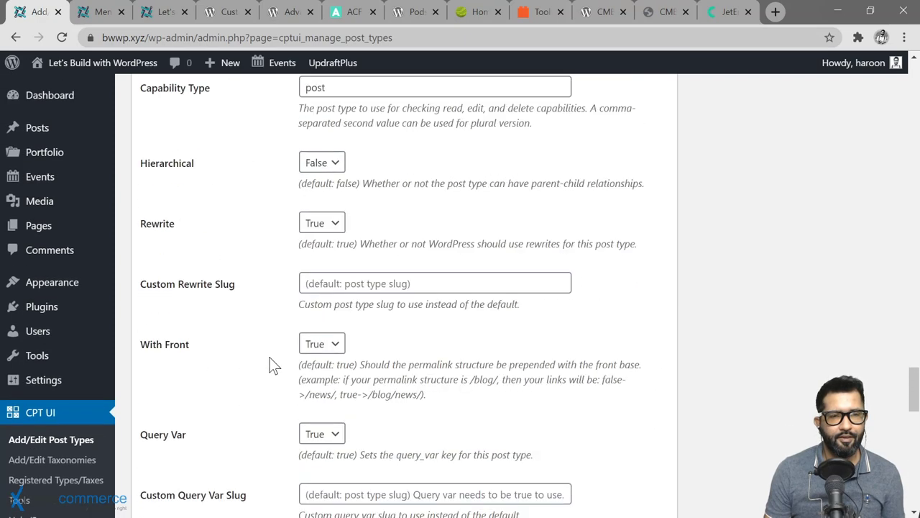
{"action": "left_click", "coordinate": [435, 284]}
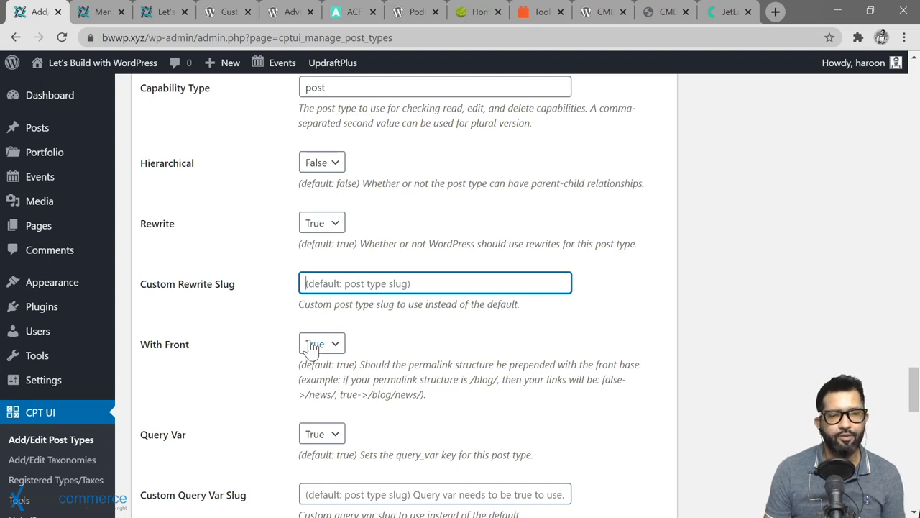
{"action": "scroll", "coordinate": [279, 355], "scroll_direction": "down", "scroll_amount": 3}
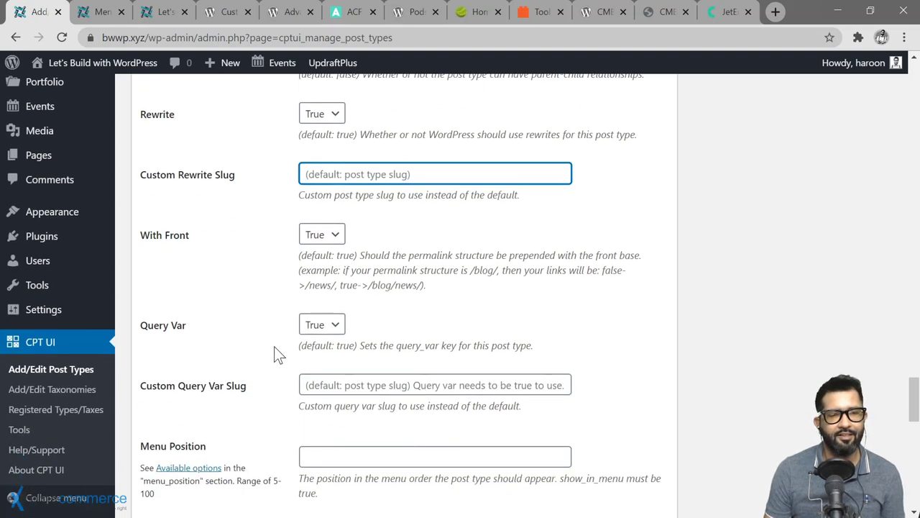
{"action": "scroll", "coordinate": [249, 302], "scroll_direction": "up", "scroll_amount": 1}
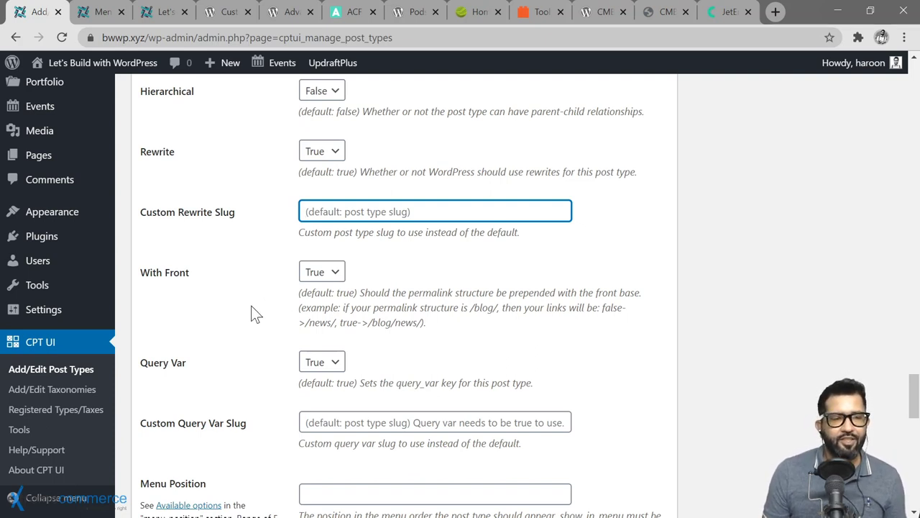
Step: Open the site's Permalink Settings in a separate tab and inspect the URL structure and the optional category and tag bases
{"action": "mouse_move", "coordinate": [64, 316]}
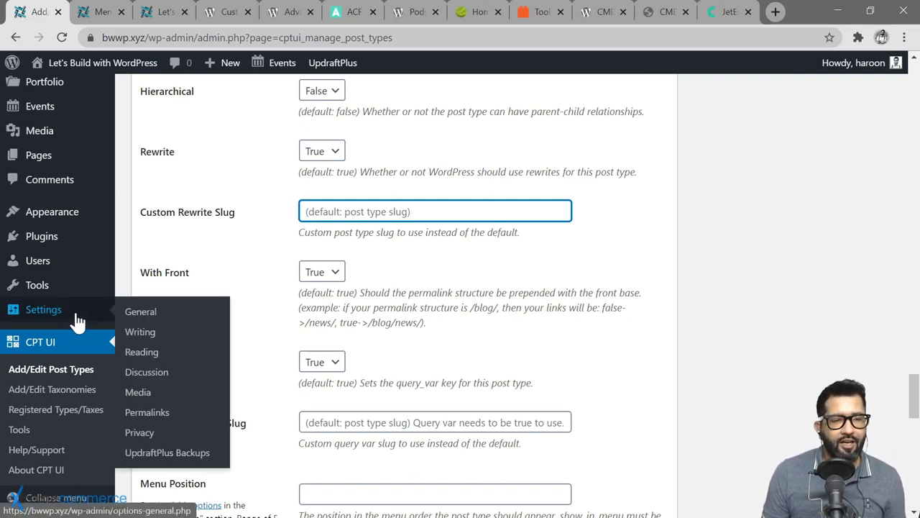
{"action": "right_click", "coordinate": [147, 412]}
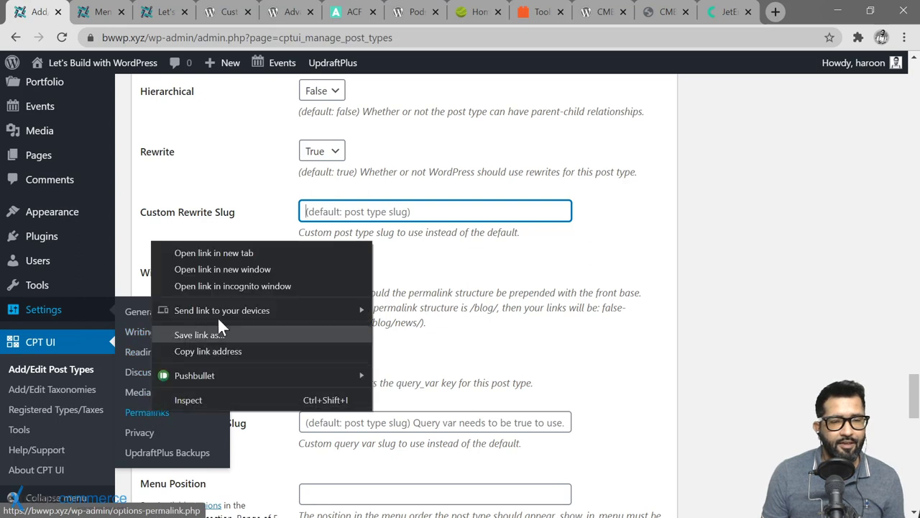
{"action": "left_click", "coordinate": [227, 253]}
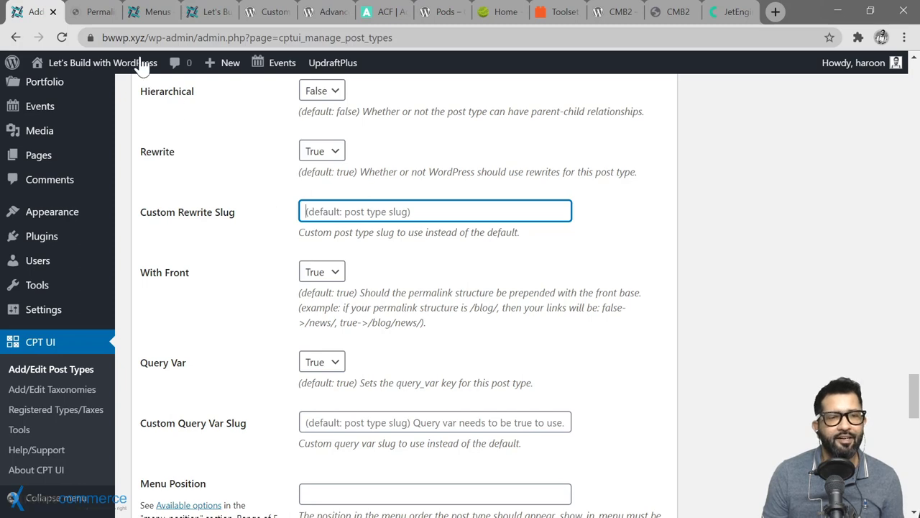
{"action": "left_click", "coordinate": [95, 15]}
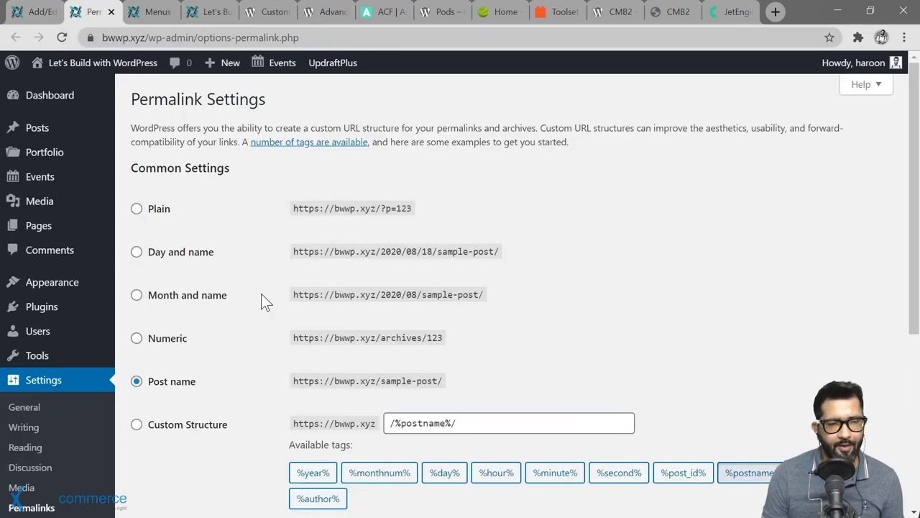
{"action": "scroll", "coordinate": [261, 294], "scroll_direction": "down", "scroll_amount": 3}
{"action": "scroll", "coordinate": [265, 287], "scroll_direction": "up", "scroll_amount": 3}
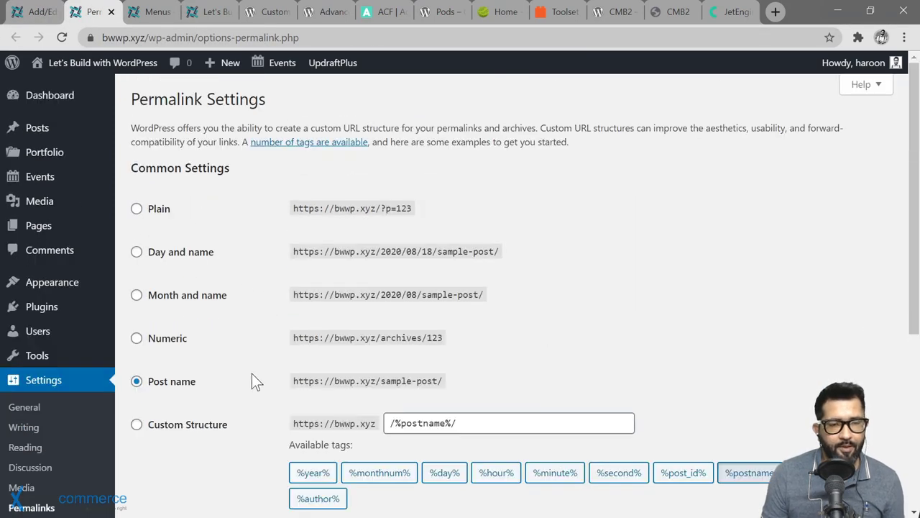
{"action": "scroll", "coordinate": [252, 381], "scroll_direction": "down", "scroll_amount": 1}
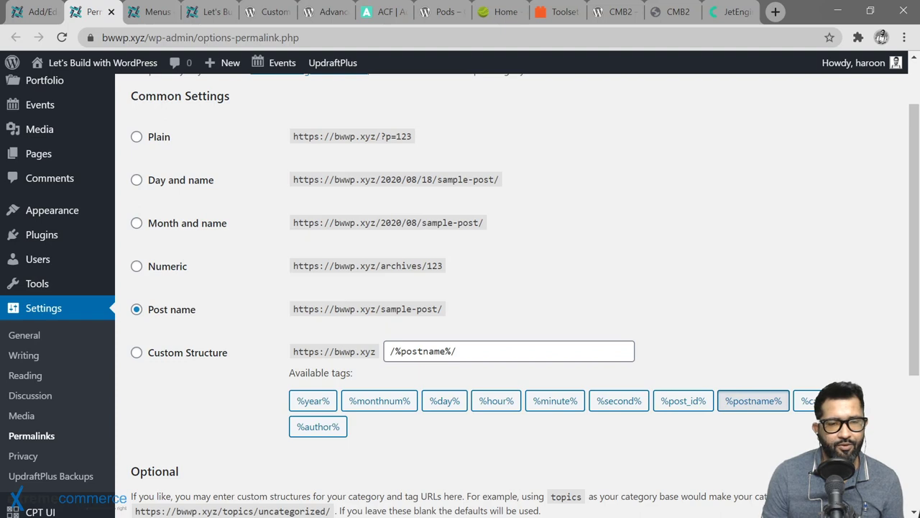
{"action": "scroll", "coordinate": [262, 356], "scroll_direction": "down", "scroll_amount": 2}
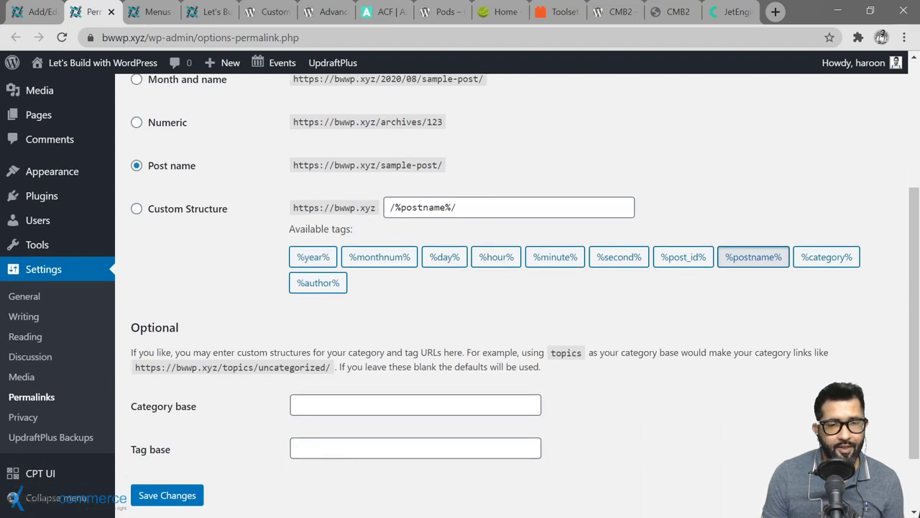
Step: Enter /blog/%postname%/ as the custom permalink structure and compare its front base with the post type's With Front setting
{"action": "left_click", "coordinate": [393, 207]}
{"action": "type", "text": "b"}
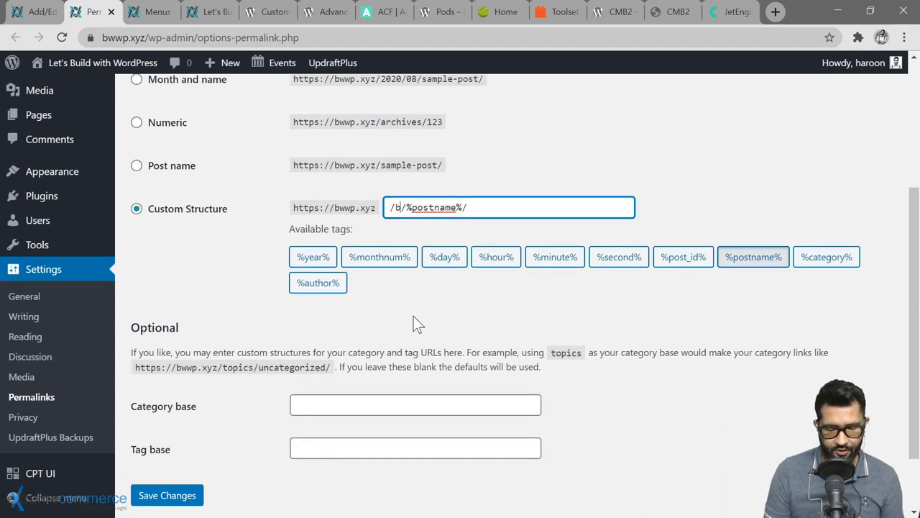
{"action": "type", "text": "log"}
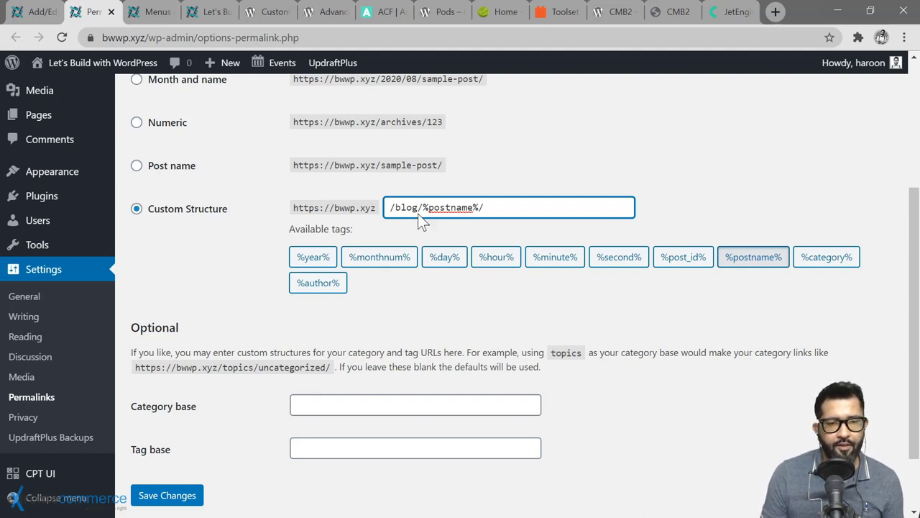
{"action": "left_click_drag", "start_coordinate": [419, 207], "coordinate": [389, 207]}
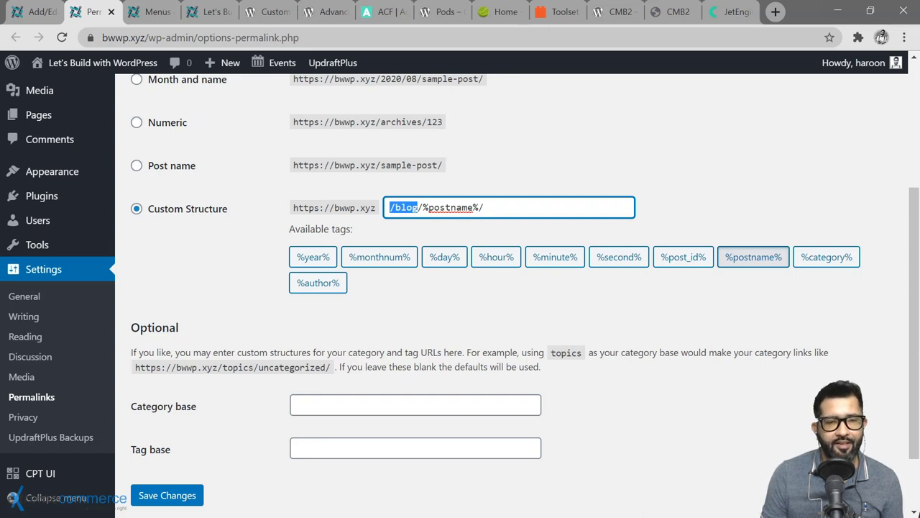
{"action": "left_click", "coordinate": [36, 12]}
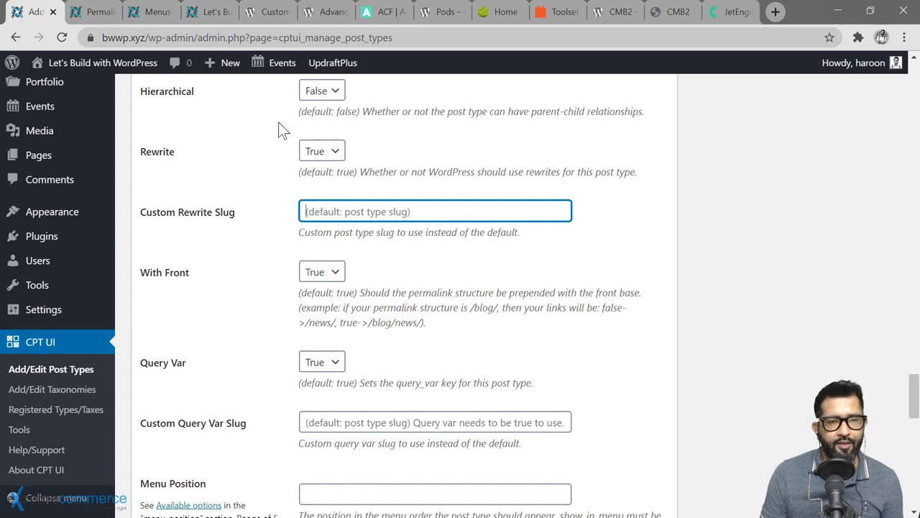
{"action": "left_click", "coordinate": [93, 12]}
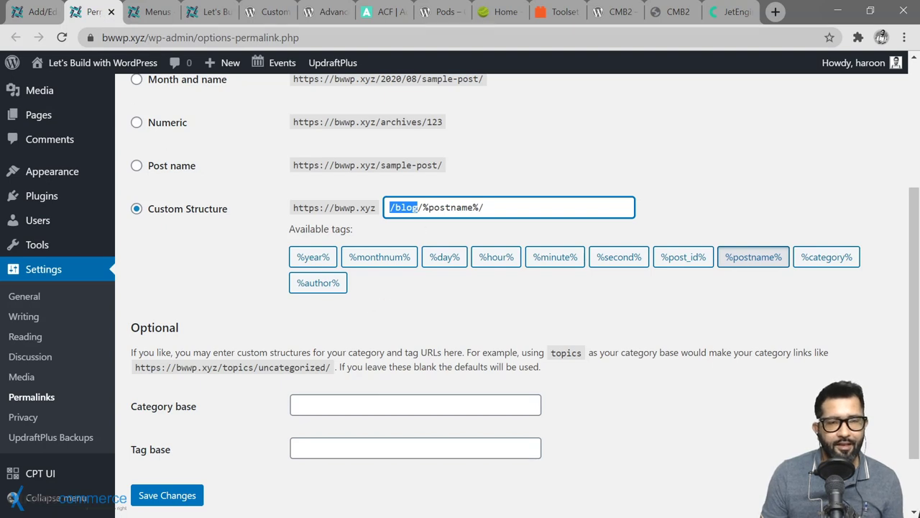
{"action": "left_click_drag", "start_coordinate": [424, 207], "coordinate": [390, 207]}
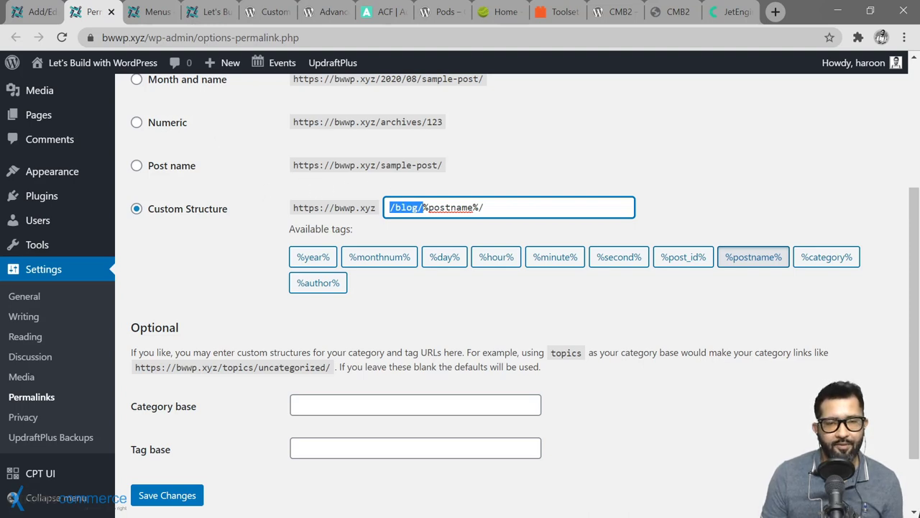
Step: Set the post type's With Front setting to False
{"action": "left_click", "coordinate": [36, 12]}
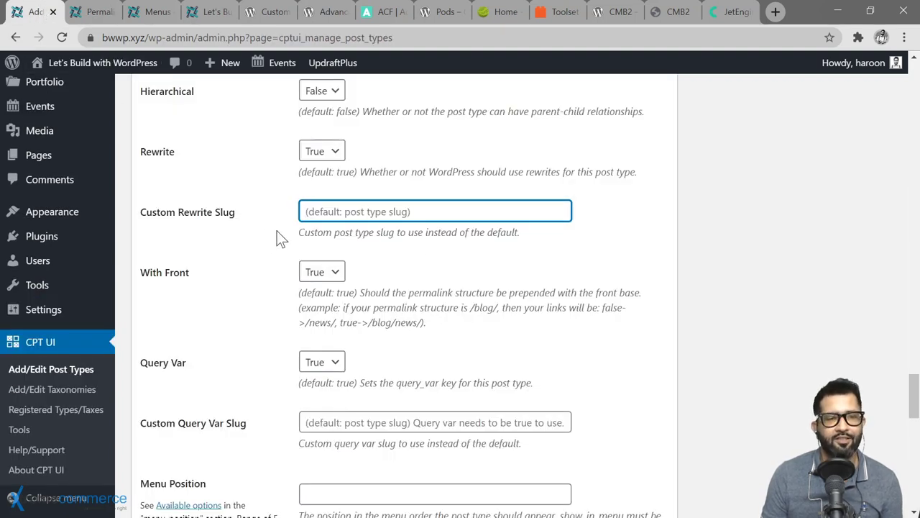
{"action": "left_click", "coordinate": [331, 274]}
{"action": "left_click", "coordinate": [320, 294]}
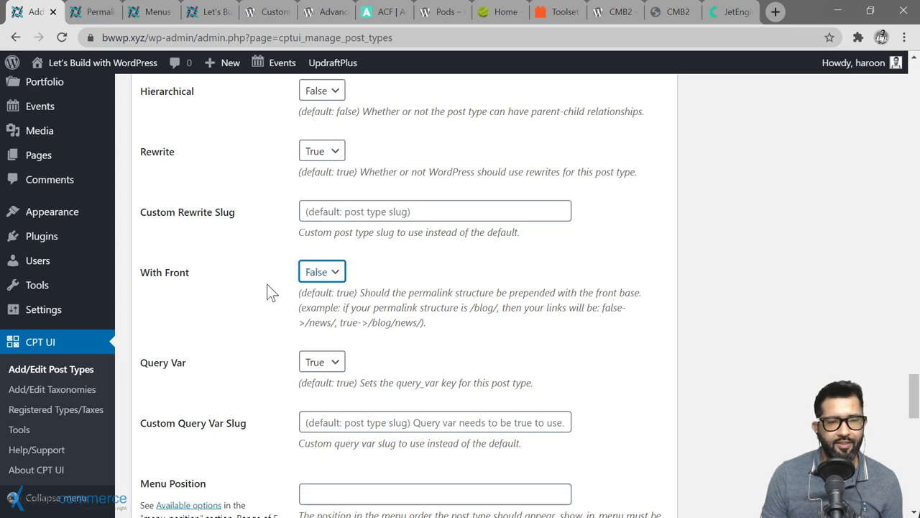
Step: Remove the blog prefix from the custom permalink structure so that it reads /%postname%/
{"action": "left_click", "coordinate": [97, 11]}
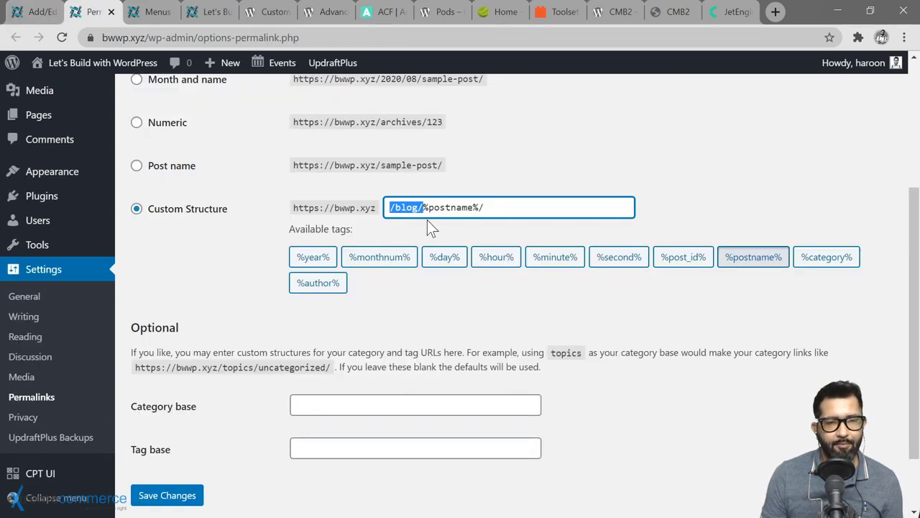
{"action": "key", "text": "Right"}
{"action": "key", "text": "BackSpace"}
{"action": "key", "text": "BackSpace"}
{"action": "key", "text": "BackSpace"}
{"action": "key", "text": "BackSpace"}
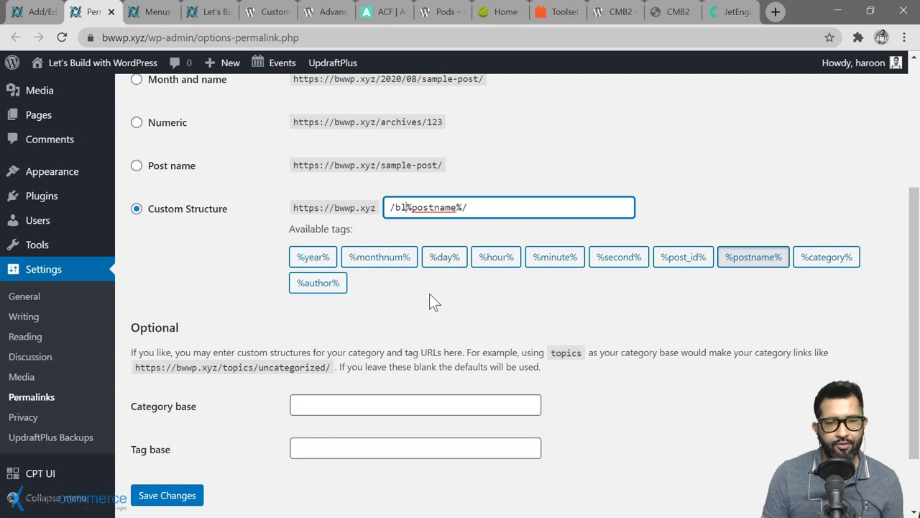
{"action": "key", "text": "BackSpace"}
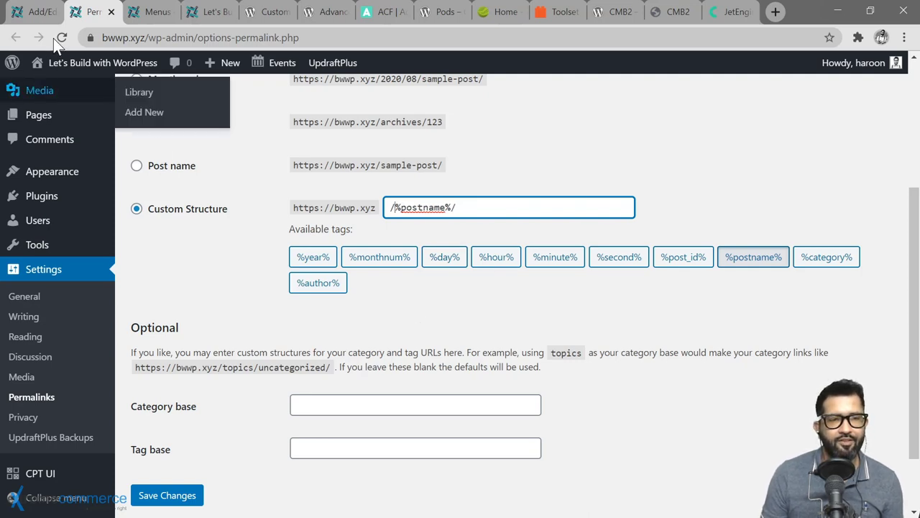
{"action": "left_click", "coordinate": [34, 15]}
{"action": "left_click", "coordinate": [91, 13]}
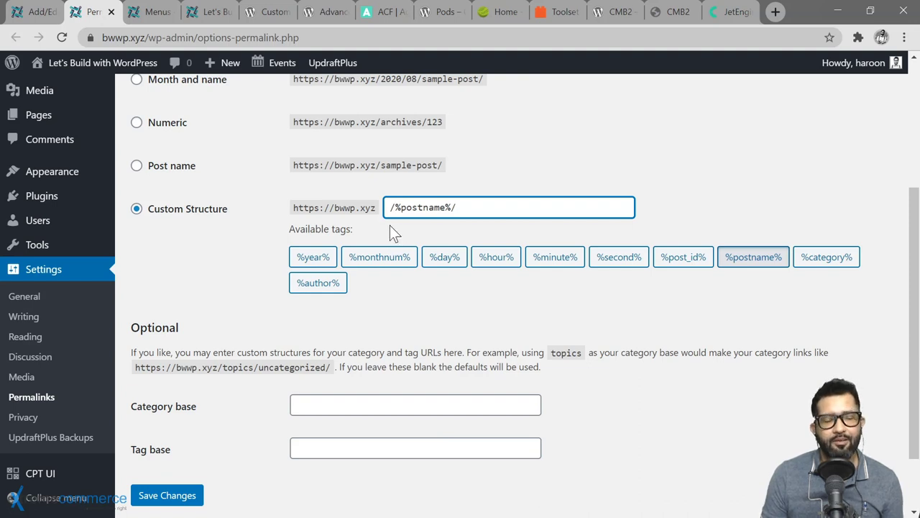
Step: Add a blog prefix to the custom permalink structure and replace it with news, giving /news/%postname%/
{"action": "key", "text": "Left"}
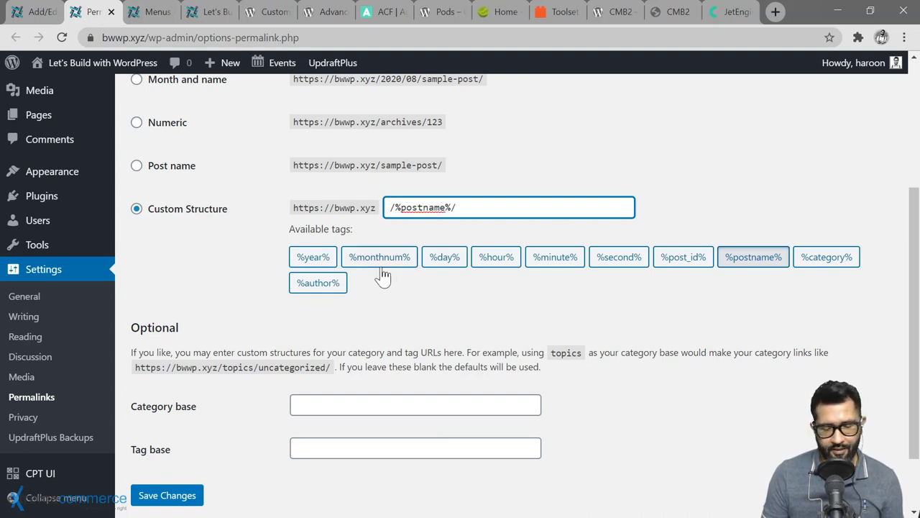
{"action": "type", "text": "/blog"}
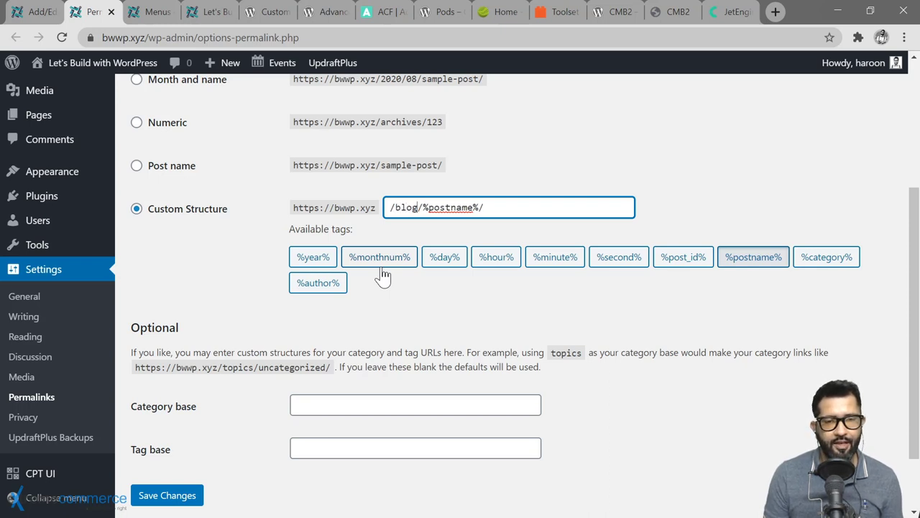
{"action": "key", "text": "shift+Left"}
{"action": "key", "text": "shift+Left"}
{"action": "key", "text": "shift+Left"}
{"action": "type", "text": "news"}
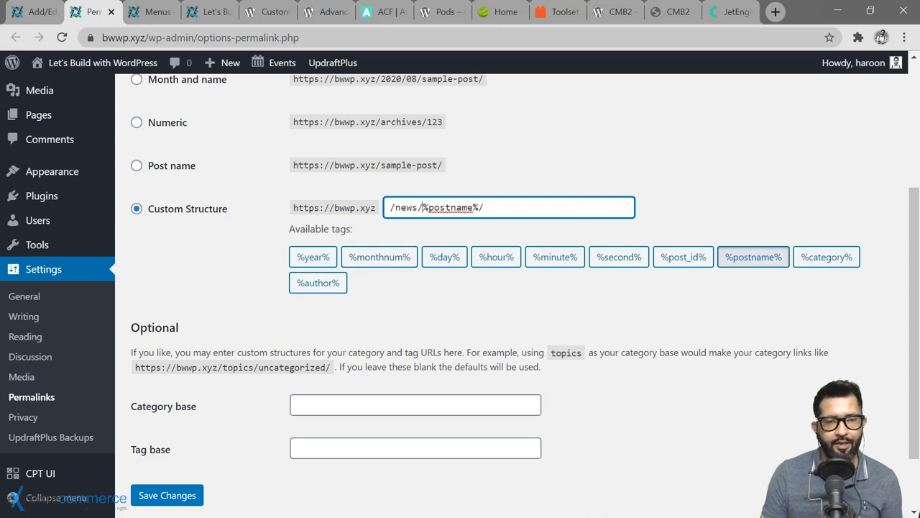
{"action": "left_click_drag", "start_coordinate": [418, 207], "coordinate": [247, 207]}
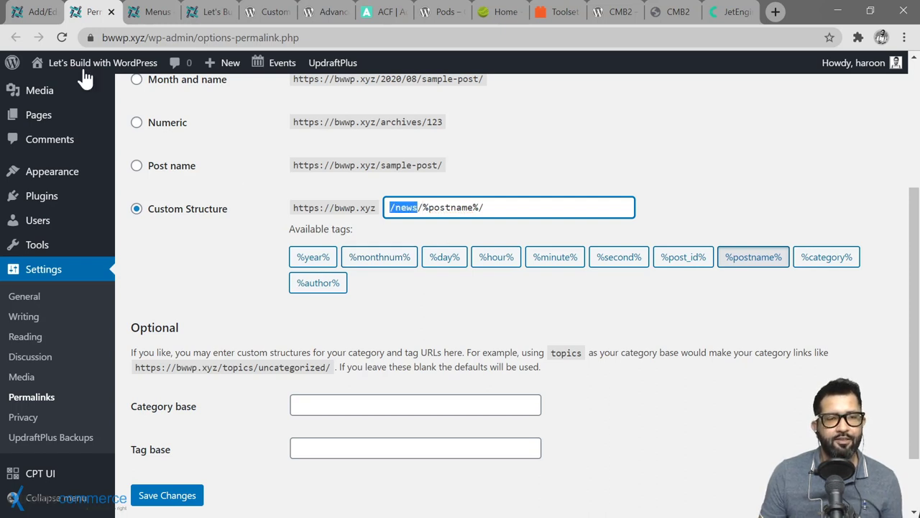
Step: Review the post type's settings from With Front to Menu Position and close the Permalink Settings tab without saving
{"action": "left_click", "coordinate": [37, 13]}
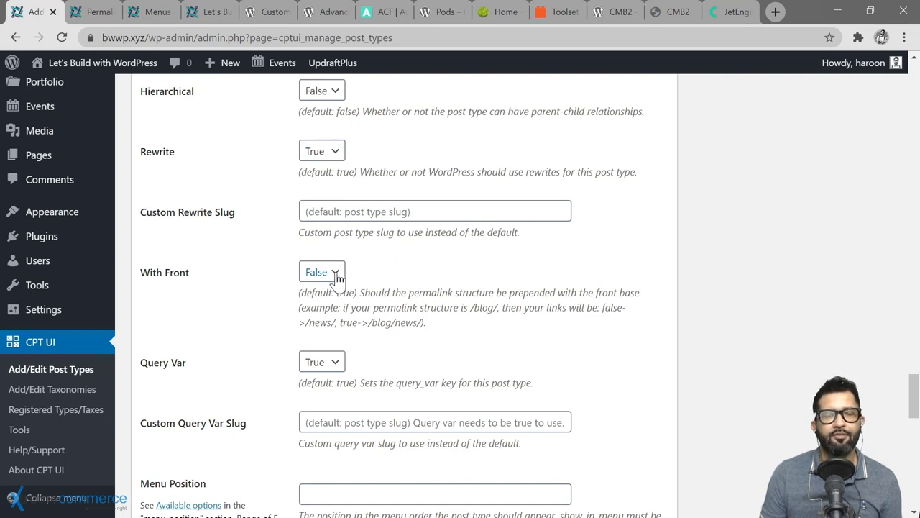
{"action": "scroll", "coordinate": [260, 327], "scroll_direction": "down", "scroll_amount": 2}
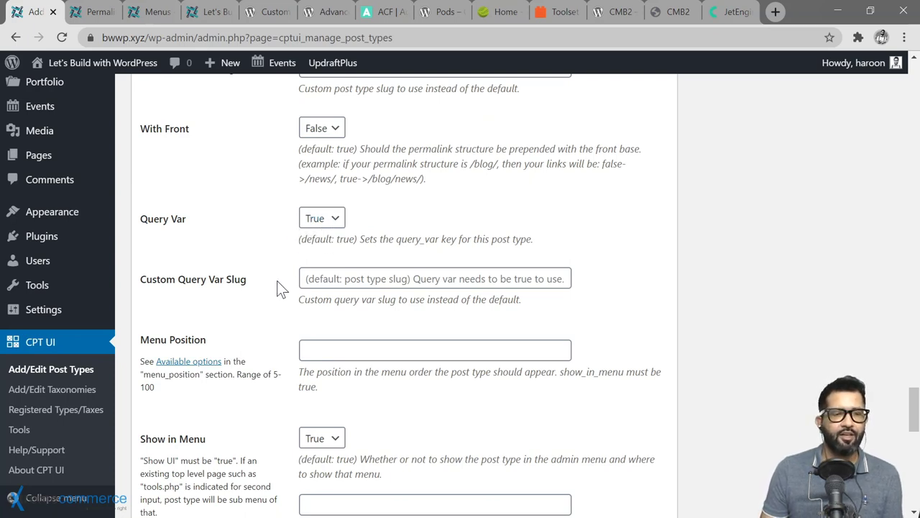
{"action": "scroll", "coordinate": [277, 284], "scroll_direction": "down", "scroll_amount": 2}
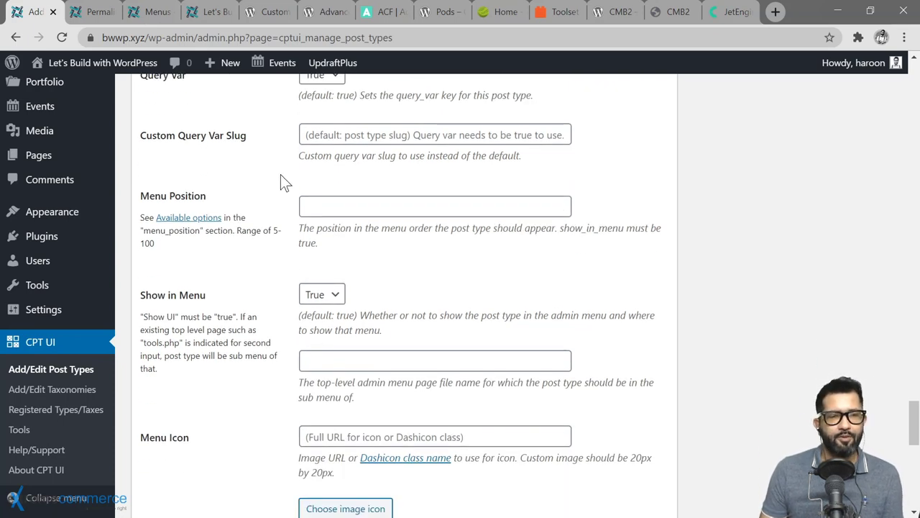
{"action": "scroll", "coordinate": [281, 205], "scroll_direction": "up", "scroll_amount": 1}
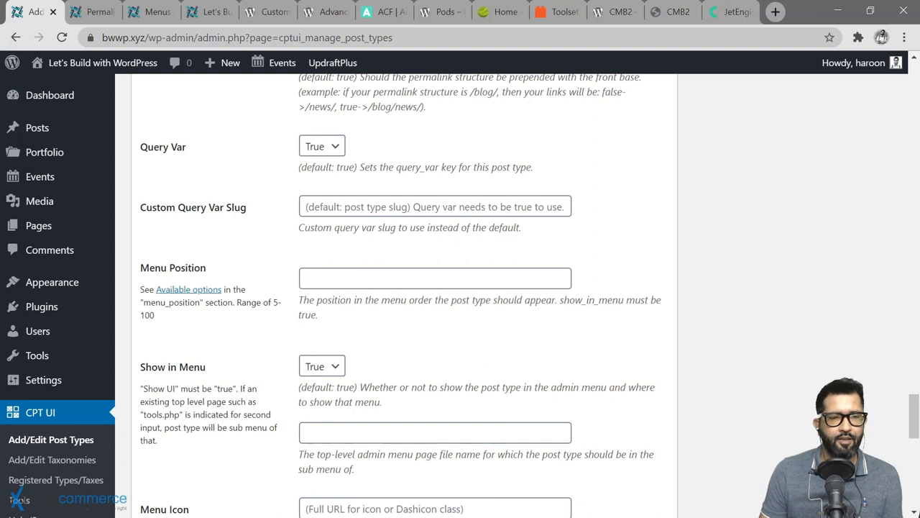
{"action": "middle_click", "coordinate": [83, 17]}
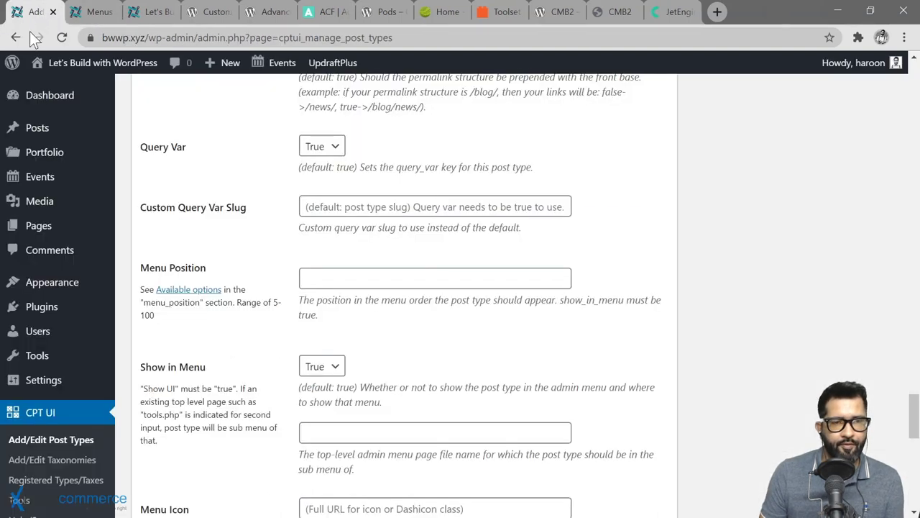
Step: Open the Menu Position setting's available options in a separate tab and follow the link to the register_post_type developer reference
{"action": "right_click", "coordinate": [189, 292]}
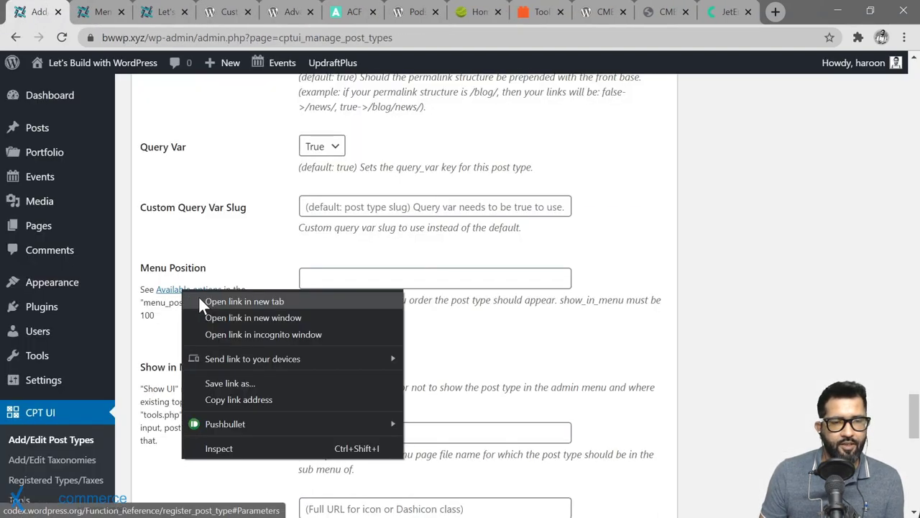
{"action": "left_click", "coordinate": [237, 302]}
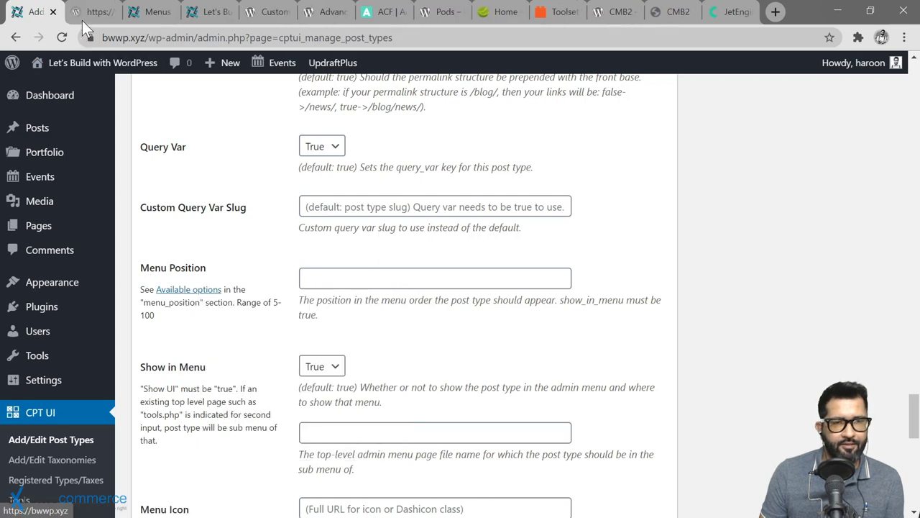
{"action": "left_click", "coordinate": [82, 17]}
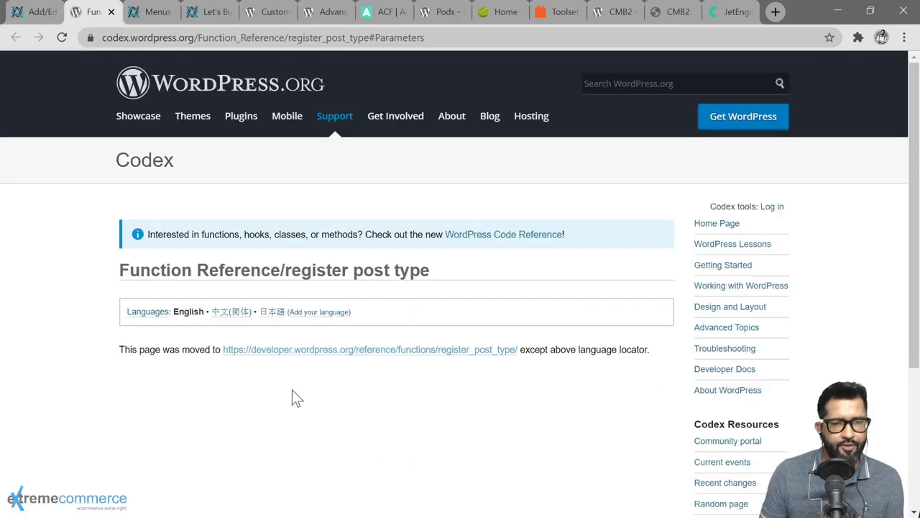
{"action": "left_click", "coordinate": [271, 356]}
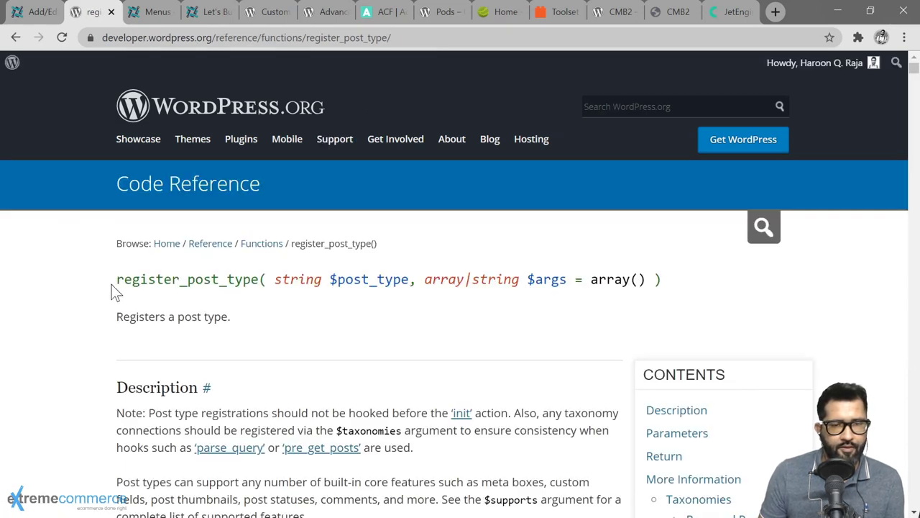
Step: Examine the menu_position values in the register_post_type reference and compare them with the site's admin menu order
{"action": "scroll", "coordinate": [64, 362], "scroll_direction": "down", "scroll_amount": 20}
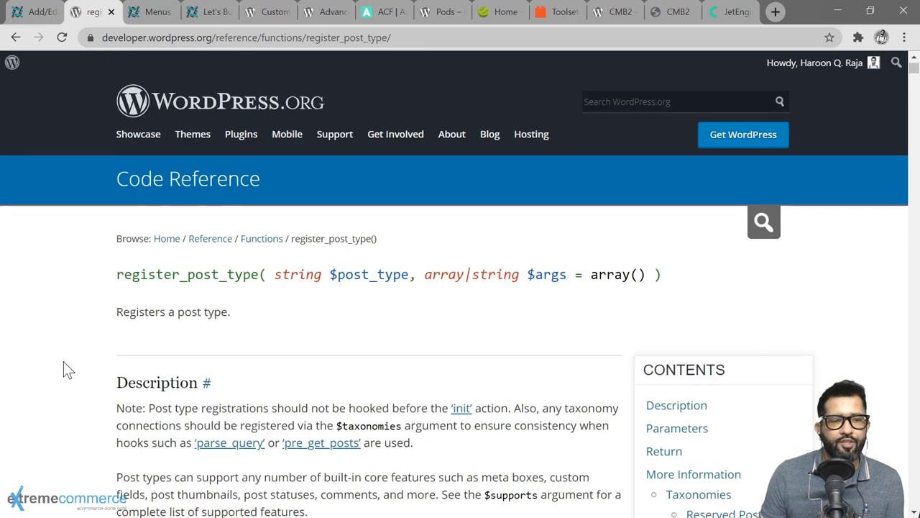
{"action": "scroll", "coordinate": [63, 362], "scroll_direction": "down", "scroll_amount": 20}
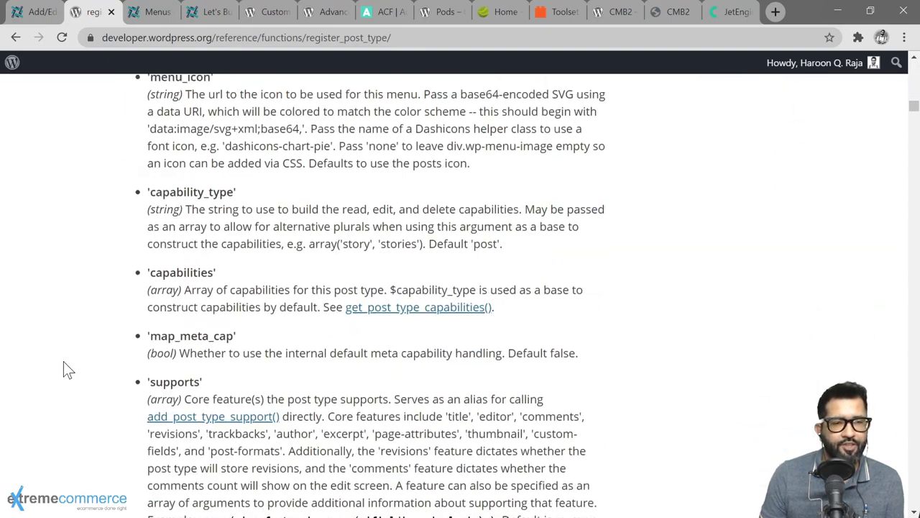
{"action": "scroll", "coordinate": [63, 368], "scroll_direction": "down", "scroll_amount": 15}
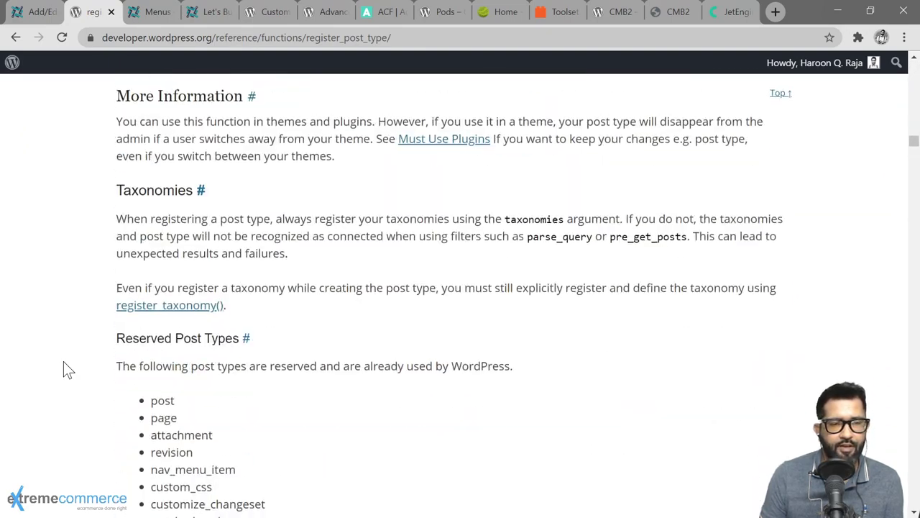
{"action": "scroll", "coordinate": [64, 362], "scroll_direction": "down", "scroll_amount": 15}
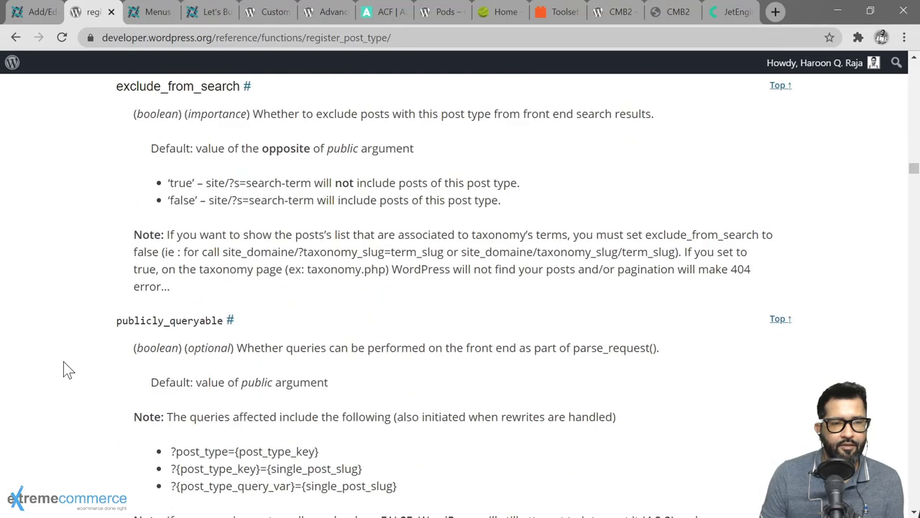
{"action": "scroll", "coordinate": [63, 361], "scroll_direction": "down", "scroll_amount": 8}
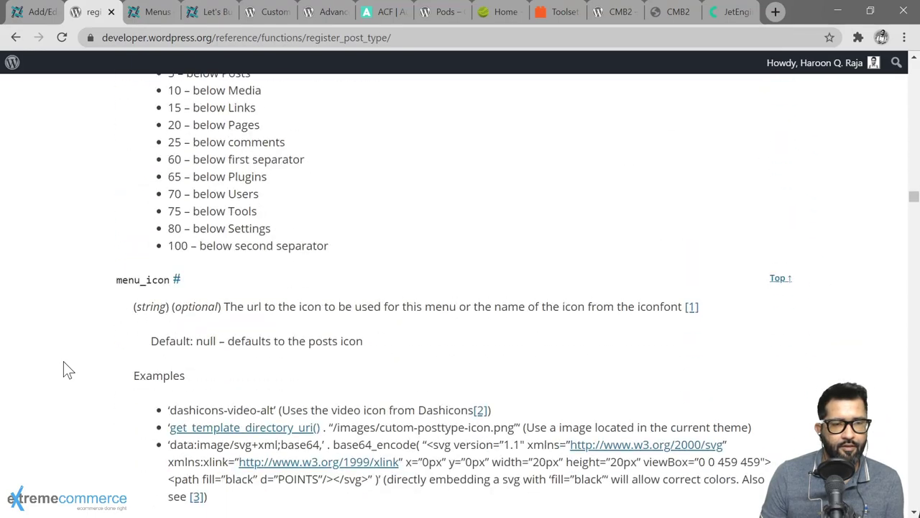
{"action": "scroll", "coordinate": [63, 361], "scroll_direction": "up", "scroll_amount": 3}
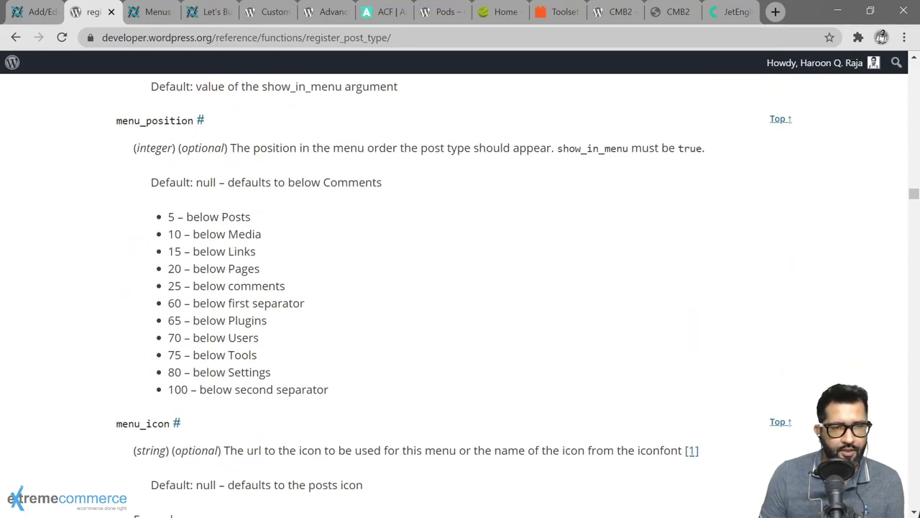
{"action": "left_click_drag", "start_coordinate": [116, 120], "coordinate": [195, 134]}
{"action": "left_click", "coordinate": [72, 247]}
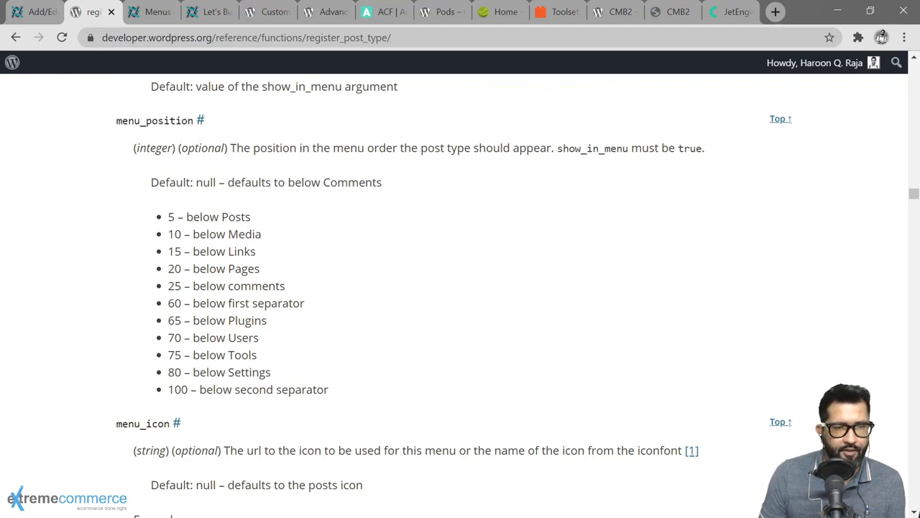
{"action": "left_click_drag", "start_coordinate": [168, 217], "coordinate": [329, 389]}
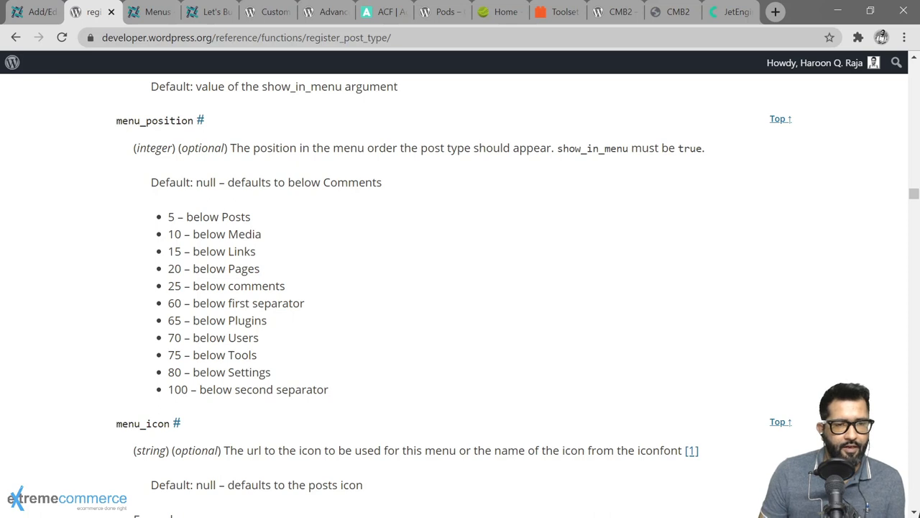
{"action": "left_click", "coordinate": [34, 12]}
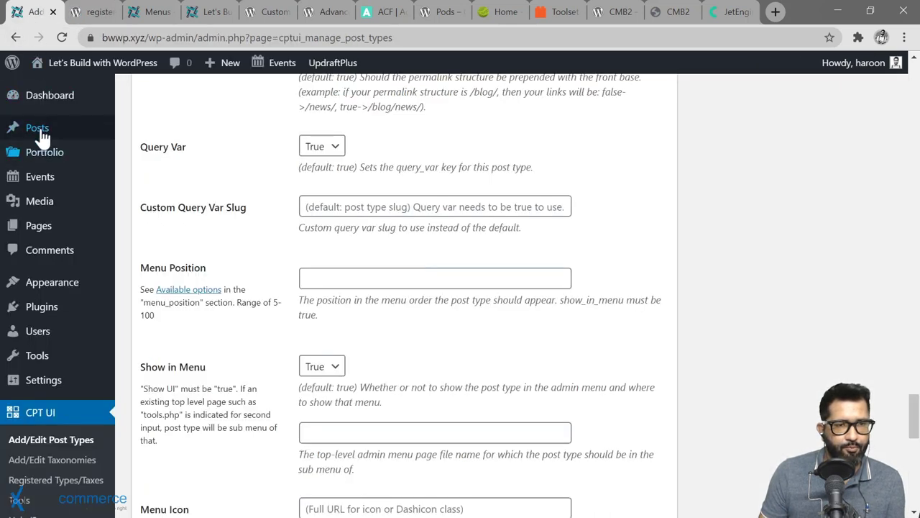
{"action": "mouse_move", "coordinate": [63, 135]}
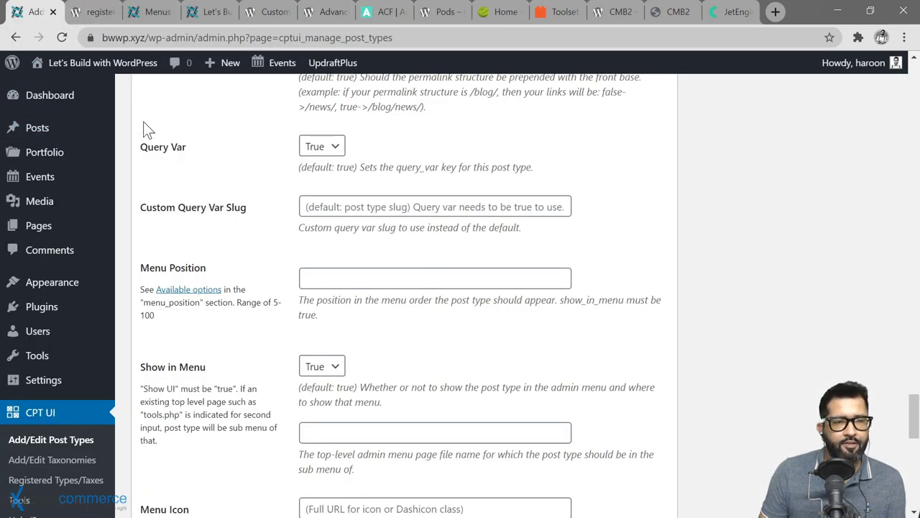
Step: Compare the menu_position values in the register_post_type reference with the admin menu order and set the post type's Menu Position to 7
{"action": "mouse_move", "coordinate": [44, 161]}
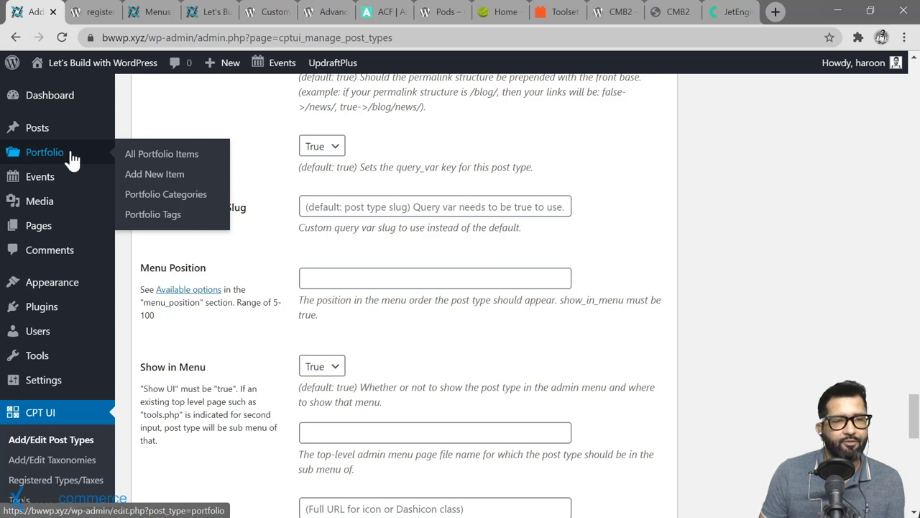
{"action": "left_click", "coordinate": [91, 12]}
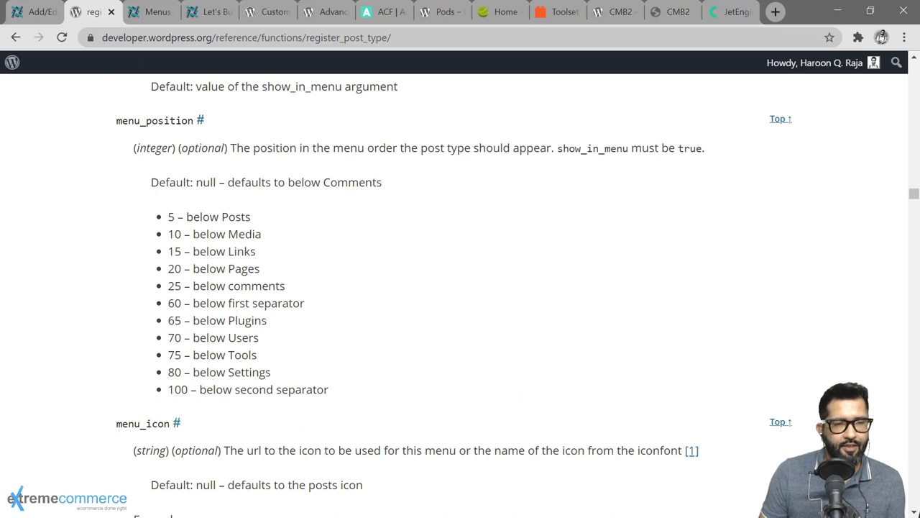
{"action": "left_click", "coordinate": [30, 12]}
{"action": "mouse_move", "coordinate": [41, 203]}
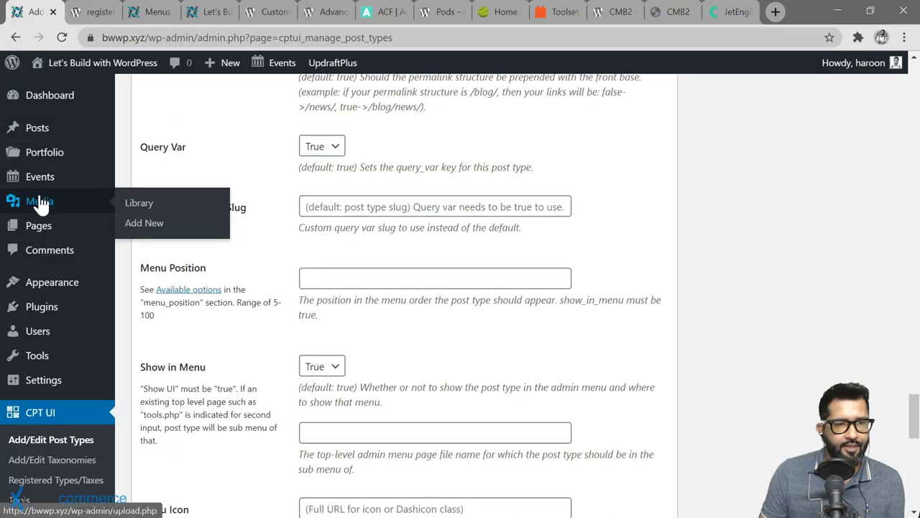
{"action": "left_click", "coordinate": [91, 12]}
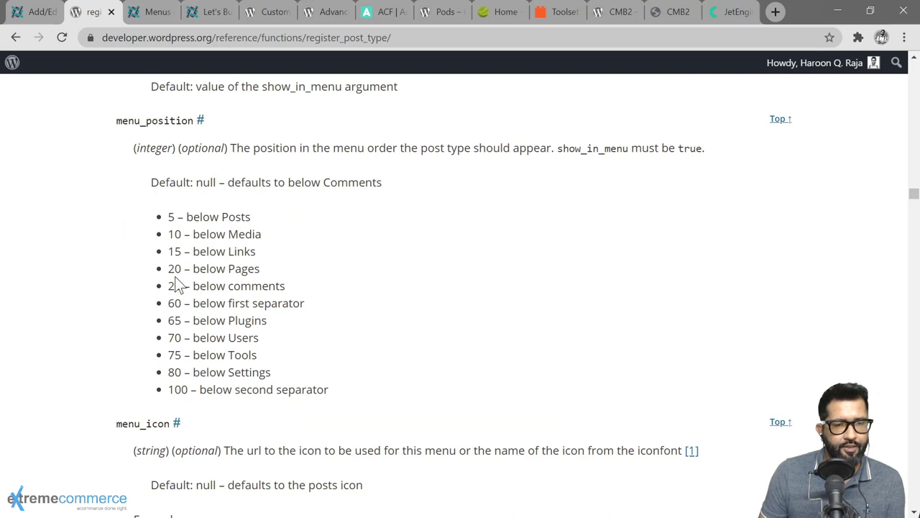
{"action": "left_click", "coordinate": [32, 12]}
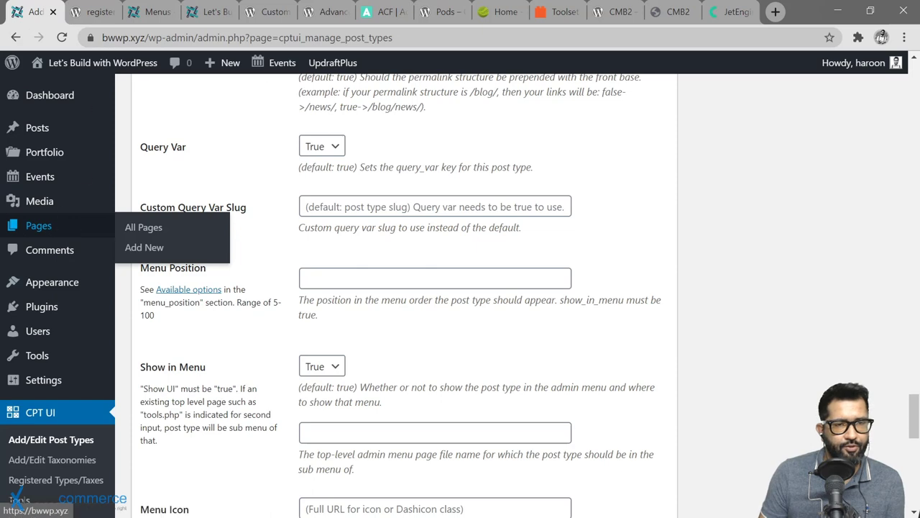
{"action": "left_click", "coordinate": [90, 13]}
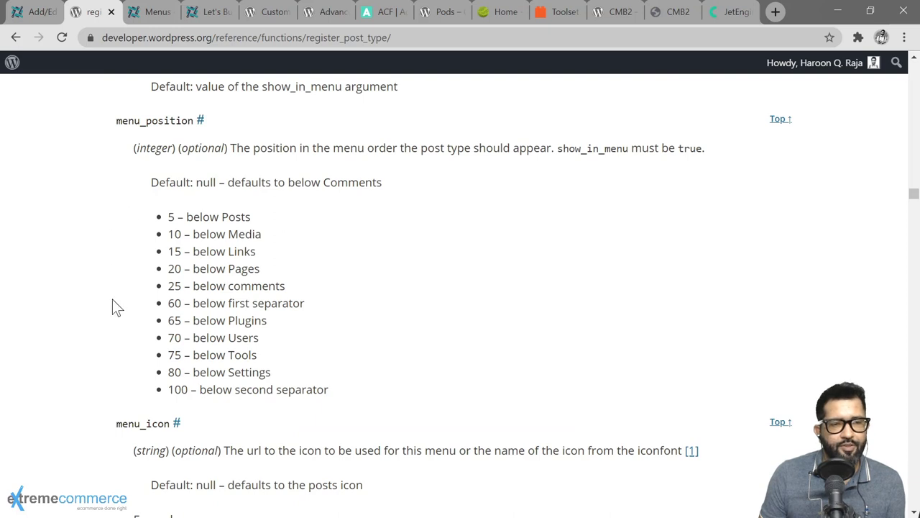
{"action": "left_click", "coordinate": [33, 14]}
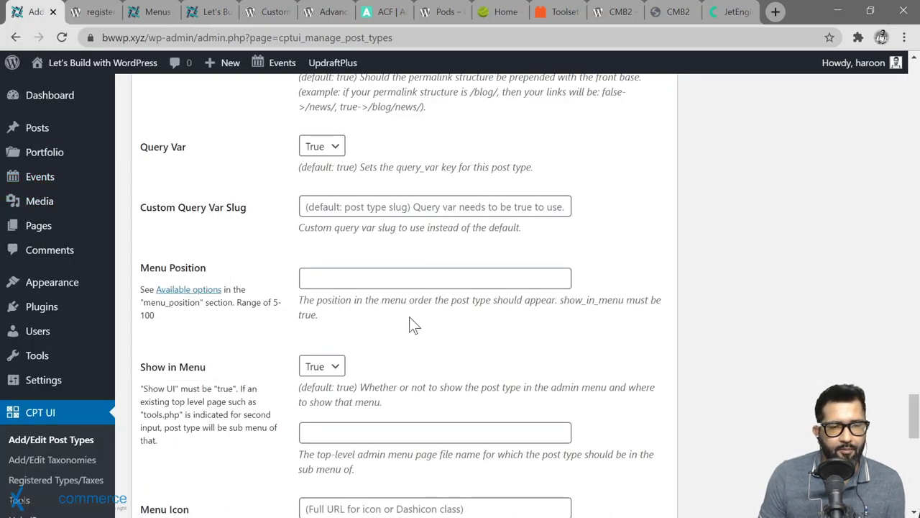
{"action": "left_click", "coordinate": [373, 278]}
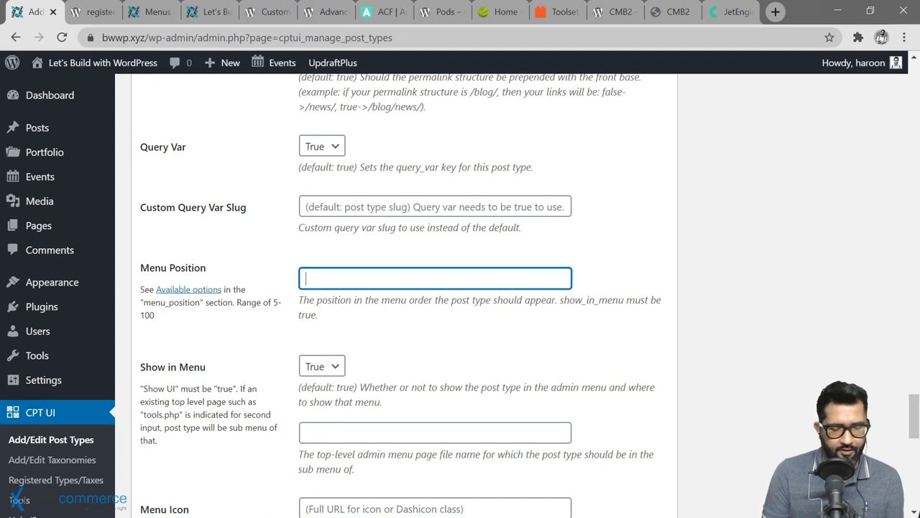
{"action": "type", "text": "7"}
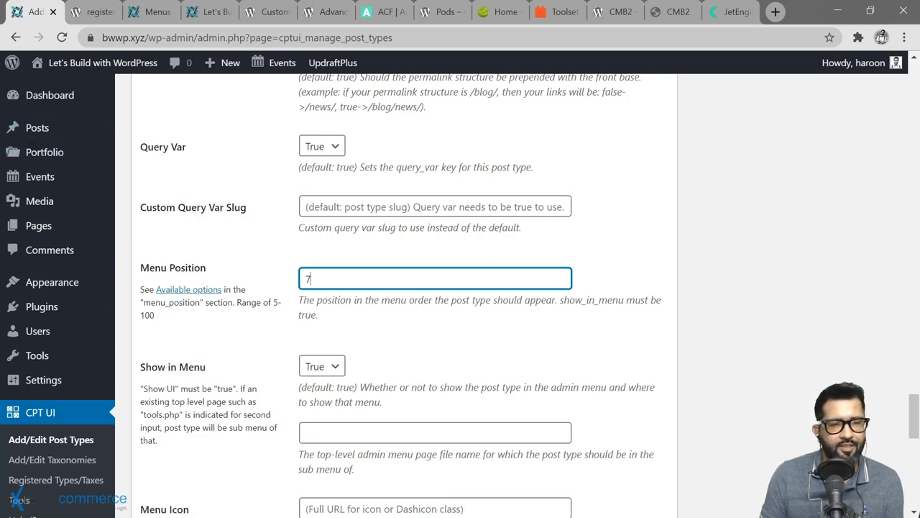
{"action": "mouse_move", "coordinate": [96, 173]}
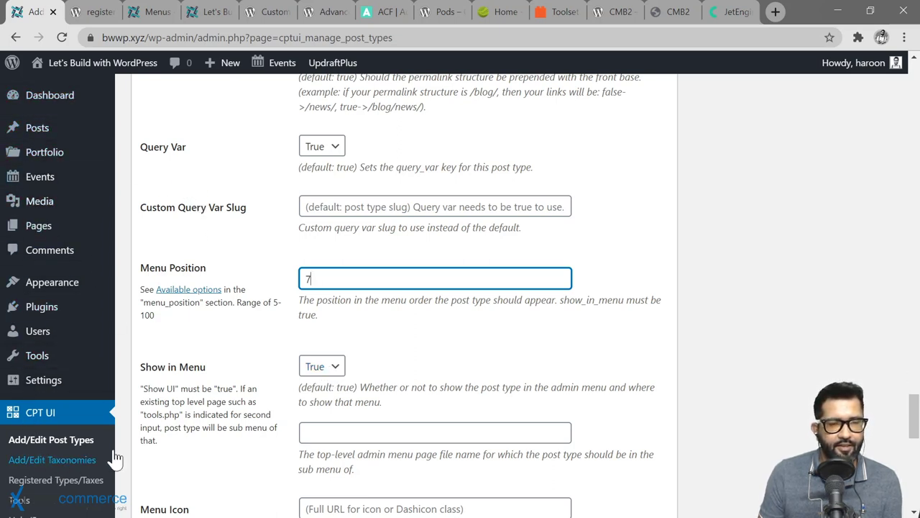
{"action": "left_click", "coordinate": [263, 340]}
Step: Review the Show in Menu, parent menu page and Menu Icon settings against the existing items and icons of the admin menu
{"action": "scroll", "coordinate": [263, 340], "scroll_direction": "up", "scroll_amount": 1}
{"action": "scroll", "coordinate": [263, 340], "scroll_direction": "down", "scroll_amount": 1}
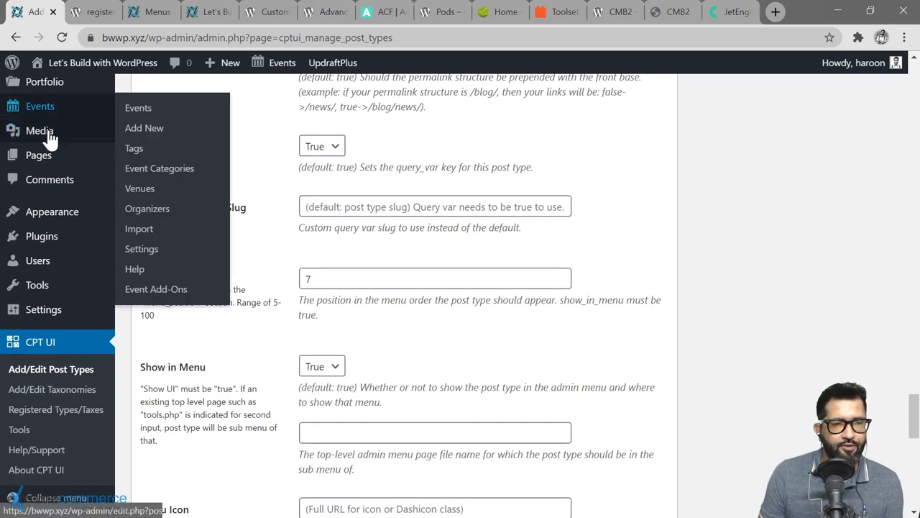
{"action": "mouse_move", "coordinate": [46, 213]}
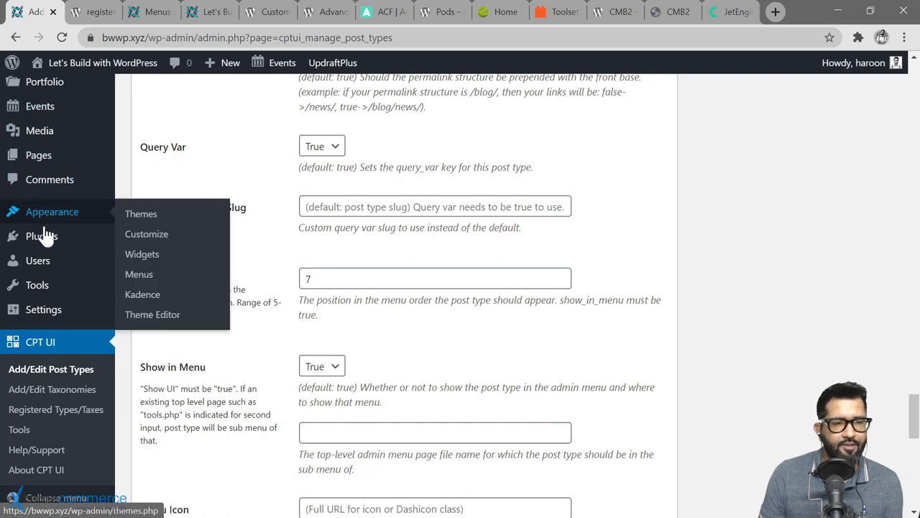
{"action": "mouse_move", "coordinate": [47, 236]}
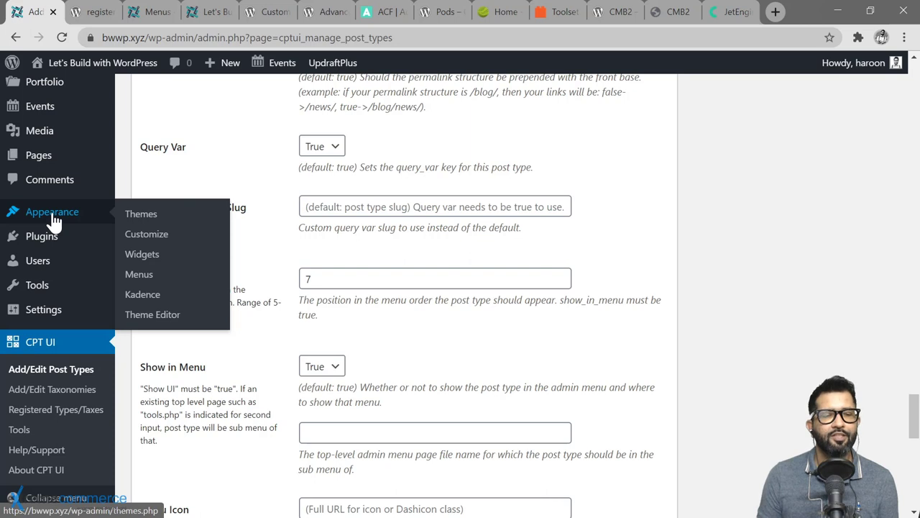
{"action": "left_click", "coordinate": [306, 432]}
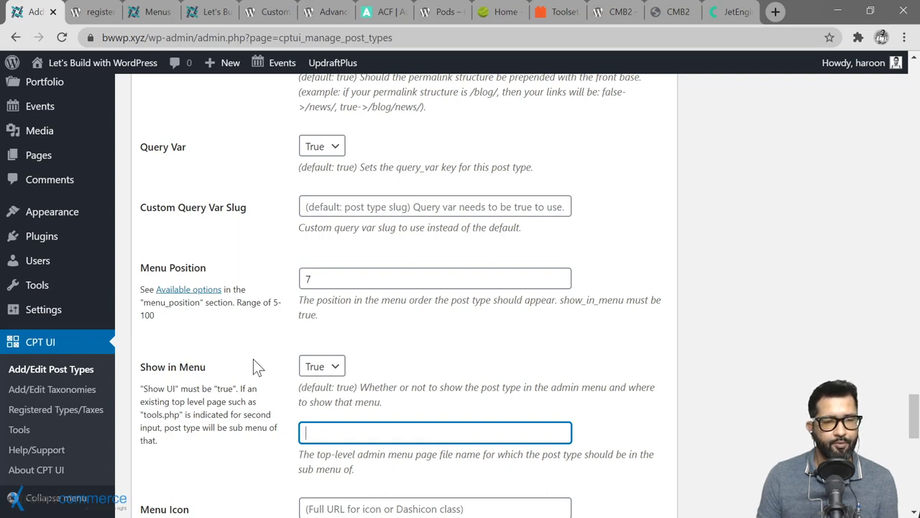
{"action": "mouse_move", "coordinate": [72, 211]}
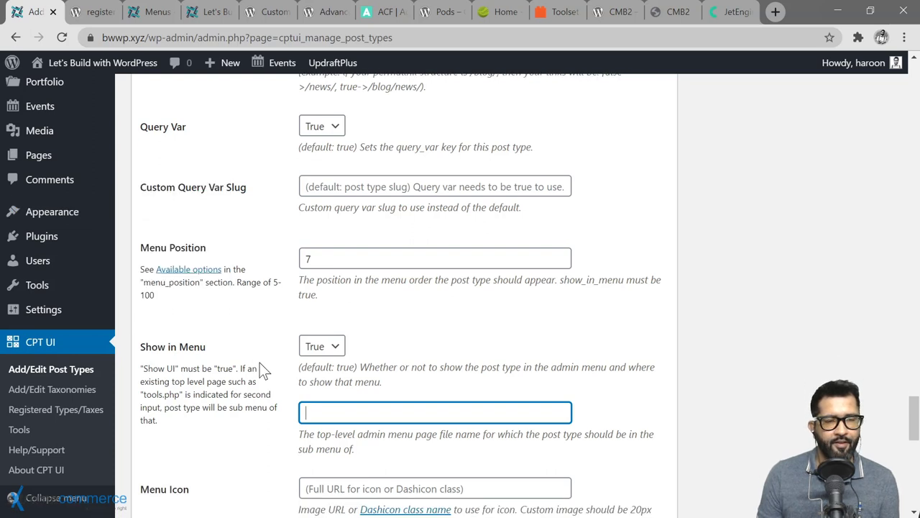
{"action": "scroll", "coordinate": [261, 366], "scroll_direction": "down", "scroll_amount": 1}
{"action": "mouse_move", "coordinate": [32, 243]}
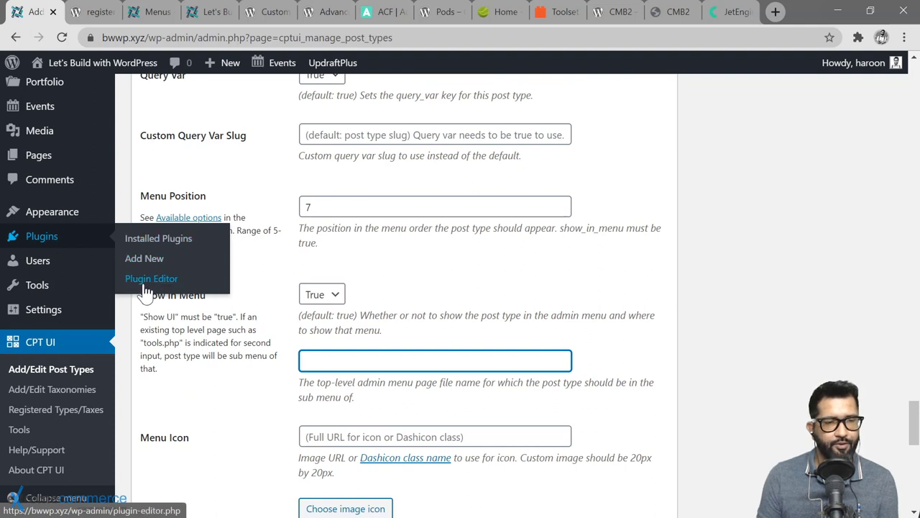
{"action": "mouse_move", "coordinate": [46, 267]}
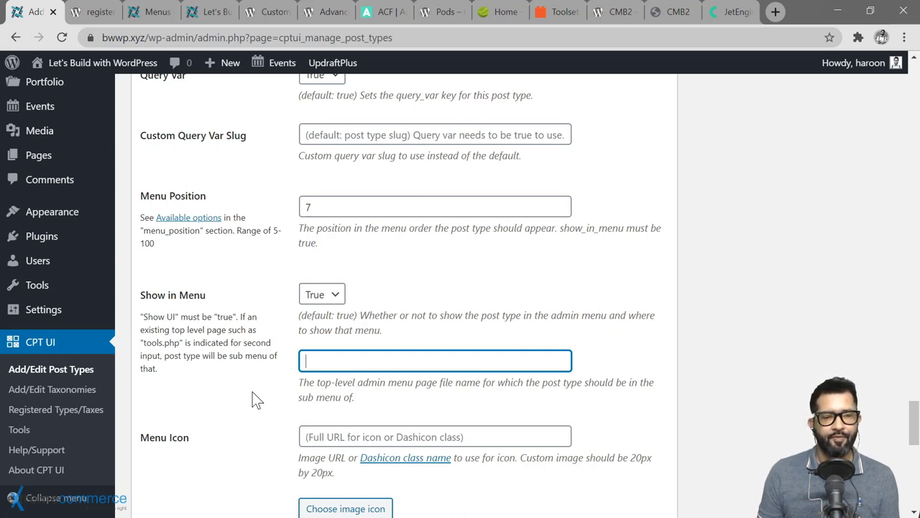
{"action": "scroll", "coordinate": [257, 400], "scroll_direction": "down", "scroll_amount": 2}
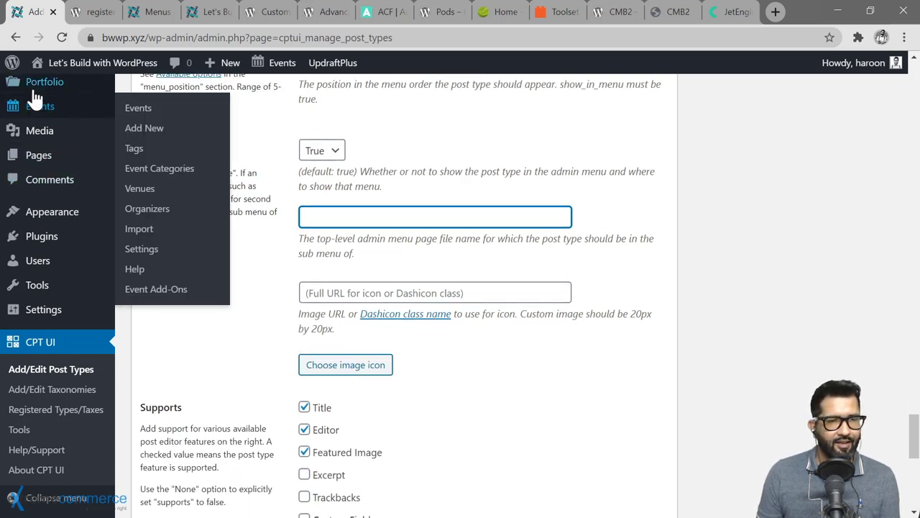
{"action": "mouse_move", "coordinate": [30, 116]}
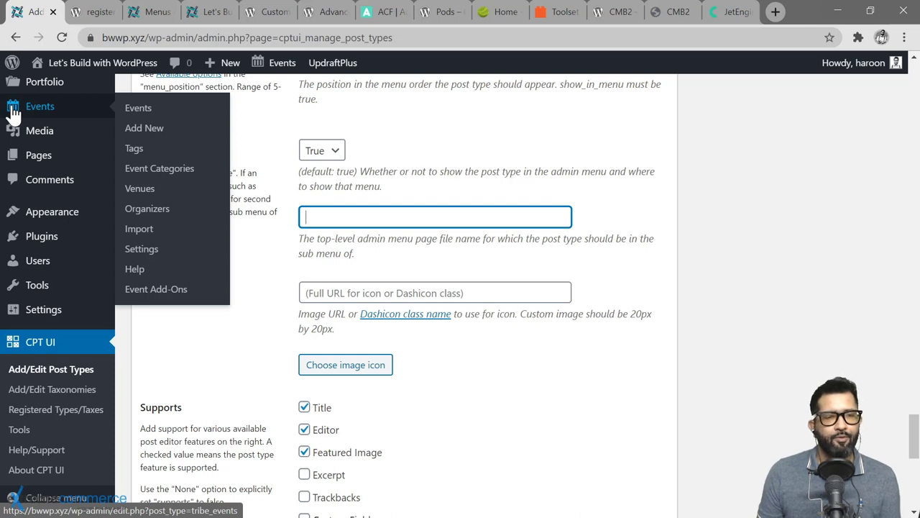
{"action": "mouse_move", "coordinate": [15, 140]}
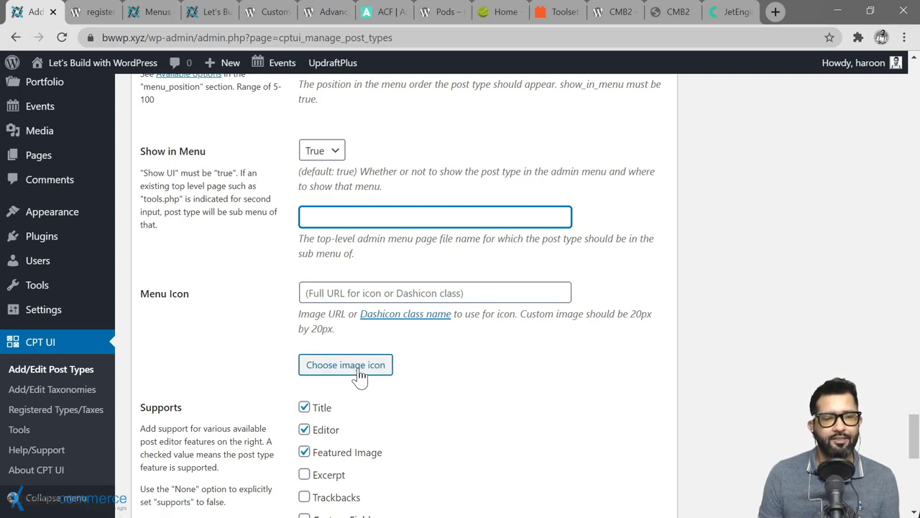
Step: Open the Menu Icon setting's Dashicon class name reference in a separate tab and close the register_post_type reference
{"action": "scroll", "coordinate": [374, 388], "scroll_direction": "up", "scroll_amount": 1}
{"action": "middle_click", "coordinate": [390, 391]}
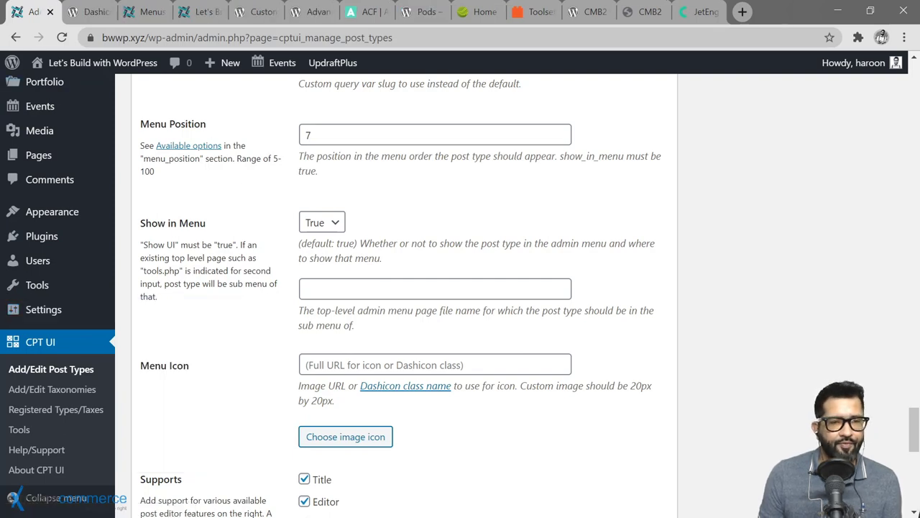
{"action": "left_click", "coordinate": [107, 11]}
{"action": "left_click", "coordinate": [96, 10]}
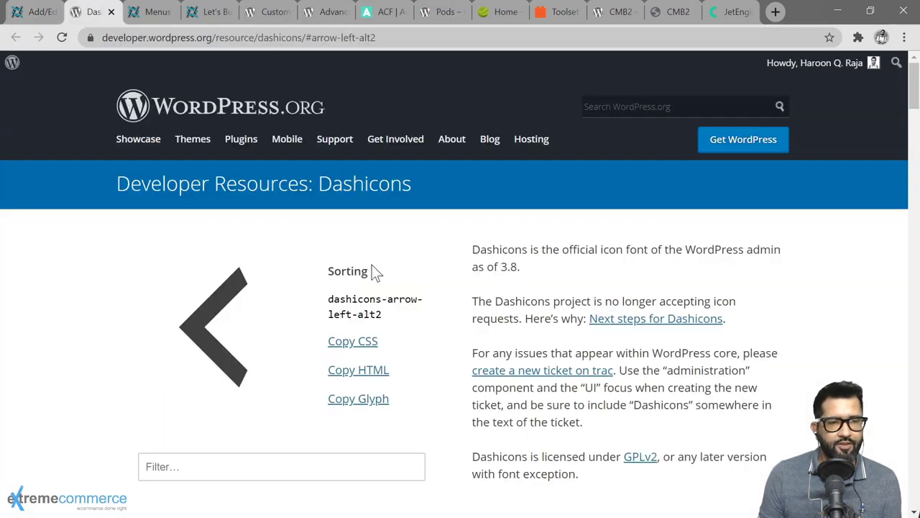
Step: Find the analytics icon in the Misc group of the Dashicons and copy its class name, dashicons-analytics
{"action": "scroll", "coordinate": [123, 313], "scroll_direction": "down", "scroll_amount": 2}
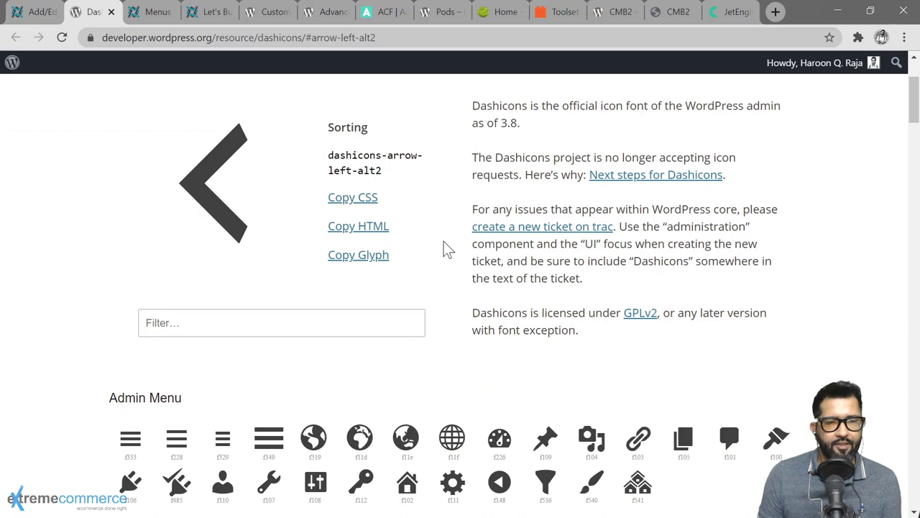
{"action": "scroll", "coordinate": [464, 312], "scroll_direction": "down", "scroll_amount": 15}
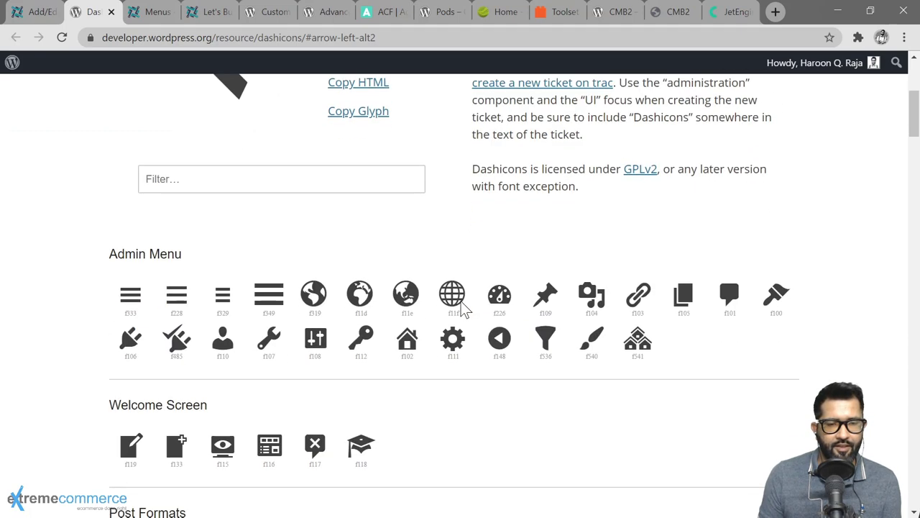
{"action": "scroll", "coordinate": [496, 309], "scroll_direction": "down", "scroll_amount": 6}
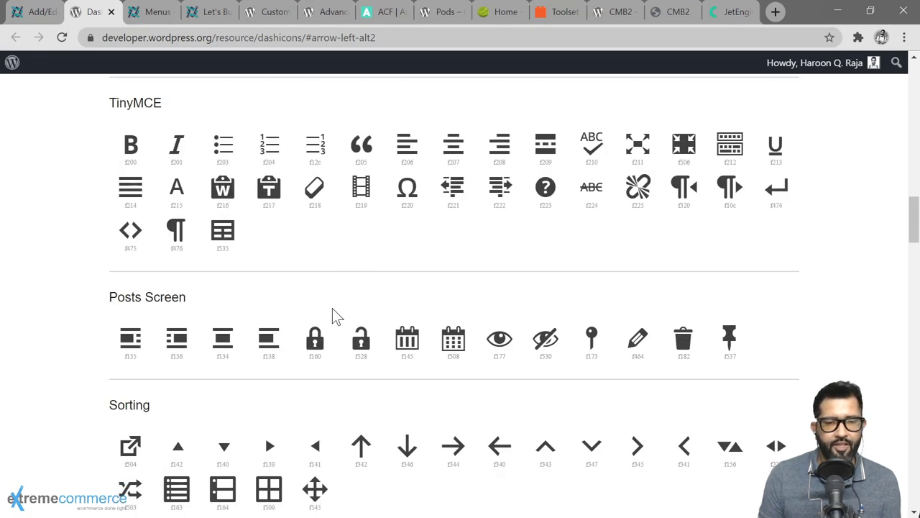
{"action": "scroll", "coordinate": [40, 343], "scroll_direction": "down", "scroll_amount": 12}
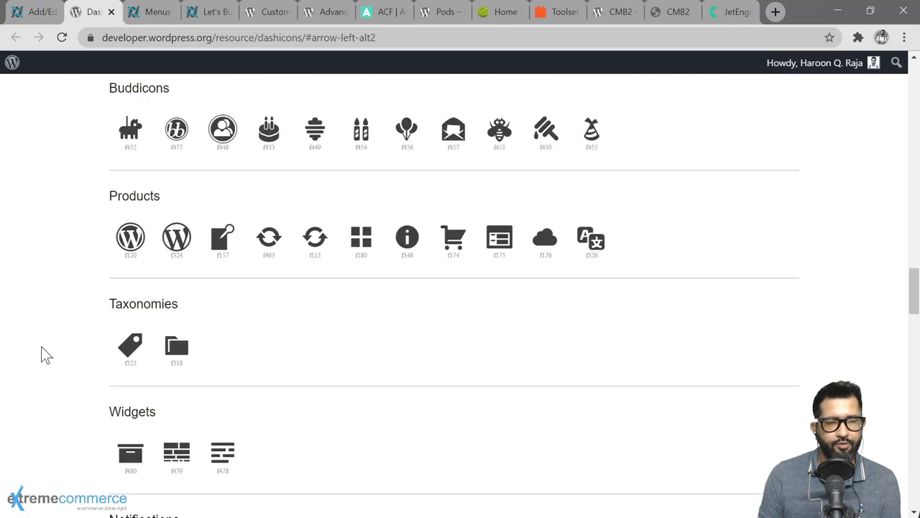
{"action": "scroll", "coordinate": [41, 354], "scroll_direction": "down", "scroll_amount": 4}
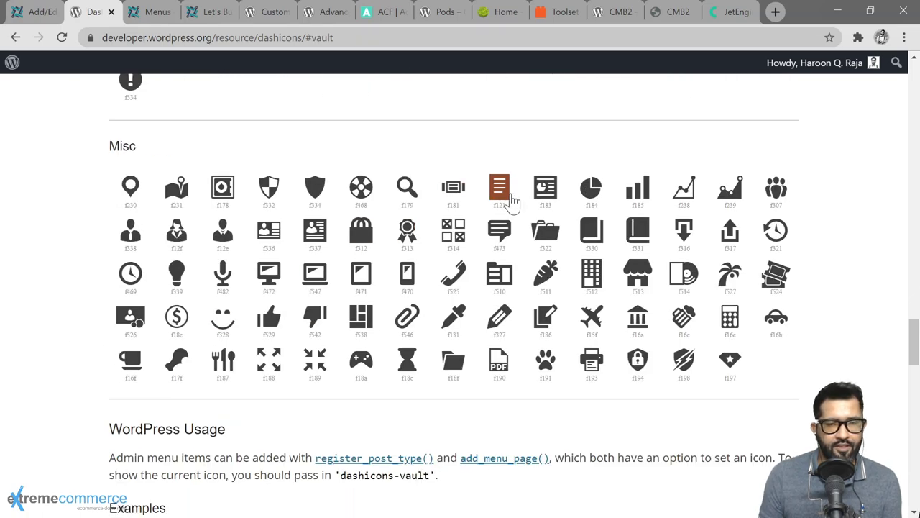
{"action": "left_click", "coordinate": [545, 200]}
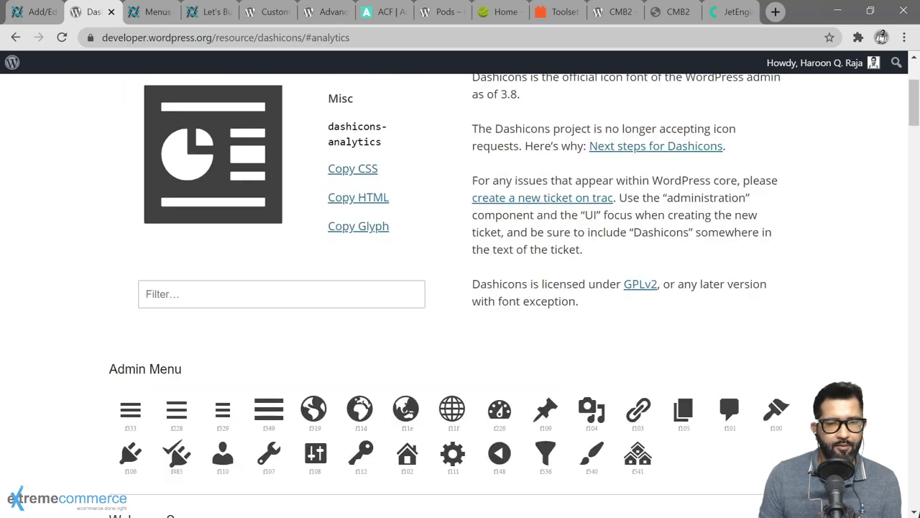
{"action": "left_click_drag", "start_coordinate": [328, 126], "coordinate": [345, 158]}
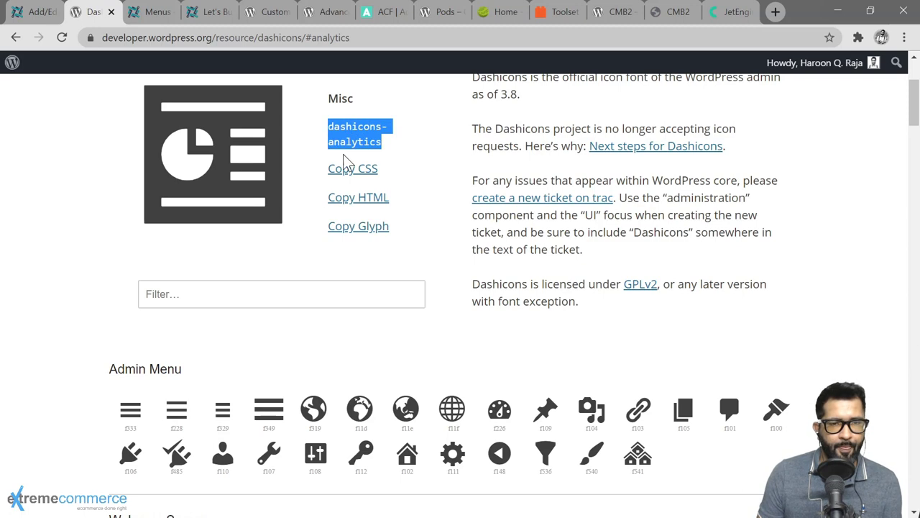
{"action": "right_click", "coordinate": [358, 146]}
{"action": "left_click", "coordinate": [366, 145]}
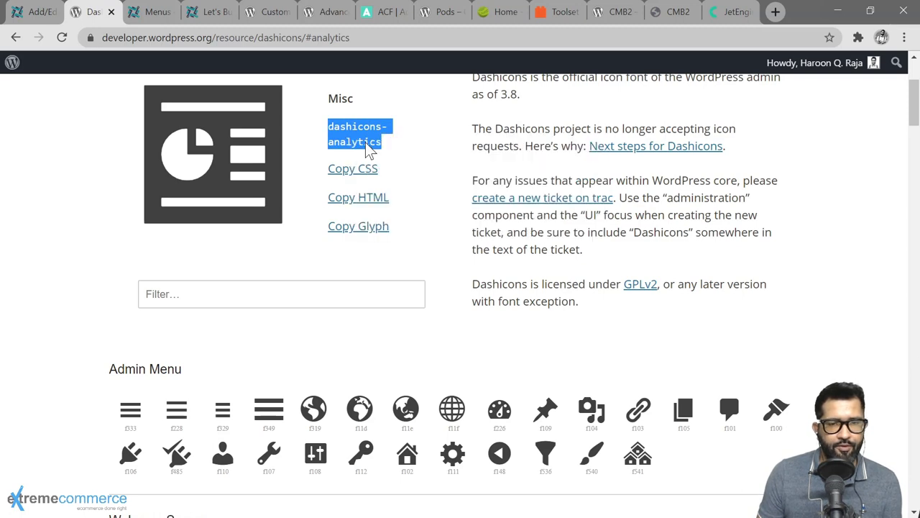
Step: Set the post type's Menu Icon to the copied class name dashicons-analytics
{"action": "left_click", "coordinate": [33, 12]}
{"action": "left_click", "coordinate": [324, 364]}
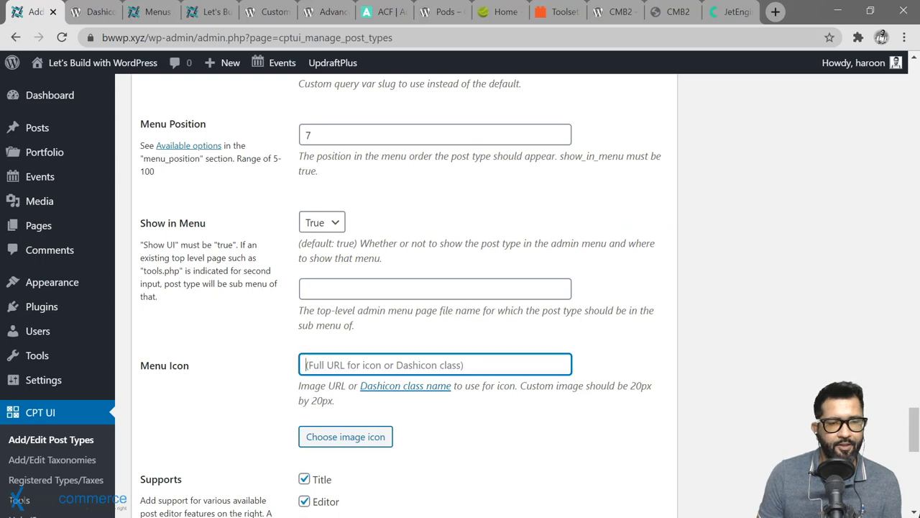
{"action": "right_click", "coordinate": [323, 365]}
{"action": "left_click", "coordinate": [379, 249]}
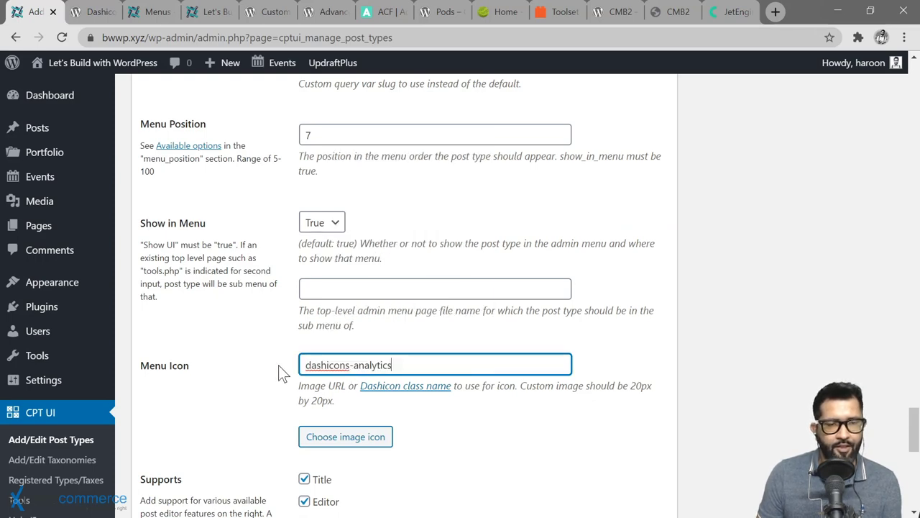
{"action": "left_click", "coordinate": [95, 13]}
{"action": "left_click", "coordinate": [36, 12]}
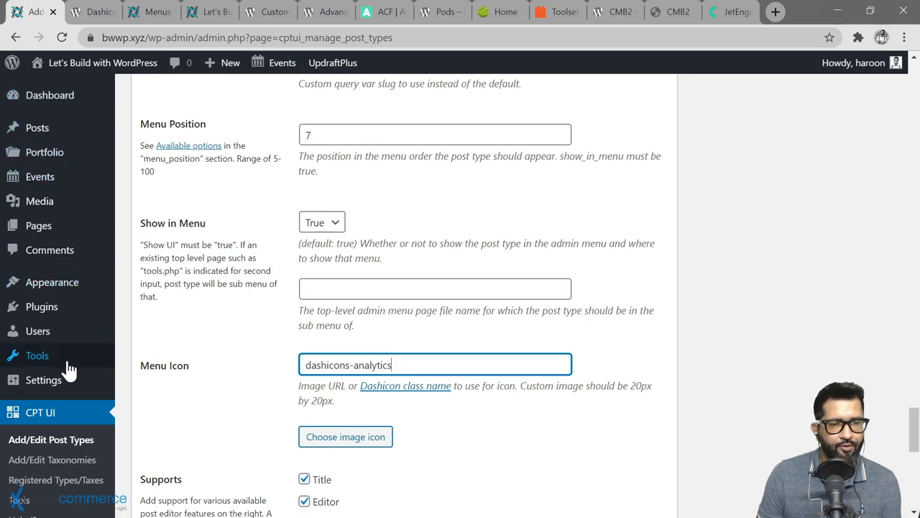
{"action": "left_click", "coordinate": [282, 355]}
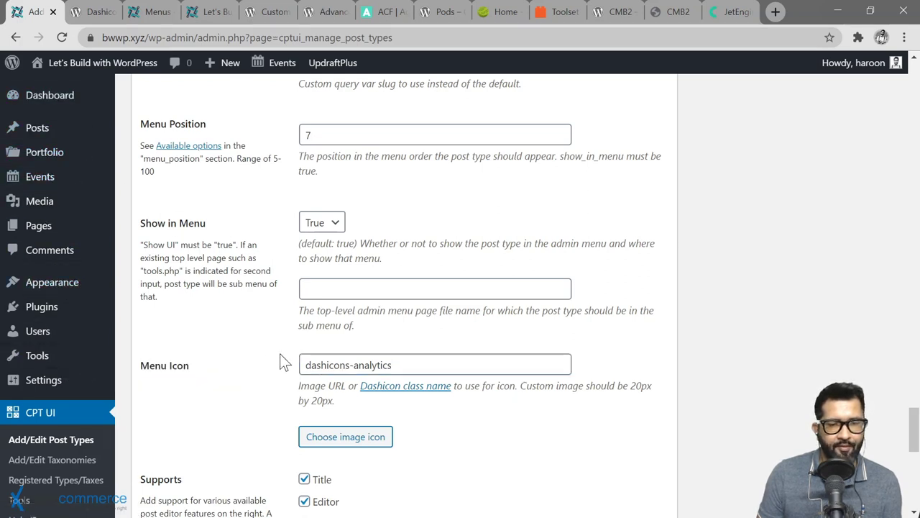
Step: Filter the Dashicons by "video", choose the film strip icon and copy its class name, dashicons-editor-video
{"action": "key", "text": "ctrl+Tab"}
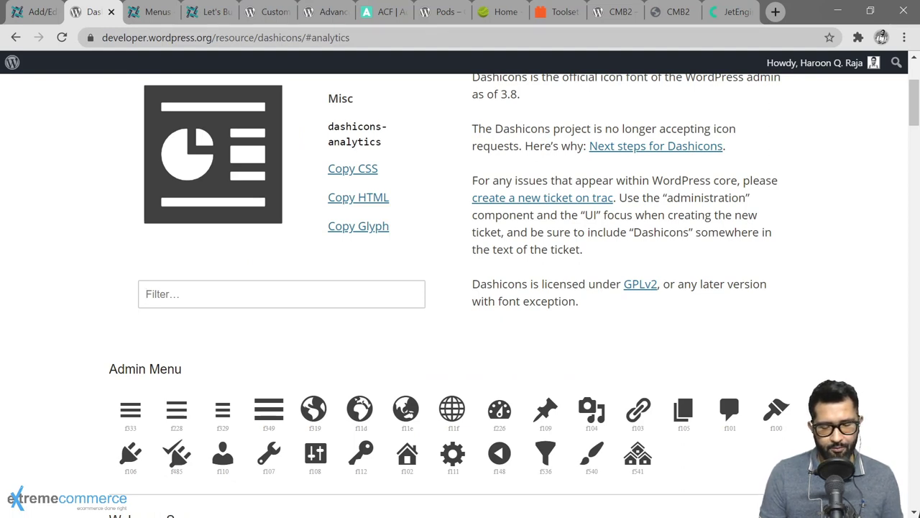
{"action": "type", "text": "video"}
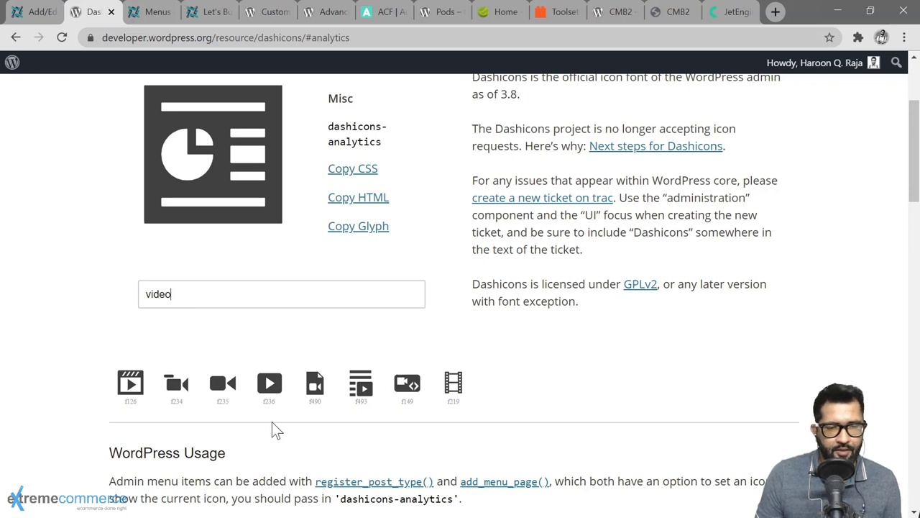
{"action": "left_click", "coordinate": [456, 392]}
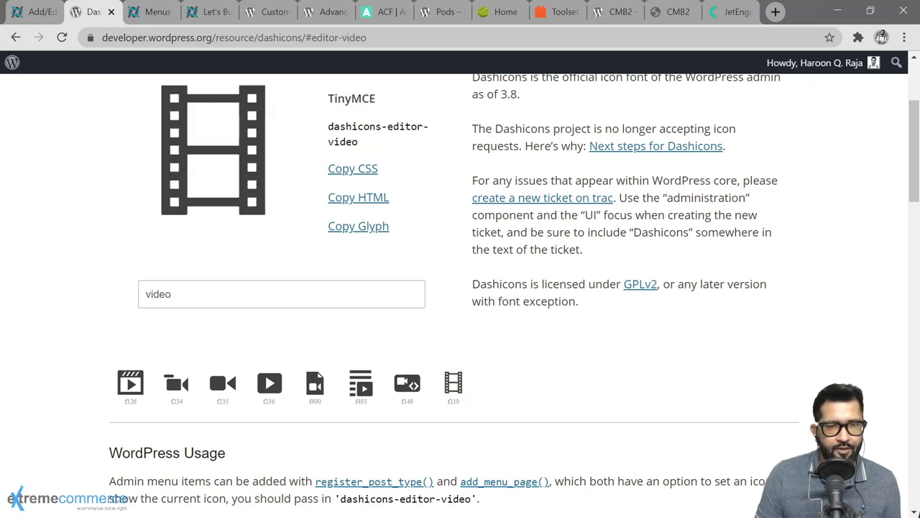
{"action": "left_click_drag", "start_coordinate": [328, 126], "coordinate": [358, 142]}
{"action": "right_click", "coordinate": [347, 128]}
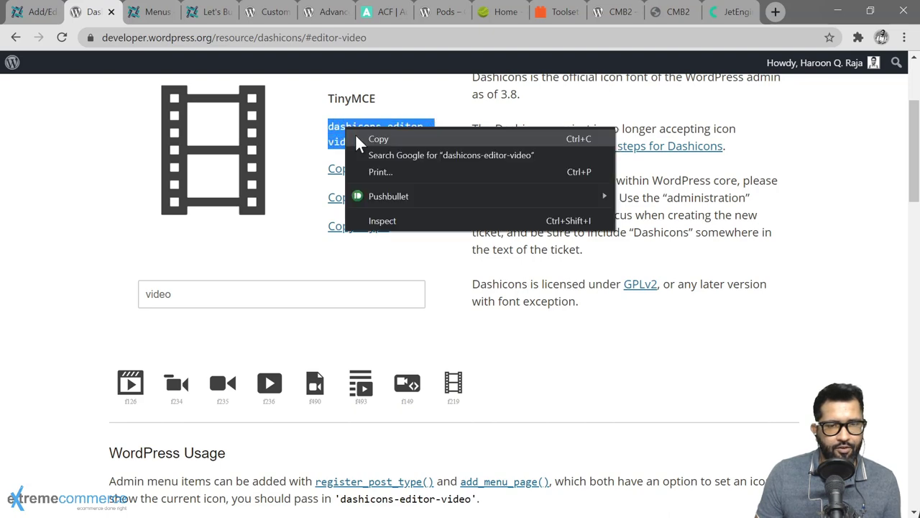
{"action": "left_click", "coordinate": [359, 138]}
Step: Set the post type's Menu Icon to the copied class name dashicons-editor-video
{"action": "left_click", "coordinate": [36, 11]}
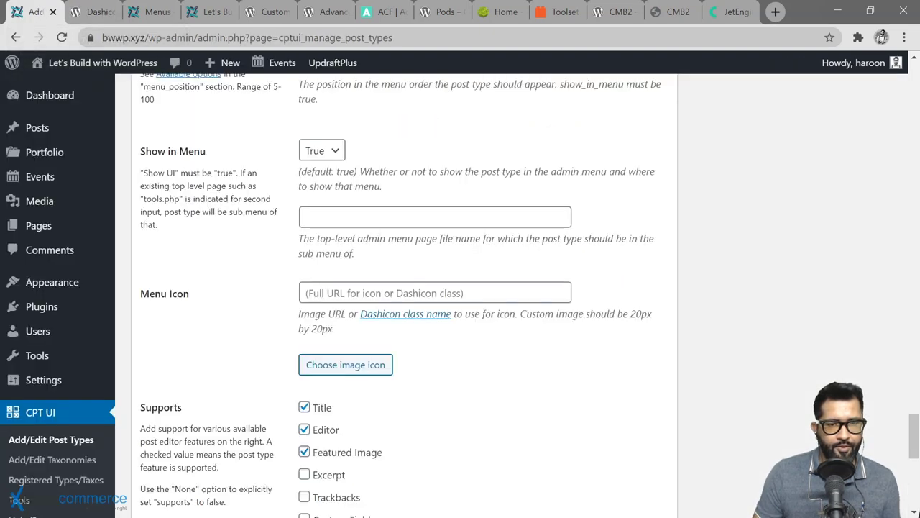
{"action": "left_click", "coordinate": [352, 293]}
{"action": "right_click", "coordinate": [352, 292]}
{"action": "left_click", "coordinate": [392, 390]}
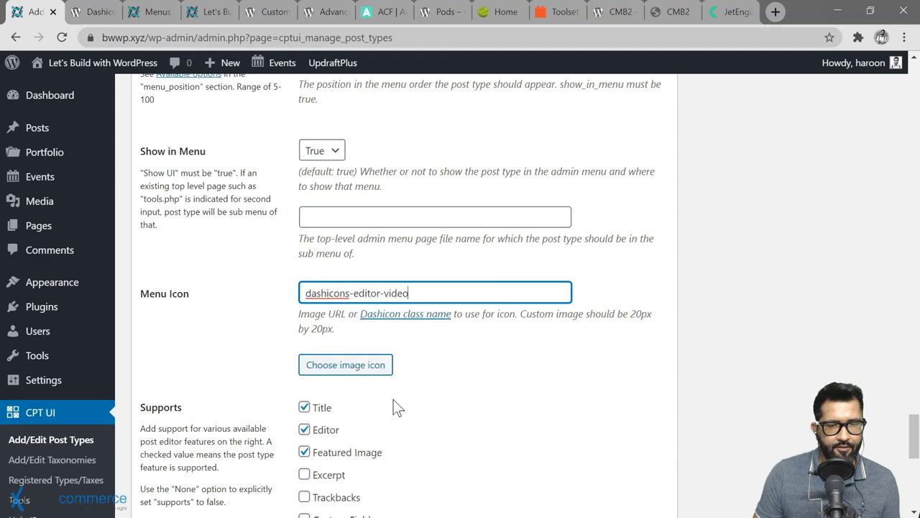
{"action": "left_click", "coordinate": [263, 332]}
Step: Enable Excerpt, Custom Fields, Comments and Revisions in the post type's Supports options, alongside Title, Editor and Featured Image
{"action": "scroll", "coordinate": [262, 332], "scroll_direction": "down", "scroll_amount": 3}
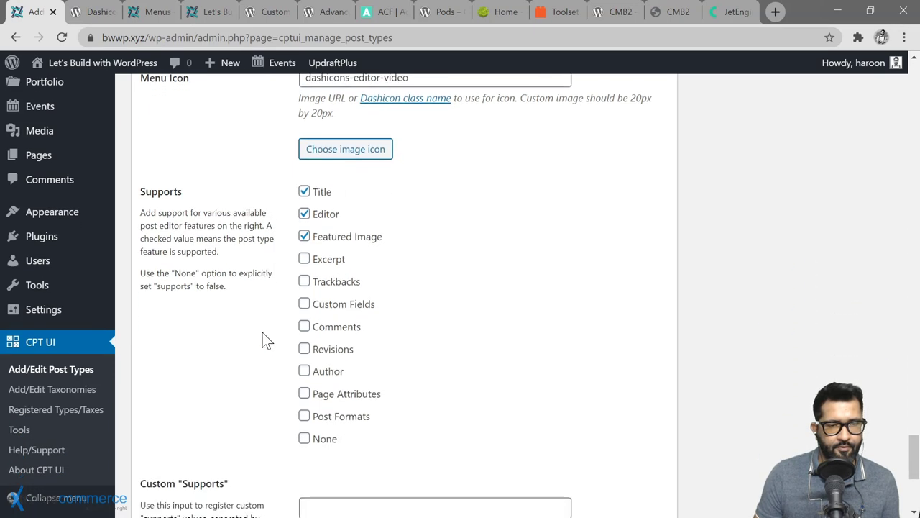
{"action": "scroll", "coordinate": [251, 248], "scroll_direction": "up", "scroll_amount": 3}
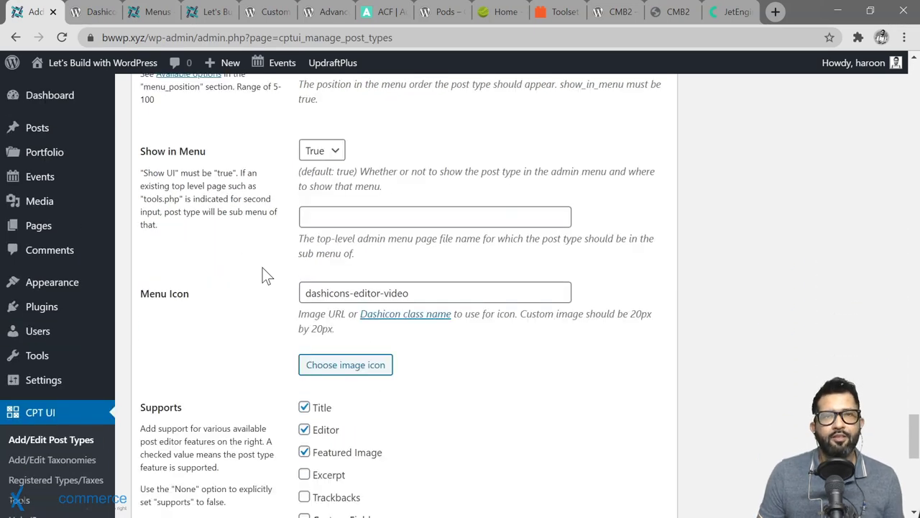
{"action": "scroll", "coordinate": [261, 324], "scroll_direction": "down", "scroll_amount": 1}
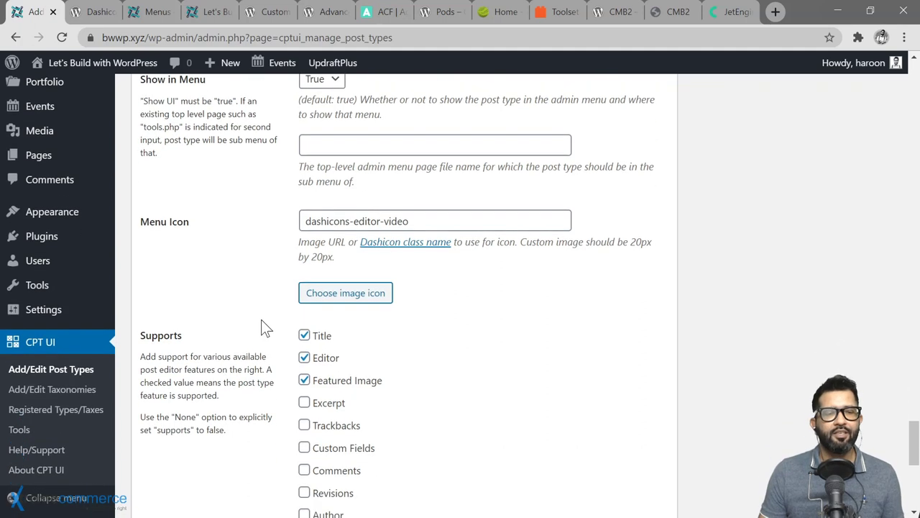
{"action": "scroll", "coordinate": [261, 324], "scroll_direction": "down", "scroll_amount": 1}
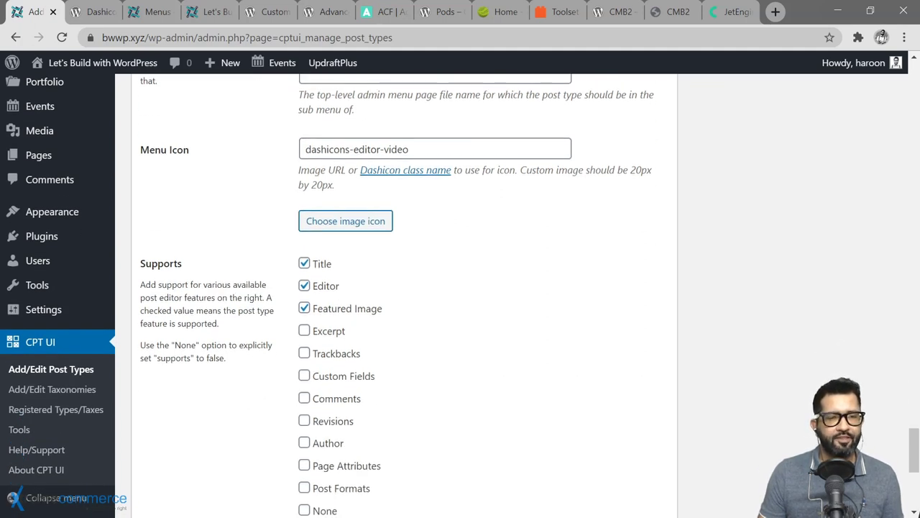
{"action": "left_click", "coordinate": [305, 308]}
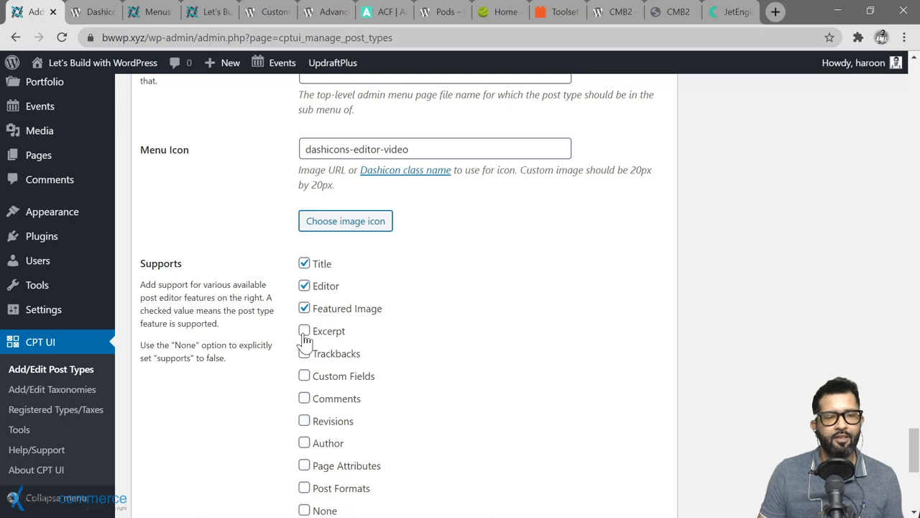
{"action": "left_click", "coordinate": [304, 331]}
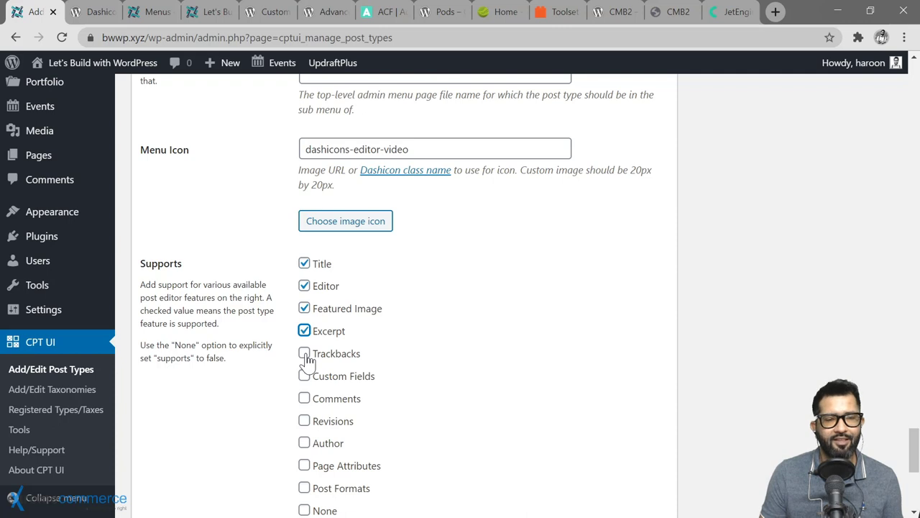
{"action": "scroll", "coordinate": [274, 378], "scroll_direction": "down", "scroll_amount": 1}
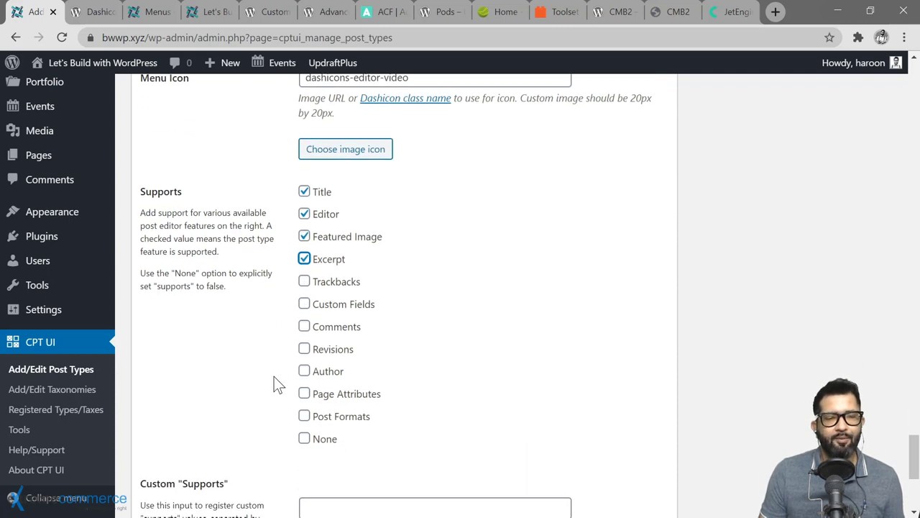
{"action": "left_click", "coordinate": [304, 304]}
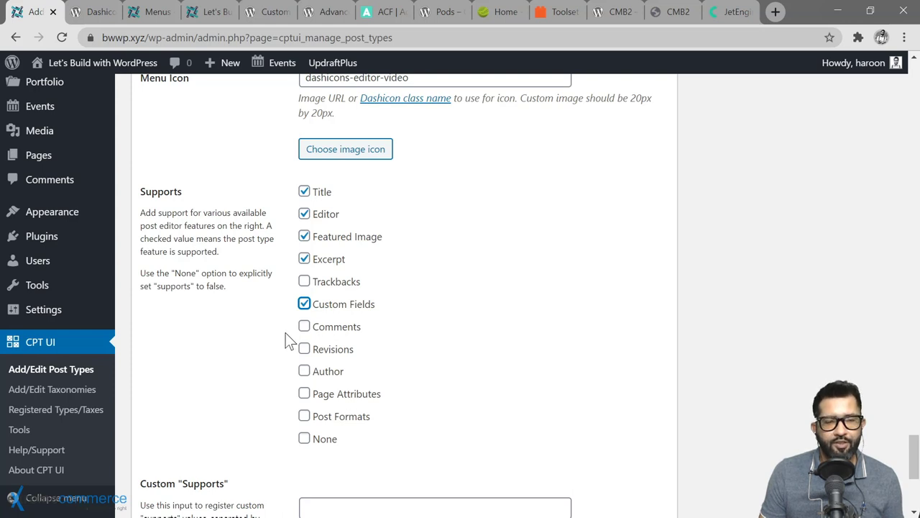
{"action": "left_click", "coordinate": [304, 327]}
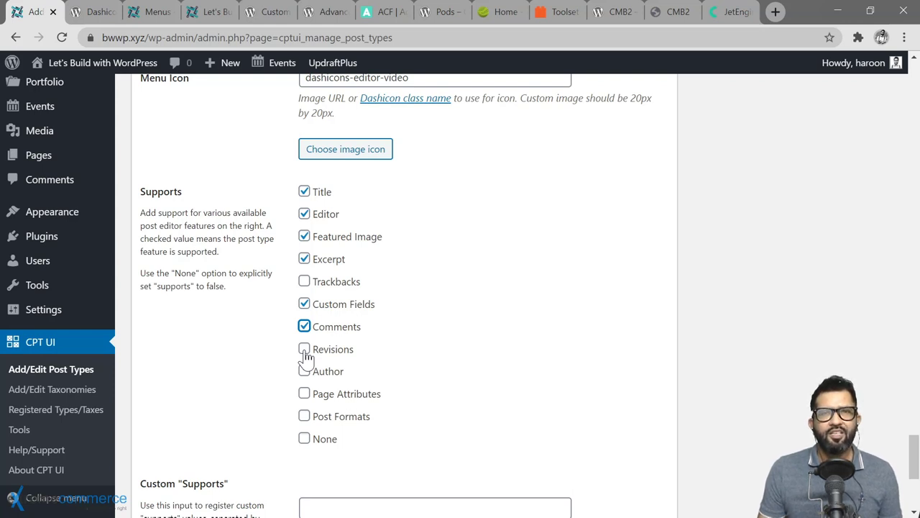
{"action": "left_click", "coordinate": [304, 351]}
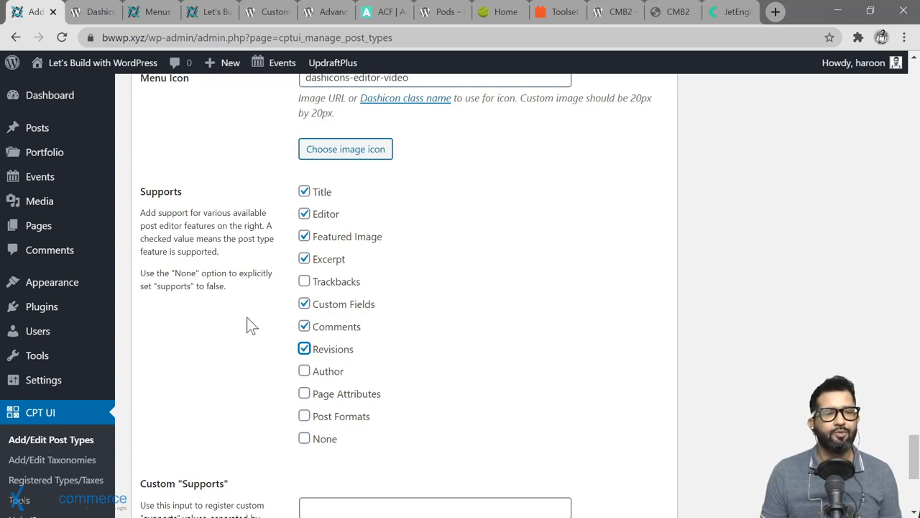
Step: Review the remaining Supports, Custom "Supports" and Taxonomies options, comparing them with the Portfolio and Events submenus of the admin menu
{"action": "mouse_move", "coordinate": [62, 232]}
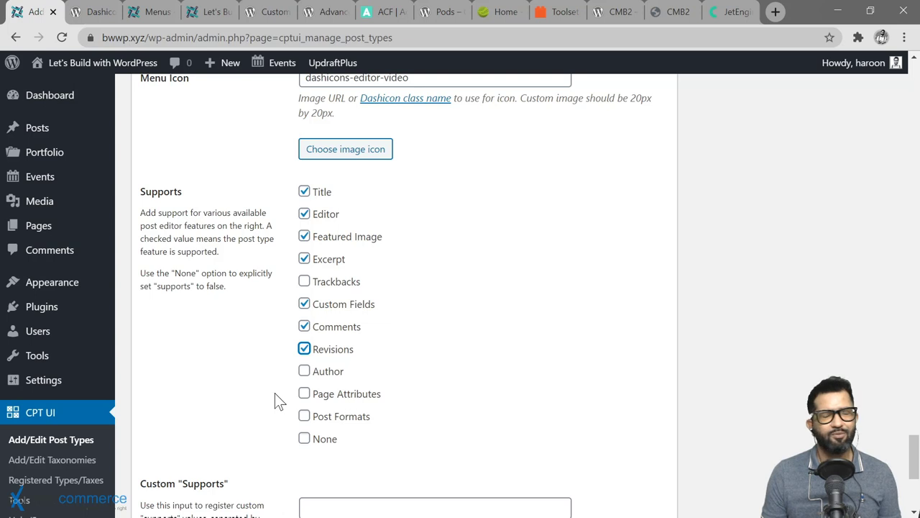
{"action": "scroll", "coordinate": [277, 395], "scroll_direction": "down", "scroll_amount": 1}
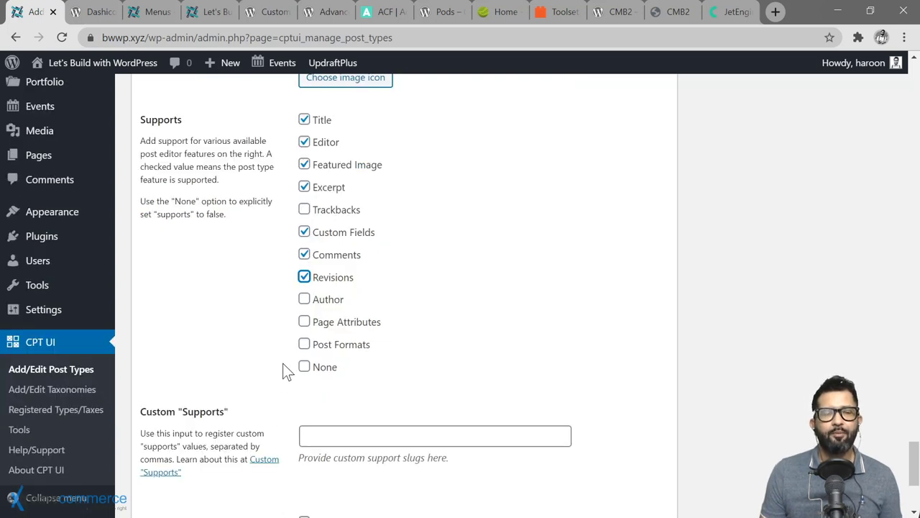
{"action": "scroll", "coordinate": [283, 367], "scroll_direction": "up", "scroll_amount": 1}
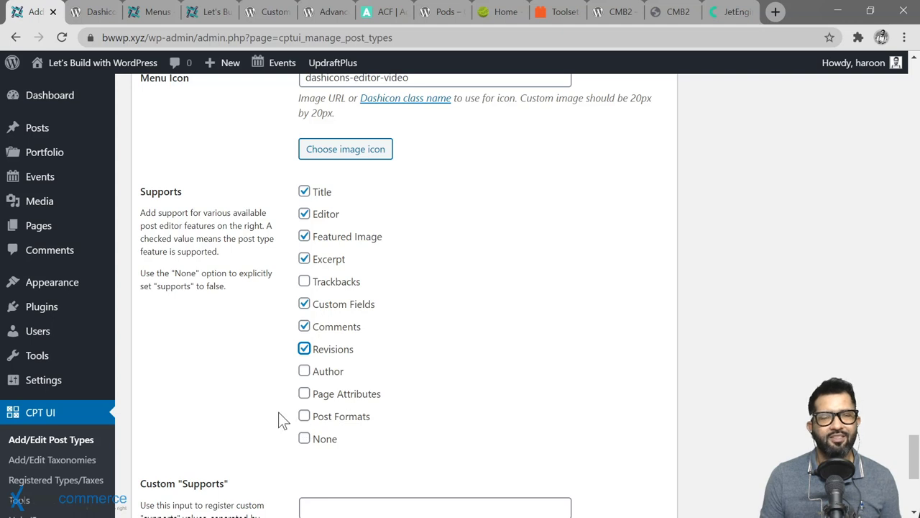
{"action": "scroll", "coordinate": [278, 412], "scroll_direction": "down", "scroll_amount": 3}
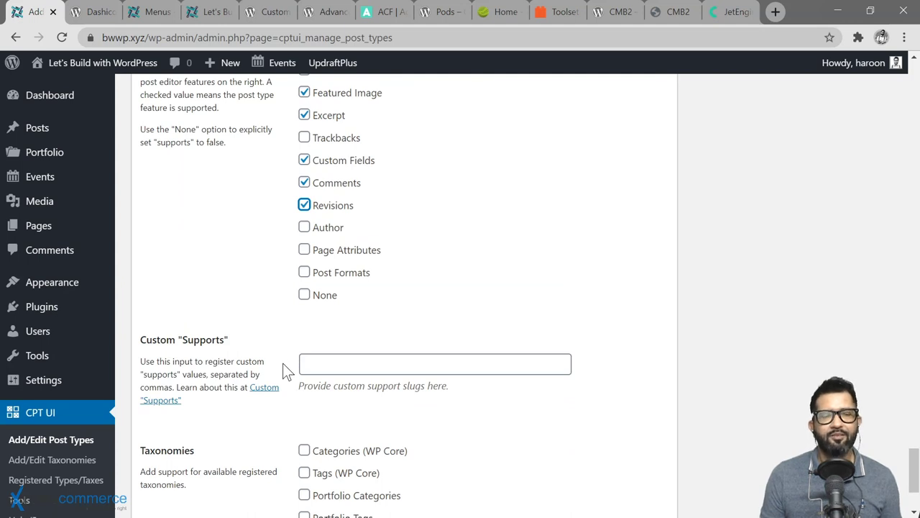
{"action": "scroll", "coordinate": [285, 360], "scroll_direction": "down", "scroll_amount": 2}
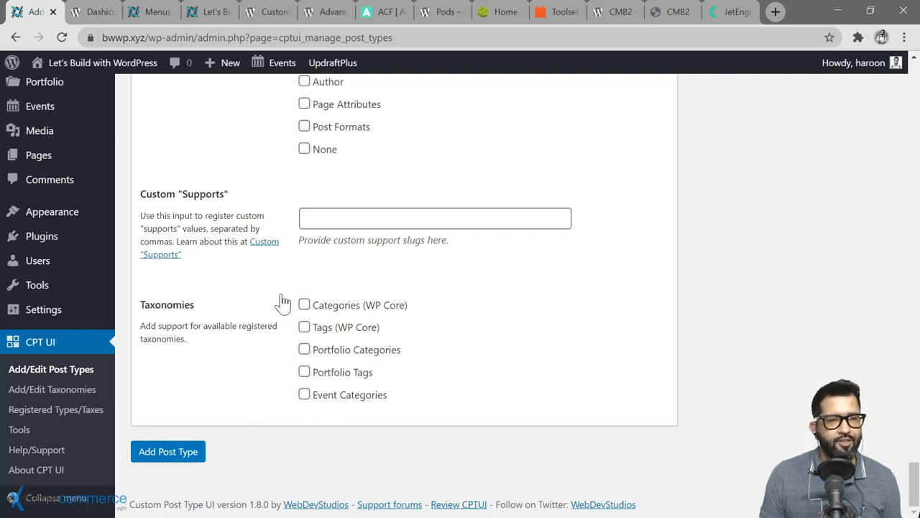
{"action": "scroll", "coordinate": [280, 304], "scroll_direction": "up", "scroll_amount": 1}
{"action": "scroll", "coordinate": [104, 179], "scroll_direction": "up", "scroll_amount": 2}
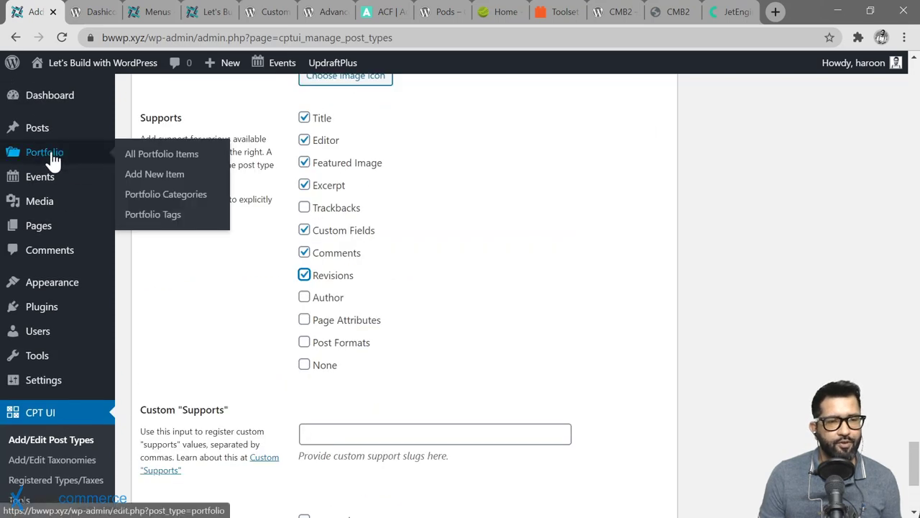
{"action": "mouse_move", "coordinate": [43, 179]}
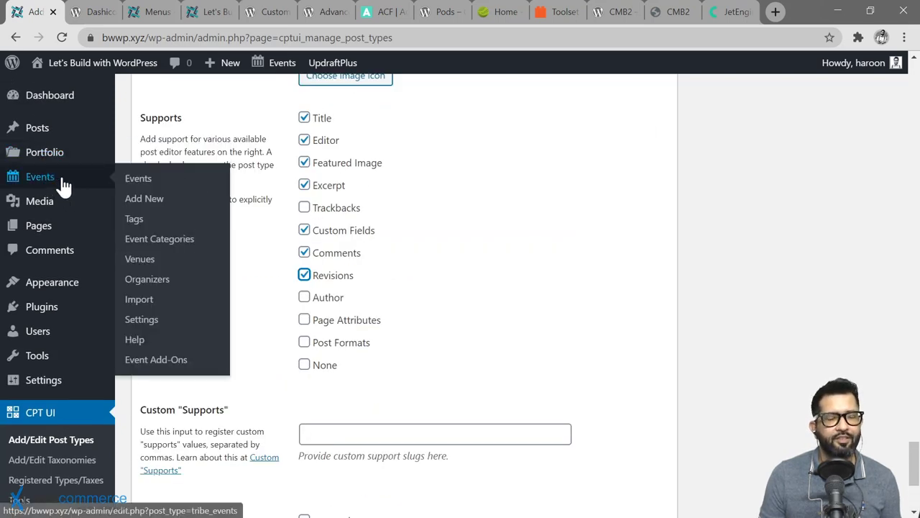
{"action": "scroll", "coordinate": [261, 379], "scroll_direction": "down", "scroll_amount": 3}
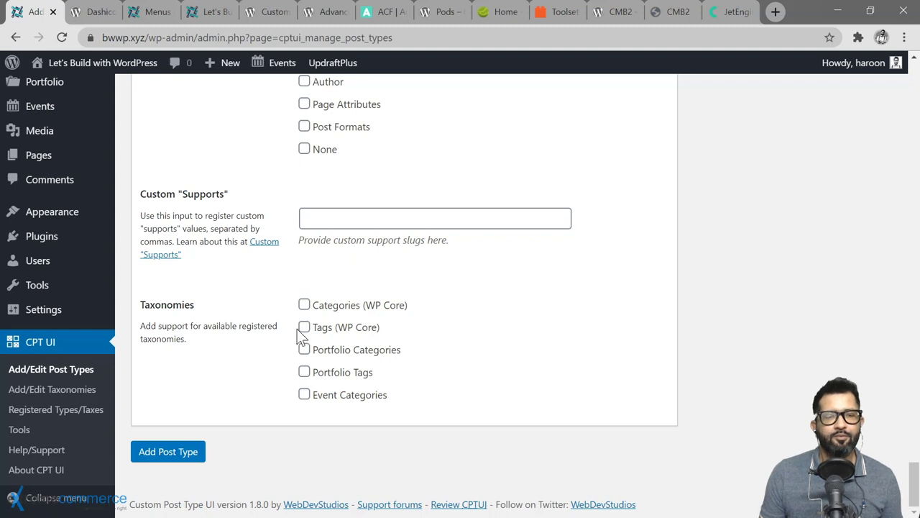
Step: Enable only the Tags (WP Core) taxonomy, leaving Categories (WP Core) cleared, and add the post type
{"action": "left_click", "coordinate": [304, 305]}
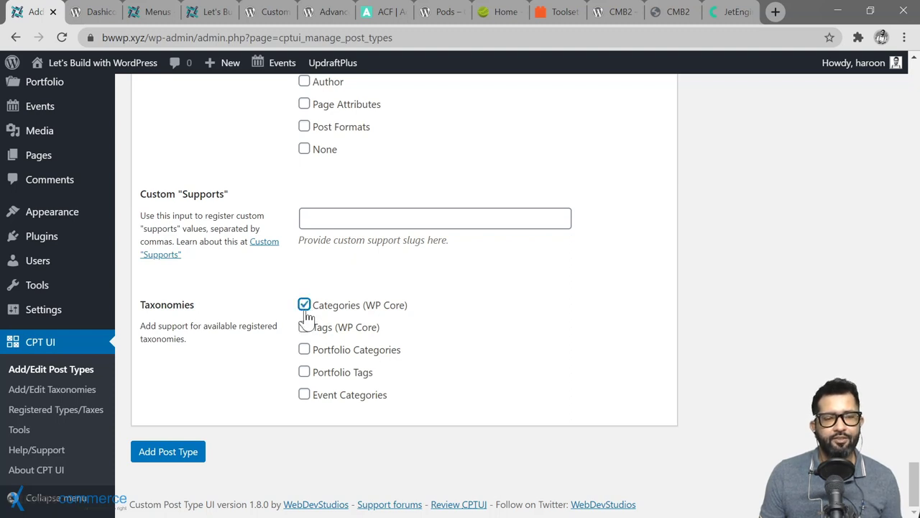
{"action": "left_click", "coordinate": [305, 328]}
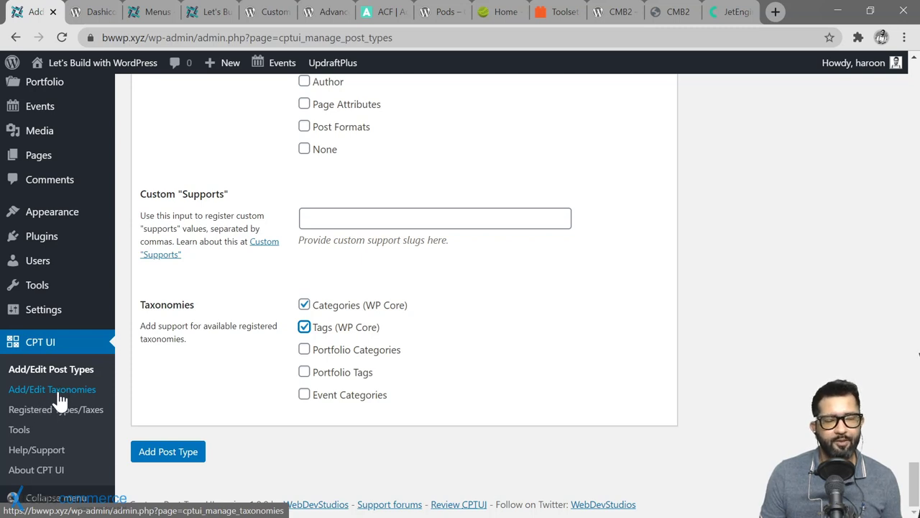
{"action": "key", "text": "shift+Tab"}
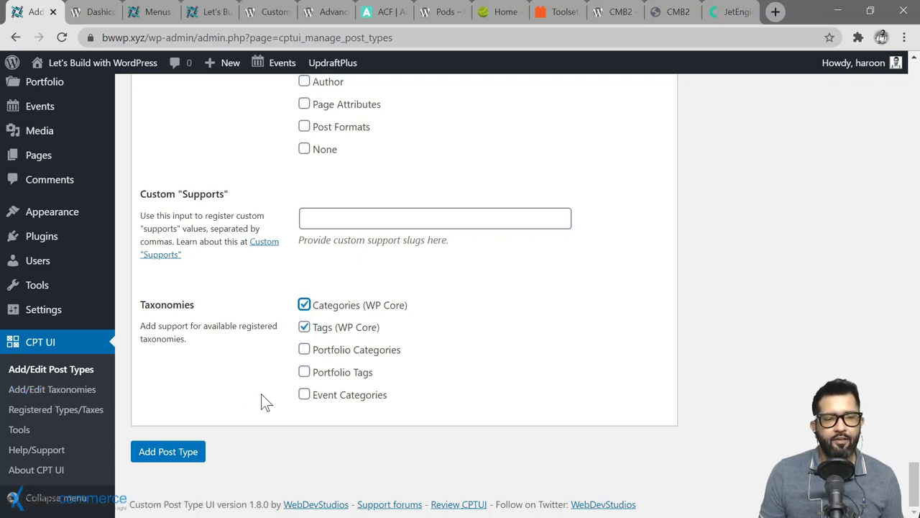
{"action": "left_click", "coordinate": [304, 305]}
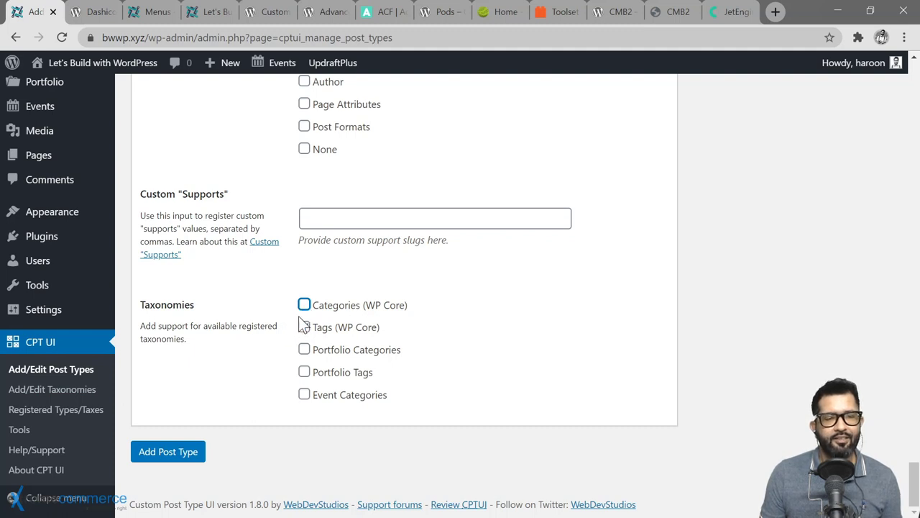
{"action": "left_click", "coordinate": [304, 327]}
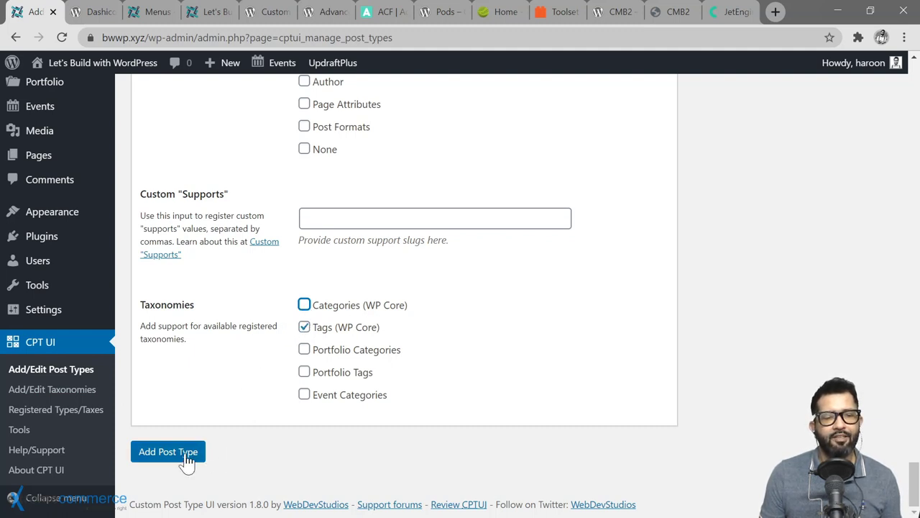
{"action": "left_click", "coordinate": [203, 460]}
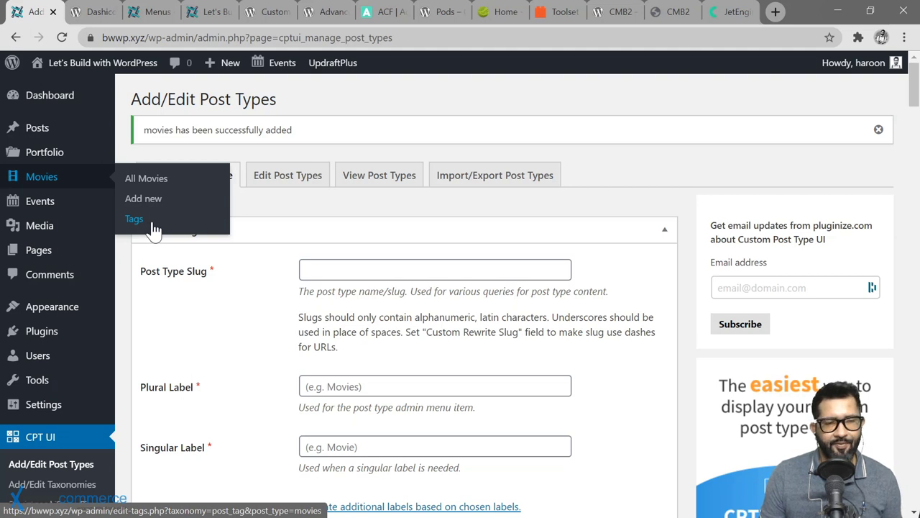
Step: Open the editor for a new movie to inspect its available panels, and return to the post types page
{"action": "left_click", "coordinate": [180, 204]}
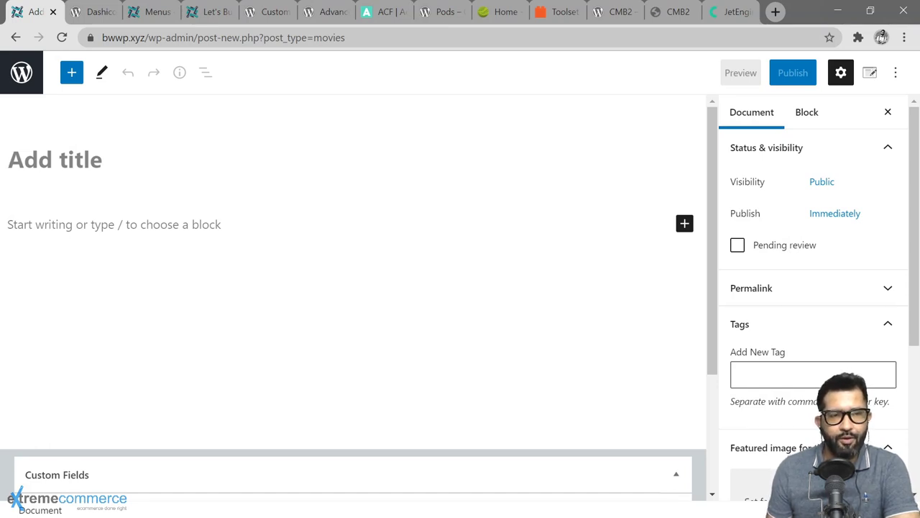
{"action": "left_click", "coordinate": [16, 38]}
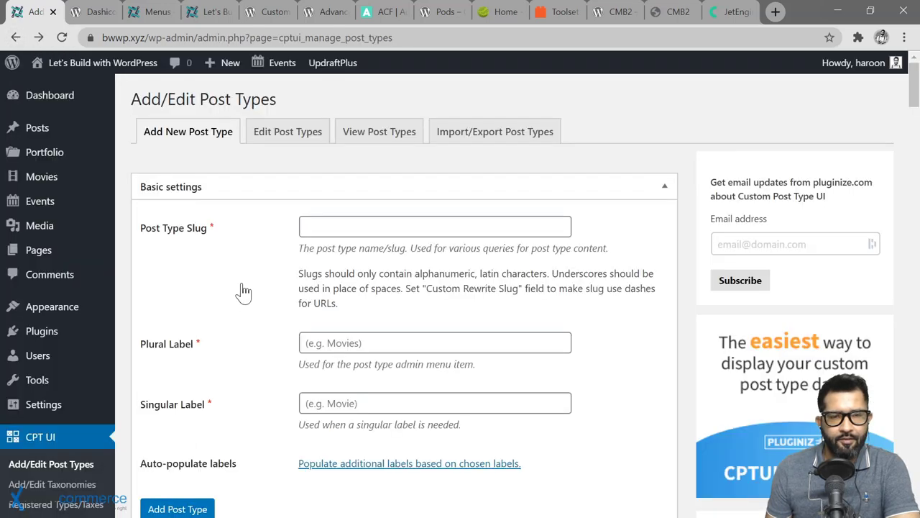
Step: Edit the existing Movies post type to set Show in REST API to False, and save the post type
{"action": "left_click", "coordinate": [297, 137]}
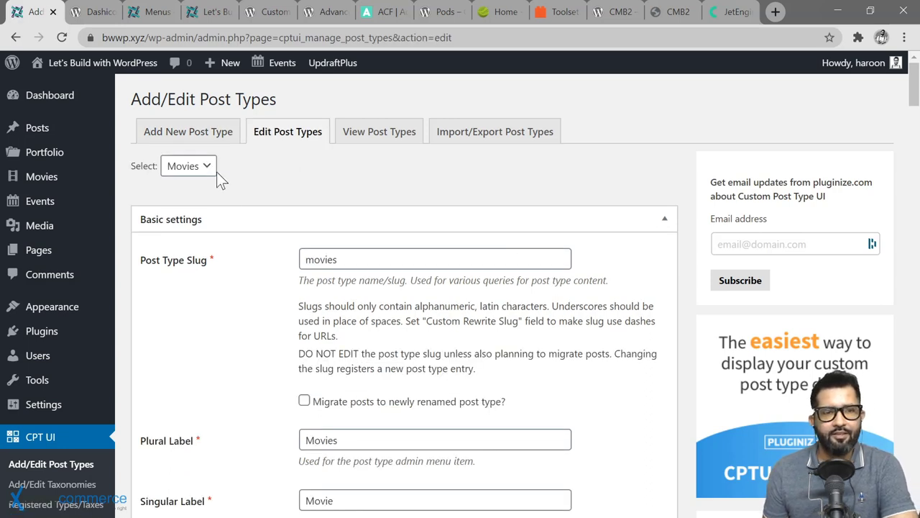
{"action": "left_click", "coordinate": [208, 171]}
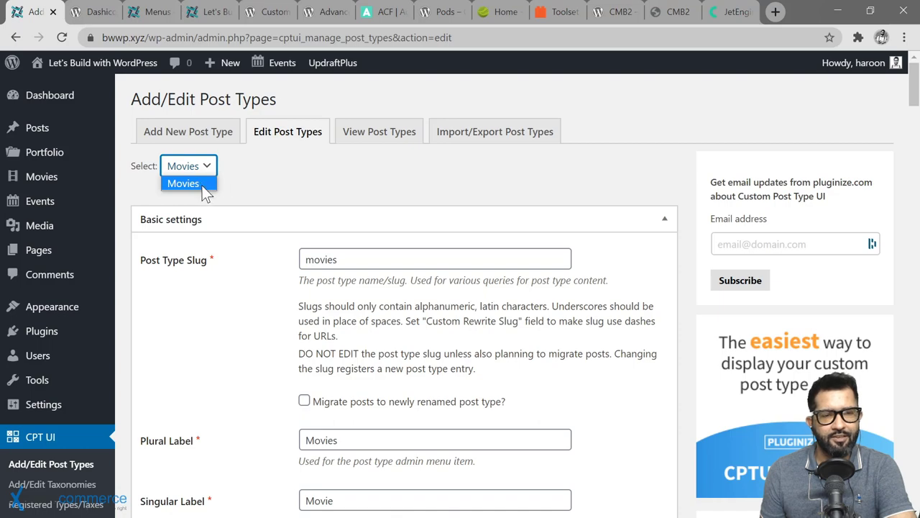
{"action": "left_click", "coordinate": [202, 186]}
{"action": "scroll", "coordinate": [264, 277], "scroll_direction": "down", "scroll_amount": 10}
{"action": "scroll", "coordinate": [263, 265], "scroll_direction": "down", "scroll_amount": 20}
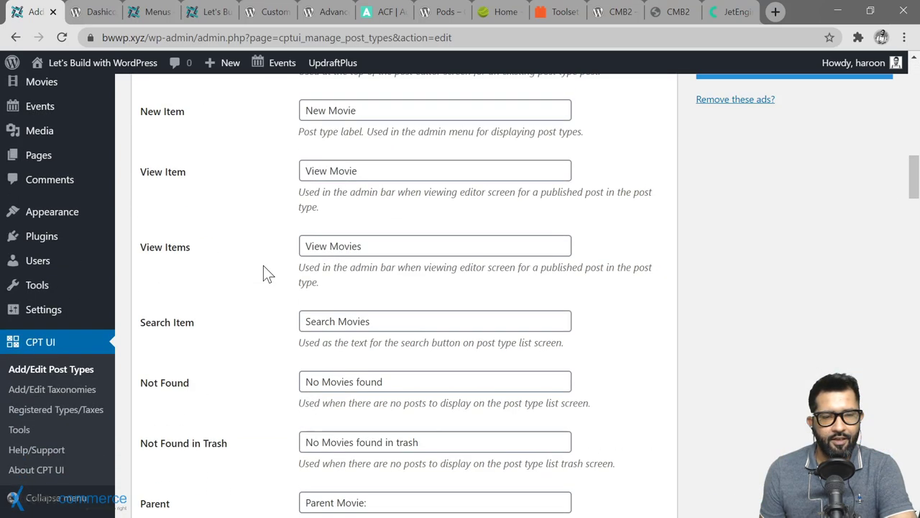
{"action": "scroll", "coordinate": [263, 265], "scroll_direction": "down", "scroll_amount": 6}
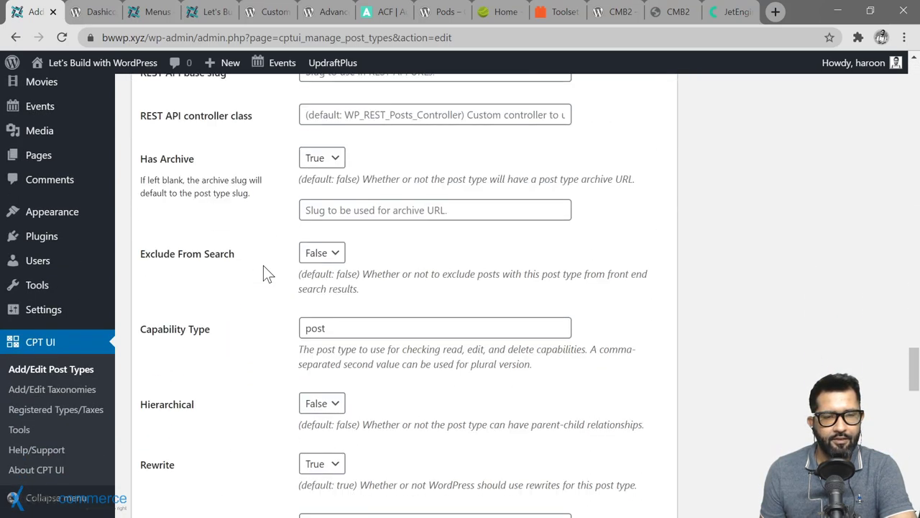
{"action": "scroll", "coordinate": [263, 264], "scroll_direction": "down", "scroll_amount": 1}
{"action": "scroll", "coordinate": [264, 263], "scroll_direction": "up", "scroll_amount": 4}
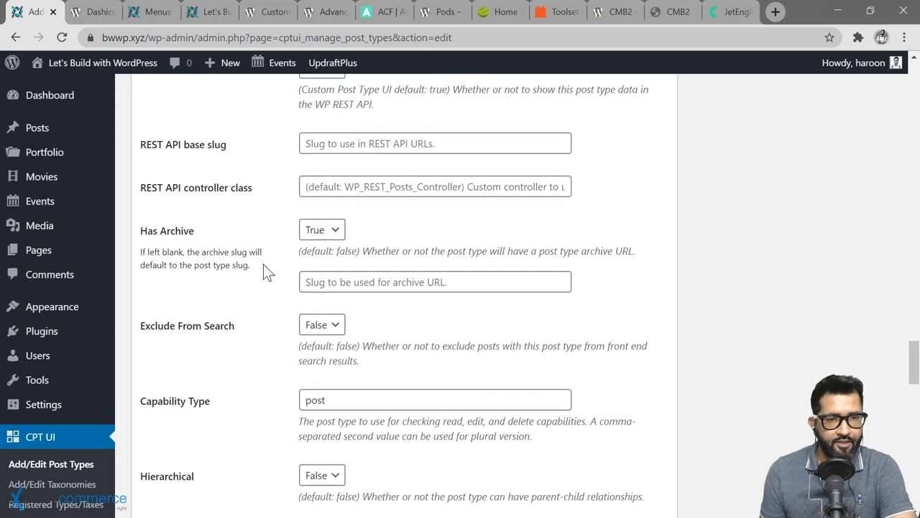
{"action": "left_click", "coordinate": [333, 219]}
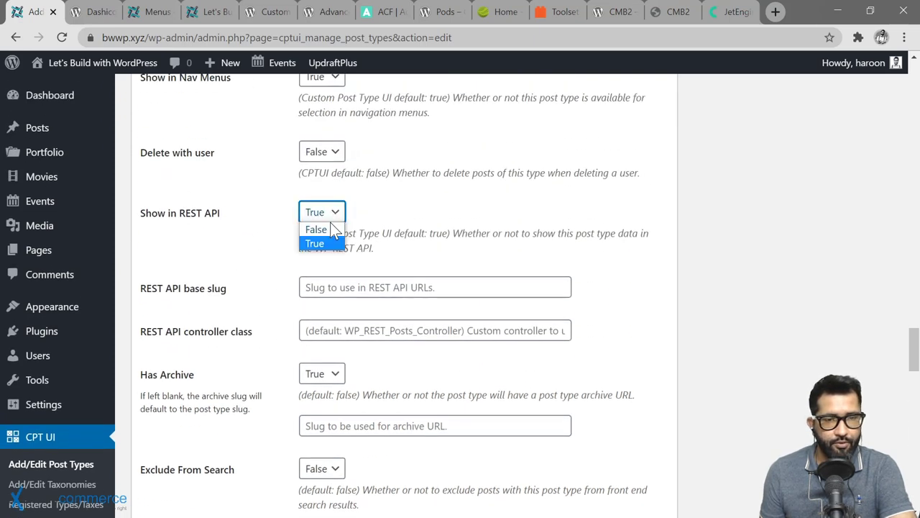
{"action": "left_click", "coordinate": [316, 227]}
{"action": "scroll", "coordinate": [295, 270], "scroll_direction": "down", "scroll_amount": 12}
{"action": "scroll", "coordinate": [297, 267], "scroll_direction": "down", "scroll_amount": 7}
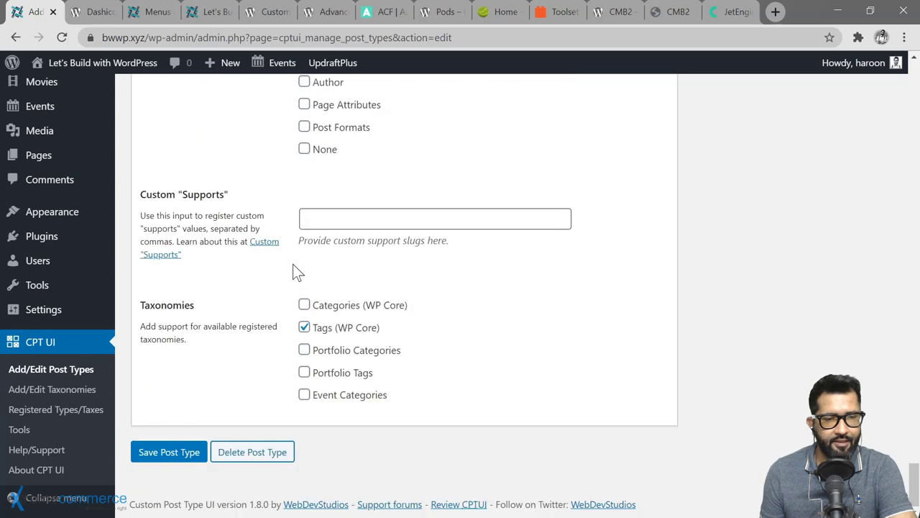
{"action": "left_click", "coordinate": [185, 452]}
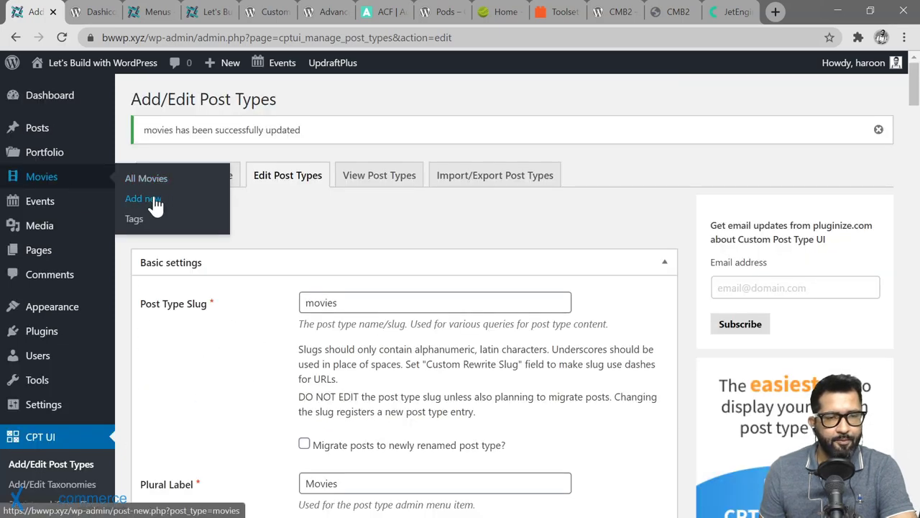
Step: Open the editor for a new movie and examine its content area, Excerpt, Custom Fields and Discussion panels
{"action": "left_click", "coordinate": [146, 201]}
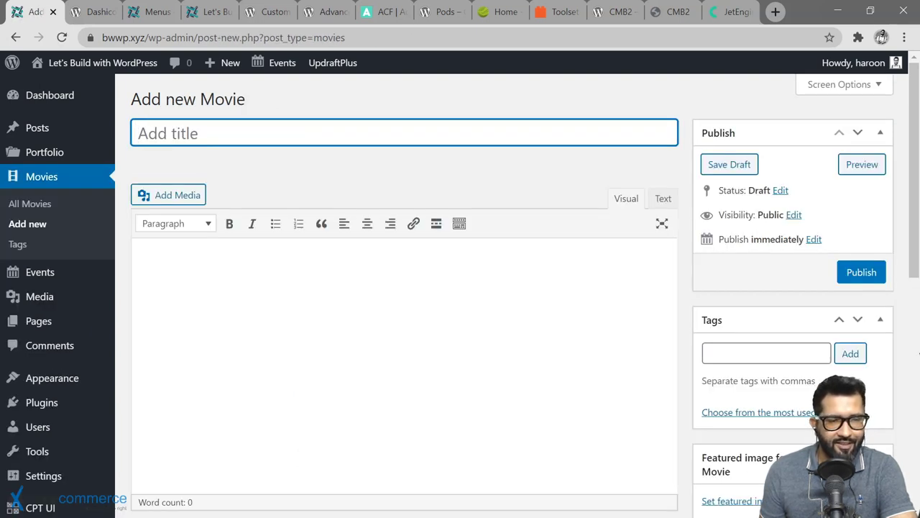
{"action": "scroll", "coordinate": [403, 288], "scroll_direction": "down", "scroll_amount": 2}
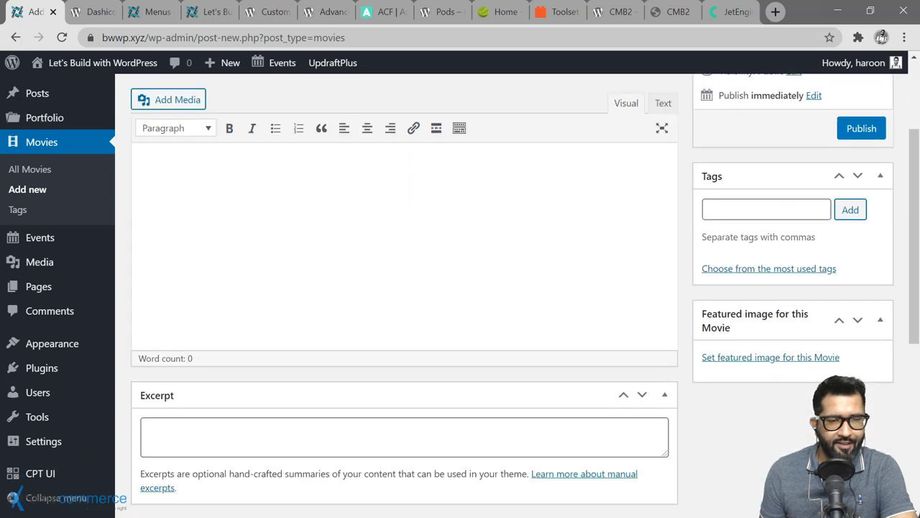
{"action": "scroll", "coordinate": [403, 287], "scroll_direction": "up", "scroll_amount": 2}
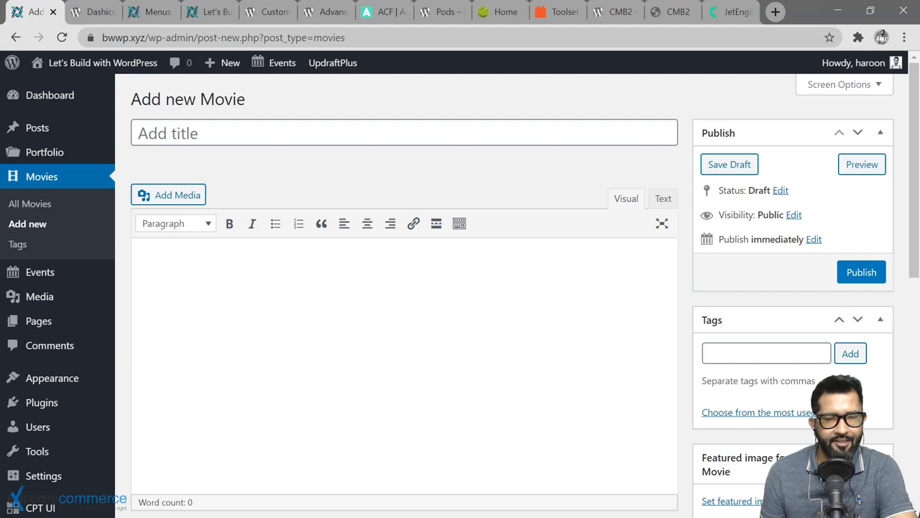
{"action": "scroll", "coordinate": [403, 288], "scroll_direction": "down", "scroll_amount": 3}
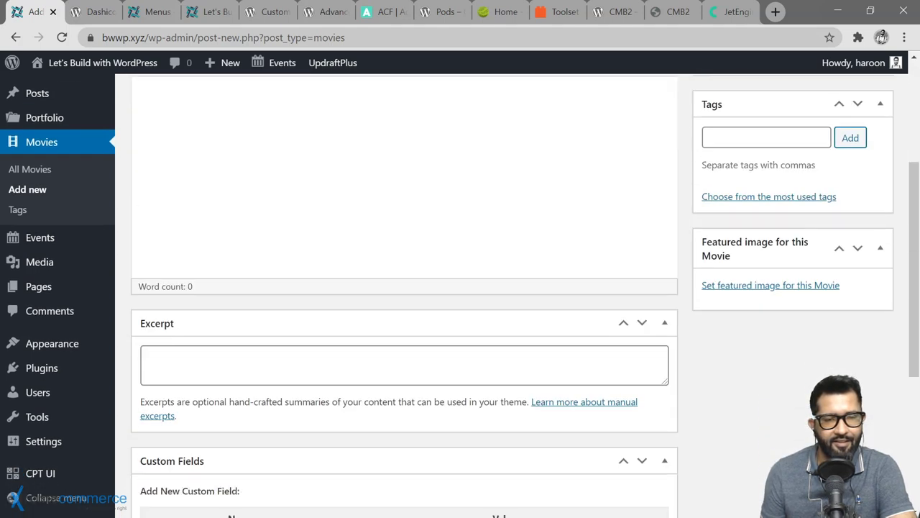
{"action": "scroll", "coordinate": [403, 287], "scroll_direction": "up", "scroll_amount": 2}
{"action": "scroll", "coordinate": [403, 288], "scroll_direction": "up", "scroll_amount": 1}
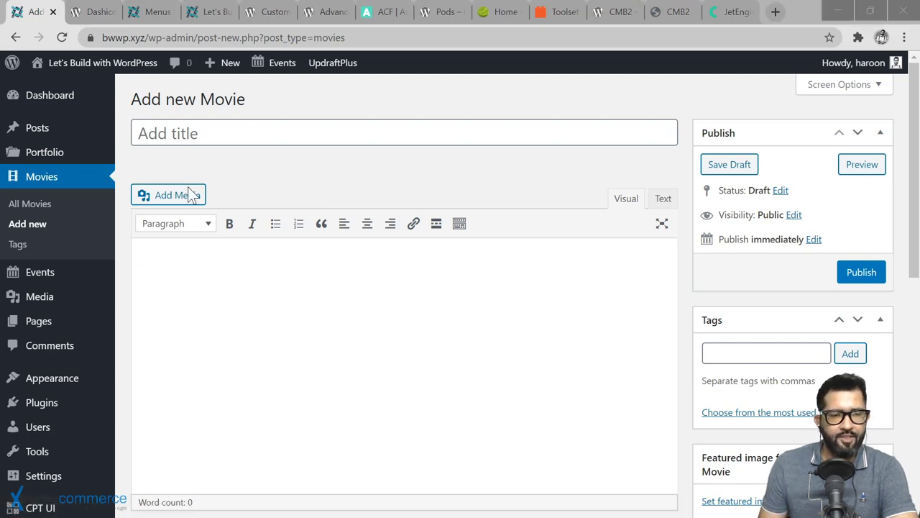
{"action": "scroll", "coordinate": [130, 320], "scroll_direction": "down", "scroll_amount": 8}
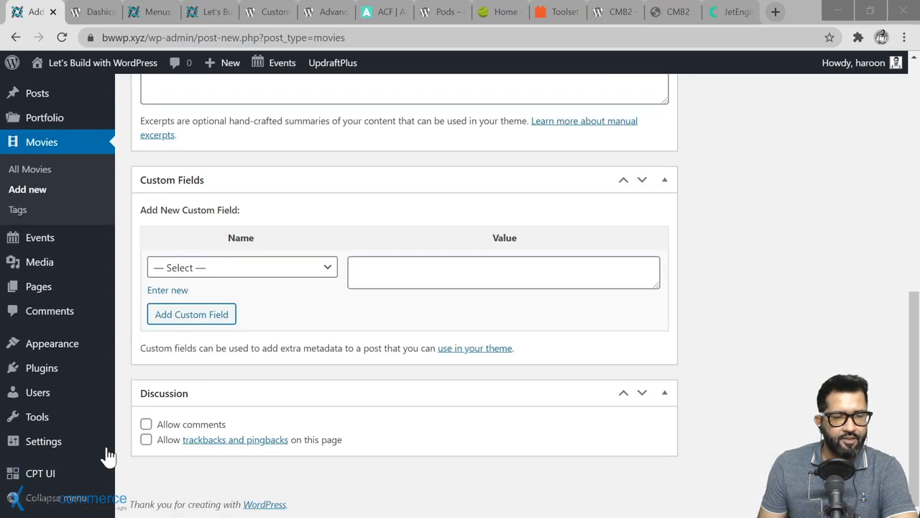
Step: Start a new taxonomy in CPT UI with the slug genre, plural label Genres and singular label Genre
{"action": "mouse_move", "coordinate": [50, 473]}
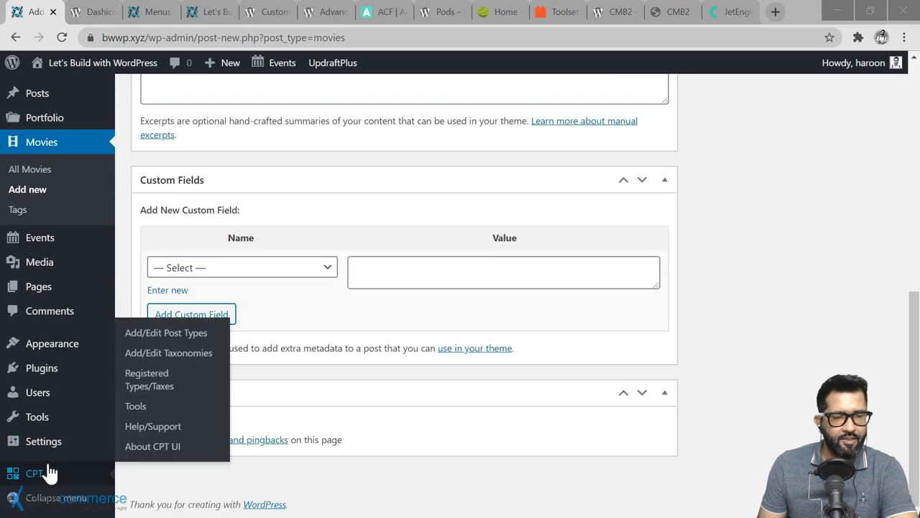
{"action": "left_click", "coordinate": [184, 362]}
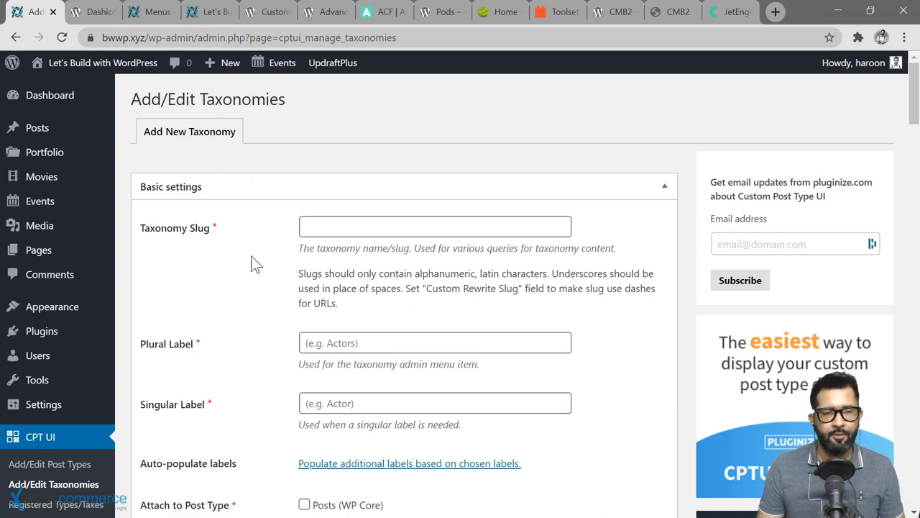
{"action": "left_click", "coordinate": [435, 226]}
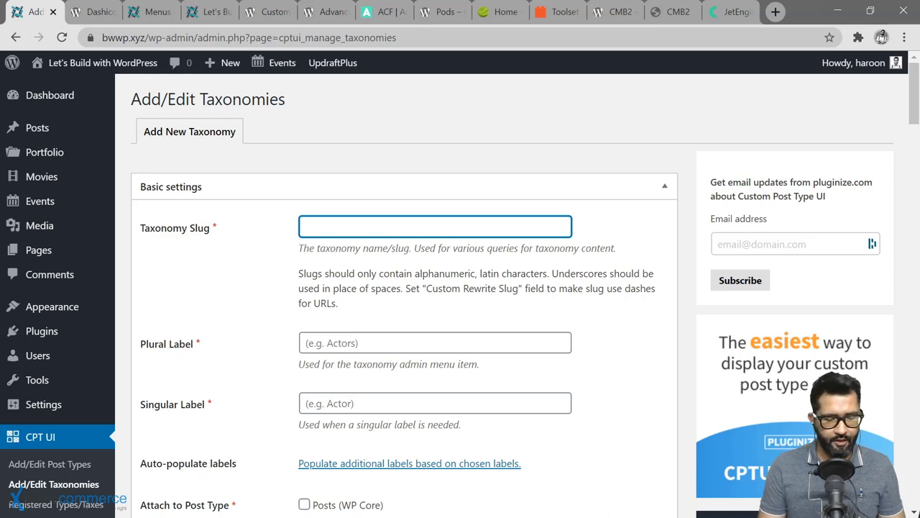
{"action": "type", "text": "genre"}
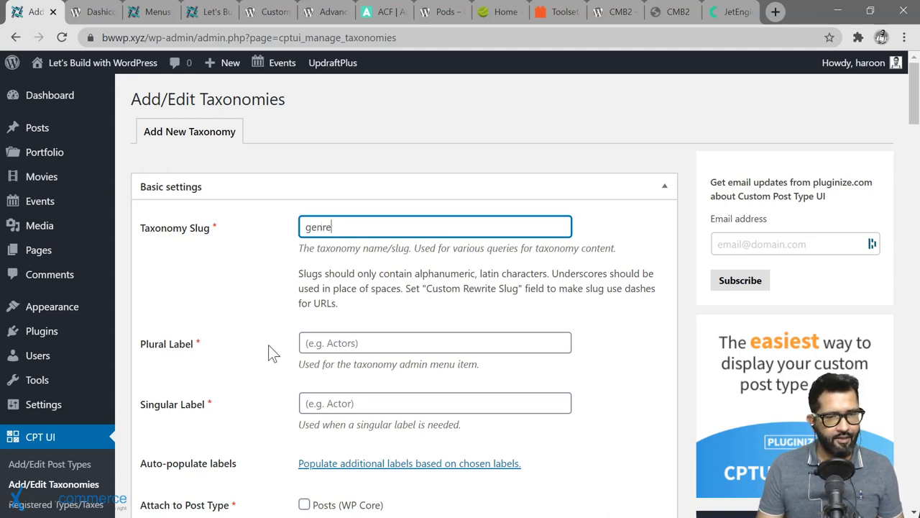
{"action": "left_click", "coordinate": [307, 344]}
{"action": "type", "text": "Ge"}
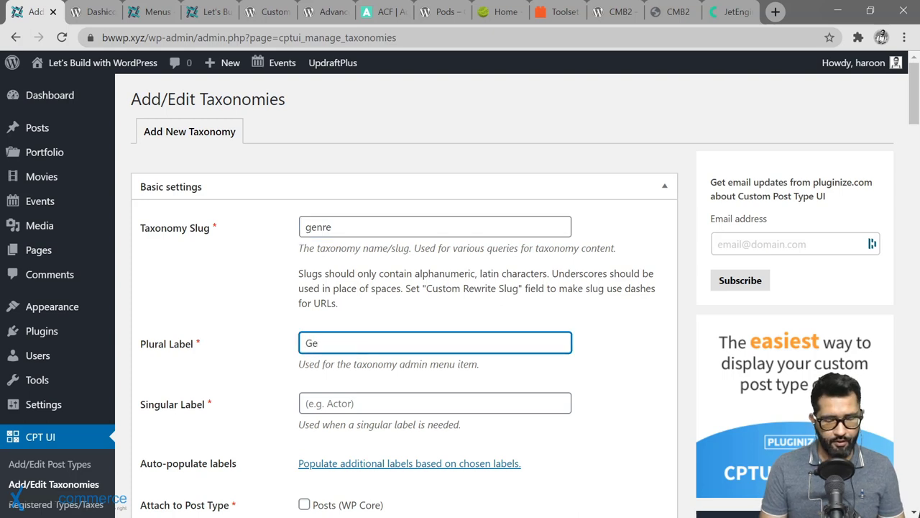
{"action": "type", "text": "nres"}
{"action": "key", "text": "Tab"}
{"action": "type", "text": "Genre"}
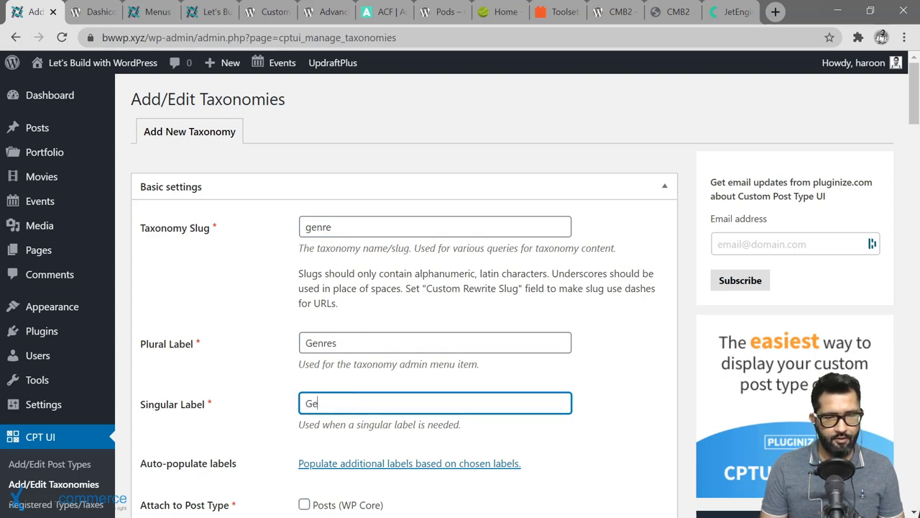
{"action": "left_click", "coordinate": [561, 441]}
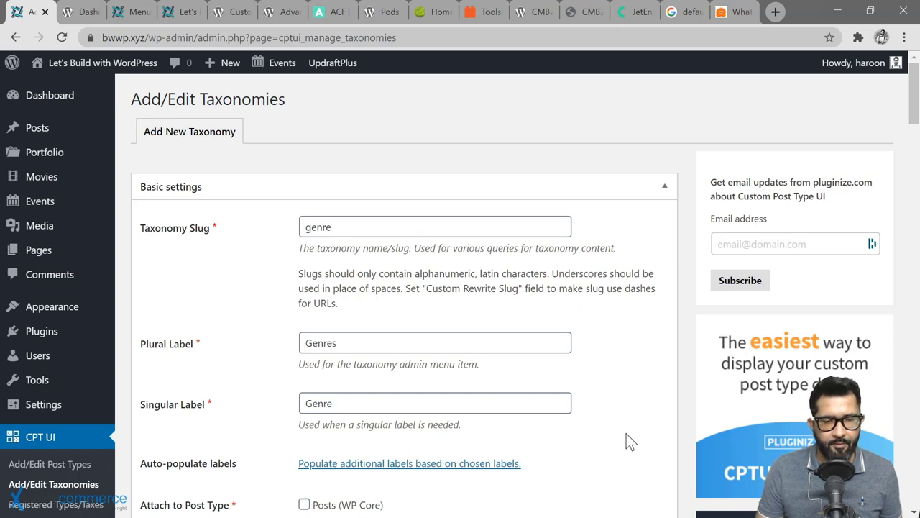
Step: Auto-populate the genre taxonomy's additional labels from the chosen labels, and attach the taxonomy to the Movies post type
{"action": "scroll", "coordinate": [630, 441], "scroll_direction": "down", "scroll_amount": 3}
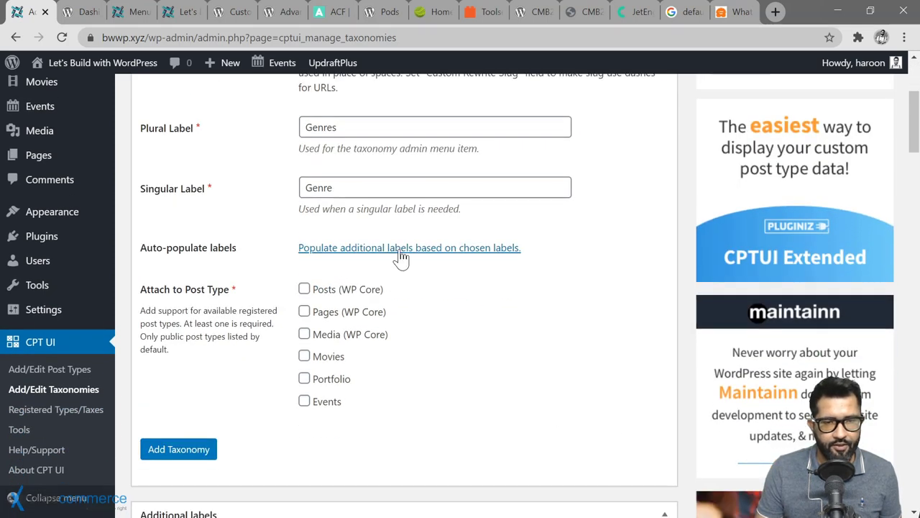
{"action": "left_click", "coordinate": [438, 252]}
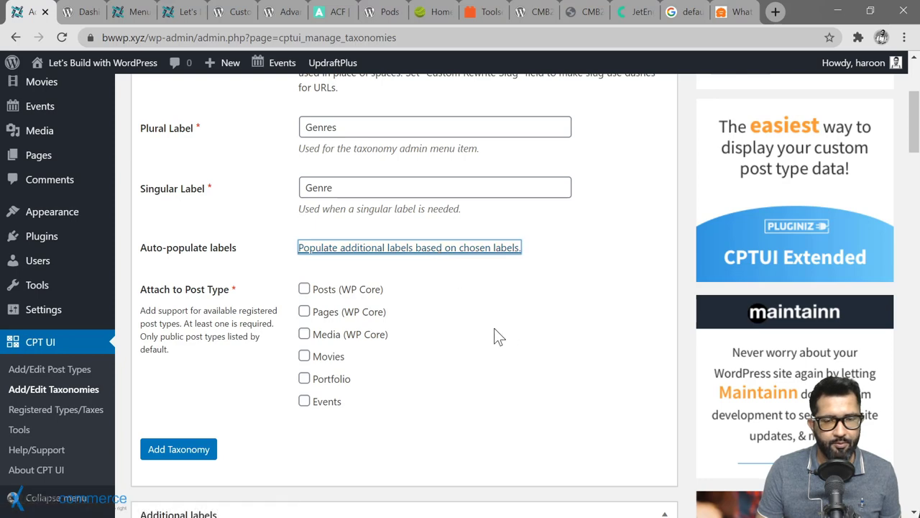
{"action": "scroll", "coordinate": [493, 334], "scroll_direction": "down", "scroll_amount": 3}
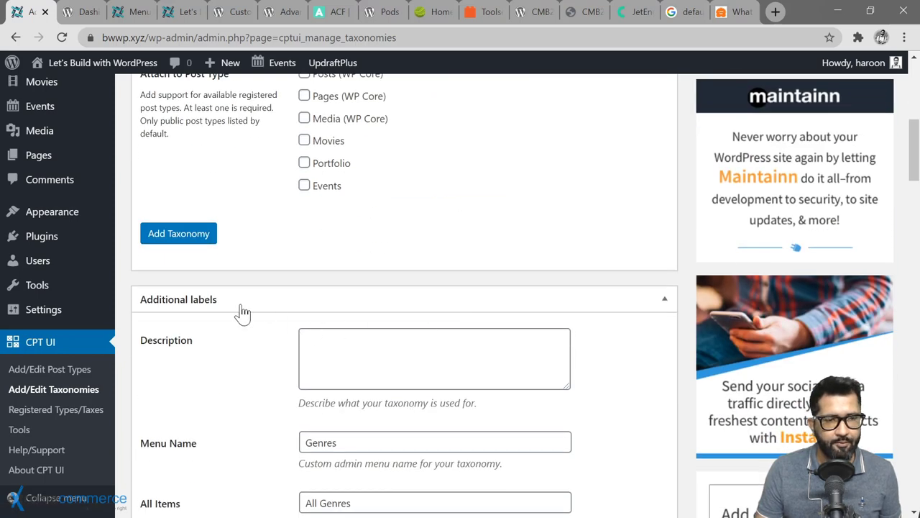
{"action": "scroll", "coordinate": [270, 373], "scroll_direction": "down", "scroll_amount": 3}
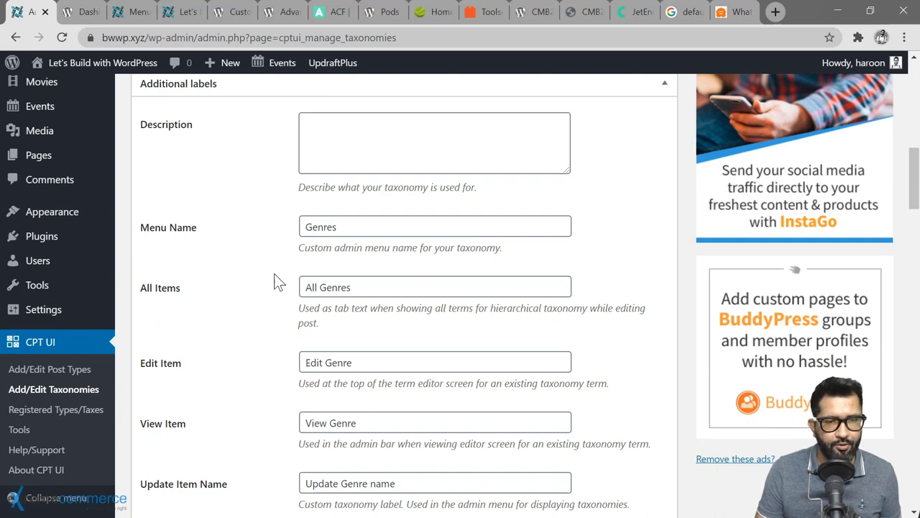
{"action": "scroll", "coordinate": [277, 281], "scroll_direction": "up", "scroll_amount": 6}
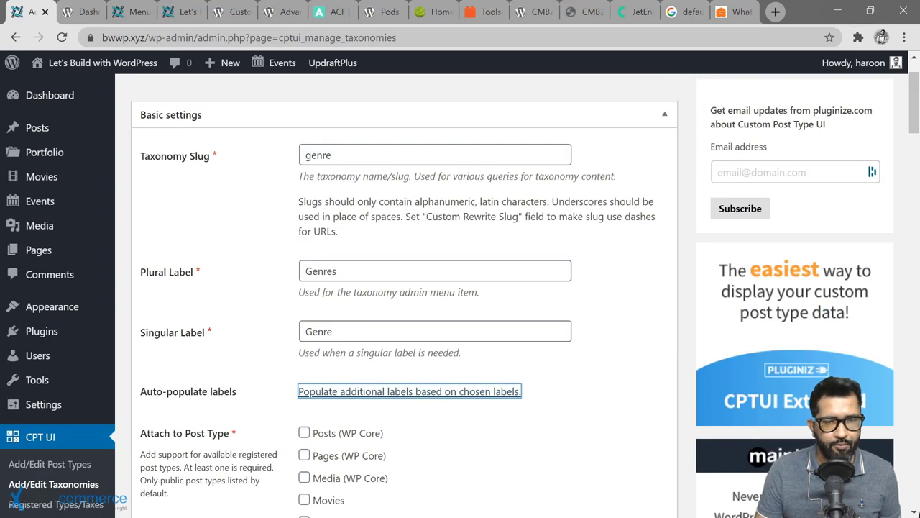
{"action": "scroll", "coordinate": [268, 372], "scroll_direction": "down", "scroll_amount": 5}
{"action": "scroll", "coordinate": [274, 373], "scroll_direction": "down", "scroll_amount": 1}
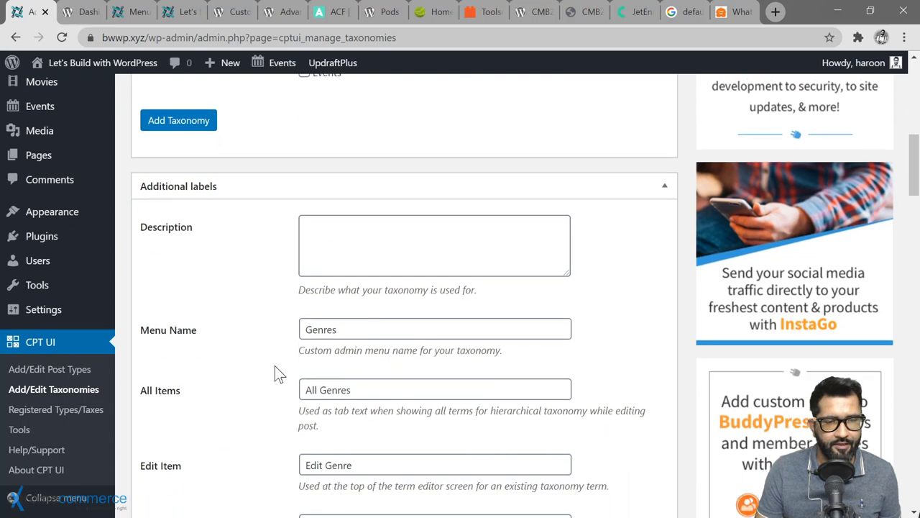
{"action": "scroll", "coordinate": [275, 365], "scroll_direction": "up", "scroll_amount": 5}
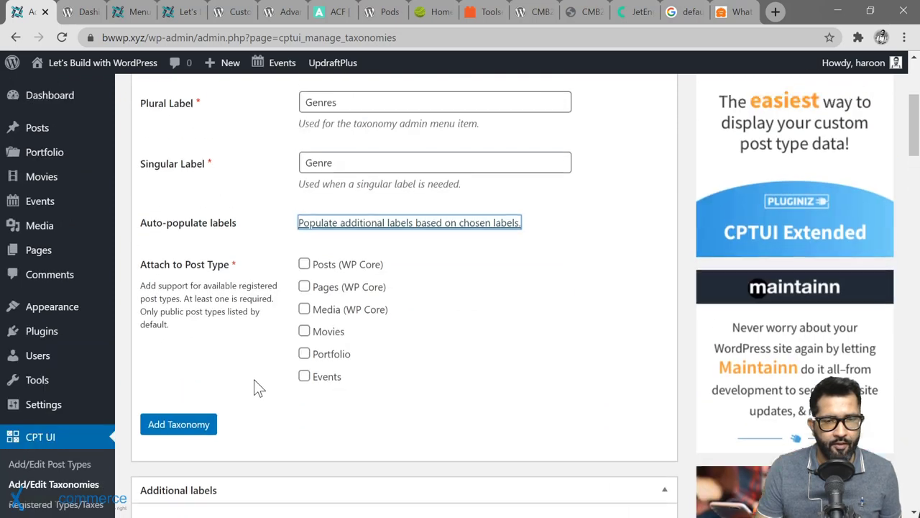
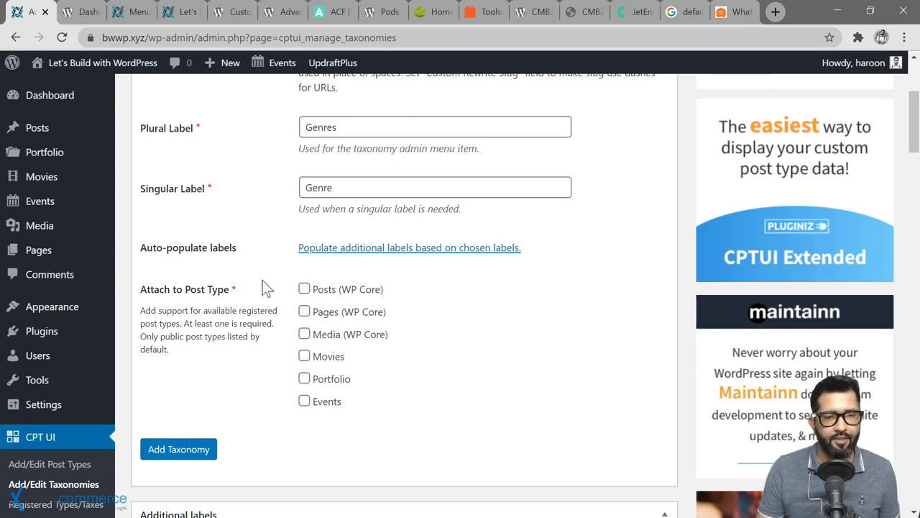
{"action": "left_click", "coordinate": [304, 356]}
Step: Review the genre taxonomy's populated additional labels and its Public, Hierarchical and menu visibility settings
{"action": "scroll", "coordinate": [266, 396], "scroll_direction": "down", "scroll_amount": 1}
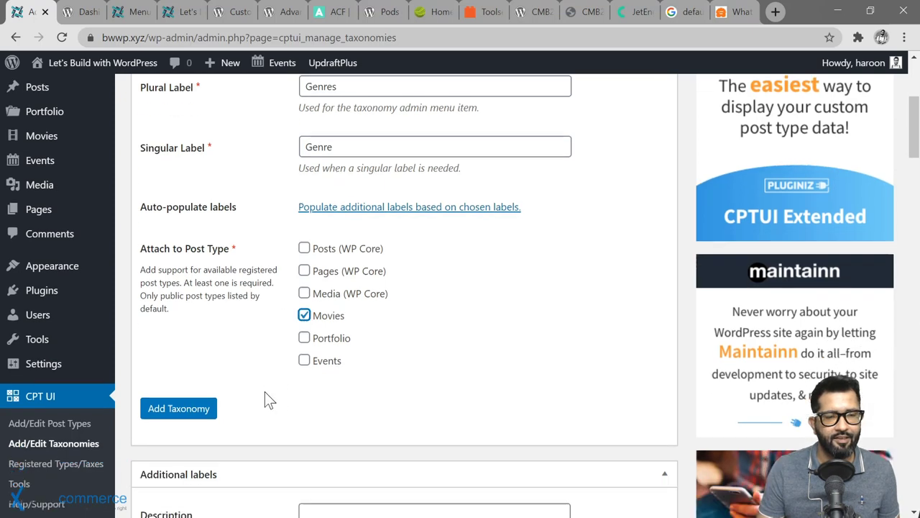
{"action": "scroll", "coordinate": [265, 391], "scroll_direction": "down", "scroll_amount": 6}
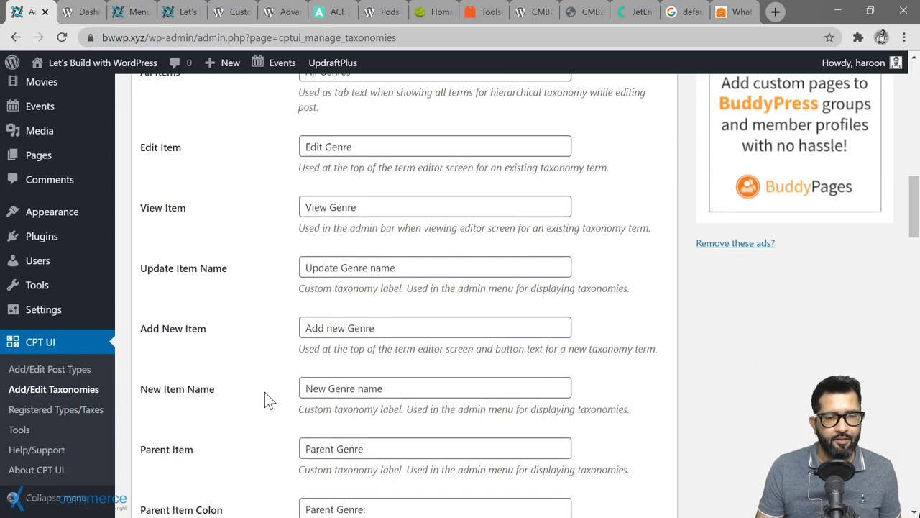
{"action": "scroll", "coordinate": [264, 392], "scroll_direction": "down", "scroll_amount": 10}
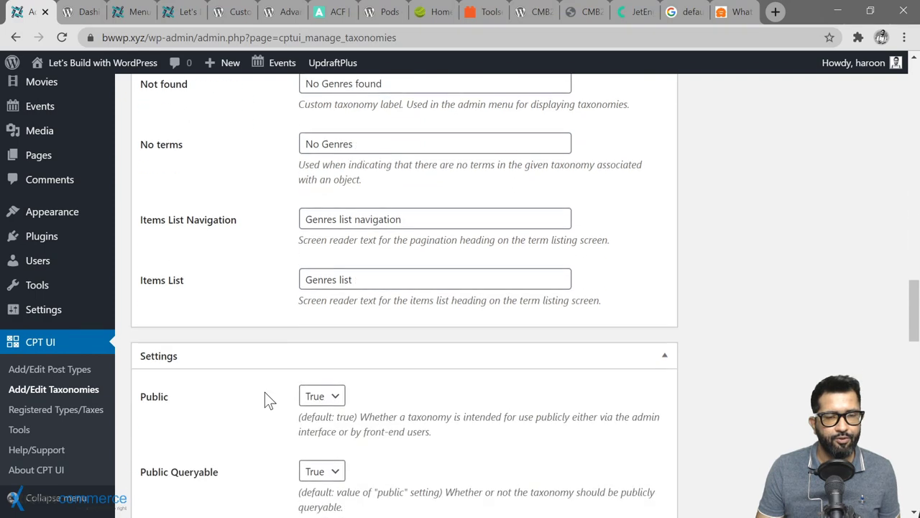
{"action": "scroll", "coordinate": [265, 401], "scroll_direction": "down", "scroll_amount": 3}
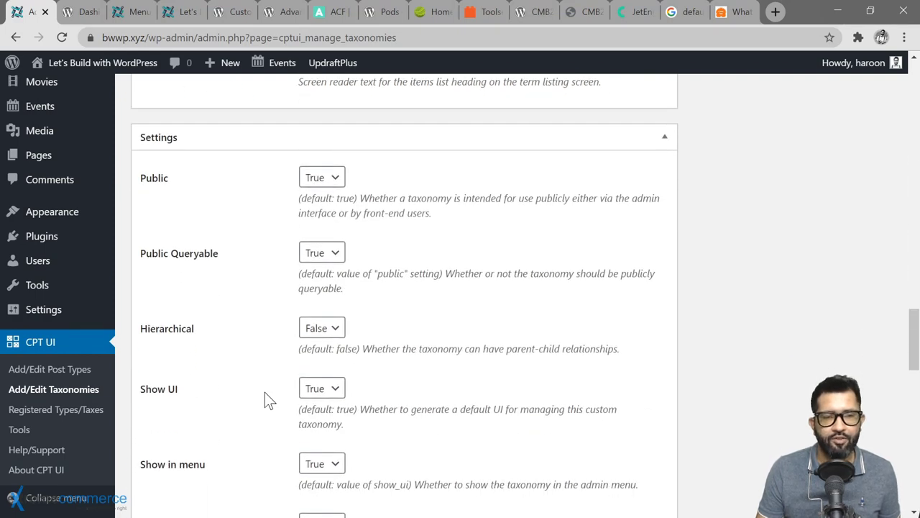
{"action": "scroll", "coordinate": [265, 378], "scroll_direction": "up", "scroll_amount": 1}
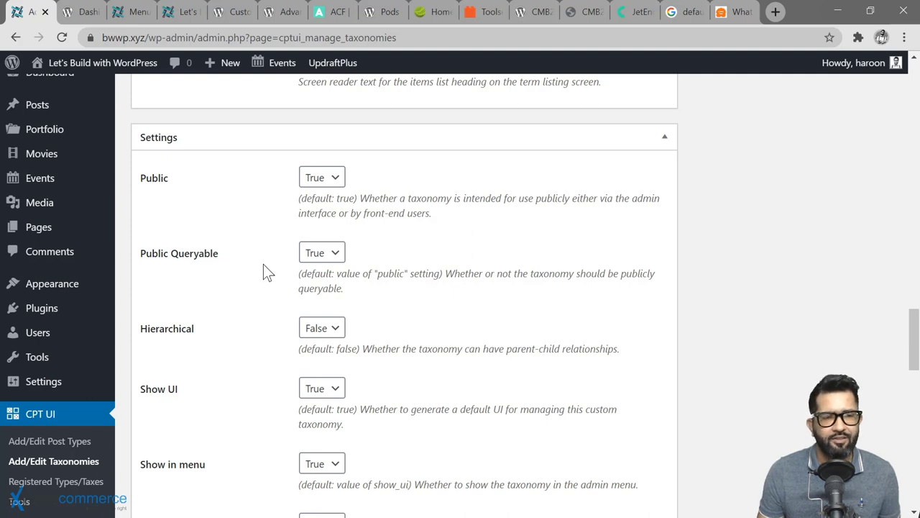
{"action": "scroll", "coordinate": [266, 261], "scroll_direction": "down", "scroll_amount": 2}
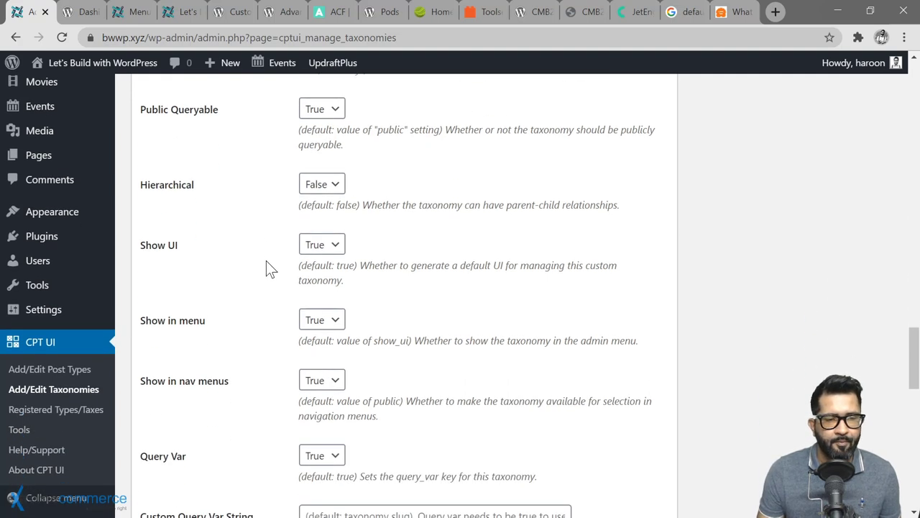
{"action": "scroll", "coordinate": [266, 262], "scroll_direction": "down", "scroll_amount": 2}
{"action": "scroll", "coordinate": [266, 267], "scroll_direction": "up", "scroll_amount": 4}
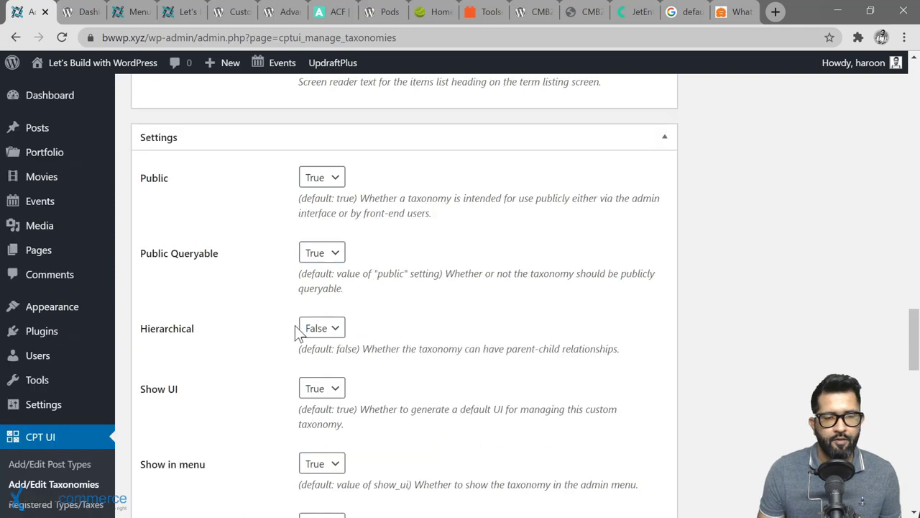
Step: Try the genre taxonomy's Hierarchical setting at True, and switch it back to False
{"action": "left_click", "coordinate": [338, 332]}
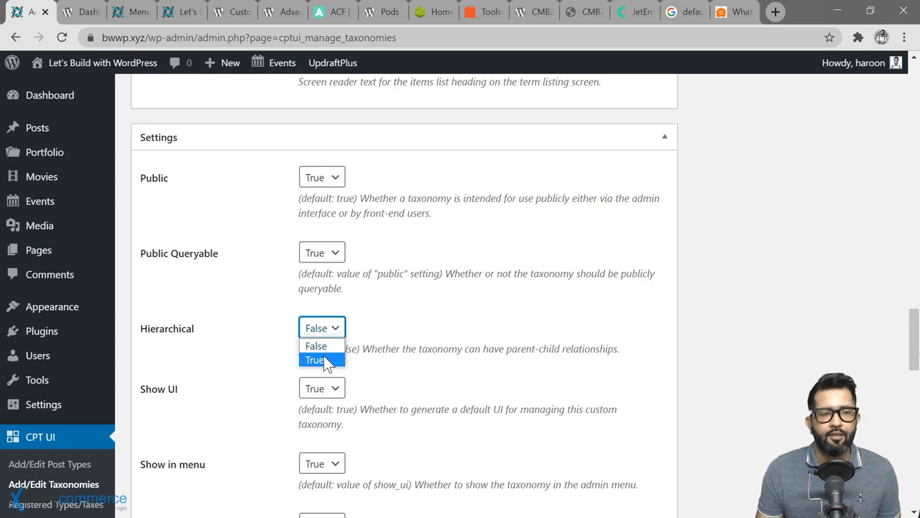
{"action": "left_click", "coordinate": [324, 359]}
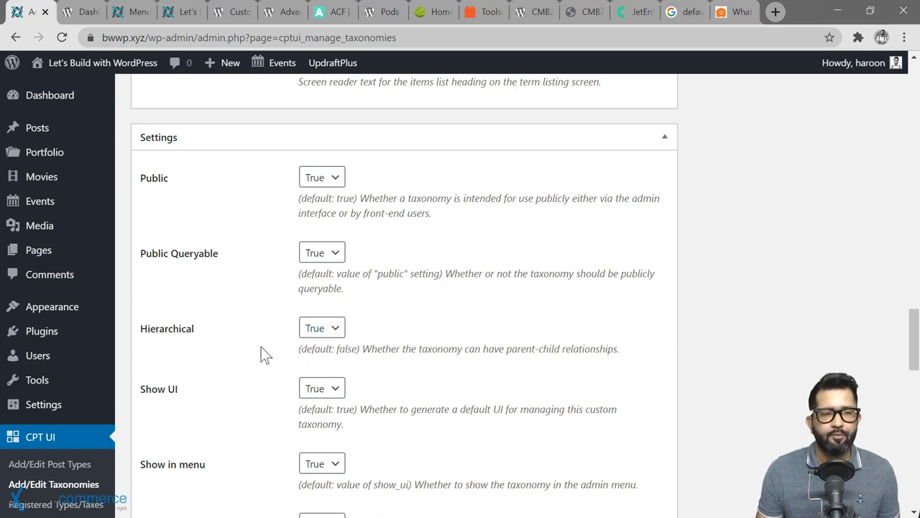
{"action": "mouse_move", "coordinate": [51, 135]}
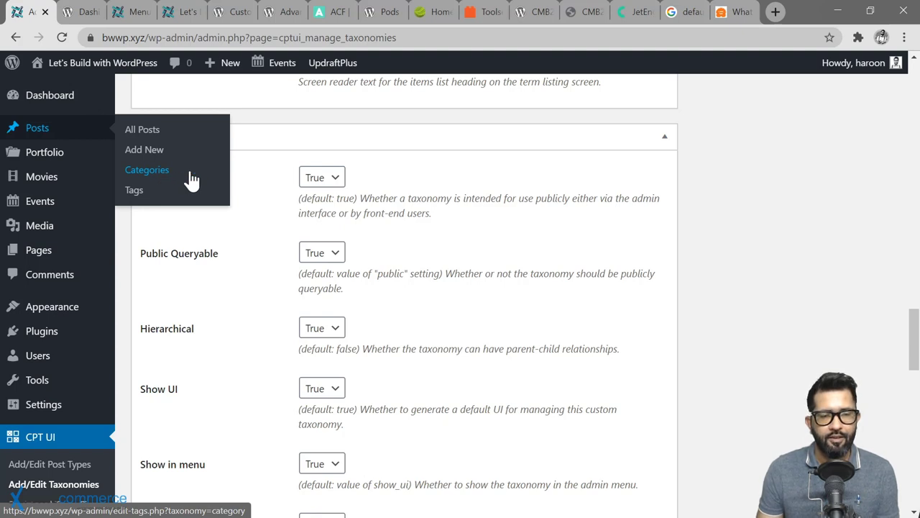
{"action": "left_click", "coordinate": [322, 328]}
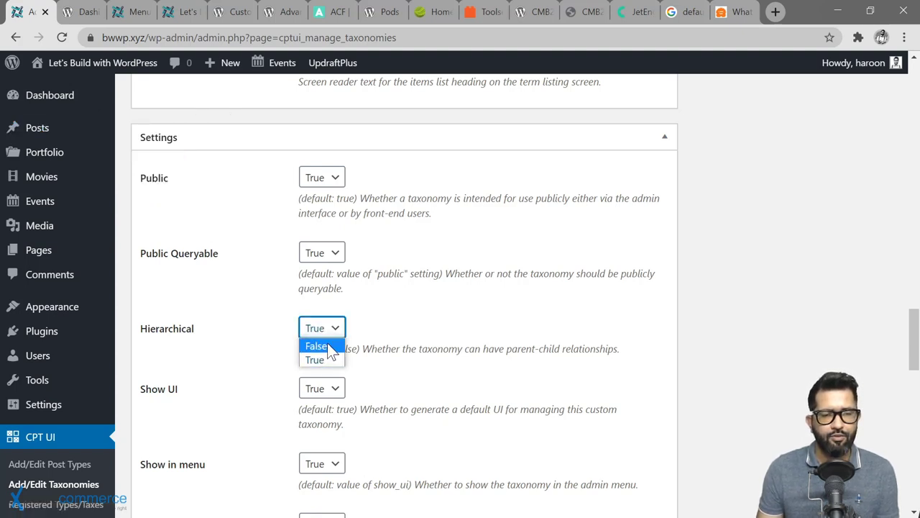
{"action": "left_click", "coordinate": [317, 346]}
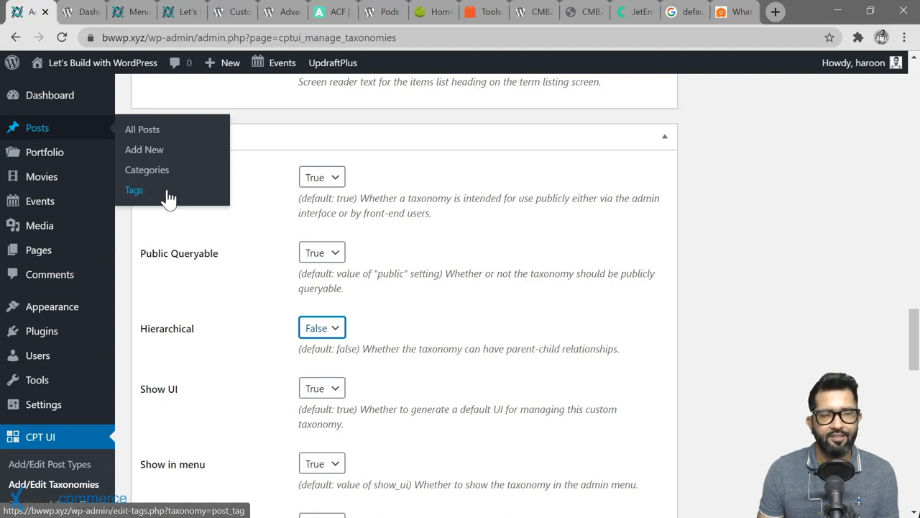
Step: Open the editor for a new blog post in a separate browser tab, and assign the Food and Travel categories
{"action": "right_click", "coordinate": [180, 151]}
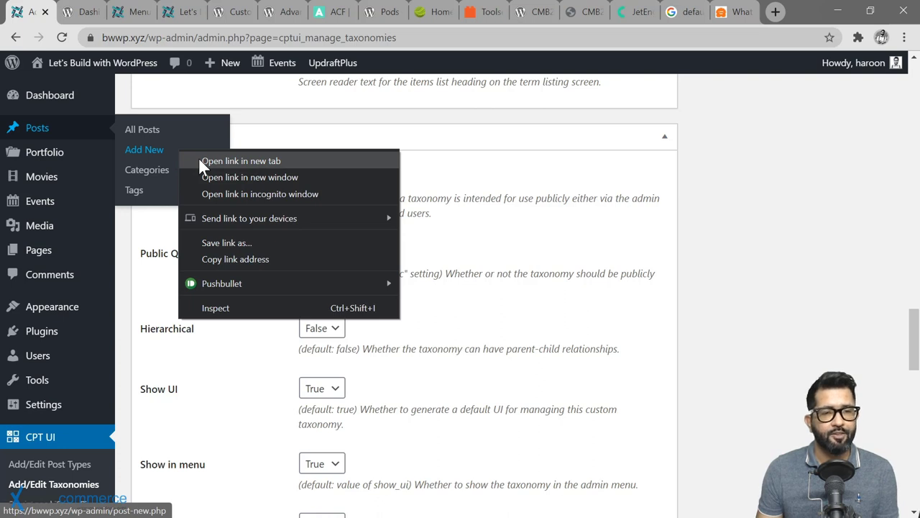
{"action": "left_click", "coordinate": [201, 162]}
{"action": "left_click", "coordinate": [79, 15]}
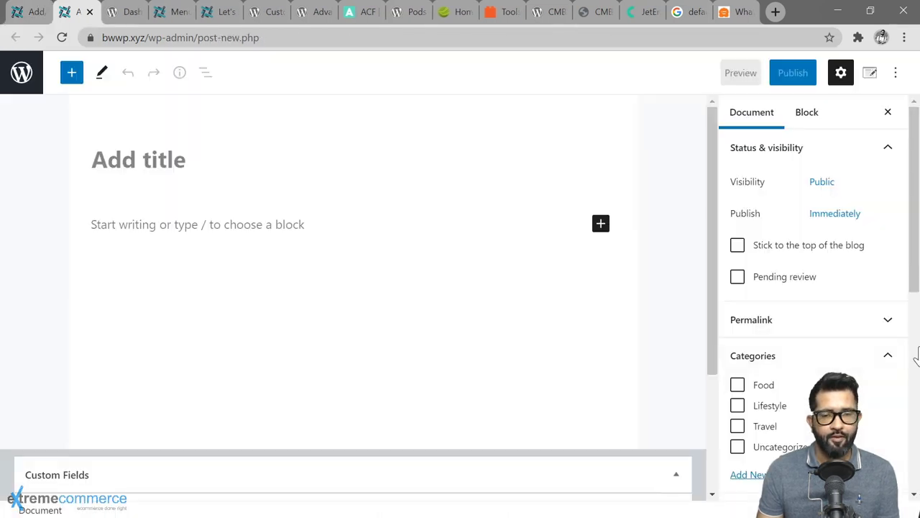
{"action": "scroll", "coordinate": [827, 324], "scroll_direction": "down", "scroll_amount": 3}
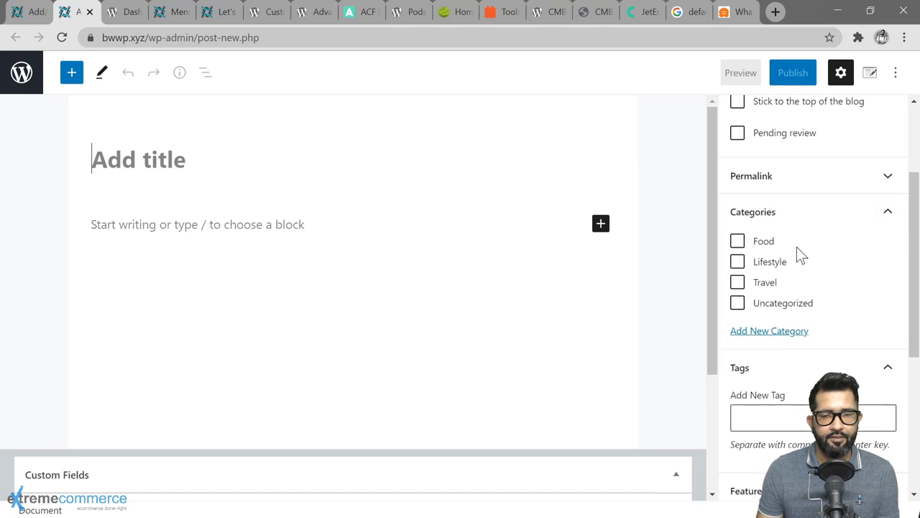
{"action": "left_click", "coordinate": [738, 242]}
{"action": "left_click", "coordinate": [738, 281]}
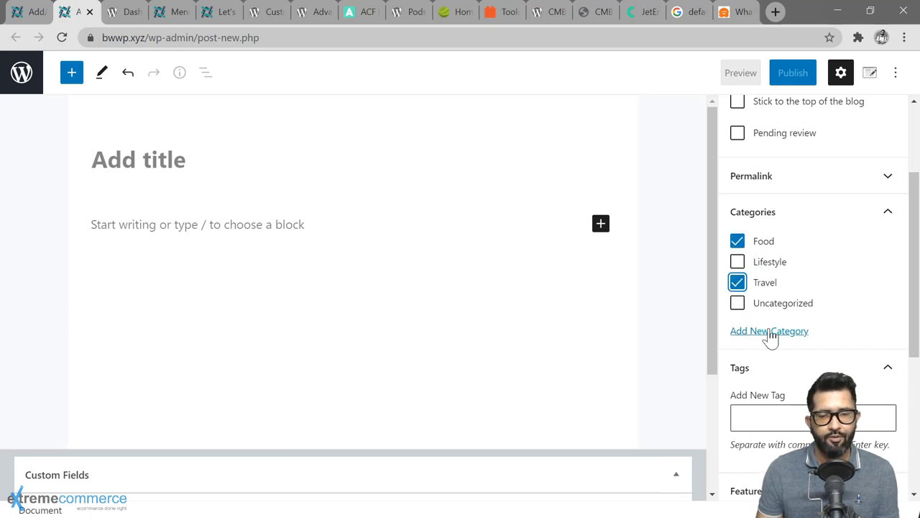
Step: Add a new category named Asia to the post, with Travel as its parent category
{"action": "left_click", "coordinate": [765, 333]}
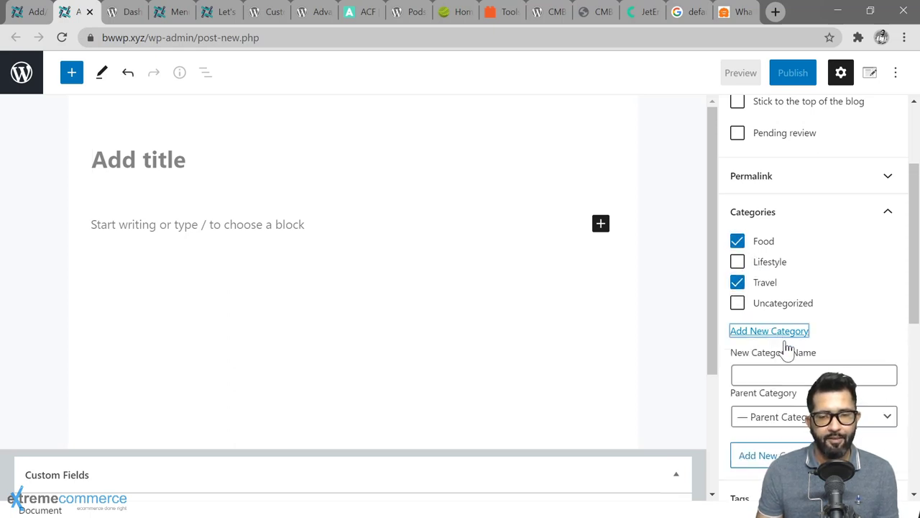
{"action": "scroll", "coordinate": [832, 335], "scroll_direction": "down", "scroll_amount": 2}
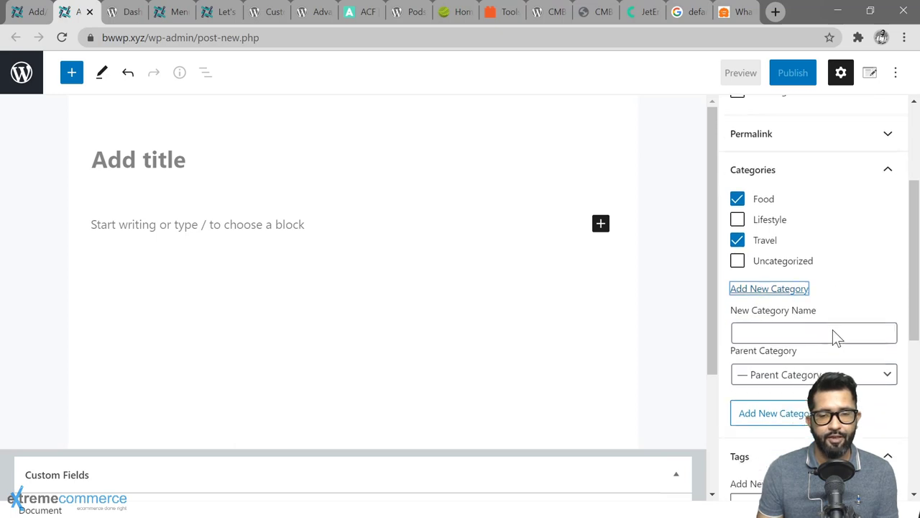
{"action": "left_click", "coordinate": [773, 232]}
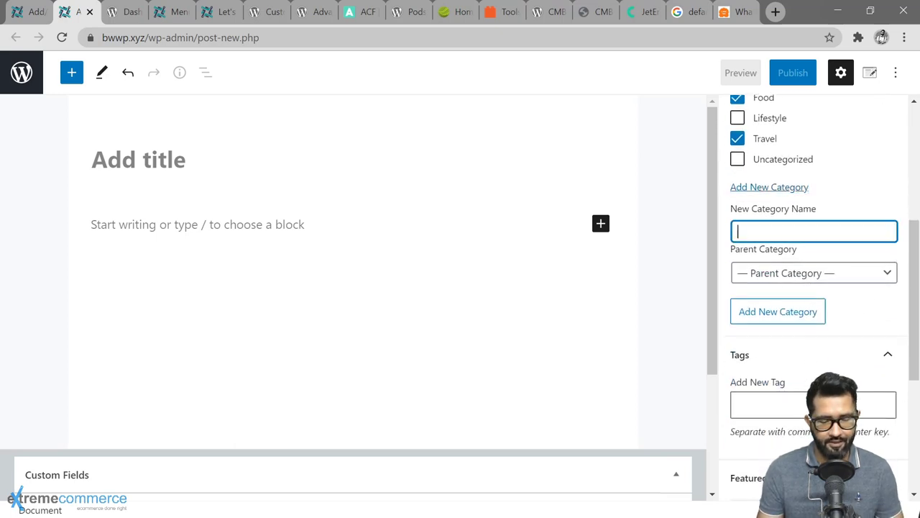
{"action": "type", "text": "Asia"}
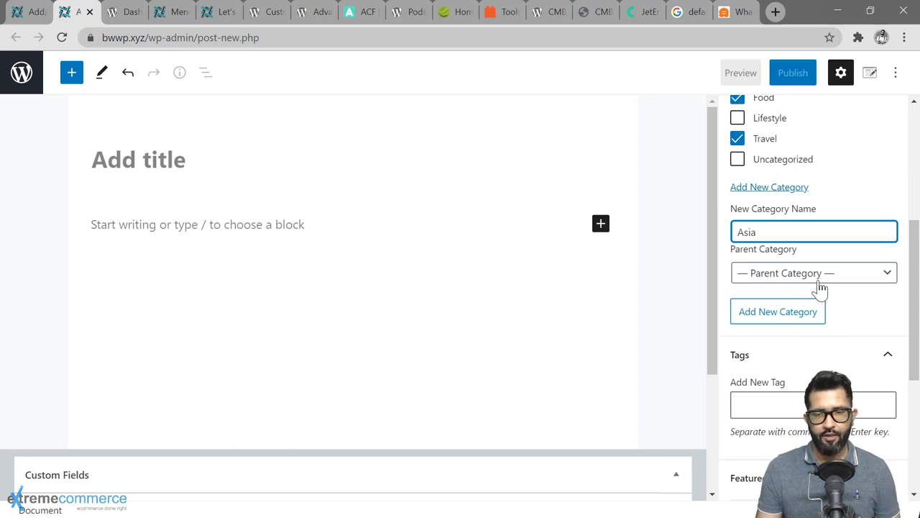
{"action": "left_click", "coordinate": [871, 284]}
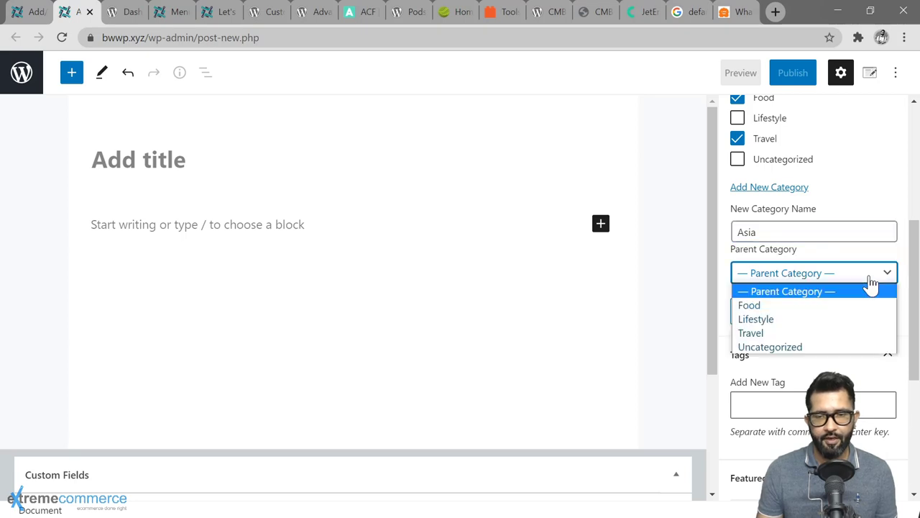
{"action": "left_click", "coordinate": [779, 331]}
{"action": "left_click", "coordinate": [755, 319]}
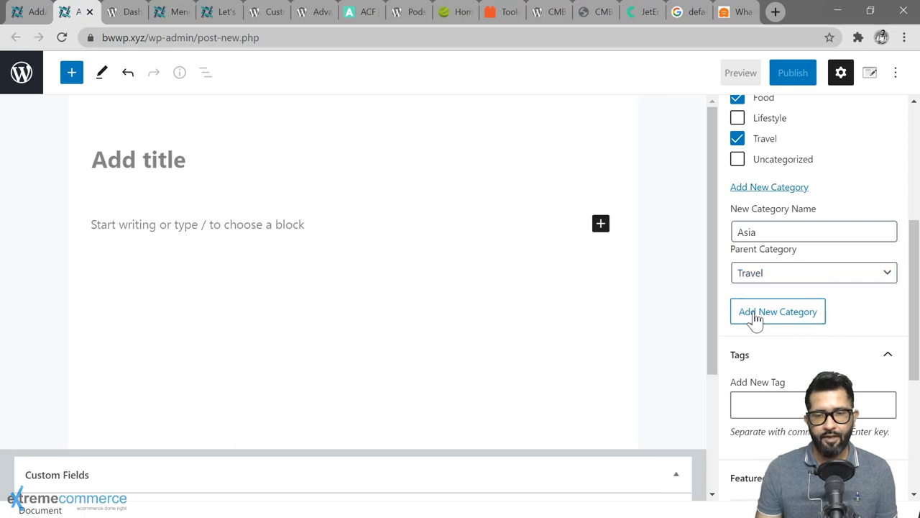
{"action": "scroll", "coordinate": [818, 156], "scroll_direction": "up", "scroll_amount": 1}
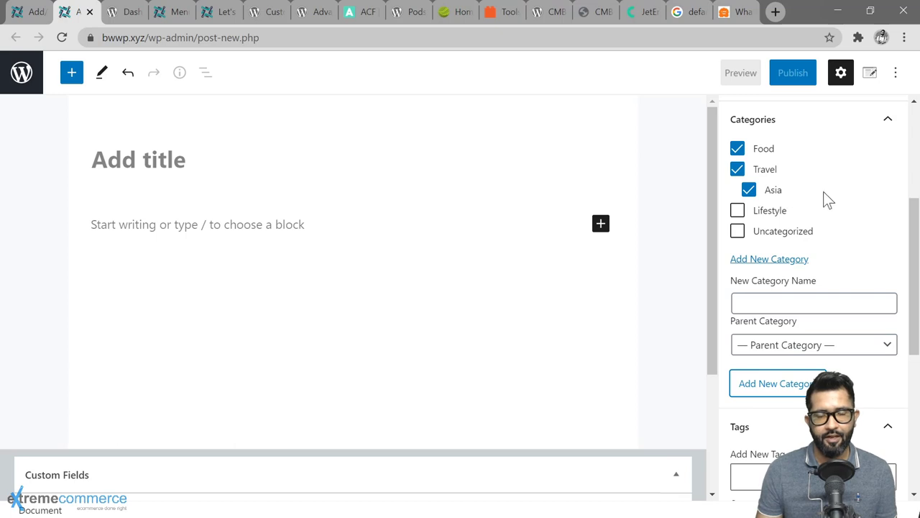
Step: Tag the new post with the existing tag fashion and a new tag shoes
{"action": "scroll", "coordinate": [827, 199], "scroll_direction": "down", "scroll_amount": 3}
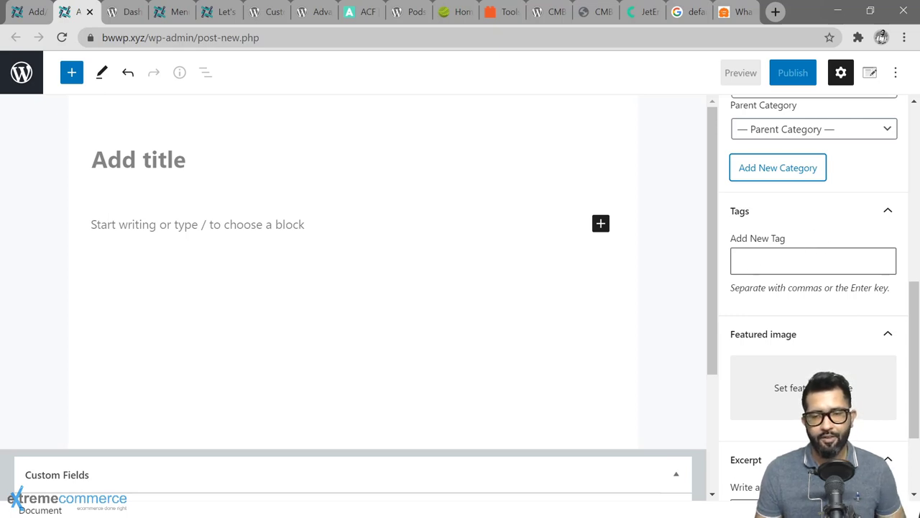
{"action": "left_click", "coordinate": [738, 261]}
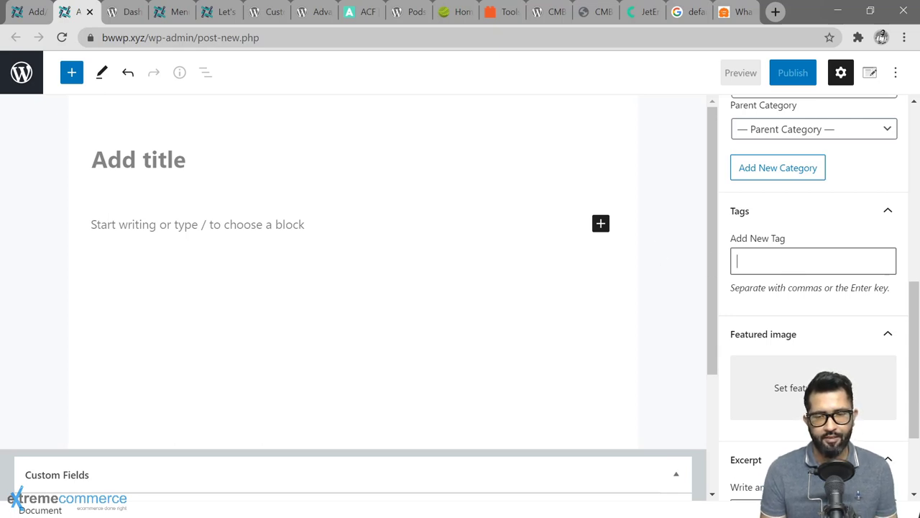
{"action": "type", "text": "fash"}
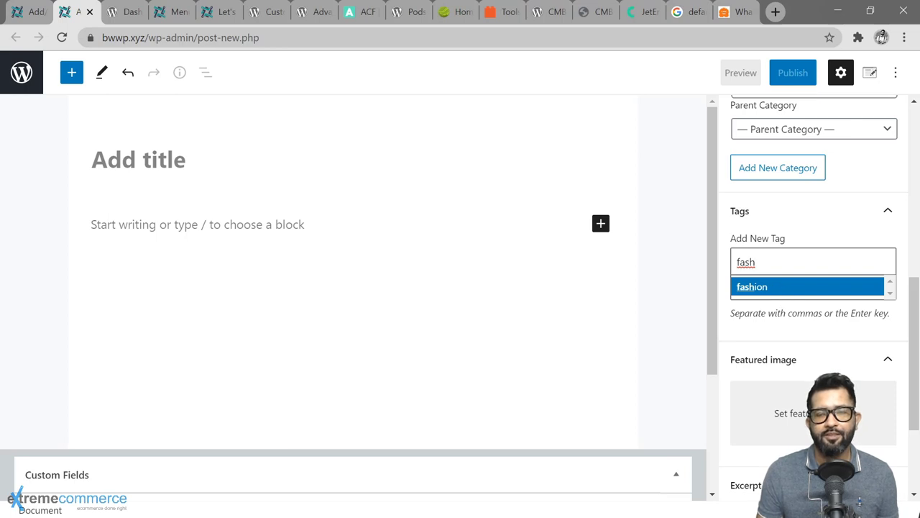
{"action": "left_click", "coordinate": [781, 287]}
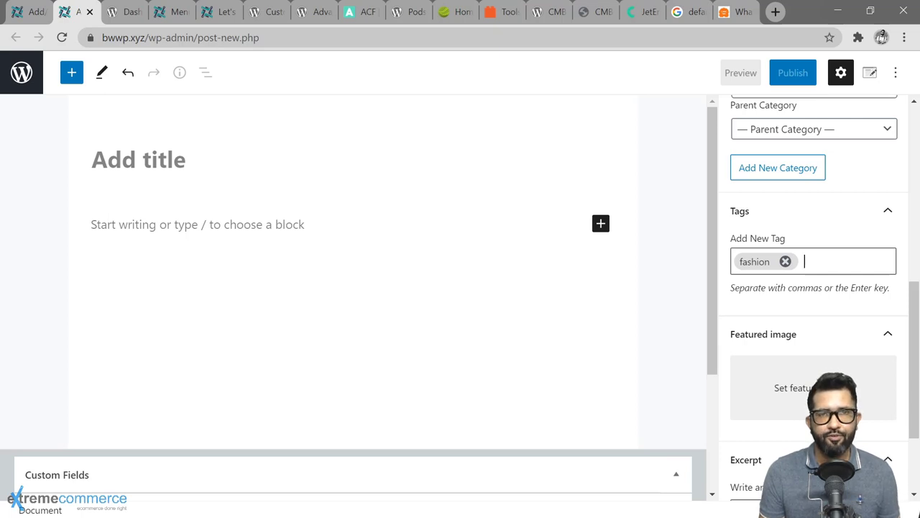
{"action": "type", "text": "shoes"}
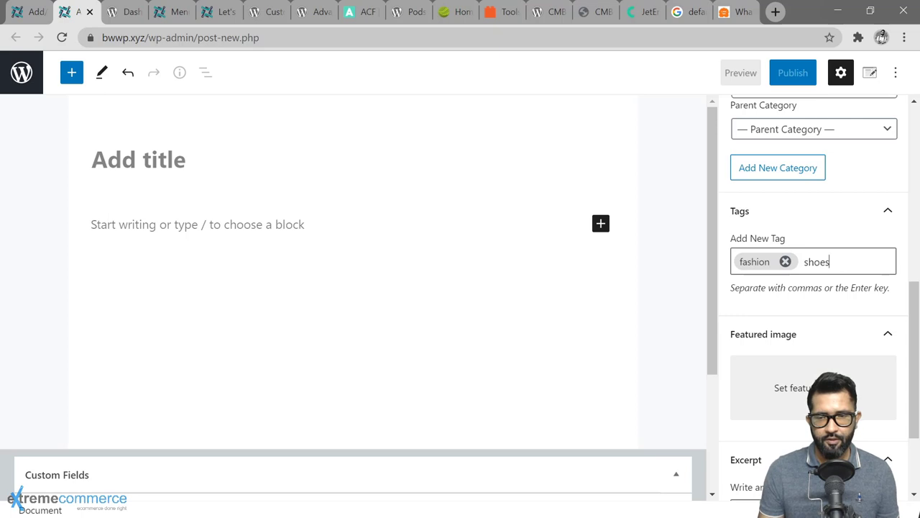
{"action": "key", "text": "Return"}
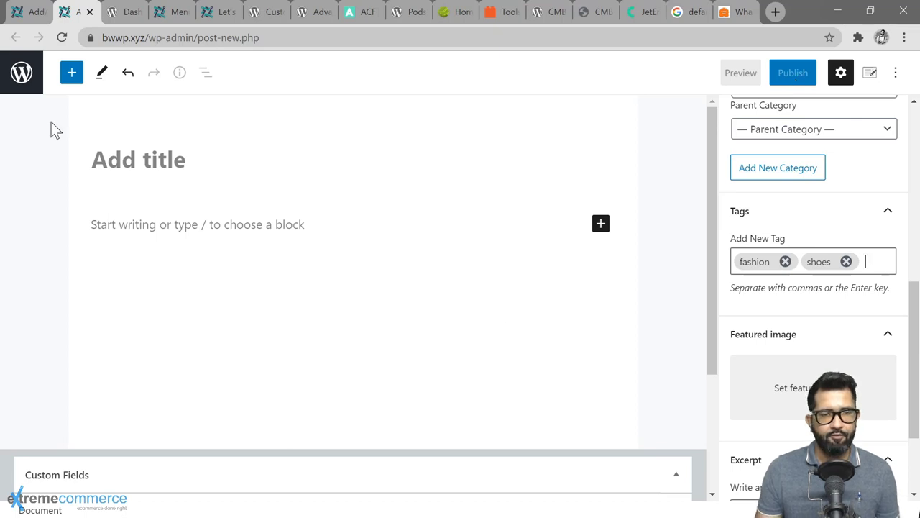
Step: Compare the post's category list with the genre taxonomy's settings, and set the taxonomy's Hierarchical option to True
{"action": "left_click", "coordinate": [26, 12]}
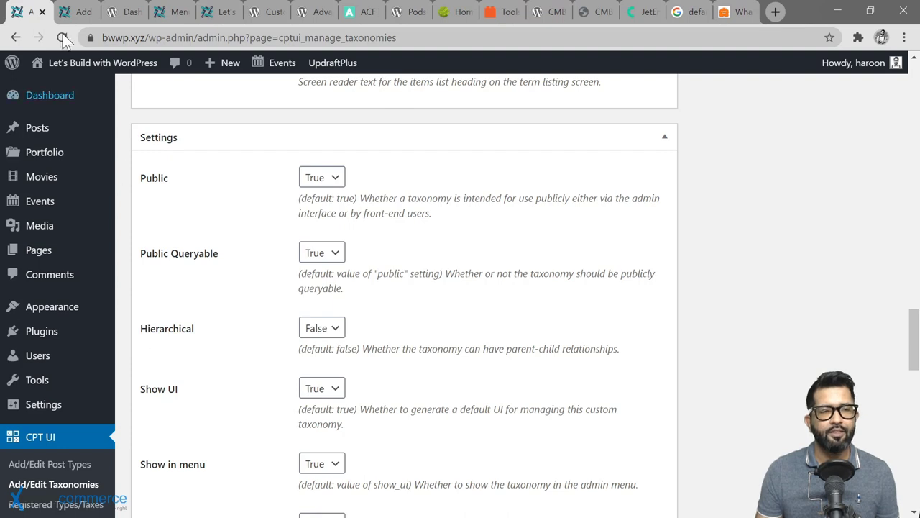
{"action": "left_click", "coordinate": [72, 11]}
{"action": "scroll", "coordinate": [827, 245], "scroll_direction": "up", "scroll_amount": 3}
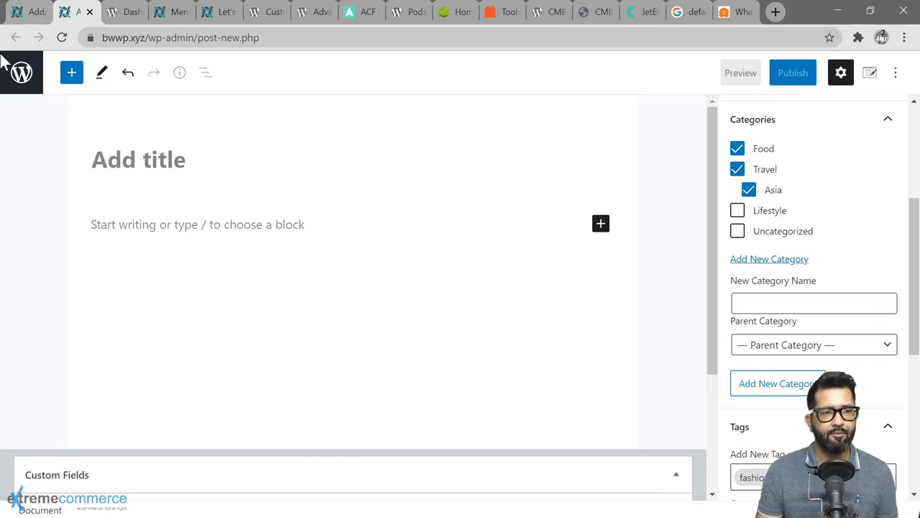
{"action": "left_click", "coordinate": [27, 13]}
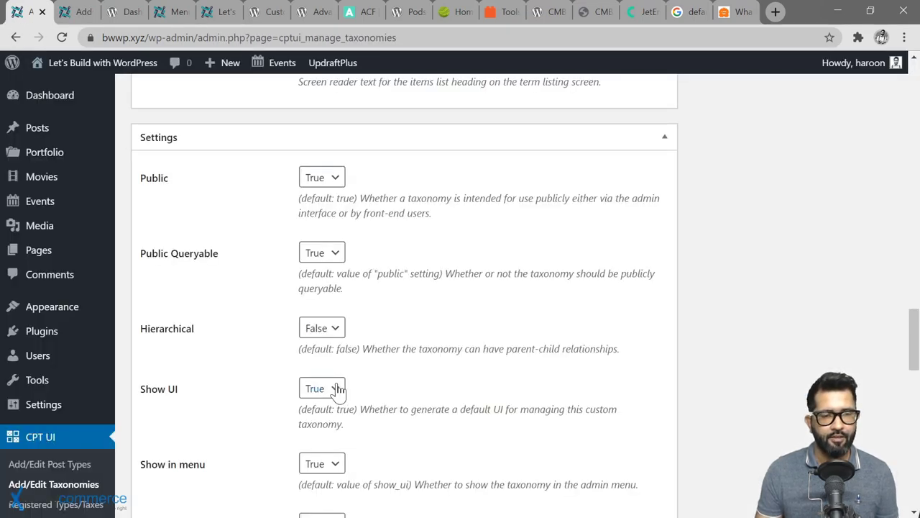
{"action": "left_click", "coordinate": [334, 334]}
{"action": "left_click", "coordinate": [324, 358]}
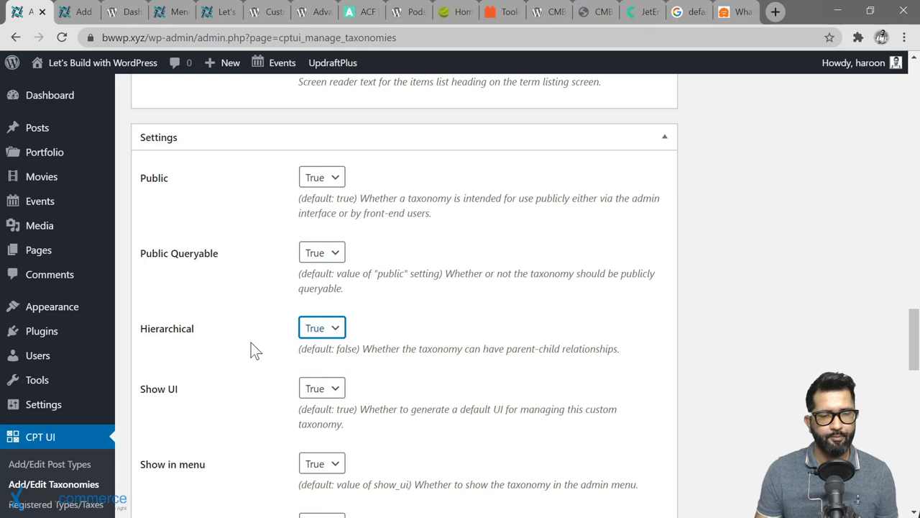
Step: Set the genre taxonomy's Rewrite With Front option to False
{"action": "scroll", "coordinate": [251, 342], "scroll_direction": "down", "scroll_amount": 2}
{"action": "scroll", "coordinate": [283, 268], "scroll_direction": "down", "scroll_amount": 5}
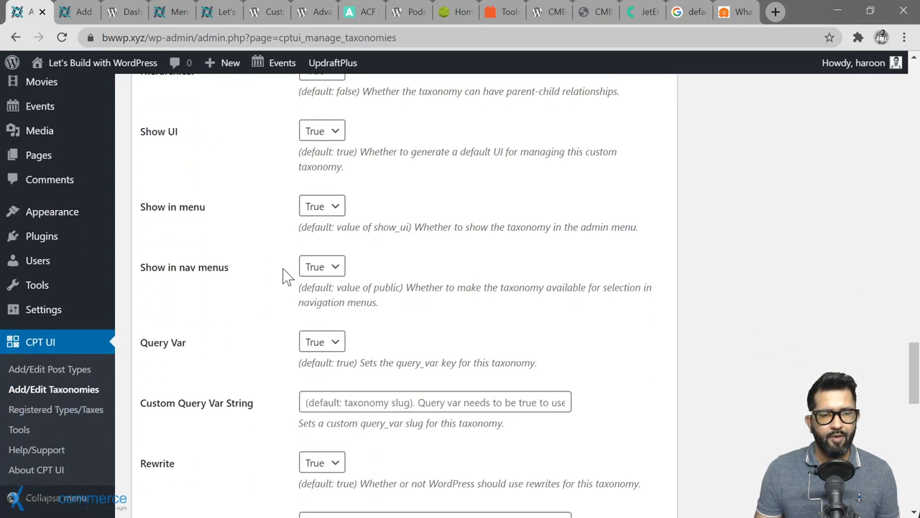
{"action": "scroll", "coordinate": [285, 275], "scroll_direction": "down", "scroll_amount": 1}
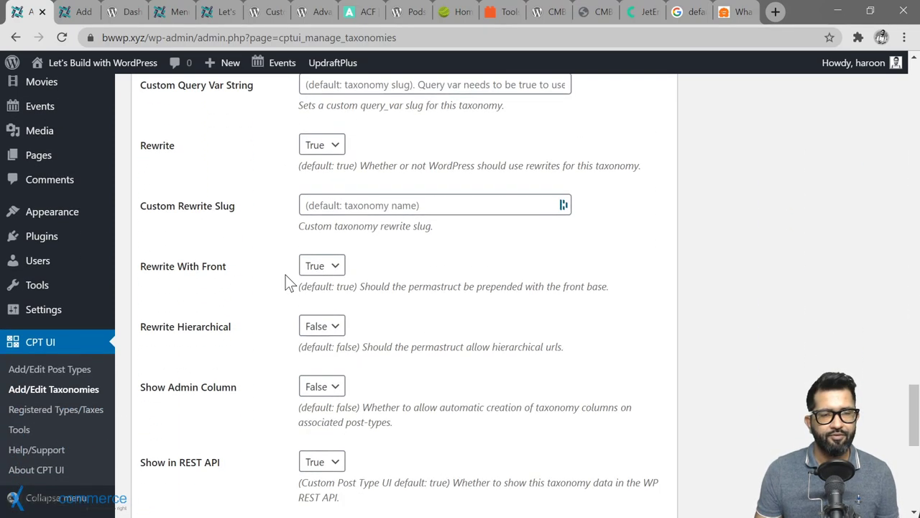
{"action": "scroll", "coordinate": [285, 275], "scroll_direction": "down", "scroll_amount": 1}
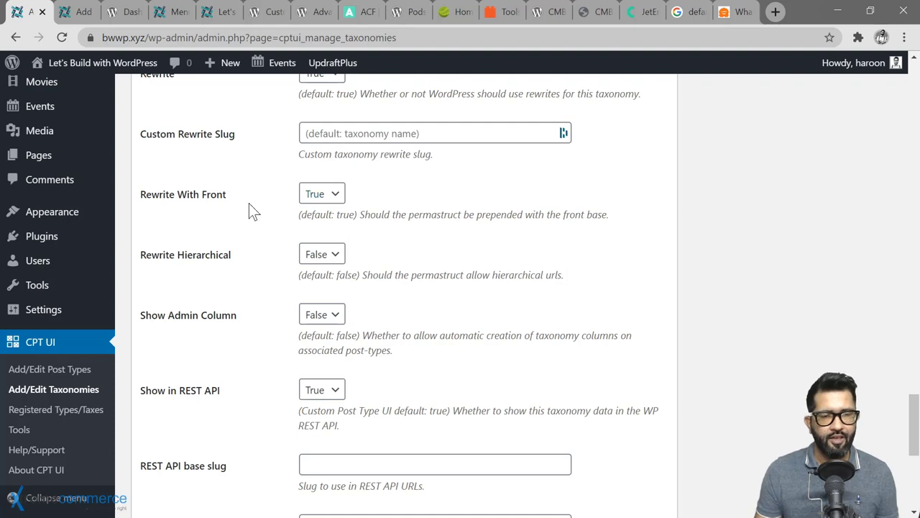
{"action": "left_click", "coordinate": [329, 201]}
{"action": "left_click", "coordinate": [316, 210]}
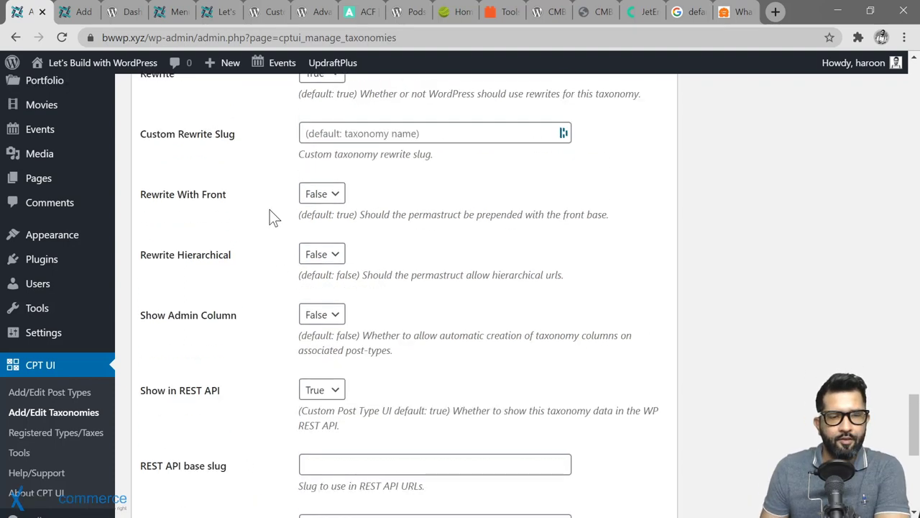
{"action": "scroll", "coordinate": [269, 208], "scroll_direction": "down", "scroll_amount": 1}
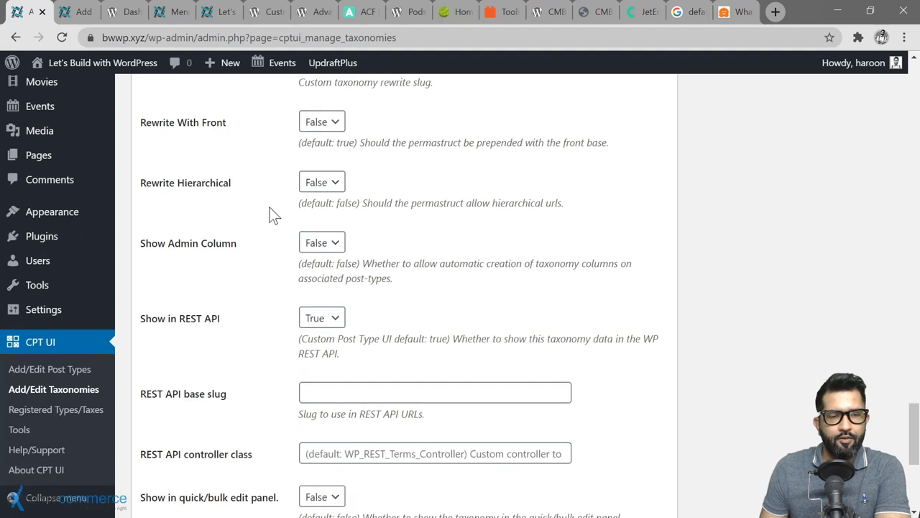
{"action": "left_click", "coordinate": [337, 189]}
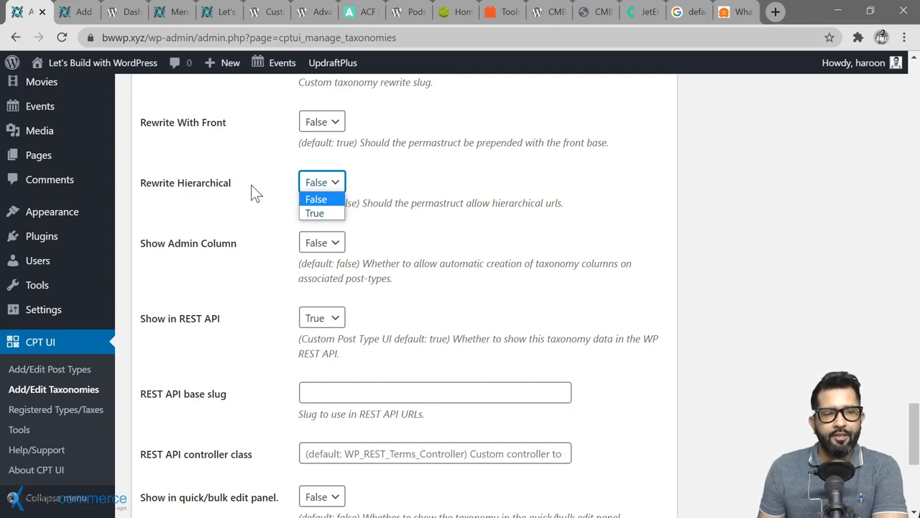
{"action": "left_click", "coordinate": [315, 214]}
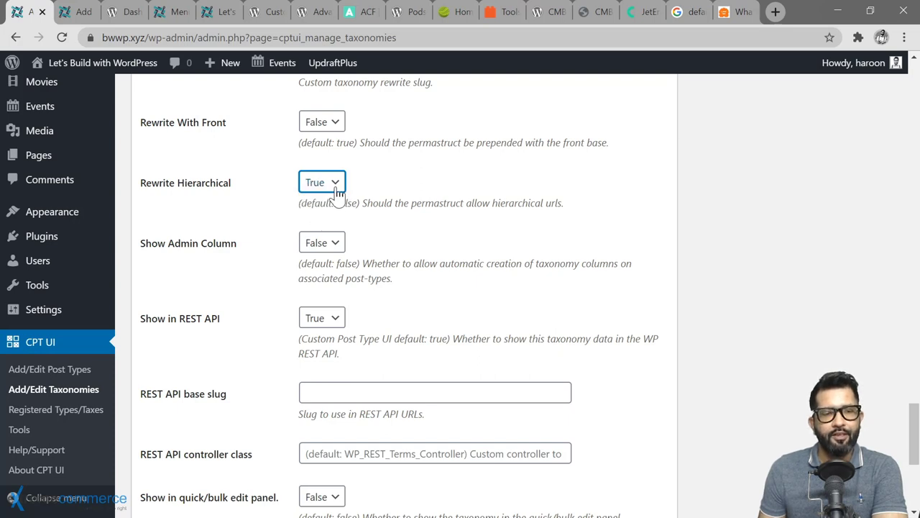
{"action": "left_click", "coordinate": [332, 184]}
{"action": "left_click", "coordinate": [316, 199]}
{"action": "left_click", "coordinate": [282, 199]}
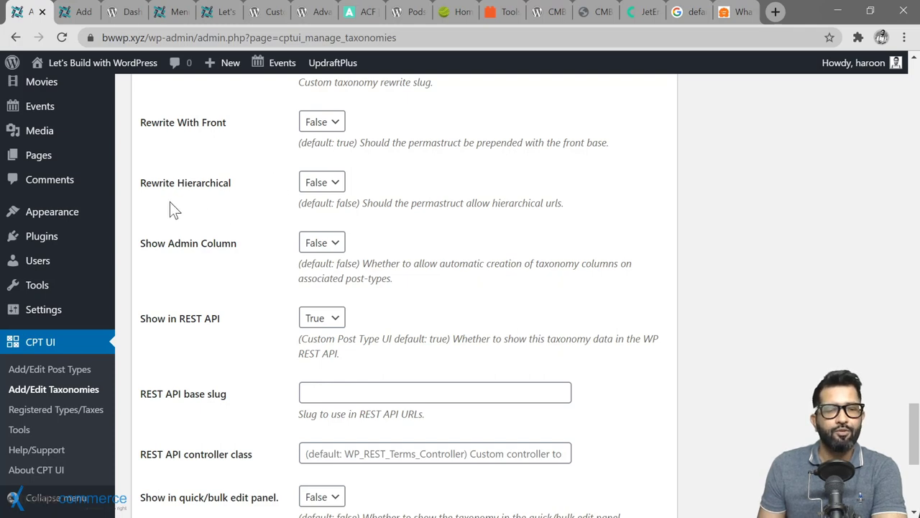
Step: Set the genre taxonomy's Rewrite Hierarchical option to True
{"action": "left_click", "coordinate": [317, 184]}
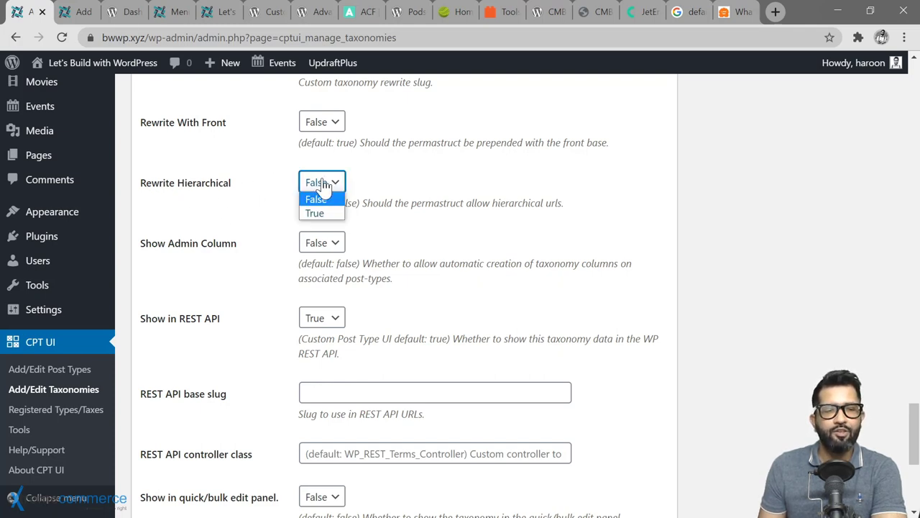
{"action": "left_click", "coordinate": [316, 212]}
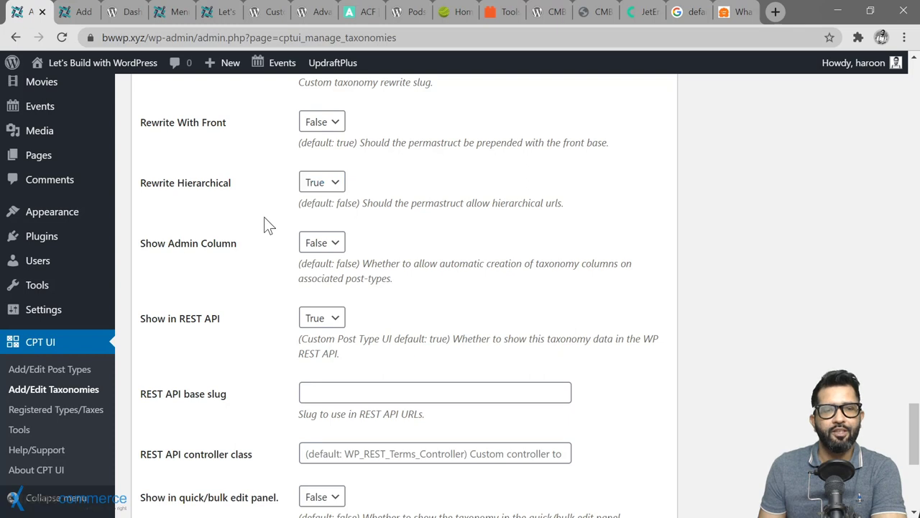
{"action": "scroll", "coordinate": [266, 223], "scroll_direction": "down", "scroll_amount": 1}
{"action": "scroll", "coordinate": [270, 219], "scroll_direction": "up", "scroll_amount": 1}
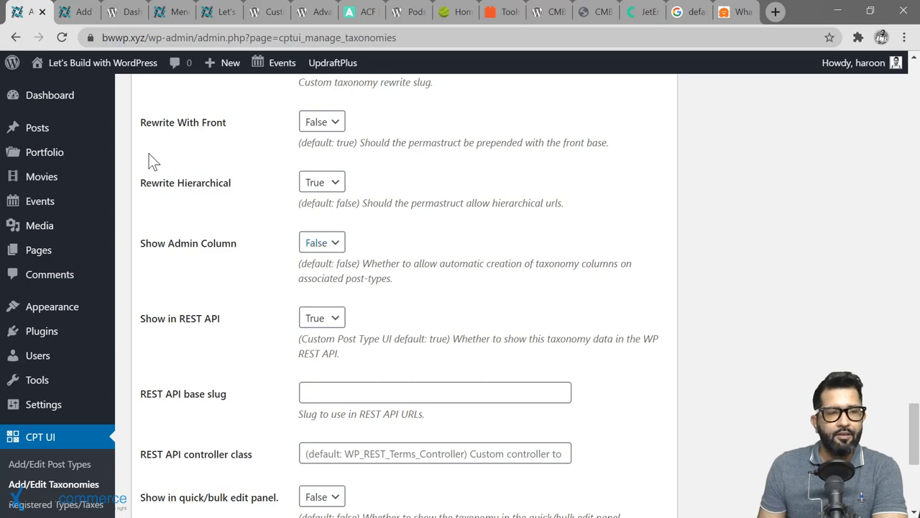
Step: Open the list of all blog posts in a separate browser tab and examine its Categories and Tags columns
{"action": "mouse_move", "coordinate": [32, 134]}
{"action": "right_click", "coordinate": [148, 128]}
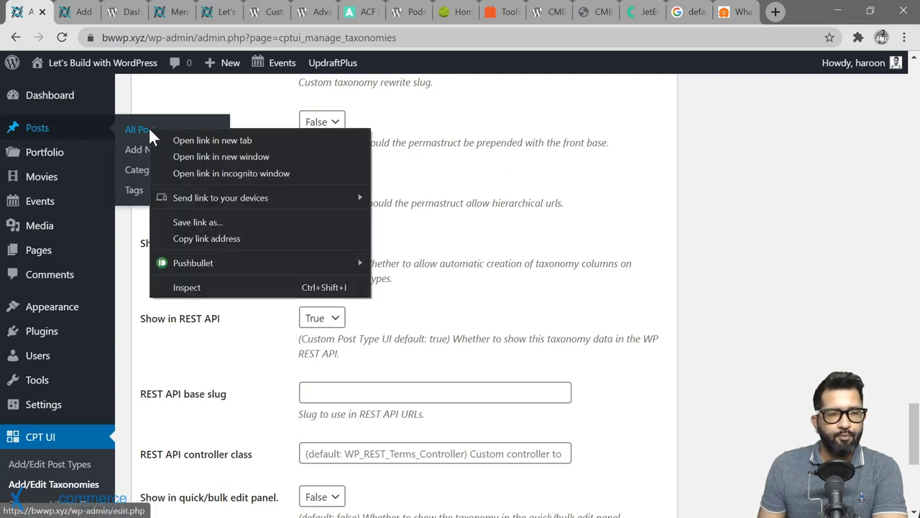
{"action": "left_click", "coordinate": [188, 138]}
{"action": "left_click", "coordinate": [115, 12]}
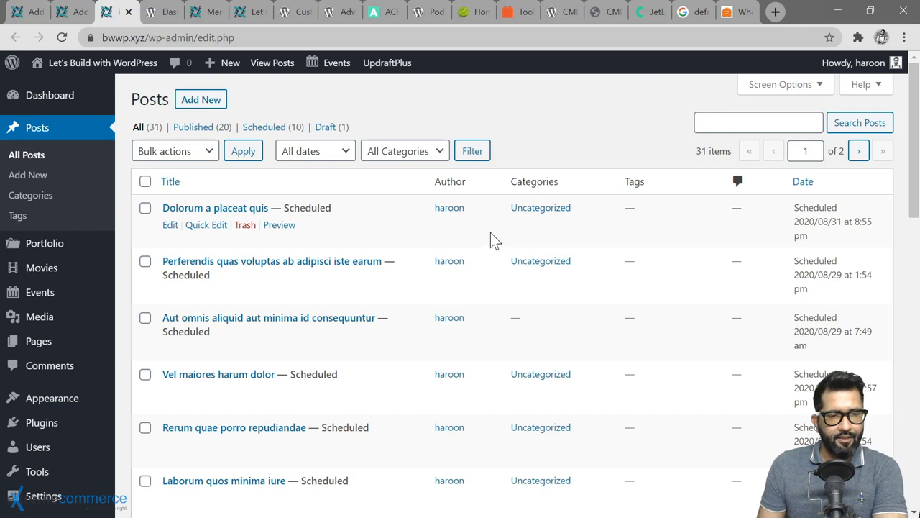
{"action": "mouse_move", "coordinate": [49, 273]}
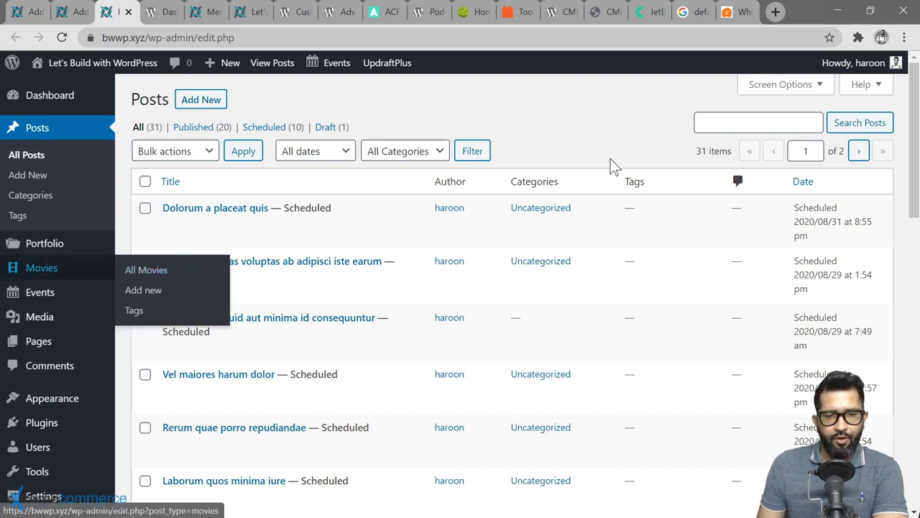
Step: Return to the genre taxonomy's settings and set Show Admin Column to True
{"action": "left_click", "coordinate": [29, 13]}
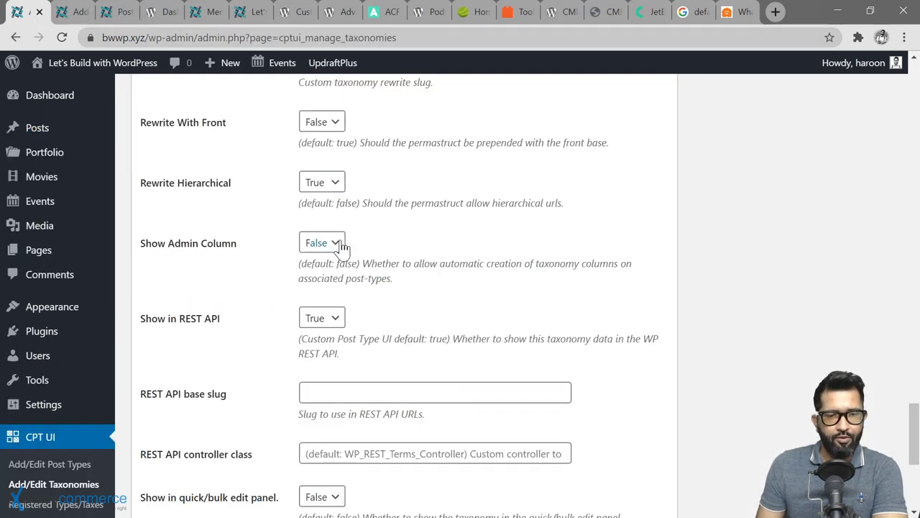
{"action": "left_click", "coordinate": [329, 243]}
{"action": "left_click", "coordinate": [324, 274]}
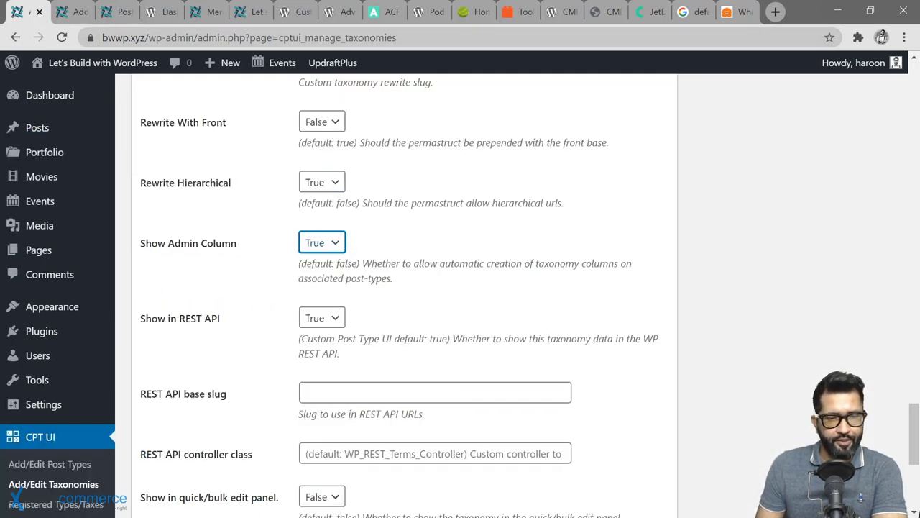
{"action": "left_click", "coordinate": [257, 279]}
Step: Review the REST API settings, and open Quick Edit for the first post in the posts list to examine its category and tag fields
{"action": "scroll", "coordinate": [268, 301], "scroll_direction": "down", "scroll_amount": 2}
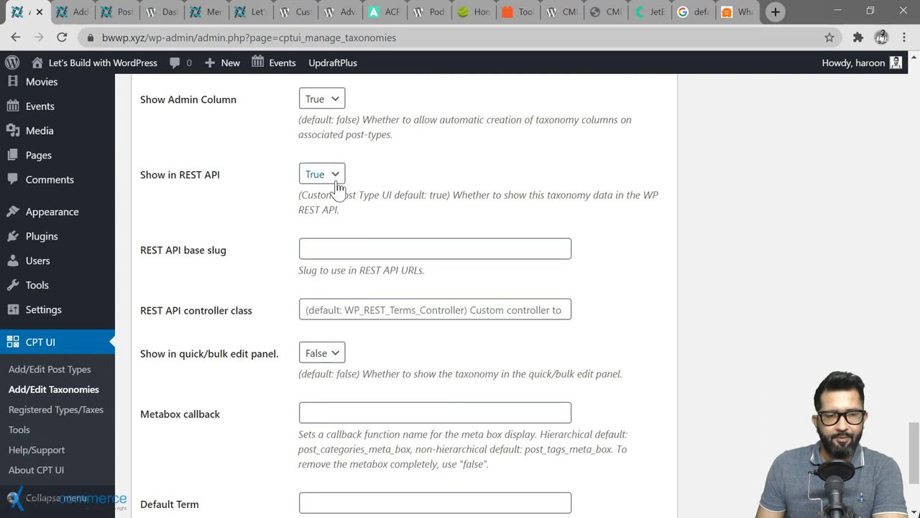
{"action": "scroll", "coordinate": [270, 219], "scroll_direction": "down", "scroll_amount": 1}
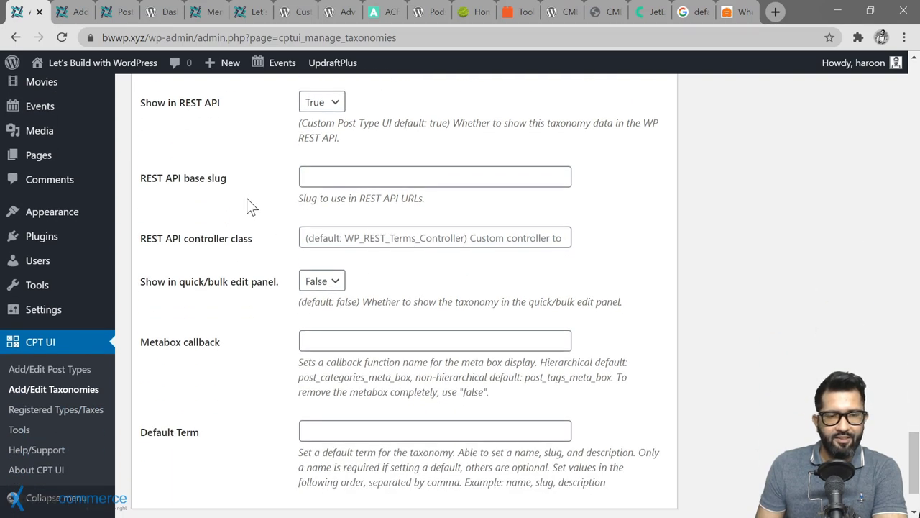
{"action": "scroll", "coordinate": [276, 203], "scroll_direction": "down", "scroll_amount": 1}
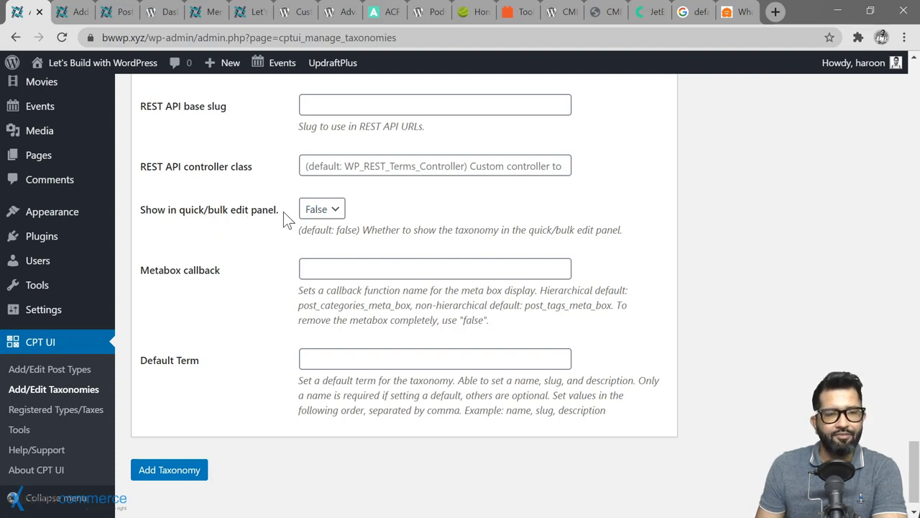
{"action": "left_click", "coordinate": [124, 12]}
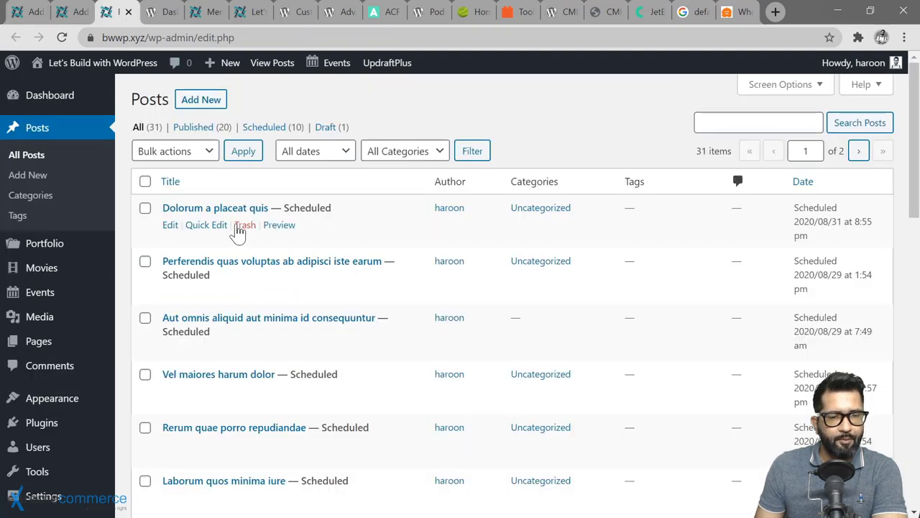
{"action": "left_click", "coordinate": [209, 228]}
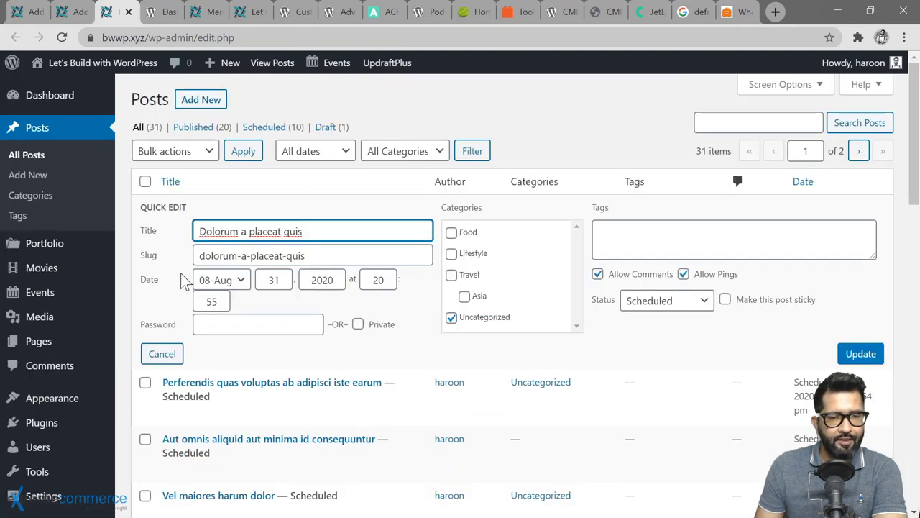
{"action": "scroll", "coordinate": [551, 199], "scroll_direction": "down", "scroll_amount": 1}
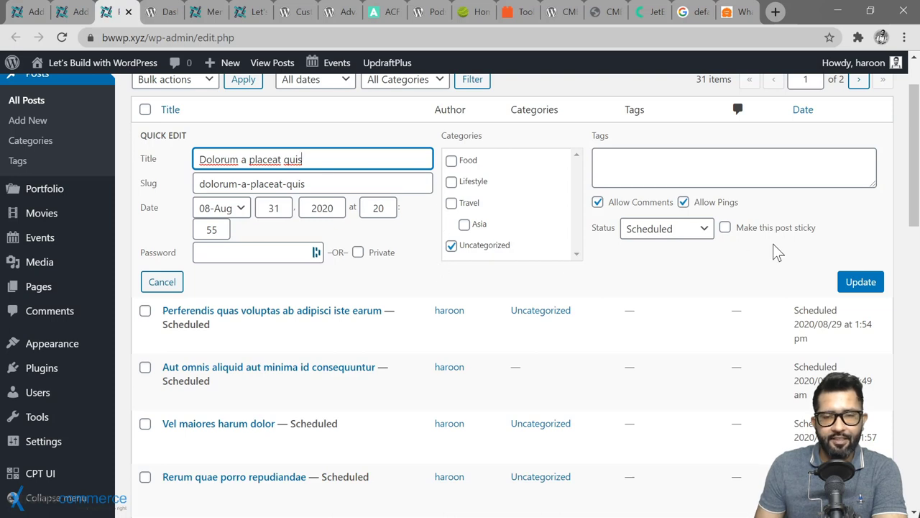
Step: Return to the genre taxonomy's settings and set Show in quick/bulk edit panel to True
{"action": "left_click", "coordinate": [32, 13]}
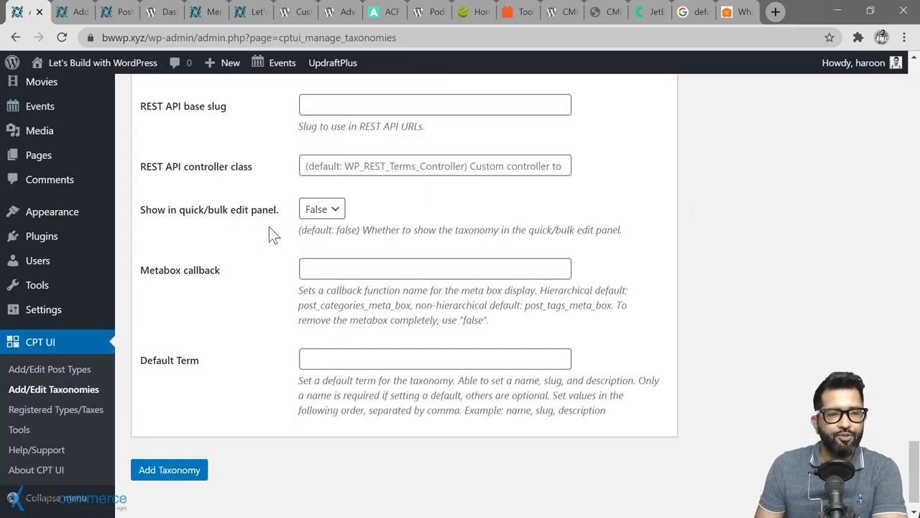
{"action": "left_click", "coordinate": [335, 210]}
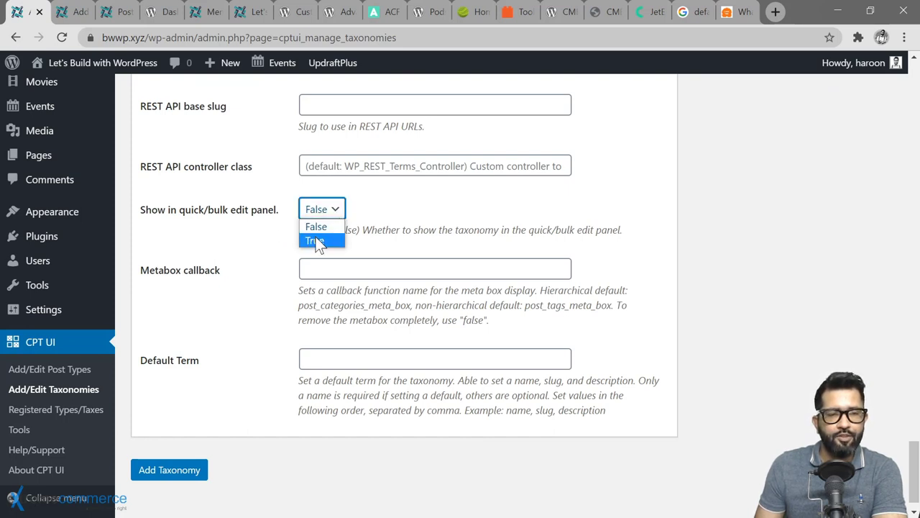
{"action": "left_click", "coordinate": [316, 241]}
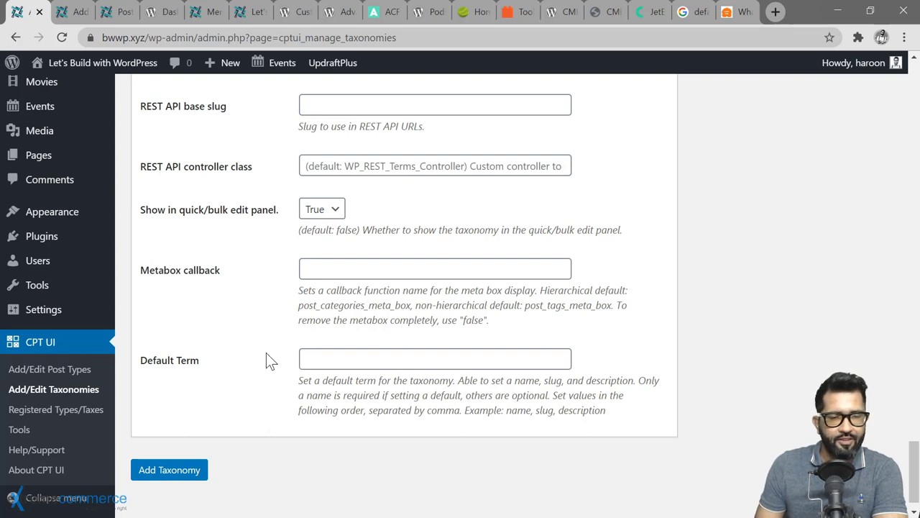
Step: Open the blog post categories page in a separate browser tab and examine the listed categories, including the default one
{"action": "scroll", "coordinate": [248, 353], "scroll_direction": "down", "scroll_amount": 1}
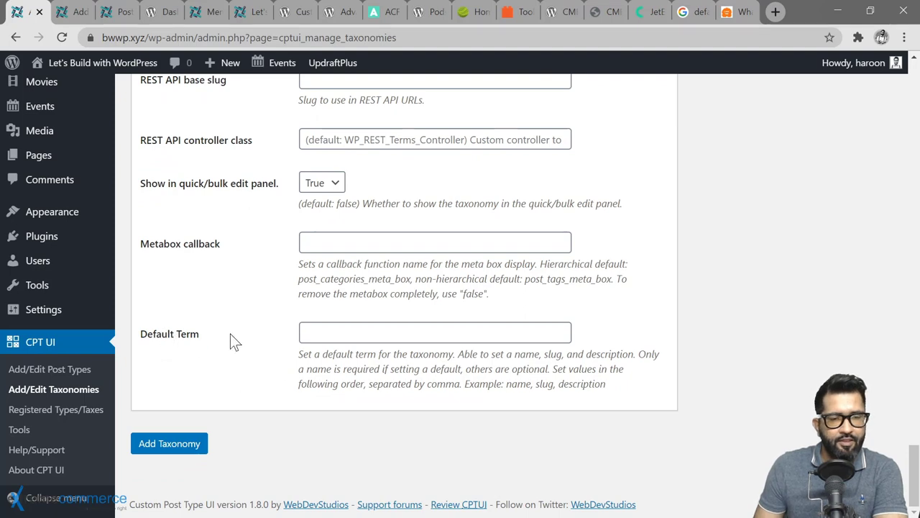
{"action": "scroll", "coordinate": [259, 330], "scroll_direction": "up", "scroll_amount": 15}
{"action": "mouse_move", "coordinate": [35, 130]}
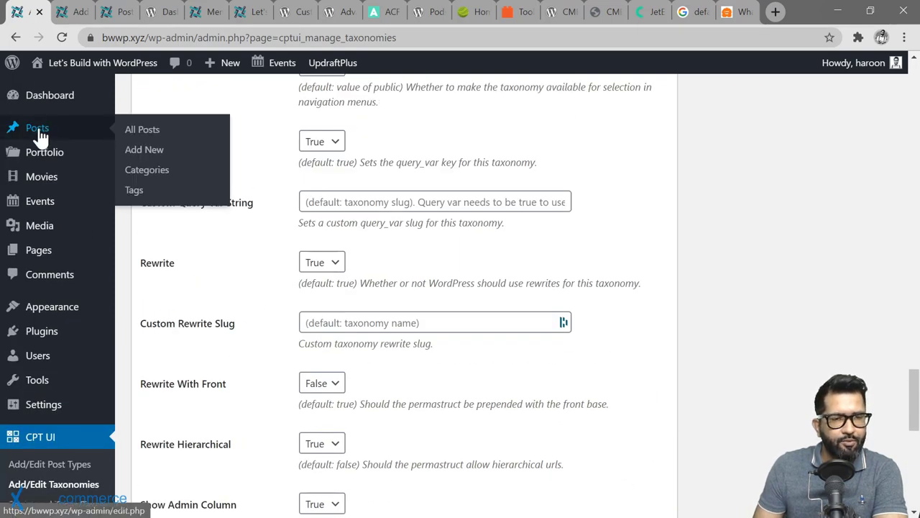
{"action": "right_click", "coordinate": [154, 173]}
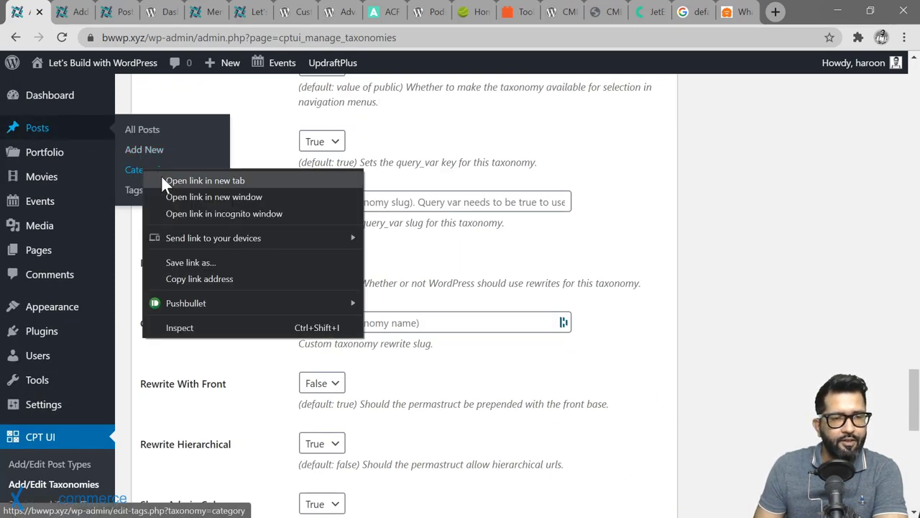
{"action": "left_click", "coordinate": [162, 180]}
{"action": "key", "text": "ctrl+4"}
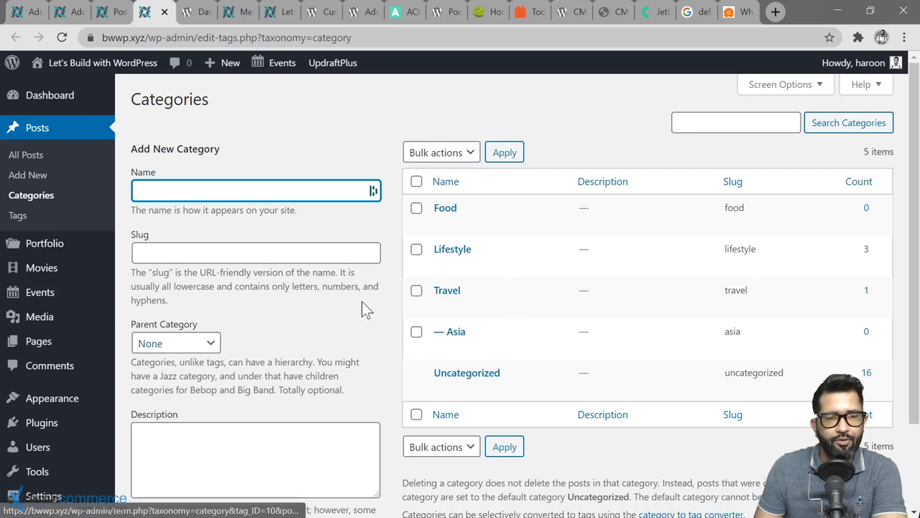
Step: Return to the genre taxonomy's settings, leave Default Term empty, and add the taxonomy
{"action": "left_click", "coordinate": [22, 15]}
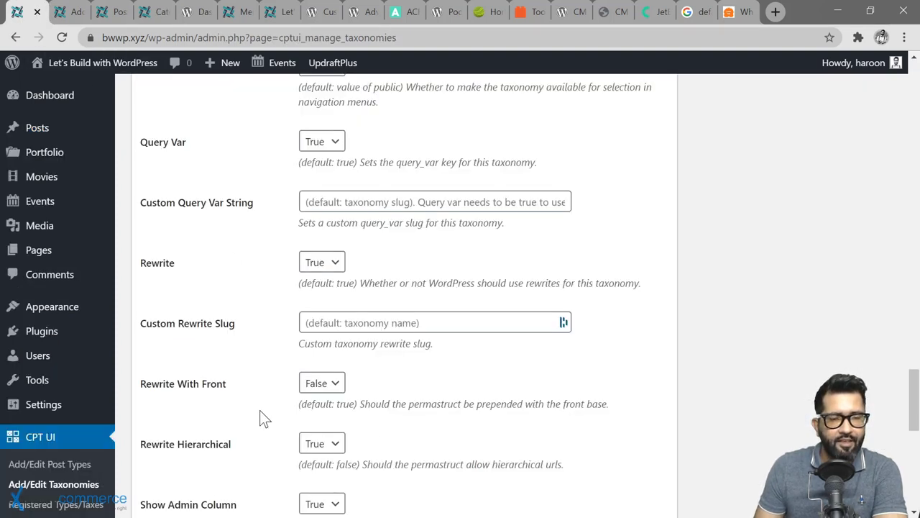
{"action": "scroll", "coordinate": [260, 410], "scroll_direction": "down", "scroll_amount": 6}
{"action": "scroll", "coordinate": [263, 417], "scroll_direction": "down", "scroll_amount": 2}
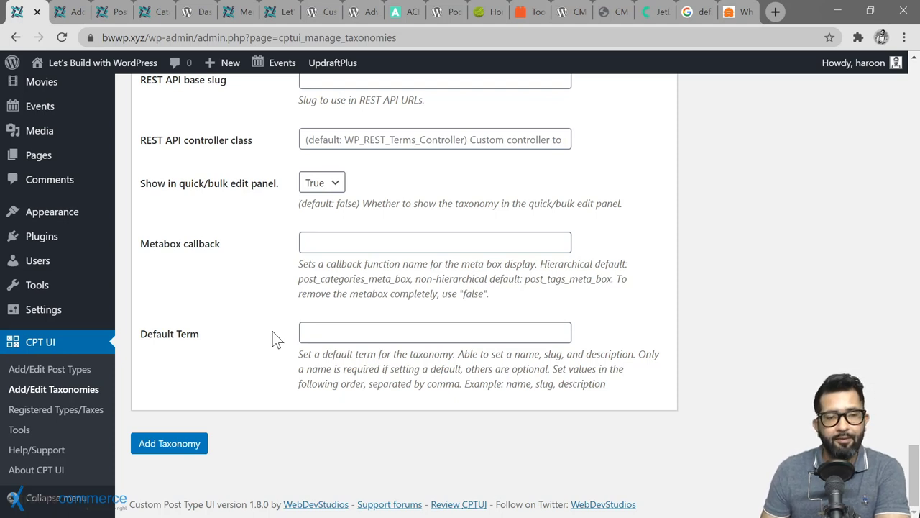
{"action": "left_click", "coordinate": [316, 332]}
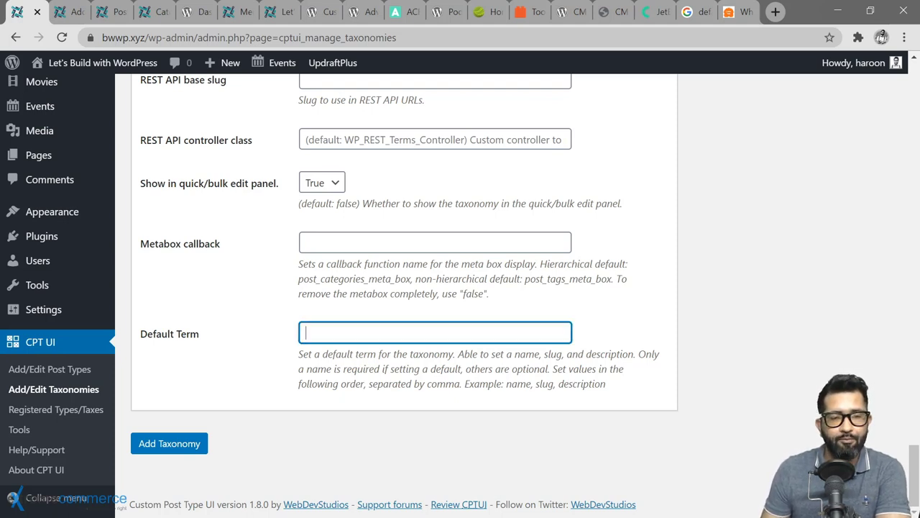
{"action": "left_click", "coordinate": [255, 335]}
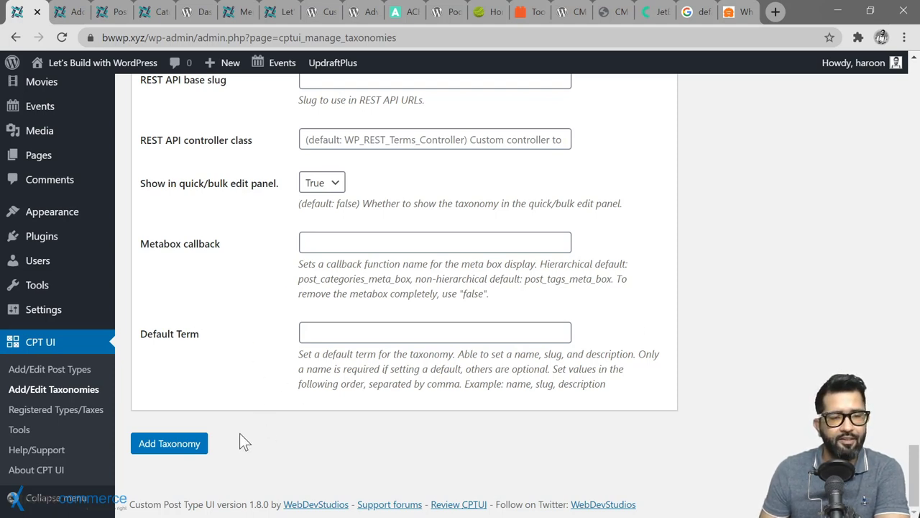
{"action": "left_click", "coordinate": [165, 444]}
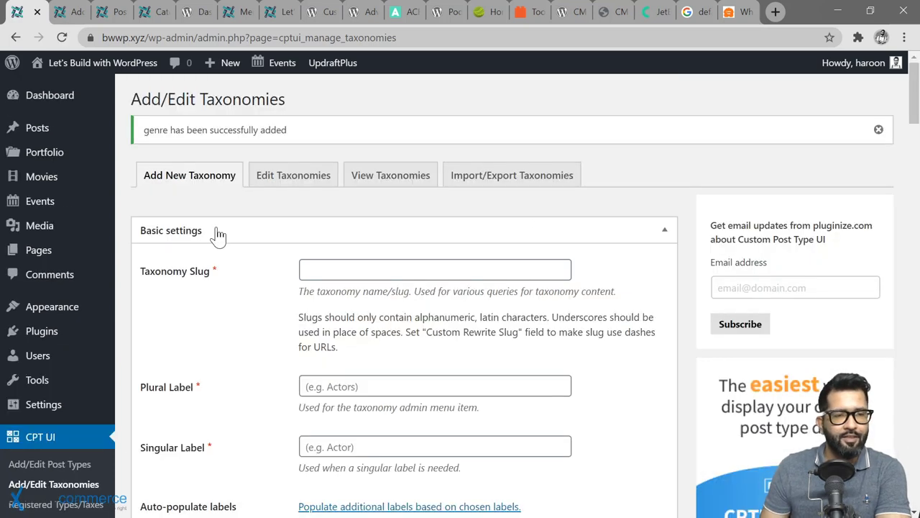
{"action": "mouse_move", "coordinate": [45, 177]}
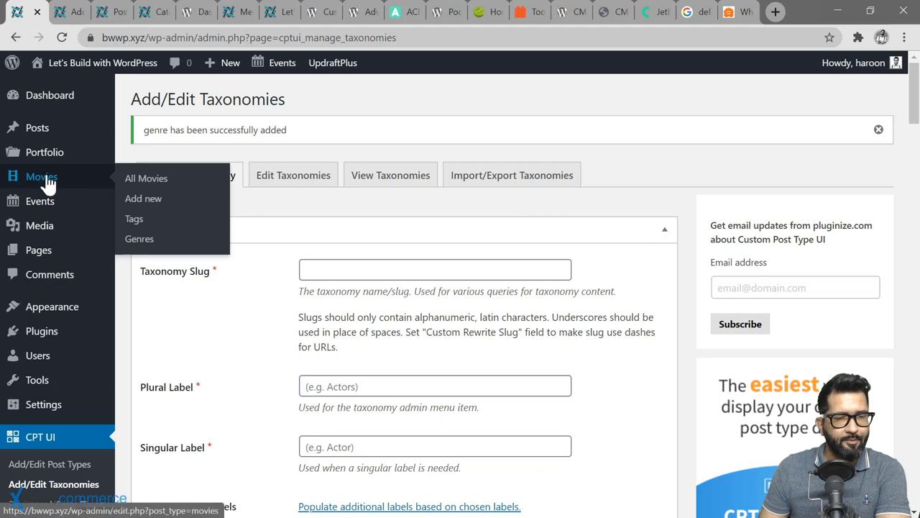
Step: Open a new movie entry and examine its Tags and Genres boxes
{"action": "left_click", "coordinate": [145, 204]}
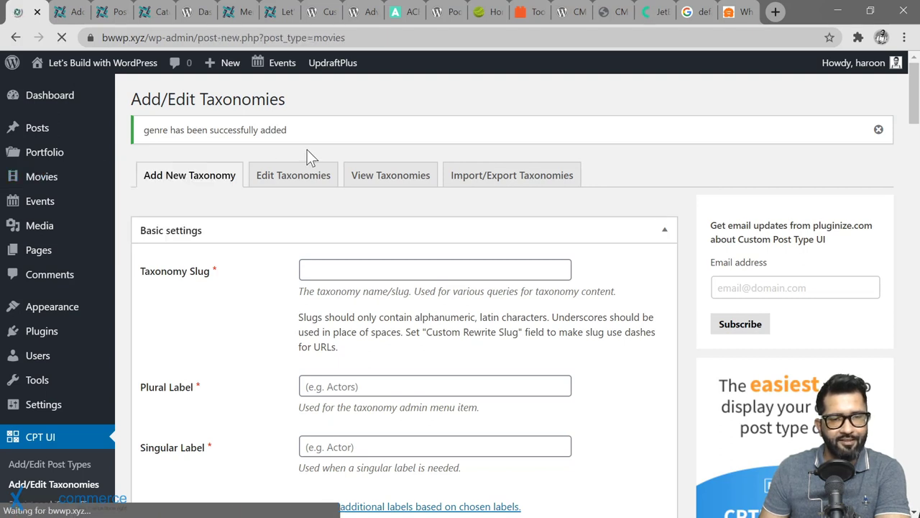
{"action": "scroll", "coordinate": [744, 366], "scroll_direction": "down", "scroll_amount": 2}
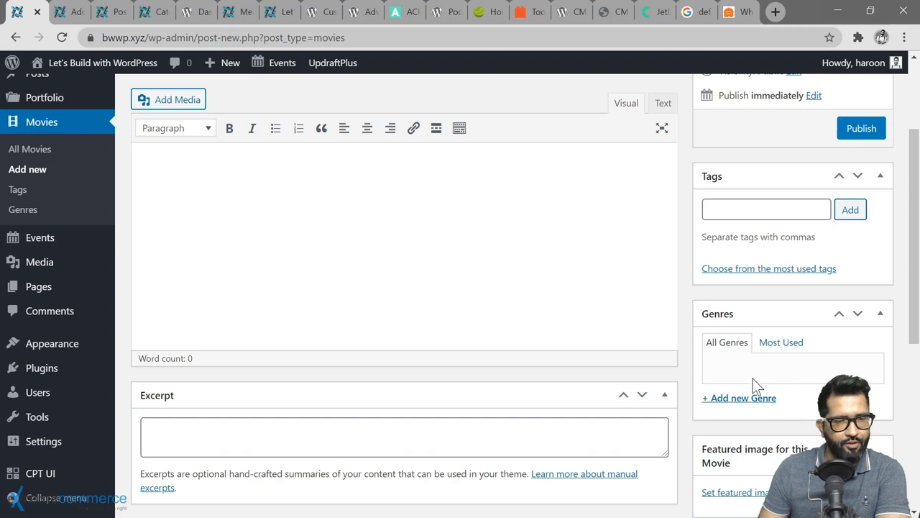
{"action": "scroll", "coordinate": [210, 151], "scroll_direction": "up", "scroll_amount": 2}
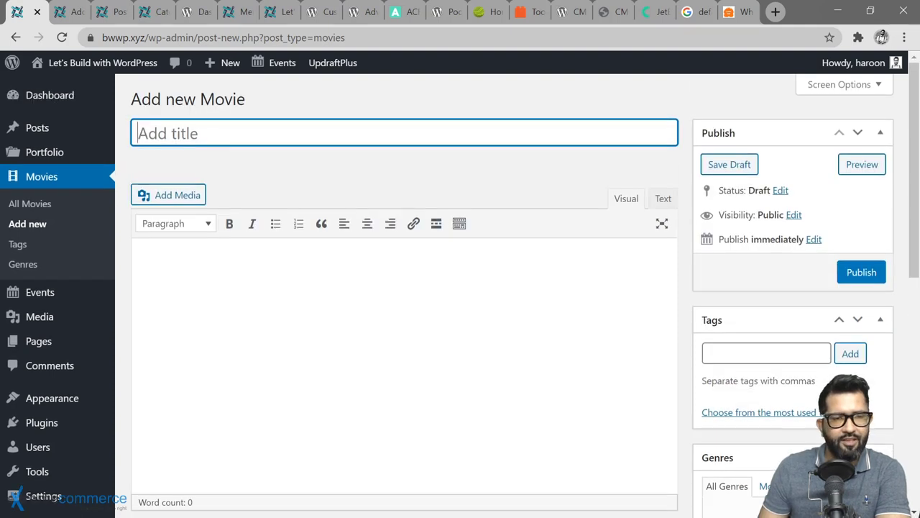
{"action": "scroll", "coordinate": [817, 376], "scroll_direction": "down", "scroll_amount": 5}
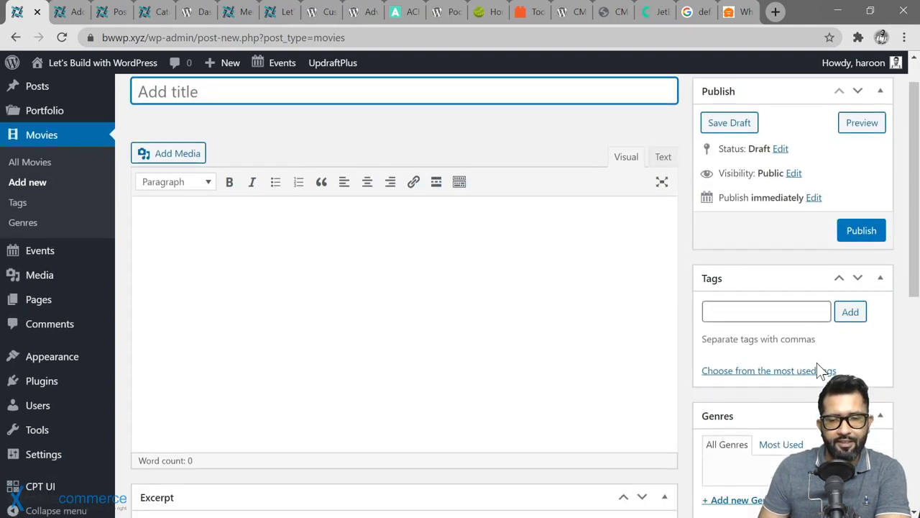
{"action": "scroll", "coordinate": [818, 360], "scroll_direction": "up", "scroll_amount": 2}
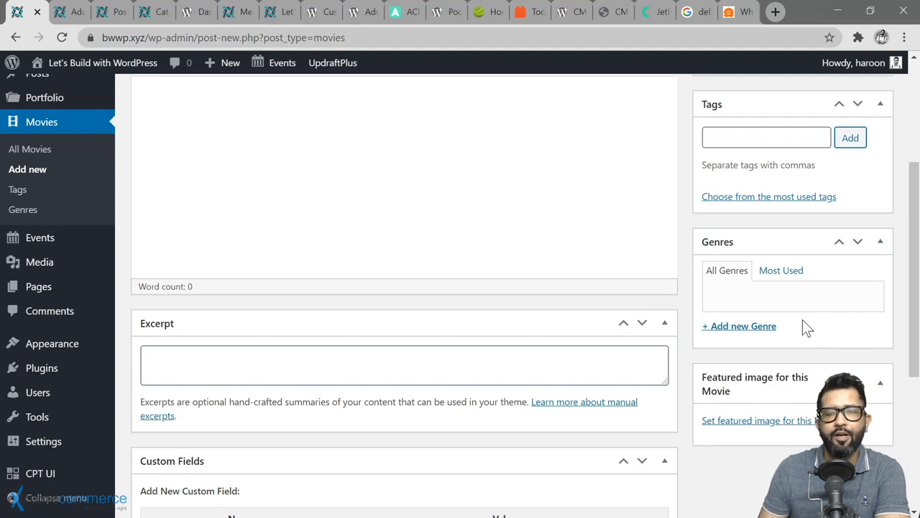
{"action": "left_click", "coordinate": [760, 329]}
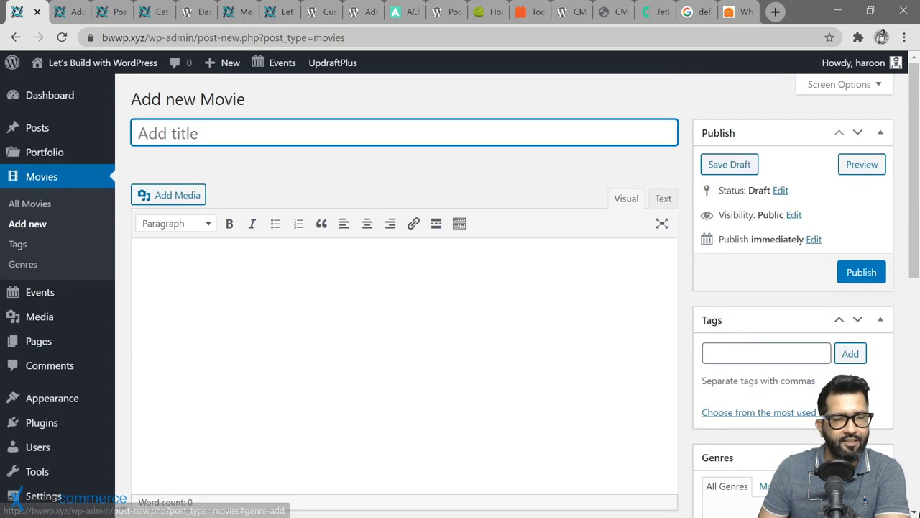
Step: Open the movie genres page and add the genres Action, Adventure and Thriller
{"action": "left_click", "coordinate": [21, 264]}
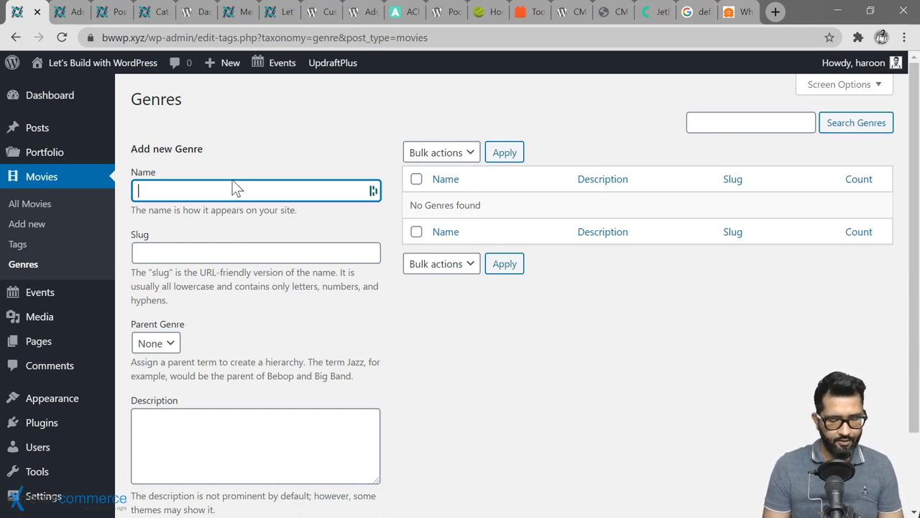
{"action": "type", "text": "Action"}
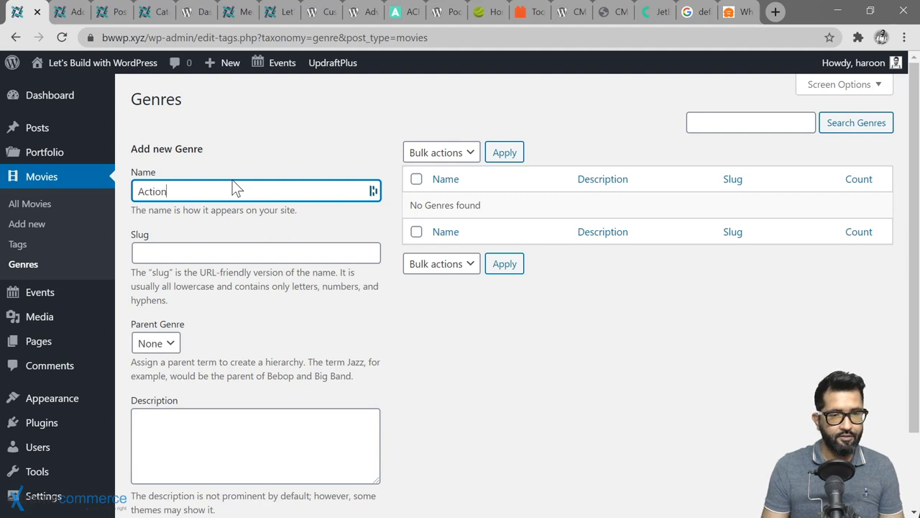
{"action": "key", "text": "Return"}
{"action": "type", "text": "Adventure"}
{"action": "key", "text": "Return"}
{"action": "type", "text": "Thrill"}
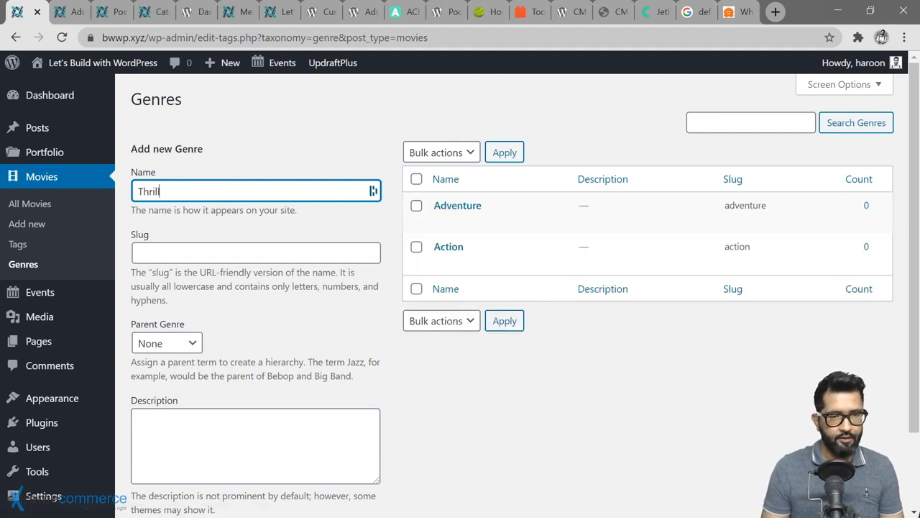
{"action": "type", "text": "er"}
{"action": "key", "text": "Return"}
Step: Add two more movie genres, Sci-Fi and Fantasy
{"action": "type", "text": "Sc"}
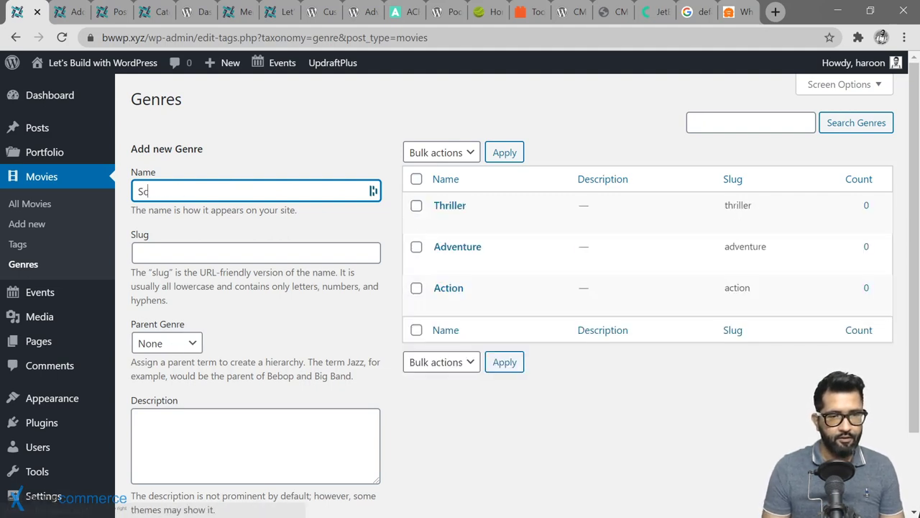
{"action": "type", "text": "i-Fi"}
{"action": "key", "text": "Return"}
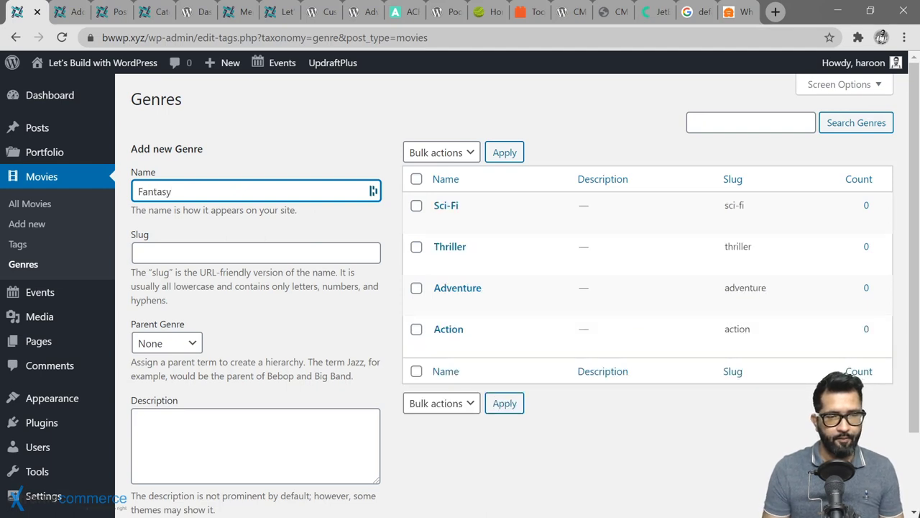
{"action": "type", "text": "Fantasy"}
{"action": "key", "text": "Return"}
Step: Start a new movie titled Interstellar and fill its body with a paragraph on the 2014 science fiction film's makers, cast and plot
{"action": "left_click", "coordinate": [31, 228]}
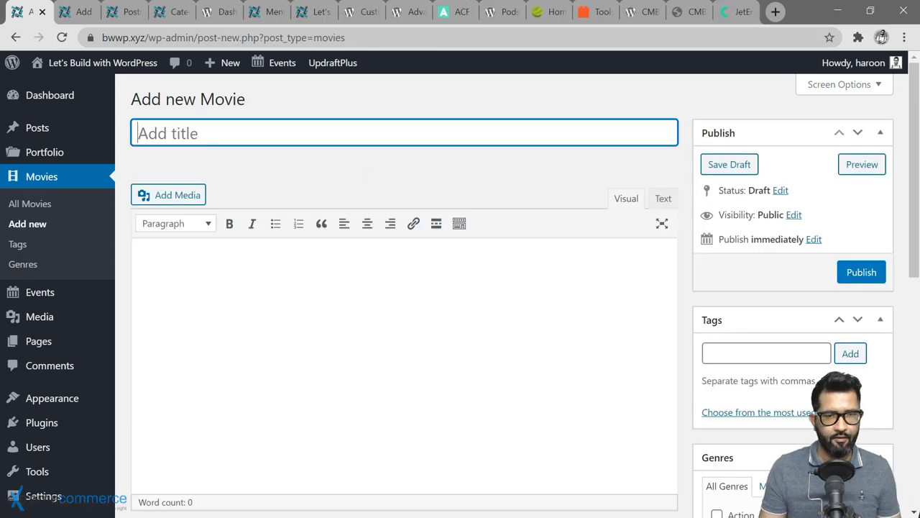
{"action": "type", "text": "Interstellar"}
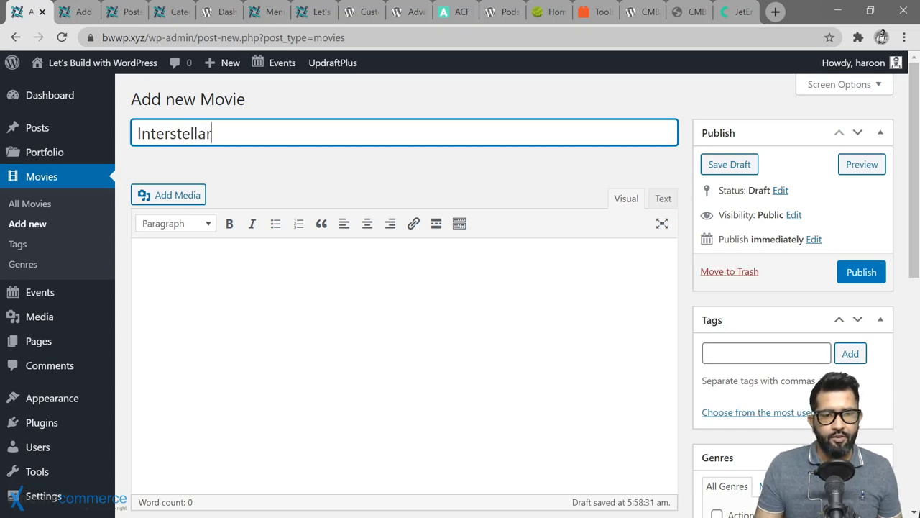
{"action": "key", "text": "Tab"}
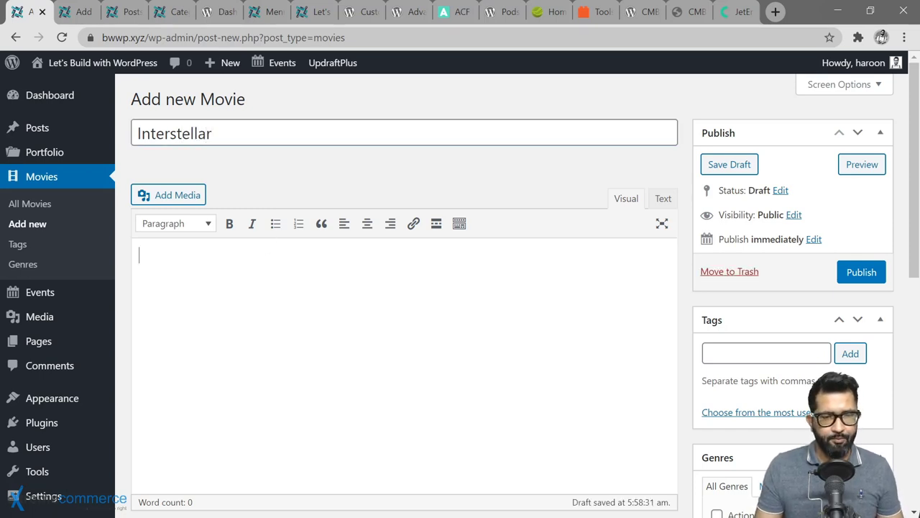
{"action": "type", "text": "Interstellar is a 2014 epic science fiction film directed, co-written and produced by Christopher Nolan. It stars Matthew McConaughey, Anne Hathaway, Jessica Chastain, Bill Irwin, Ellen Burstyn, Matt Damon, and Michael Caine. Set in a dystopian future where humanity is struggling to survive, the film follows a group of astronauts who travel through a wormhole near Saturn in search of a new home for mankind."}
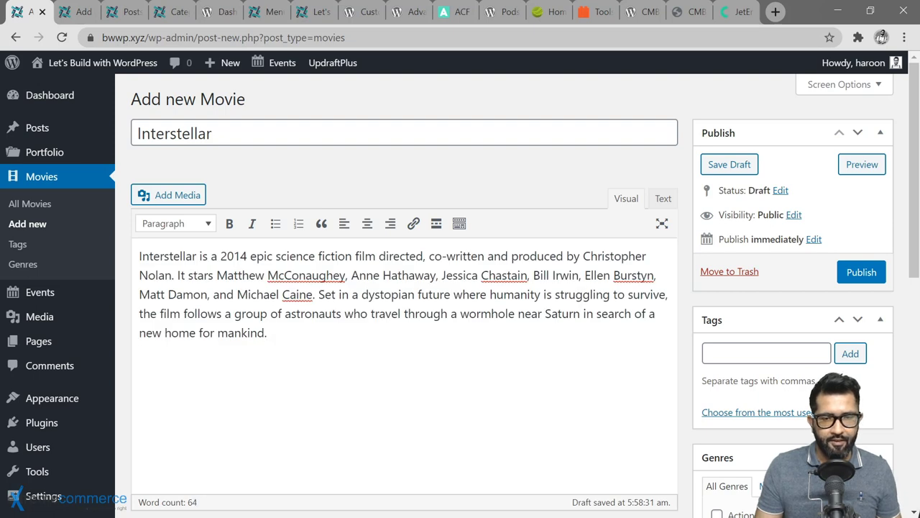
Step: Assign the Sci-Fi genre to the Interstellar movie and enter the tag featured
{"action": "scroll", "coordinate": [683, 362], "scroll_direction": "down", "scroll_amount": 1}
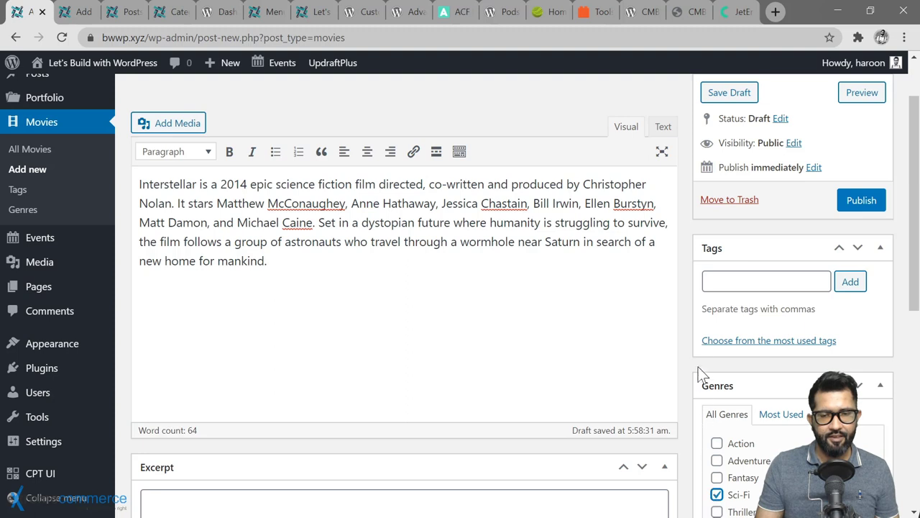
{"action": "key", "text": "BackSpace"}
{"action": "key", "text": "Tab"}
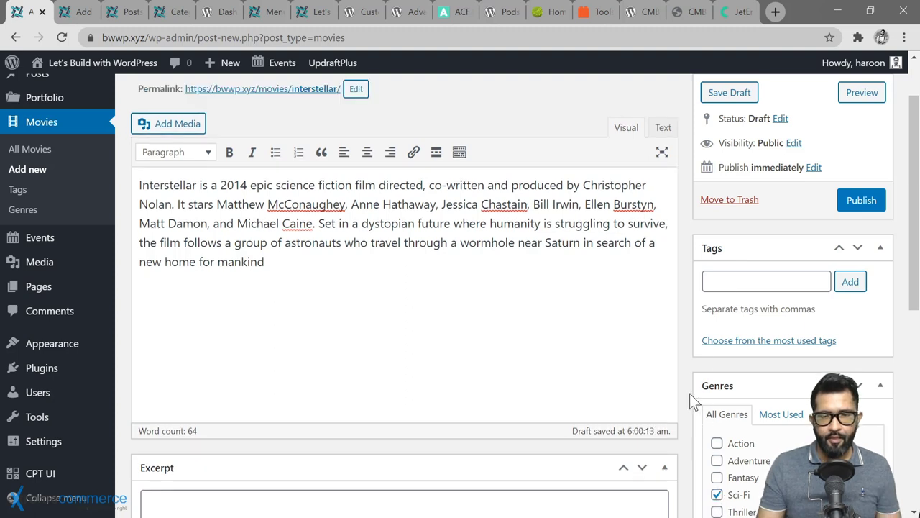
{"action": "type", "text": "featured"}
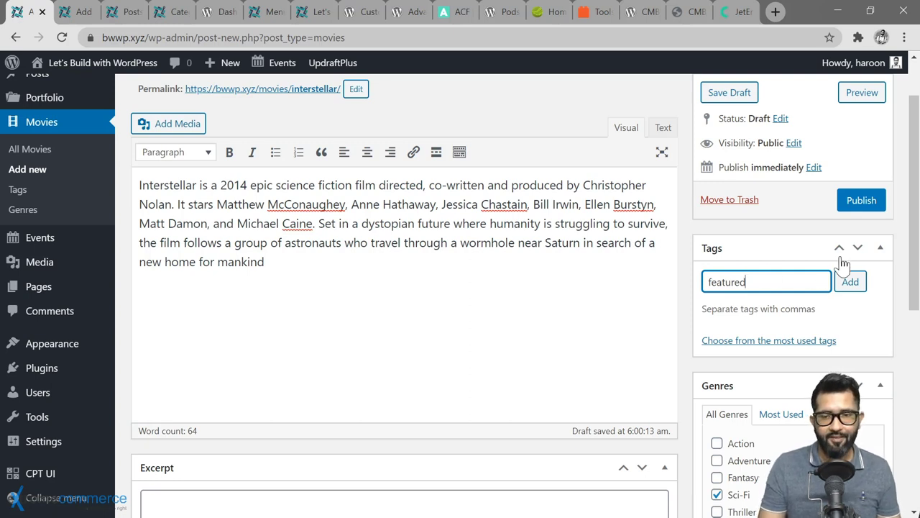
Step: Write a movie excerpt about ex-NASA pilot Cooper flying a spacecraft with a team of researchers to find a new planet for humans
{"action": "scroll", "coordinate": [698, 384], "scroll_direction": "down", "scroll_amount": 4}
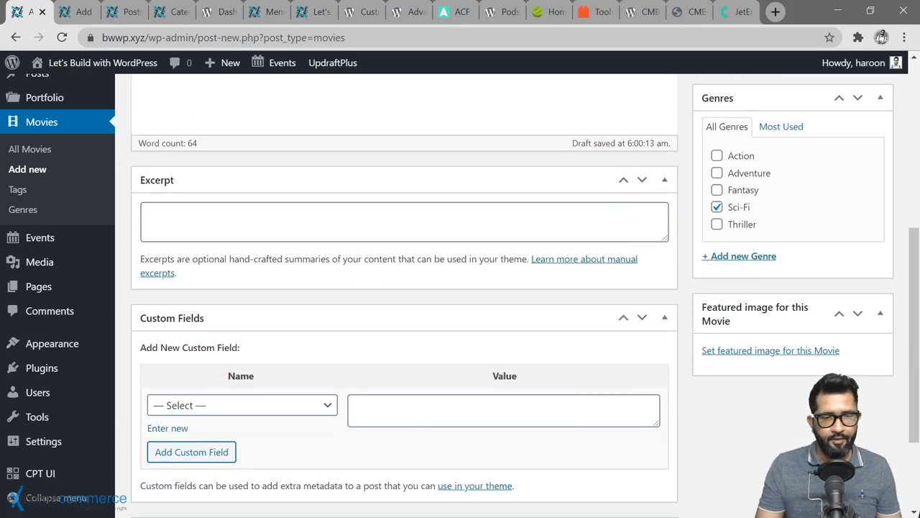
{"action": "left_click", "coordinate": [343, 220]}
{"action": "type", "text": "In the future, where Earth is becoming uninhabitable, farmer and ex-NASA pilot Cooper is asked to pilot a spacecraft along with a team of researchers to find a new planet for humans."}
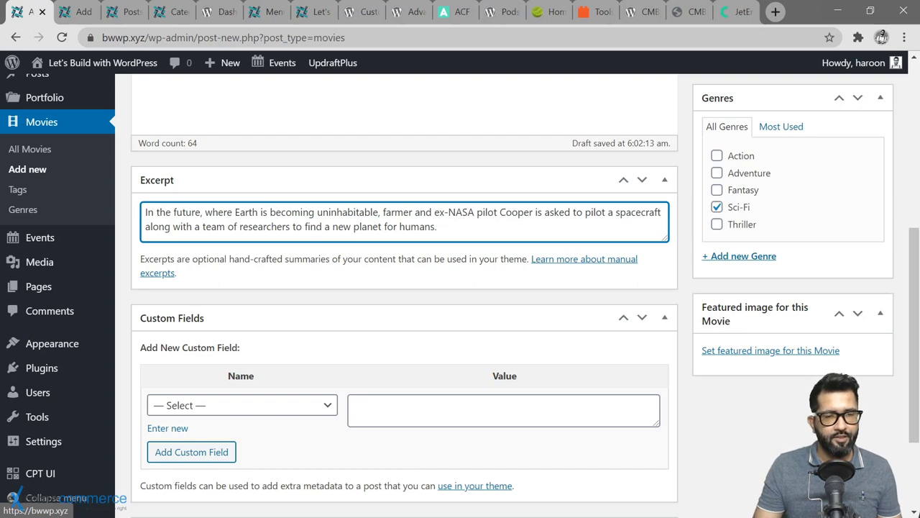
{"action": "scroll", "coordinate": [493, 207], "scroll_direction": "up", "scroll_amount": 4}
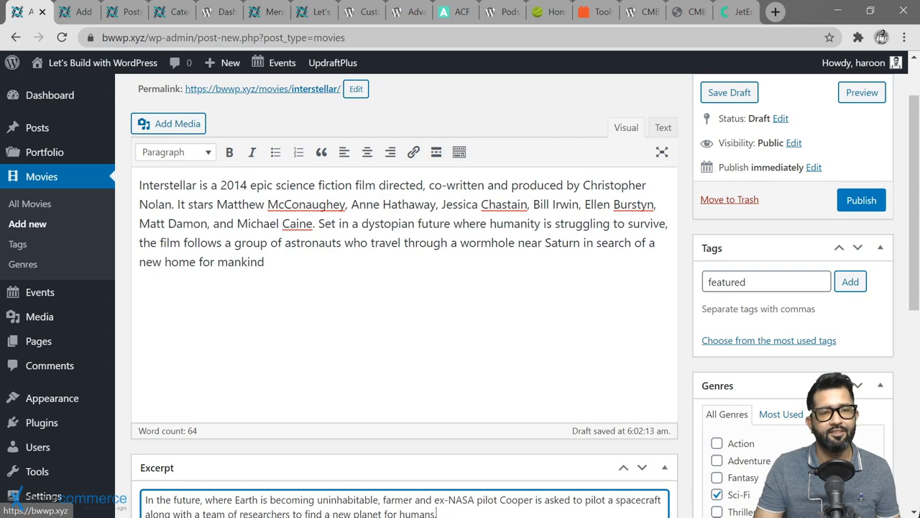
{"action": "left_click", "coordinate": [264, 262]}
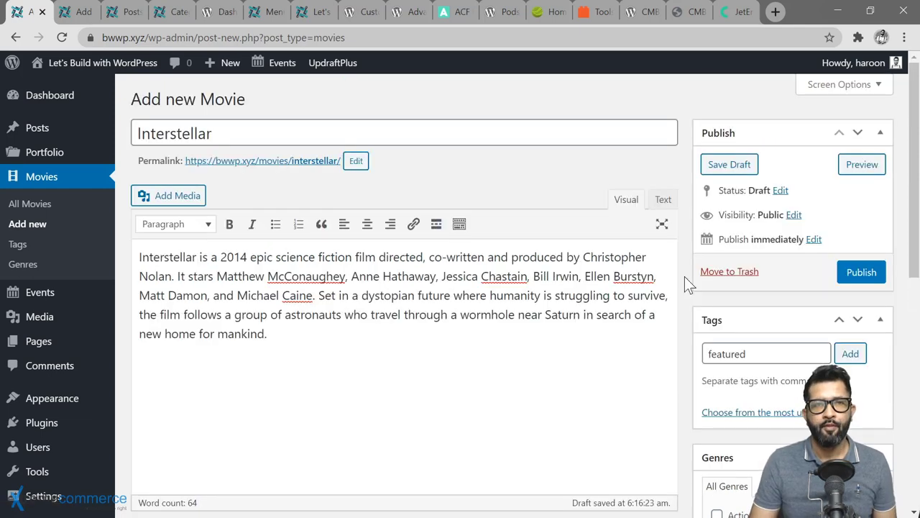
Step: Upload the Interstellar Poster image and set it as the movie's featured image
{"action": "scroll", "coordinate": [684, 277], "scroll_direction": "down", "scroll_amount": 5}
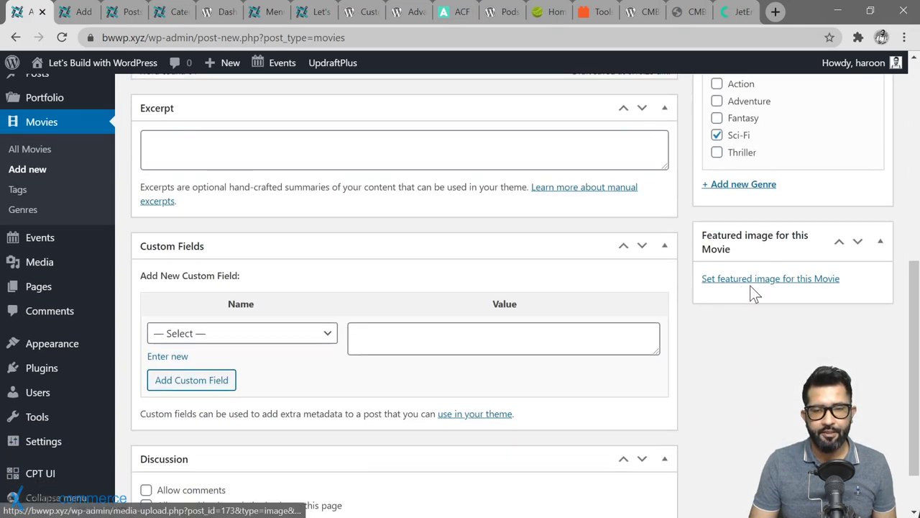
{"action": "left_click", "coordinate": [765, 280]}
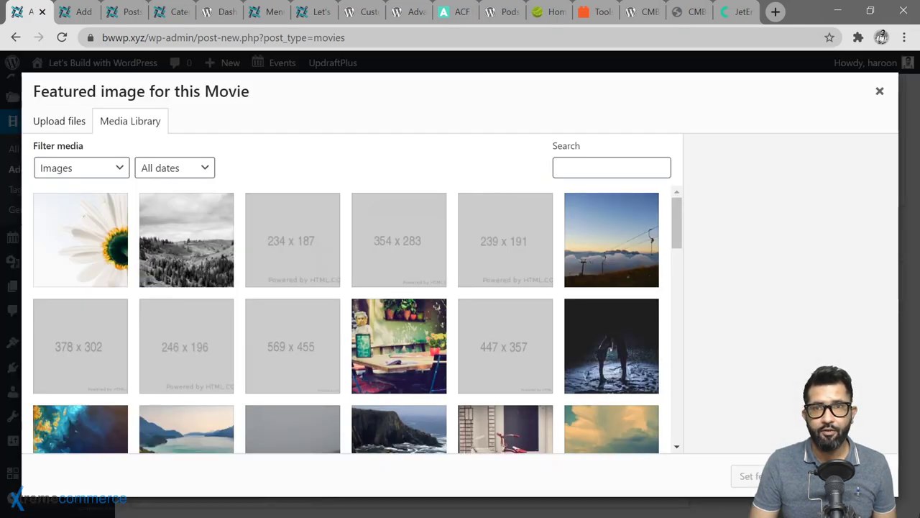
{"action": "left_click_drag", "start_coordinate": [367, 22], "coordinate": [186, 265]}
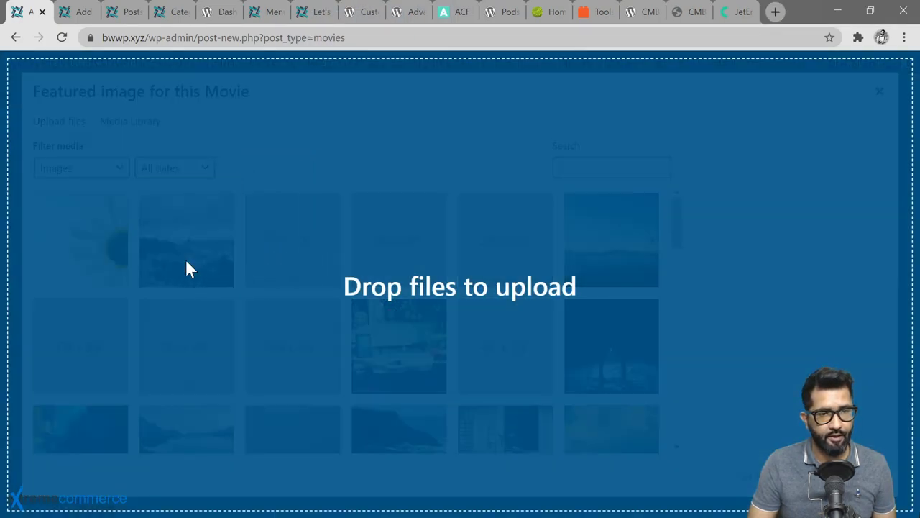
{"action": "scroll", "coordinate": [748, 368], "scroll_direction": "down", "scroll_amount": 3}
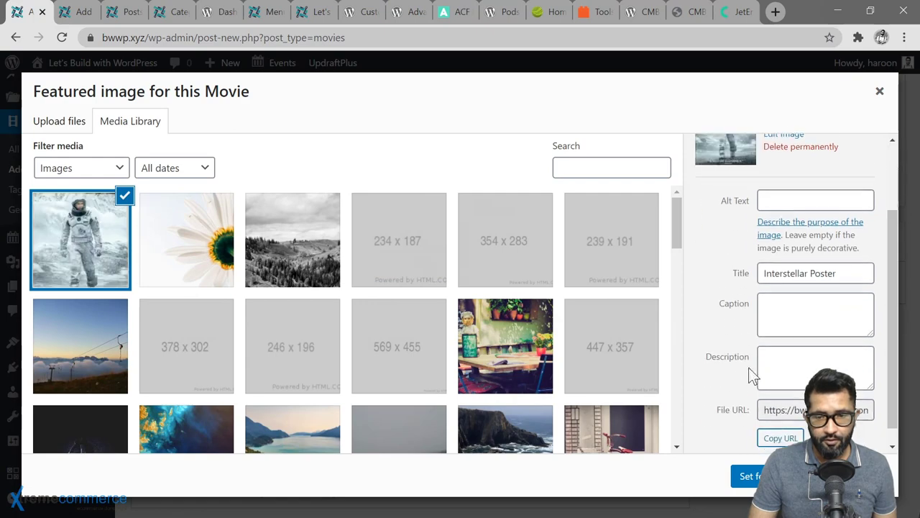
{"action": "left_click", "coordinate": [755, 475]}
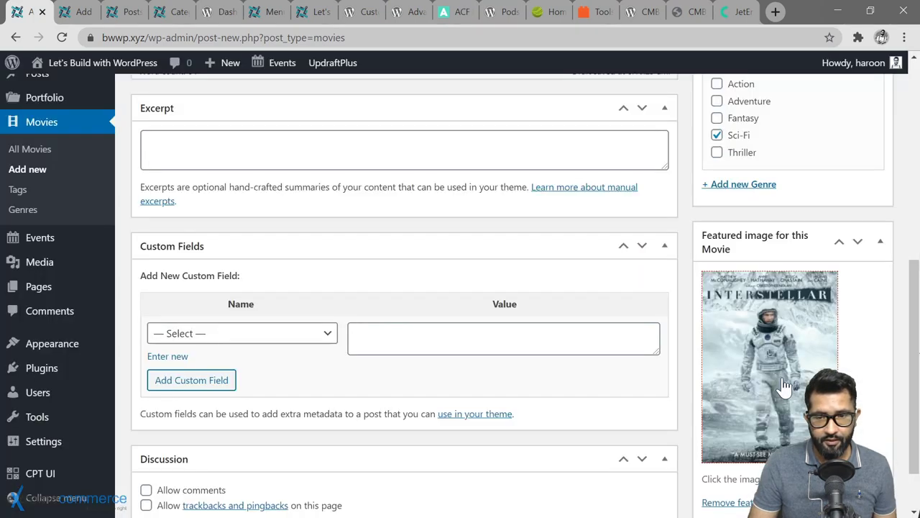
Step: Publish the Interstellar movie and open its public page in a new browser tab
{"action": "scroll", "coordinate": [723, 237], "scroll_direction": "up", "scroll_amount": 8}
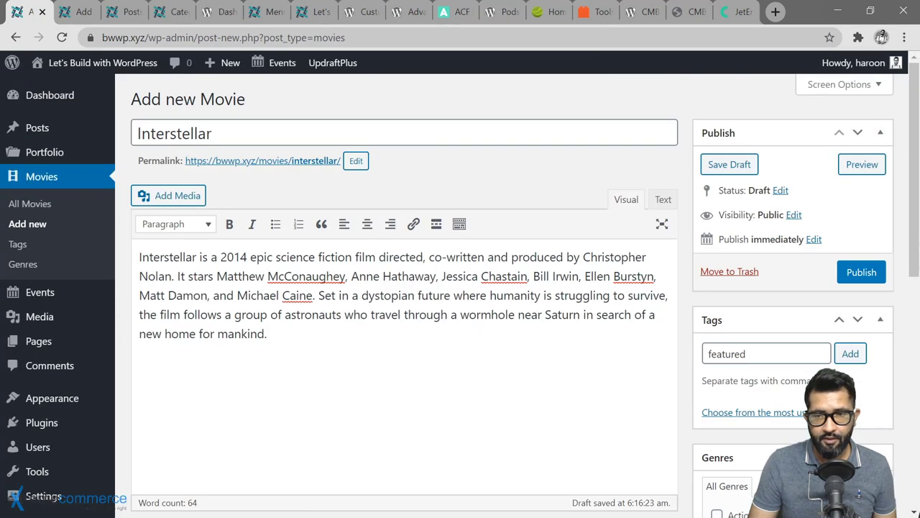
{"action": "left_click", "coordinate": [863, 279]}
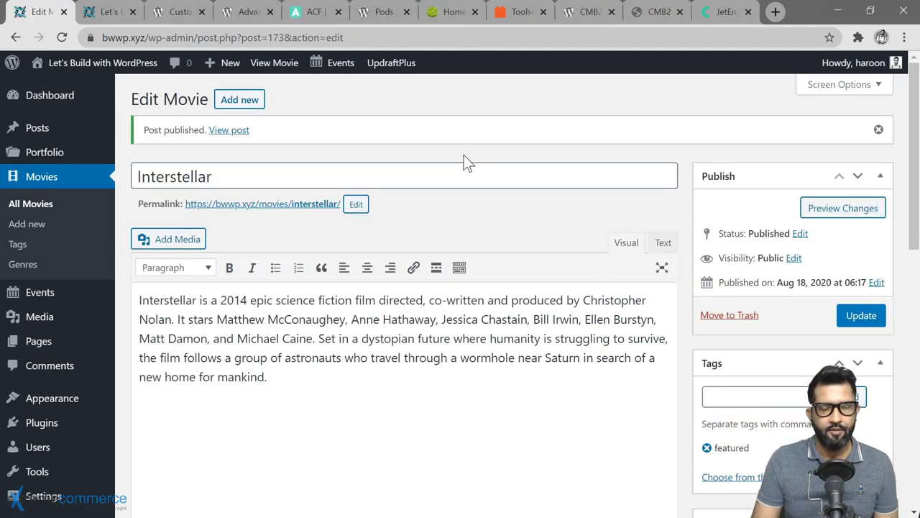
{"action": "right_click", "coordinate": [227, 139]}
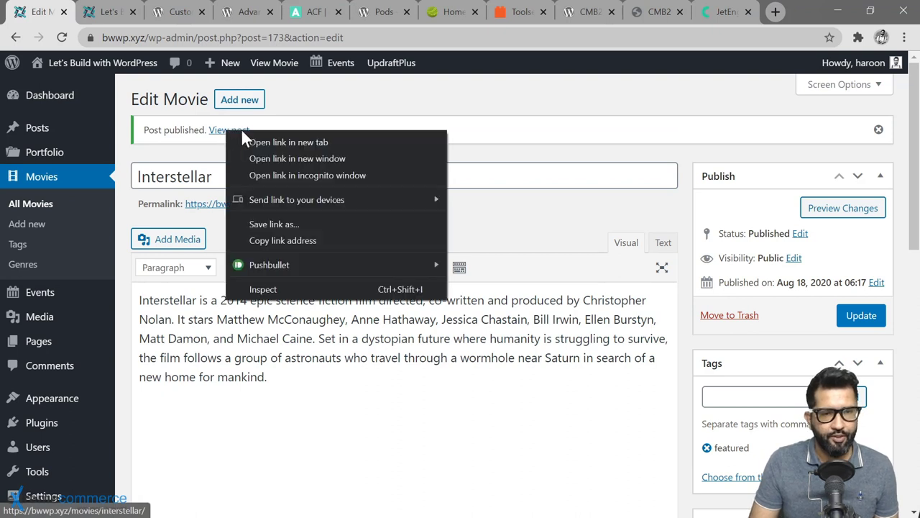
{"action": "left_click", "coordinate": [252, 140]}
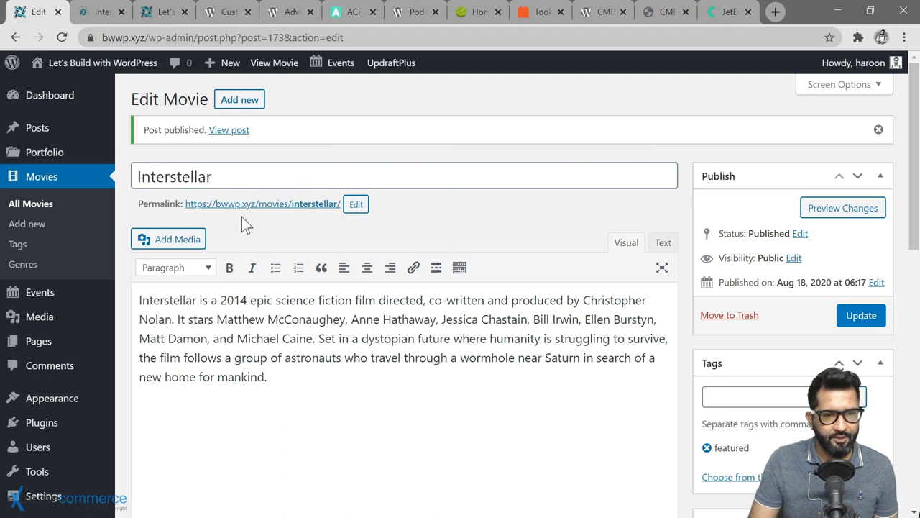
Step: View the published Interstellar page in its own browser tab and highlight the "movies" part of its address
{"action": "right_click", "coordinate": [261, 206]}
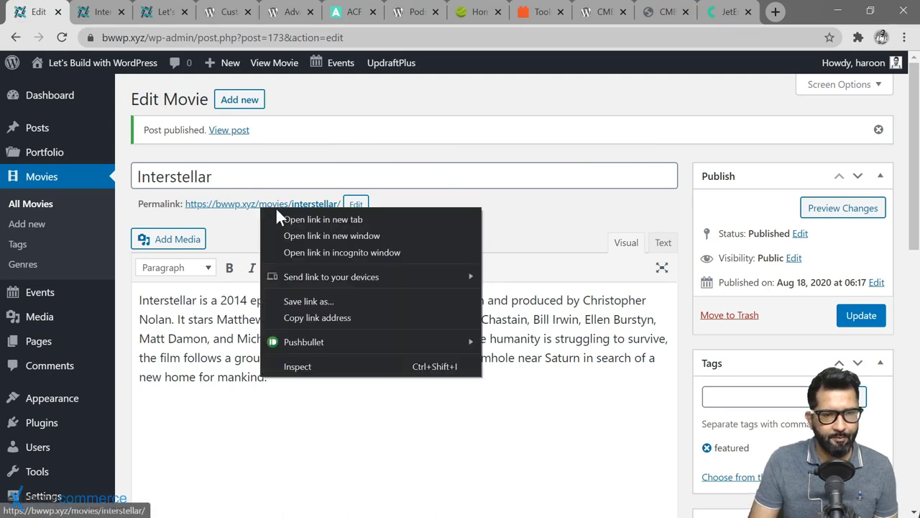
{"action": "left_click", "coordinate": [534, 213]}
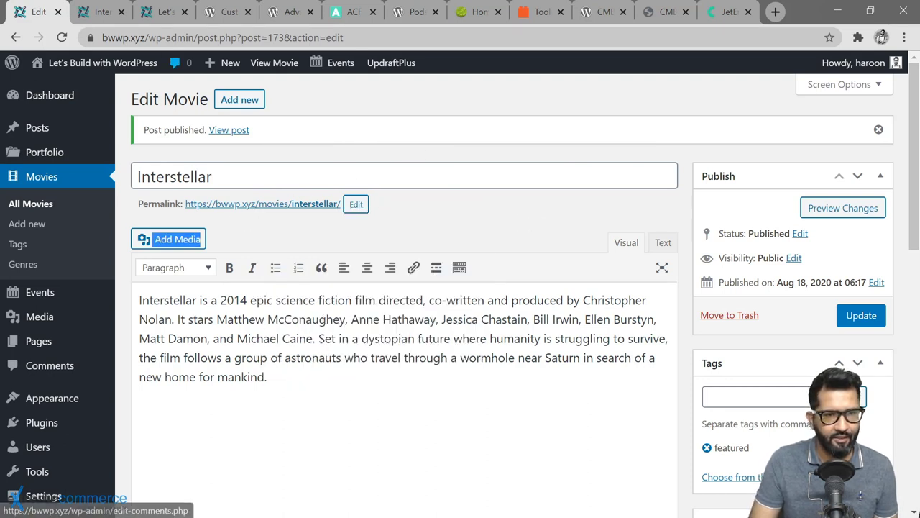
{"action": "left_click", "coordinate": [97, 11]}
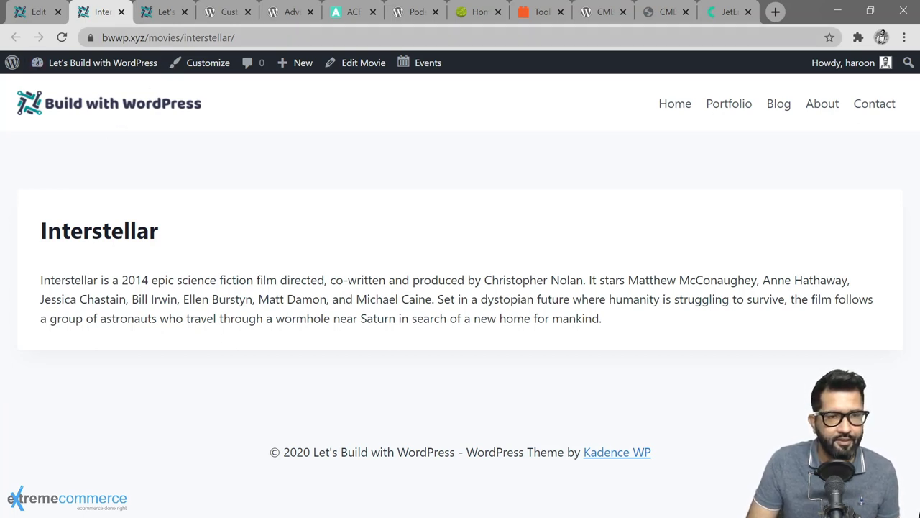
{"action": "left_click_drag", "start_coordinate": [182, 38], "coordinate": [190, 38]}
{"action": "left_click", "coordinate": [188, 38]}
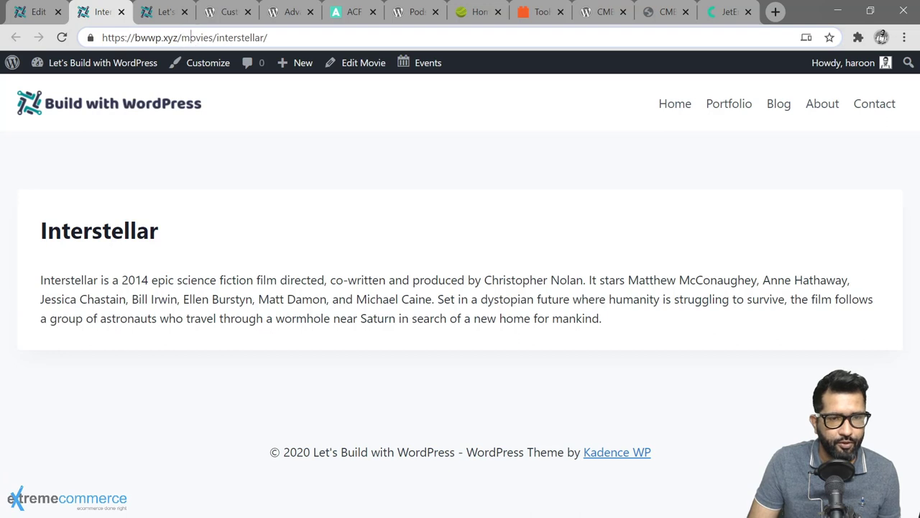
{"action": "left_click_drag", "start_coordinate": [182, 37], "coordinate": [213, 37]}
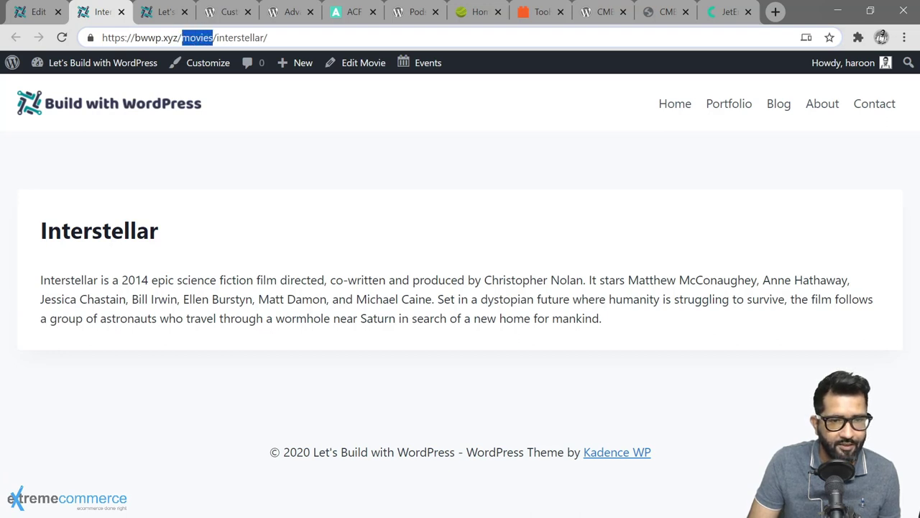
{"action": "key", "text": "Right"}
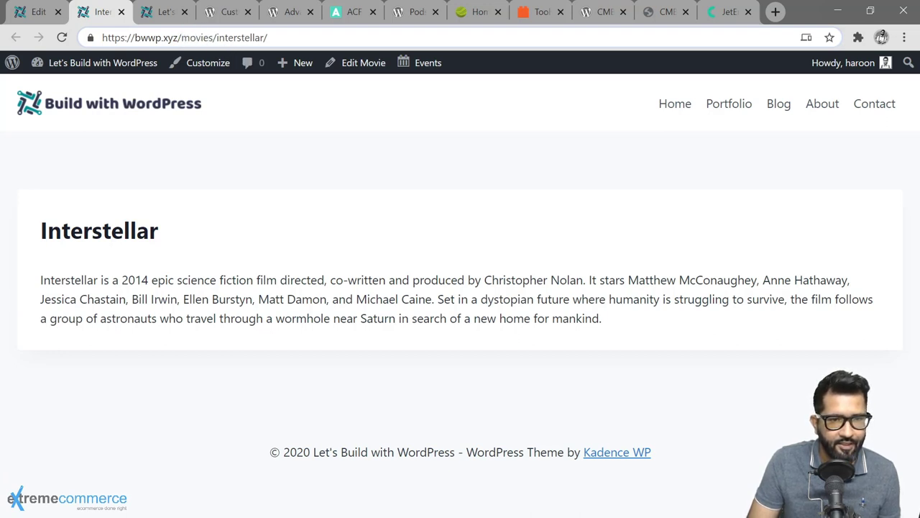
{"action": "key", "text": "shift+Right"}
{"action": "key", "text": "shift+Right"}
{"action": "key", "text": "shift+Right"}
{"action": "key", "text": "shift+Right"}
{"action": "key", "text": "shift+Right"}
{"action": "key", "text": "shift+Right"}
{"action": "key", "text": "shift+Right"}
{"action": "key", "text": "shift+Right"}
{"action": "key", "text": "shift+Right"}
{"action": "key", "text": "shift+Right"}
{"action": "key", "text": "shift+Right"}
{"action": "key", "text": "shift+Right"}
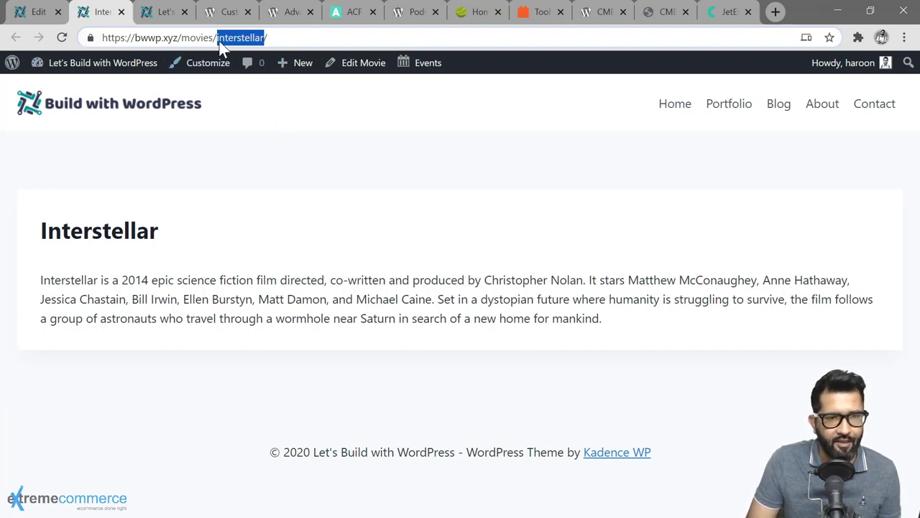
{"action": "key", "text": "Left"}
{"action": "key", "text": "shift+Right"}
{"action": "key", "text": "shift+Right"}
{"action": "key", "text": "shift+Right"}
{"action": "key", "text": "shift+Right"}
{"action": "key", "text": "shift+Right"}
{"action": "key", "text": "shift+Right"}
{"action": "key", "text": "shift+Right"}
{"action": "key", "text": "shift+Right"}
{"action": "key", "text": "shift+Right"}
{"action": "key", "text": "shift+Right"}
{"action": "key", "text": "shift+Right"}
{"action": "key", "text": "shift+Right"}
{"action": "key", "text": "shift+Right"}
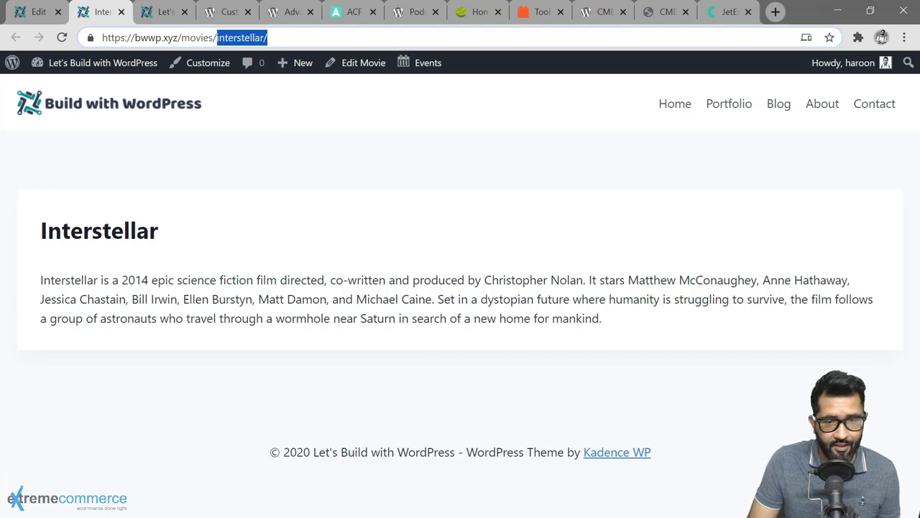
{"action": "key", "text": "BackSpace"}
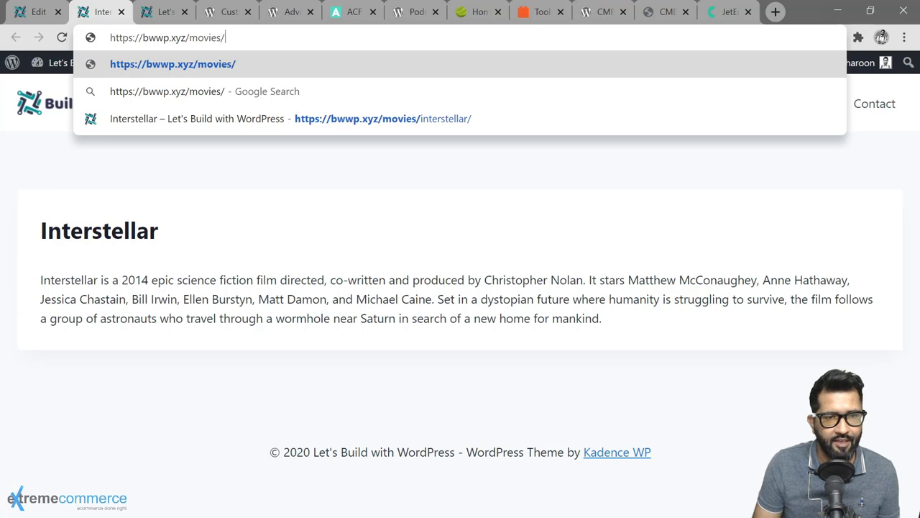
{"action": "key", "text": "Return"}
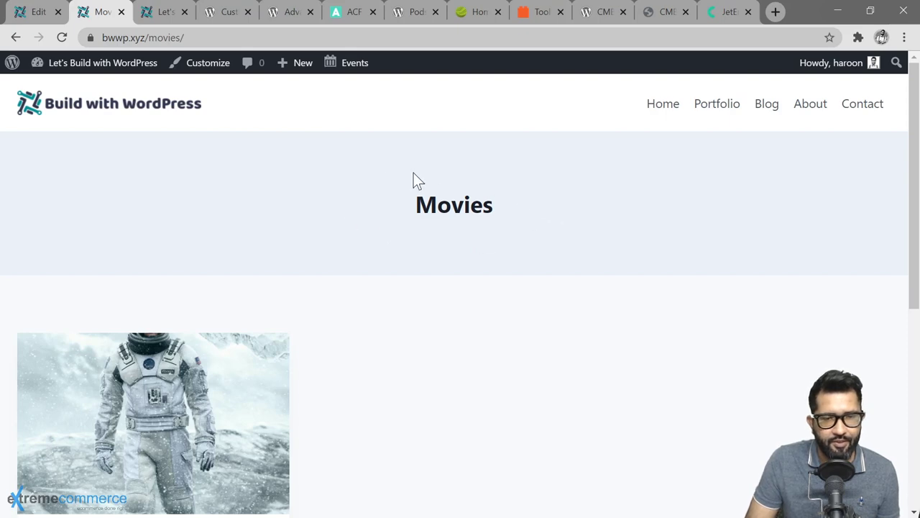
Step: Look through the Movies archive and open the Interstellar entry from it
{"action": "scroll", "coordinate": [309, 230], "scroll_direction": "down", "scroll_amount": 4}
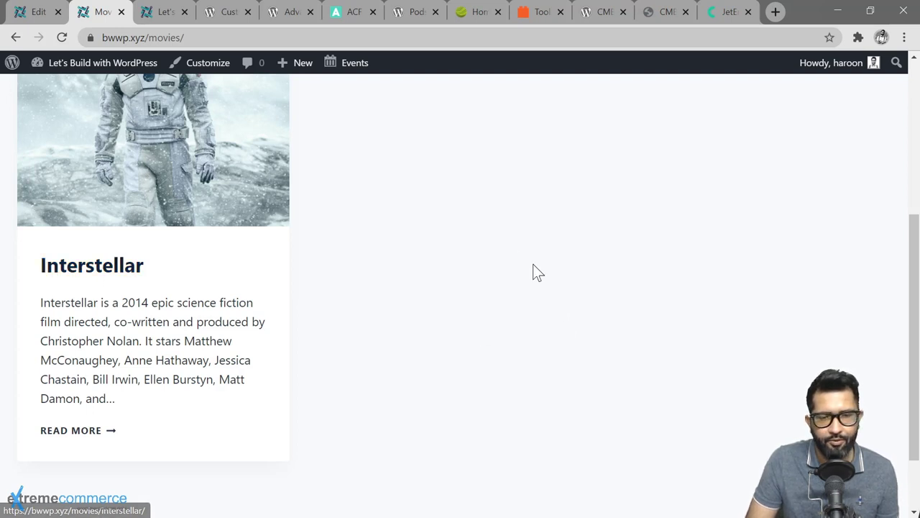
{"action": "scroll", "coordinate": [347, 296], "scroll_direction": "up", "scroll_amount": 2}
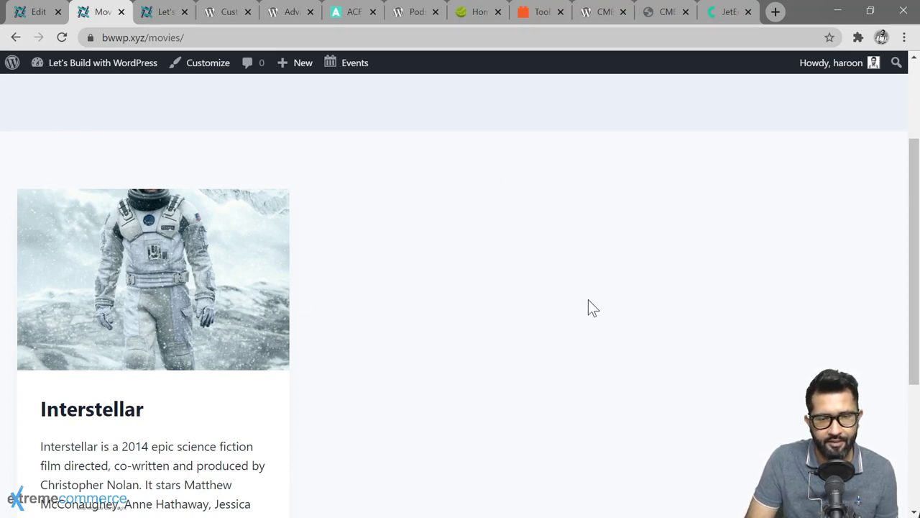
{"action": "scroll", "coordinate": [589, 306], "scroll_direction": "down", "scroll_amount": 3}
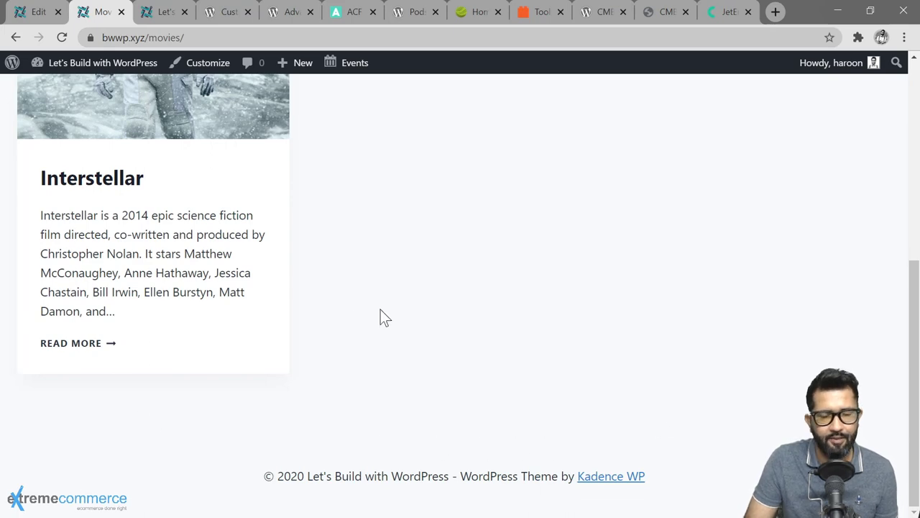
{"action": "scroll", "coordinate": [354, 287], "scroll_direction": "up", "scroll_amount": 4}
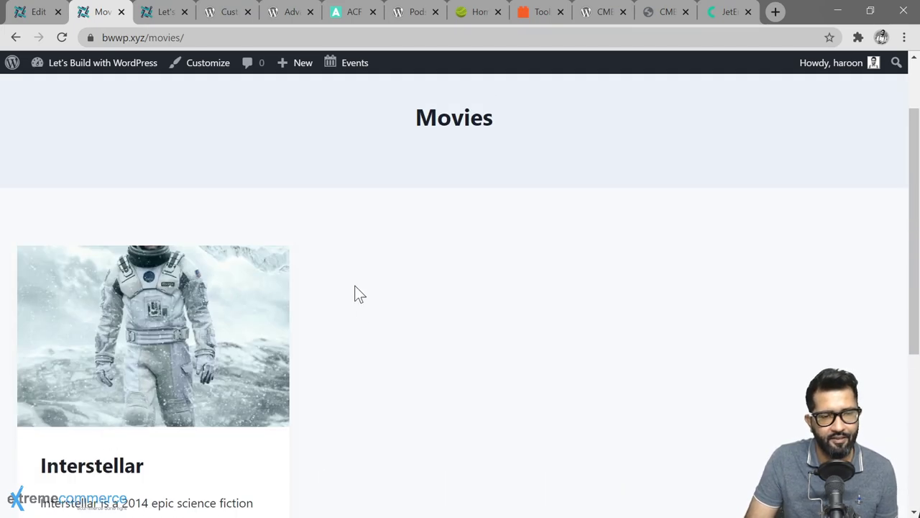
{"action": "scroll", "coordinate": [352, 287], "scroll_direction": "down", "scroll_amount": 4}
{"action": "left_click", "coordinate": [93, 183]}
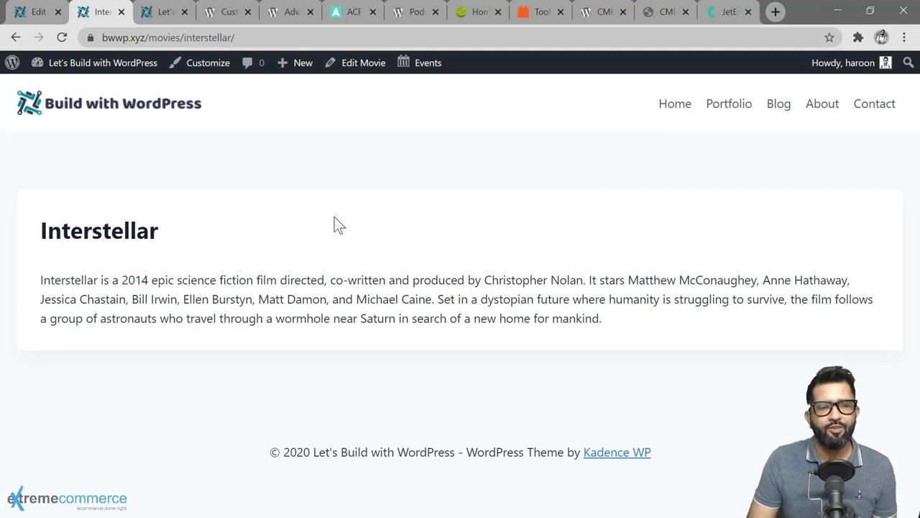
Step: Return to the site admin, open the movie Genres list and view the Sci-Fi genre archive in a new browser tab
{"action": "key", "text": "ctrl+shift+Tab"}
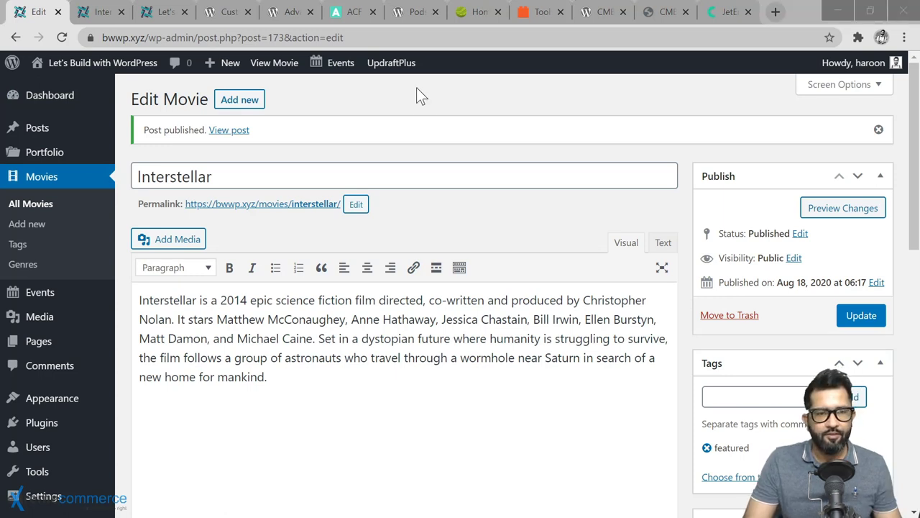
{"action": "left_click", "coordinate": [30, 264]}
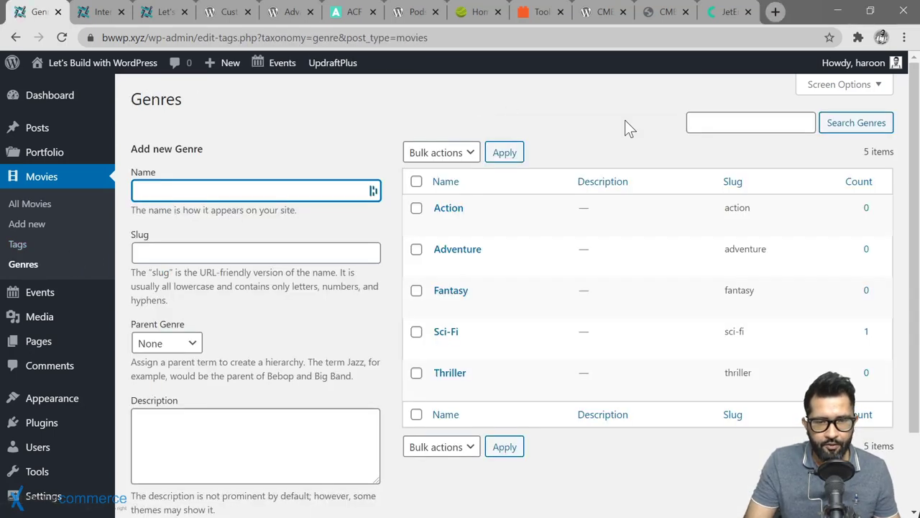
{"action": "mouse_move", "coordinate": [473, 332]}
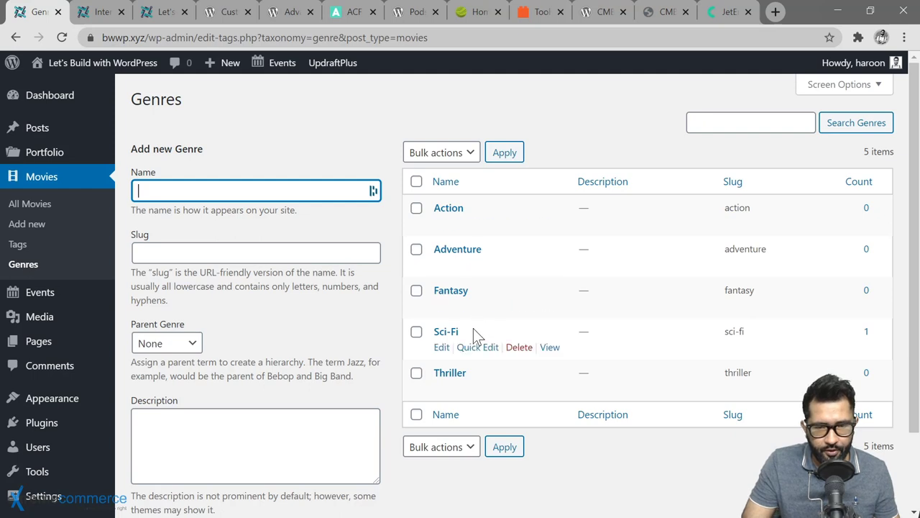
{"action": "right_click", "coordinate": [549, 348]}
{"action": "left_click", "coordinate": [569, 355]}
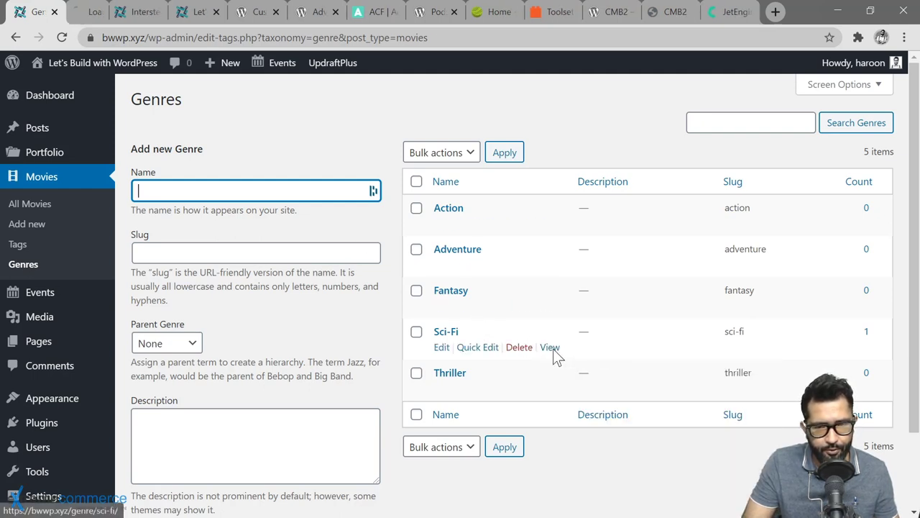
{"action": "left_click", "coordinate": [97, 13]}
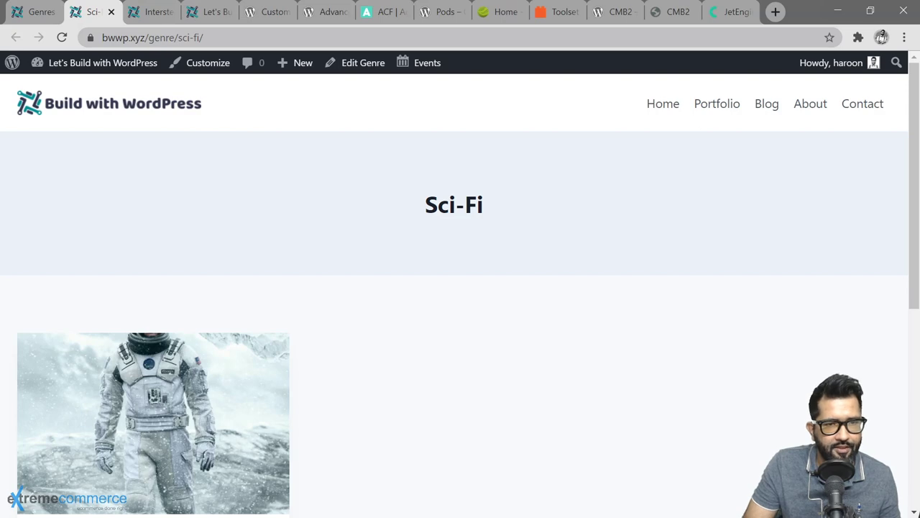
Step: Examine the movie entries listed in the Sci-Fi genre archive
{"action": "scroll", "coordinate": [350, 199], "scroll_direction": "down", "scroll_amount": 5}
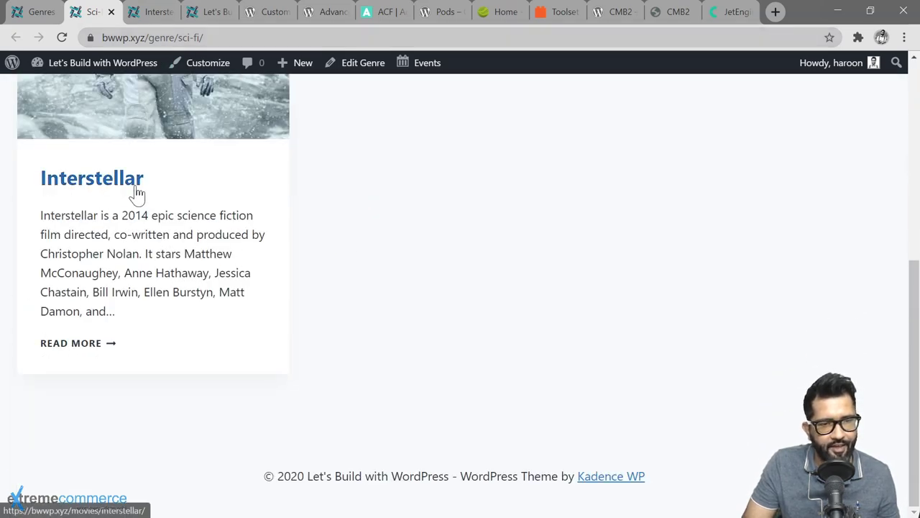
{"action": "scroll", "coordinate": [316, 216], "scroll_direction": "up", "scroll_amount": 1}
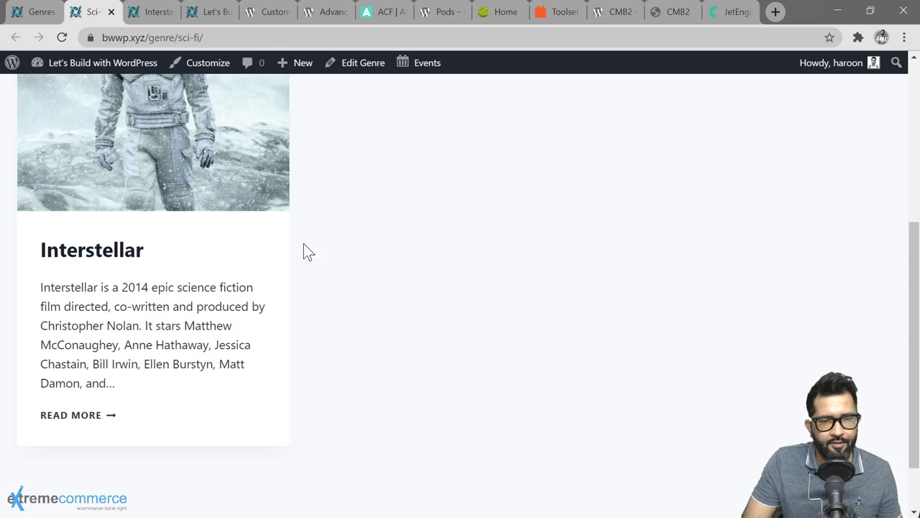
{"action": "scroll", "coordinate": [277, 255], "scroll_direction": "down", "scroll_amount": 1}
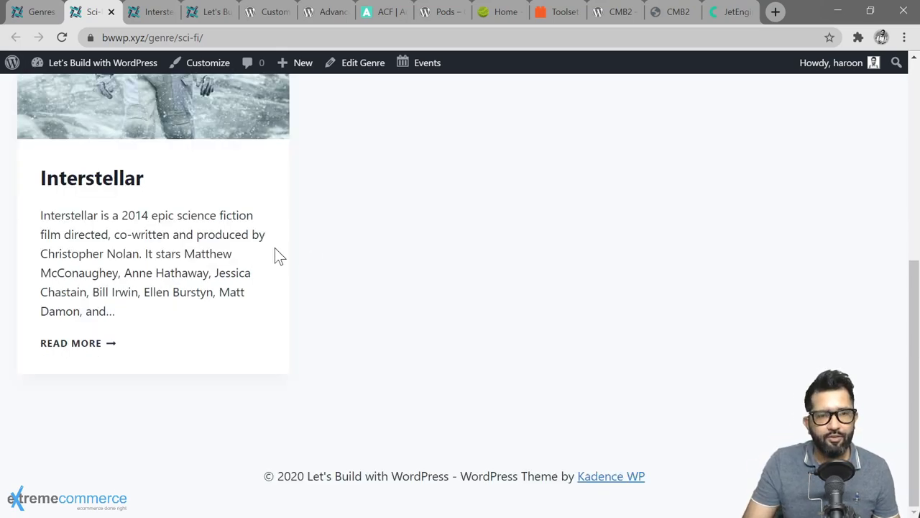
{"action": "scroll", "coordinate": [310, 252], "scroll_direction": "up", "scroll_amount": 5}
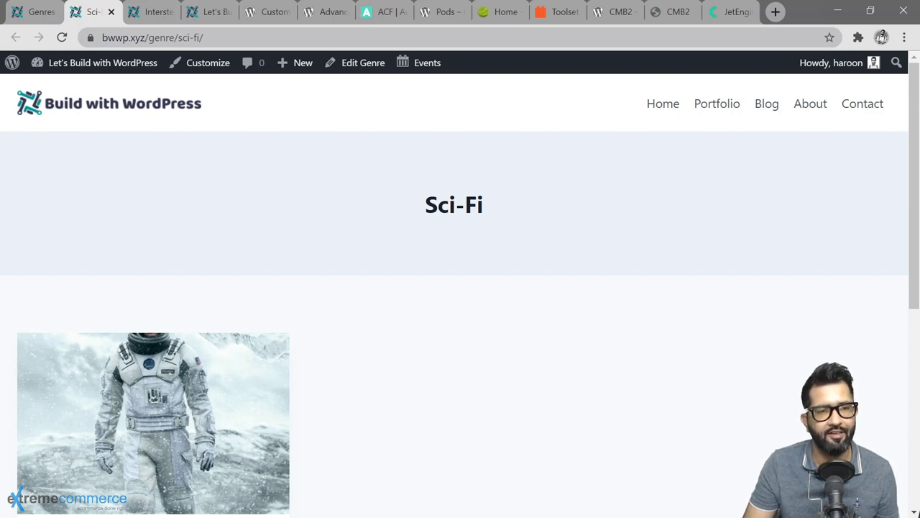
Step: Go back to the admin and open the Genres taxonomy for editing in CPT UI
{"action": "left_click", "coordinate": [44, 13]}
{"action": "scroll", "coordinate": [460, 287], "scroll_direction": "down", "scroll_amount": 1}
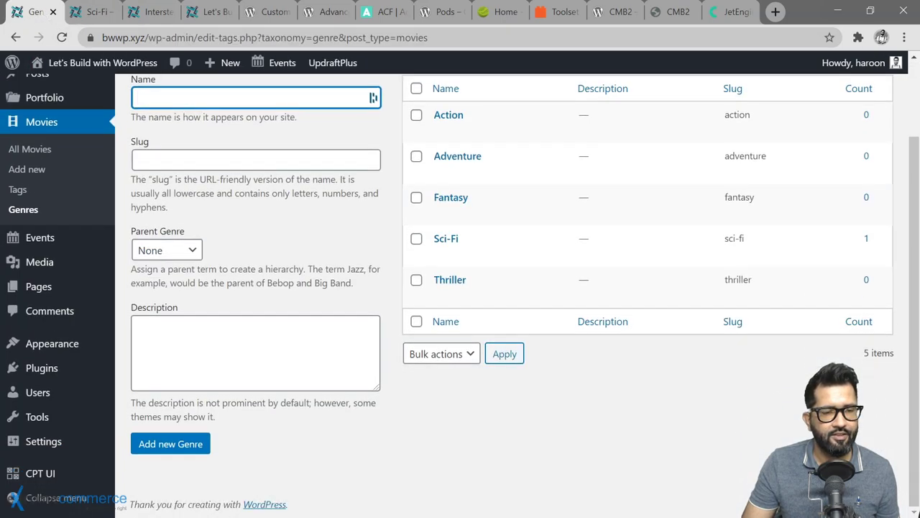
{"action": "mouse_move", "coordinate": [51, 482]}
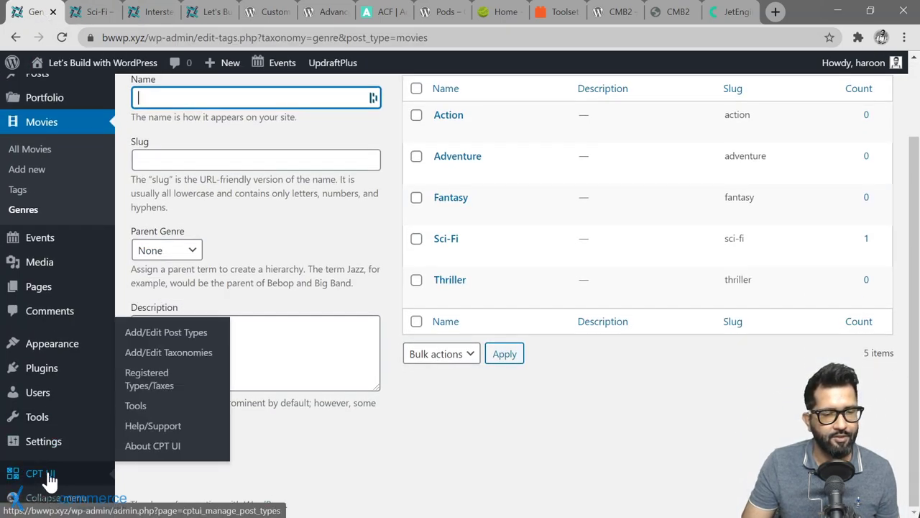
{"action": "left_click", "coordinate": [168, 361]}
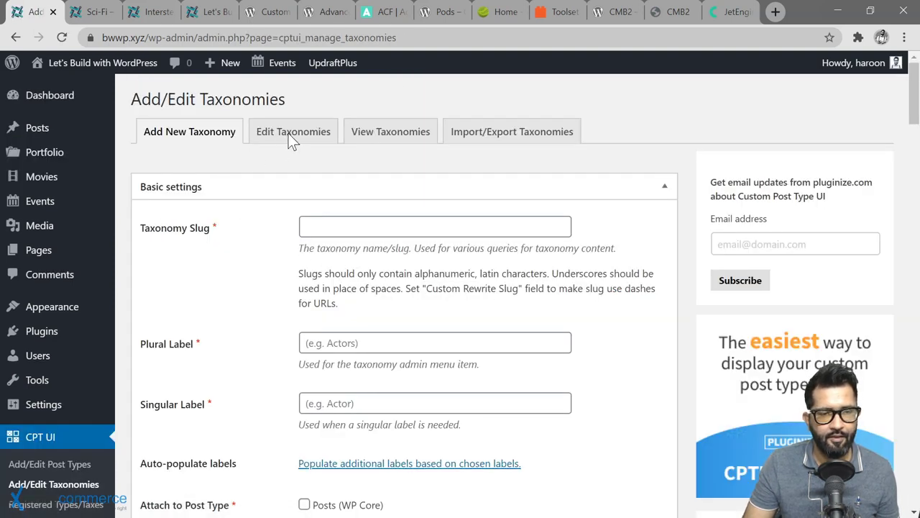
{"action": "left_click", "coordinate": [288, 142]}
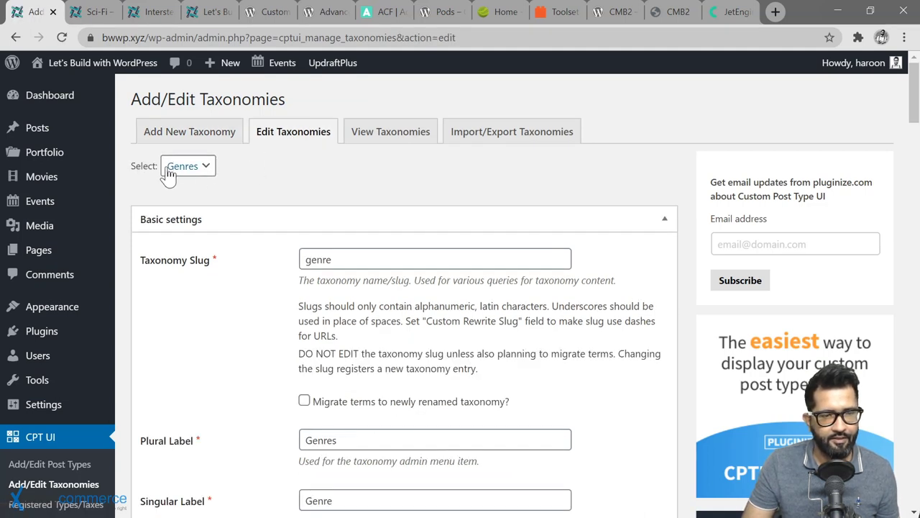
{"action": "left_click", "coordinate": [202, 171]}
{"action": "left_click", "coordinate": [182, 184]}
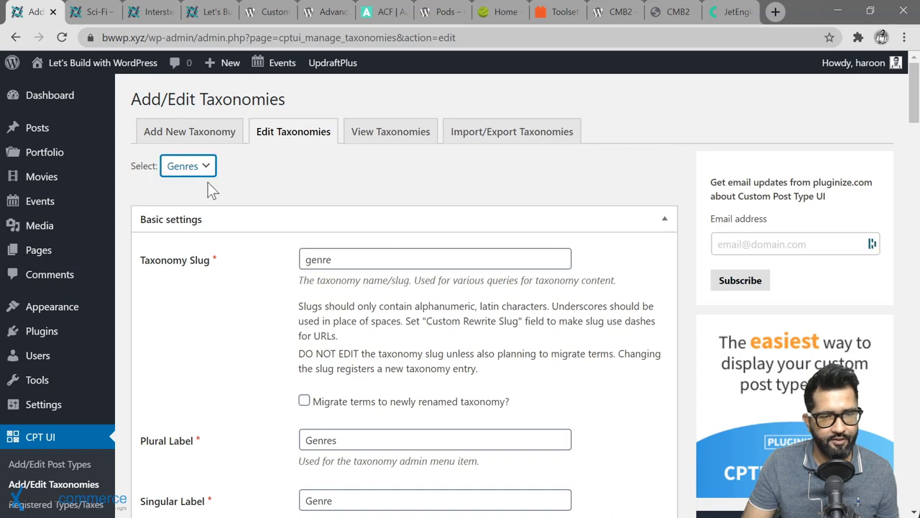
{"action": "scroll", "coordinate": [283, 186], "scroll_direction": "down", "scroll_amount": 1}
{"action": "scroll", "coordinate": [273, 237], "scroll_direction": "up", "scroll_amount": 1}
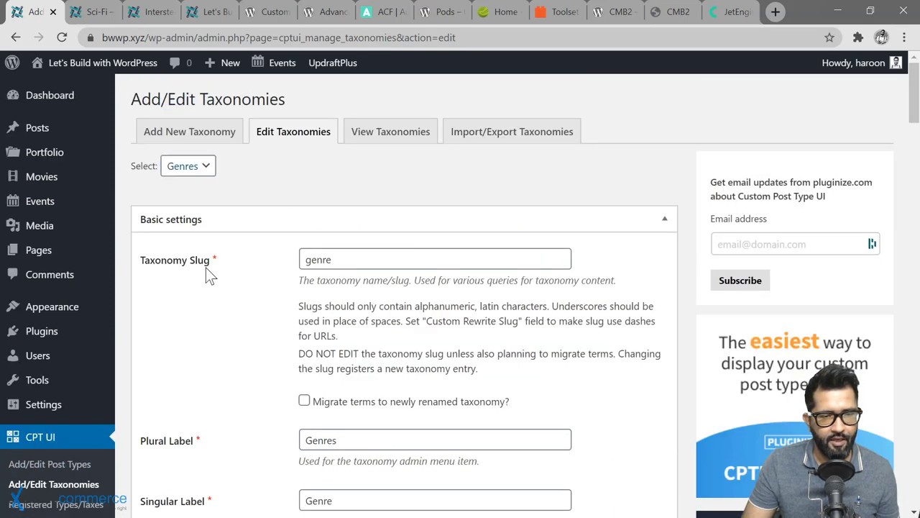
{"action": "left_click", "coordinate": [331, 260]}
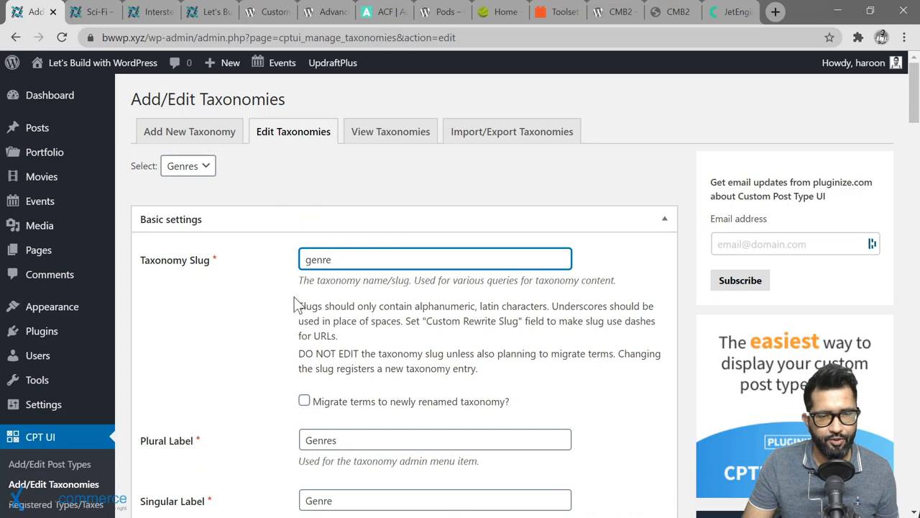
Step: Set the Genres taxonomy's custom rewrite slug to movies/genre and save the taxonomy
{"action": "scroll", "coordinate": [273, 312], "scroll_direction": "down", "scroll_amount": 15}
{"action": "scroll", "coordinate": [274, 312], "scroll_direction": "down", "scroll_amount": 20}
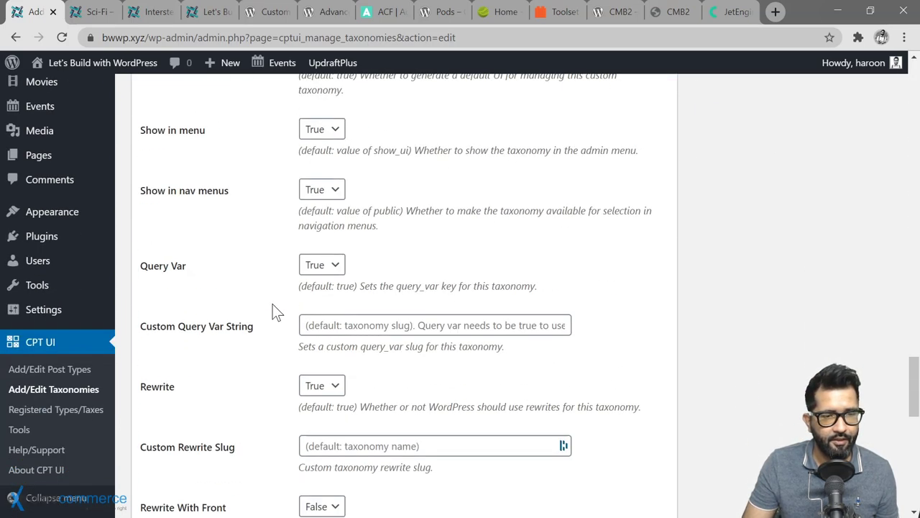
{"action": "scroll", "coordinate": [277, 312], "scroll_direction": "down", "scroll_amount": 2}
{"action": "left_click", "coordinate": [285, 308]}
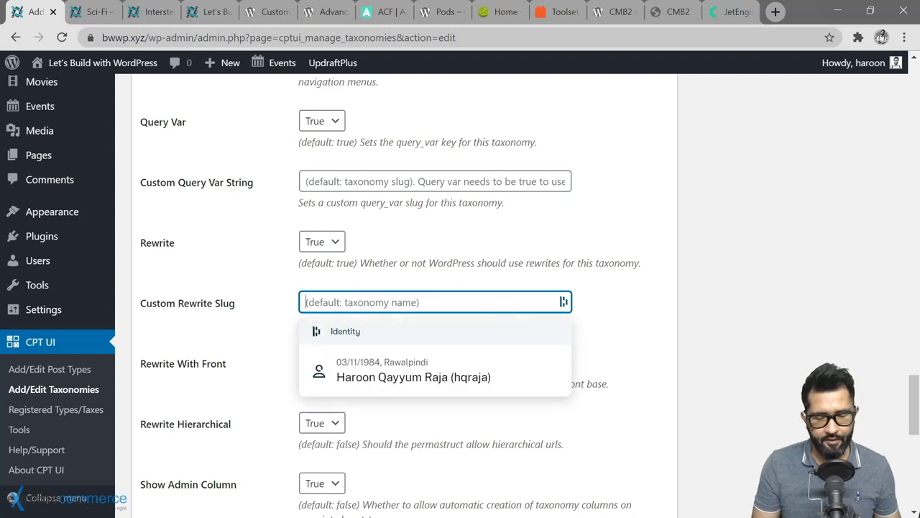
{"action": "type", "text": "moivies."}
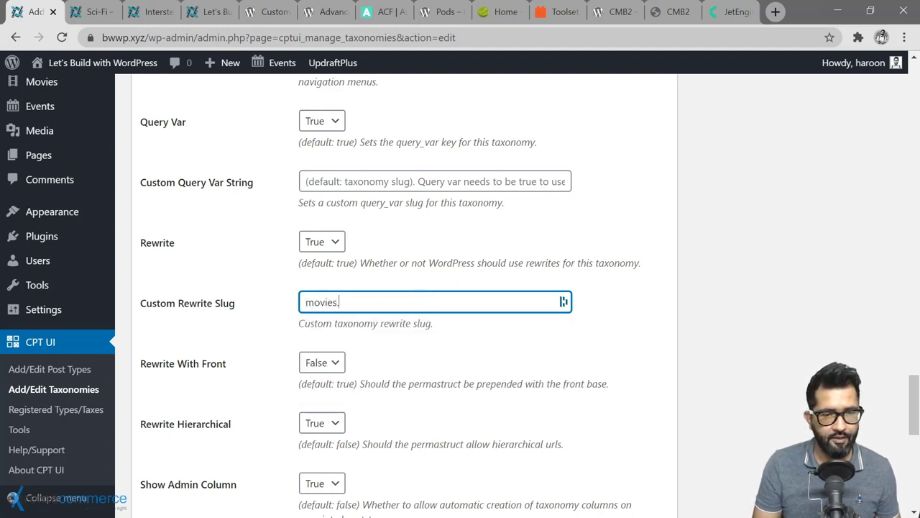
{"action": "key", "text": "BackSpace"}
{"action": "type", "text": "/"}
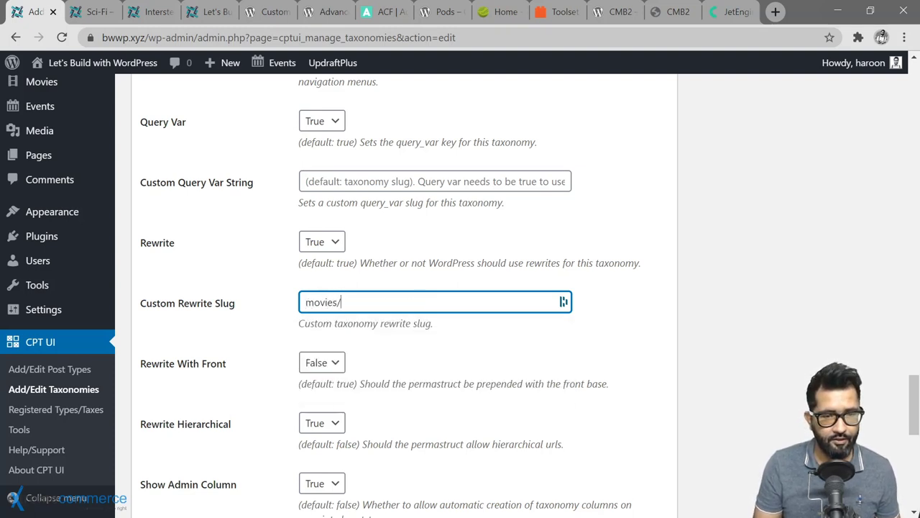
{"action": "type", "text": "genre"}
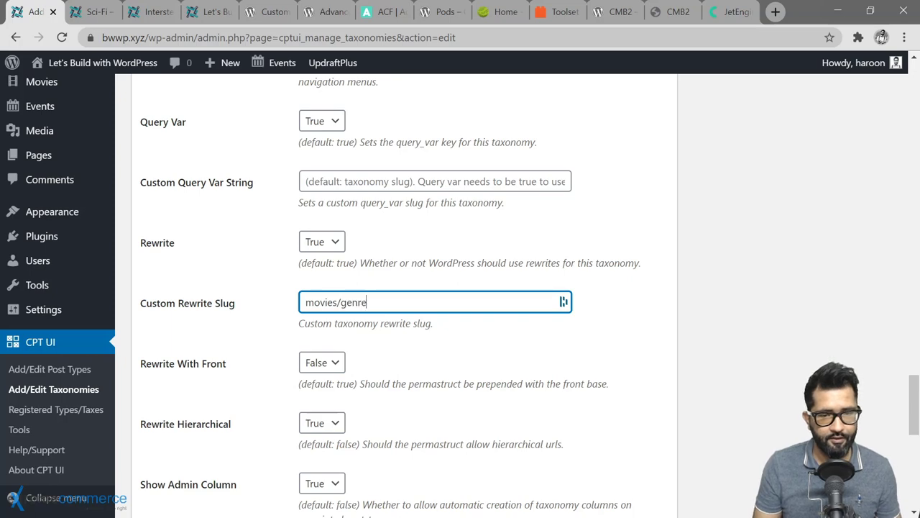
{"action": "scroll", "coordinate": [696, 407], "scroll_direction": "down", "scroll_amount": 10}
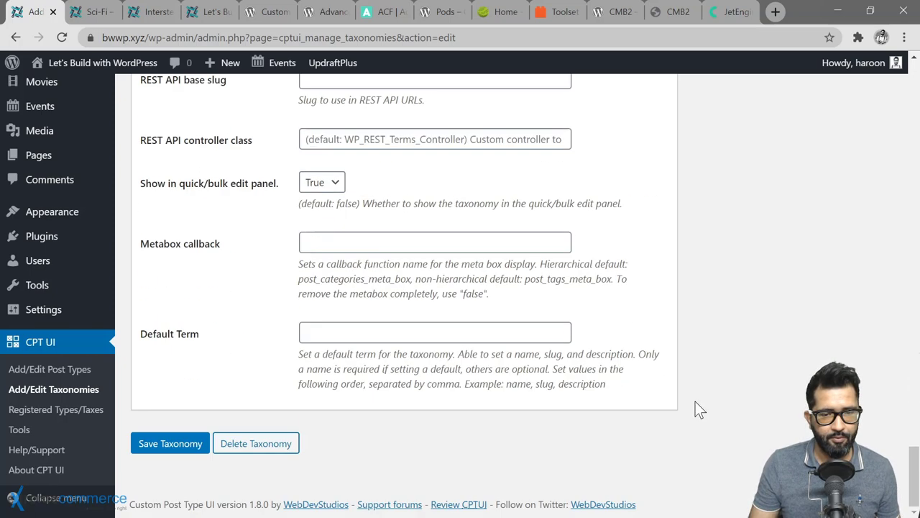
{"action": "left_click", "coordinate": [170, 444]}
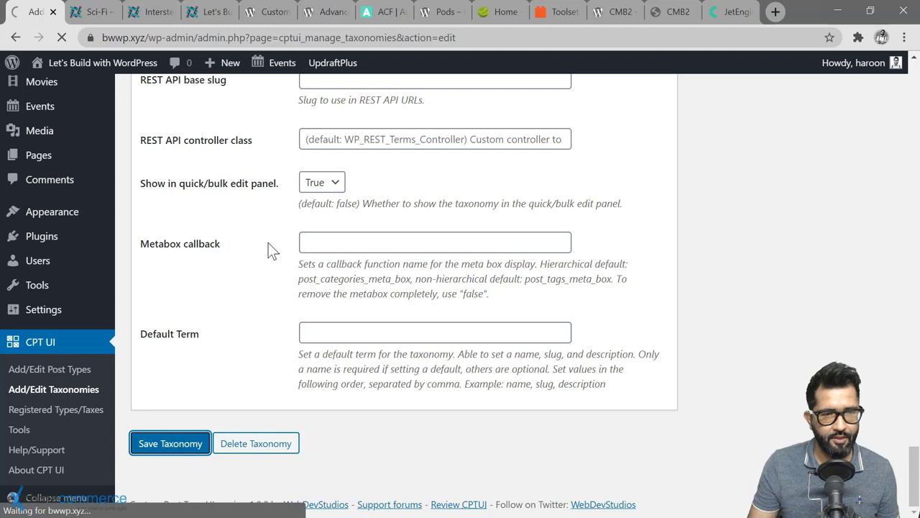
Step: Open the movie Genres list and view the Sci-Fi genre archive in a new browser tab
{"action": "mouse_move", "coordinate": [59, 185]}
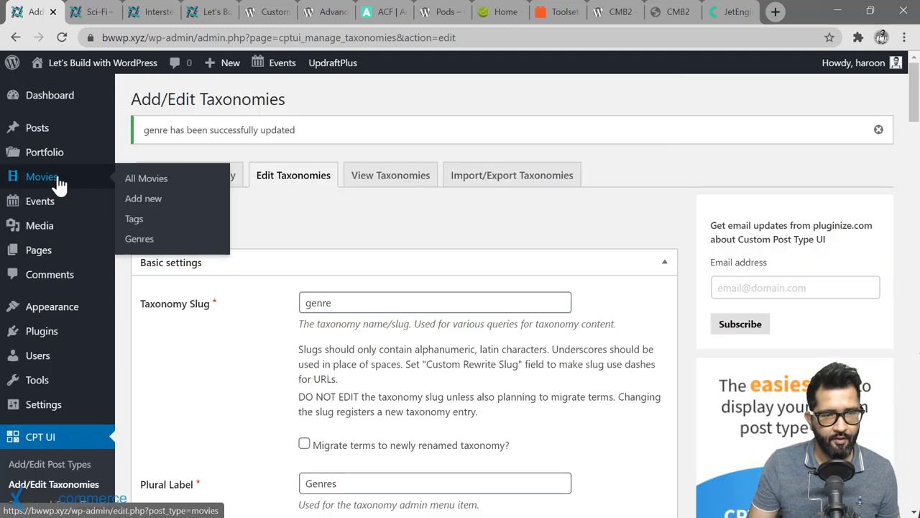
{"action": "left_click", "coordinate": [140, 241]}
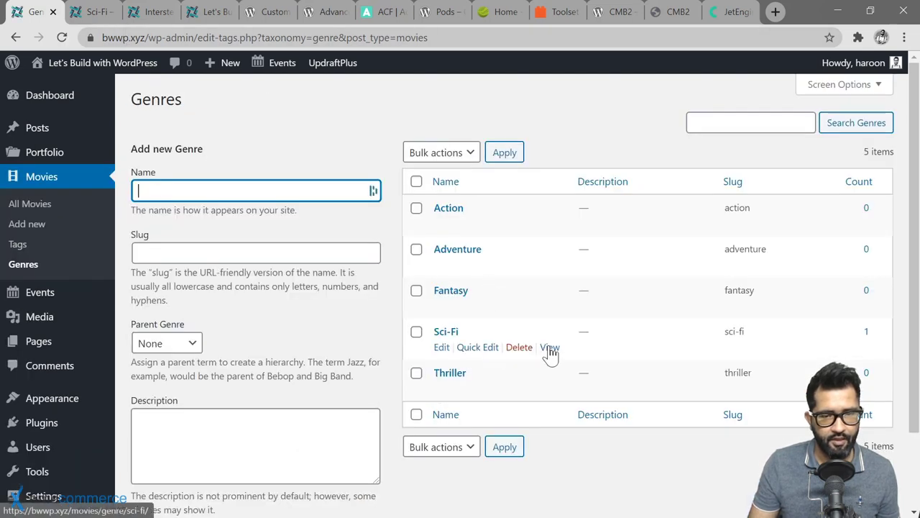
{"action": "right_click", "coordinate": [552, 347]}
{"action": "left_click", "coordinate": [562, 355]}
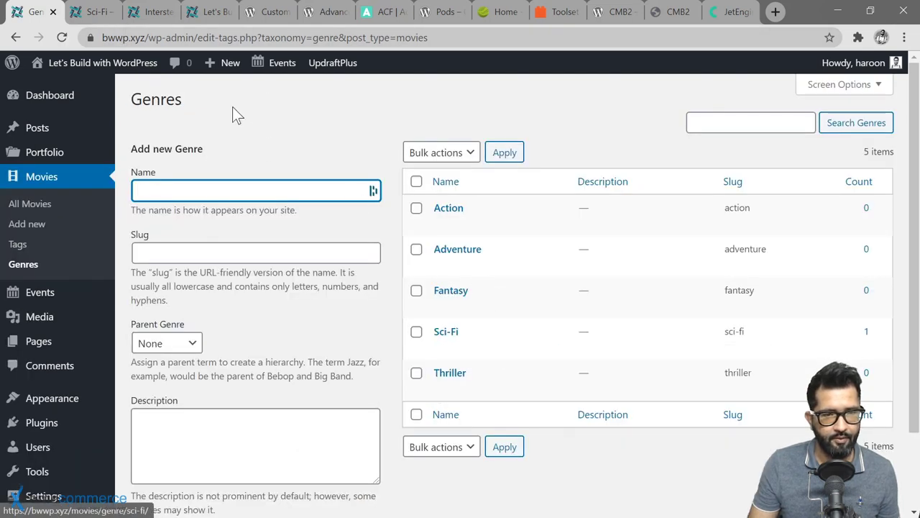
{"action": "left_click", "coordinate": [131, 18]}
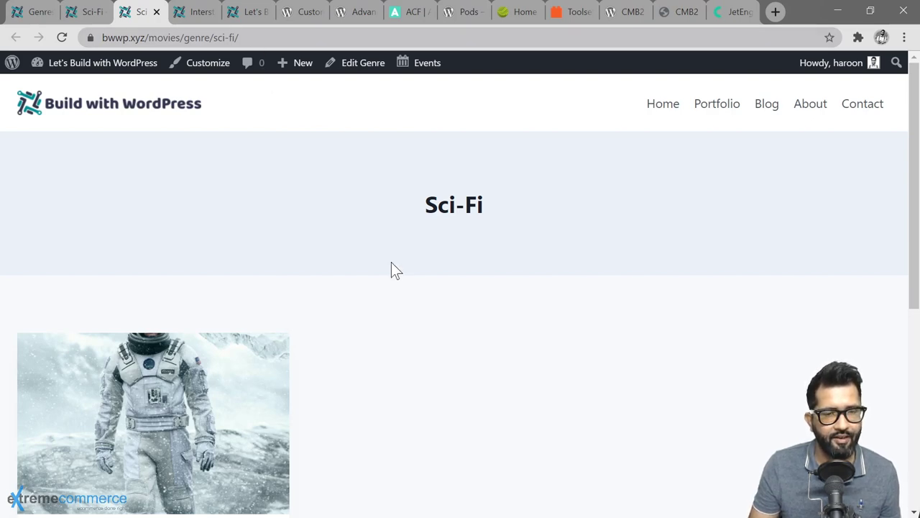
Step: Open the Interstellar entry from the Sci-Fi archive, and shorten its web address to bwwp.xyz/movies/ to load the Movies archive
{"action": "scroll", "coordinate": [394, 273], "scroll_direction": "down", "scroll_amount": 5}
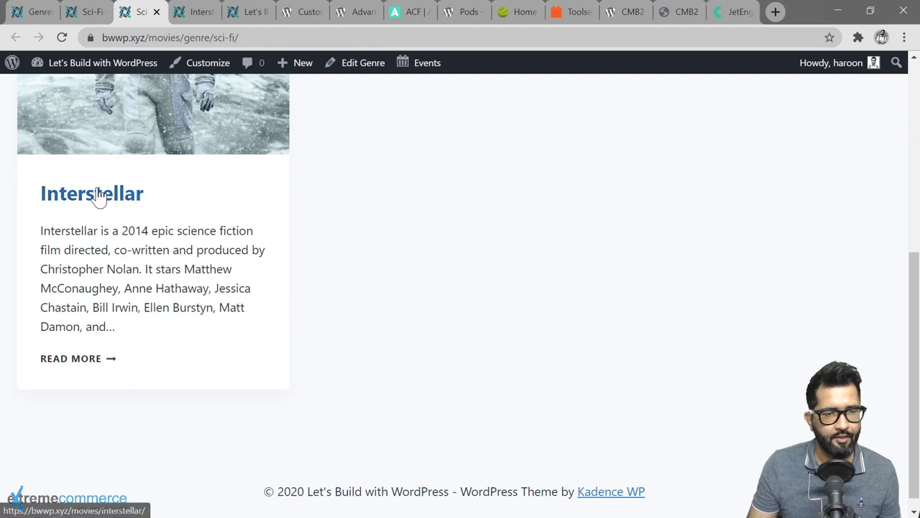
{"action": "left_click", "coordinate": [98, 196]}
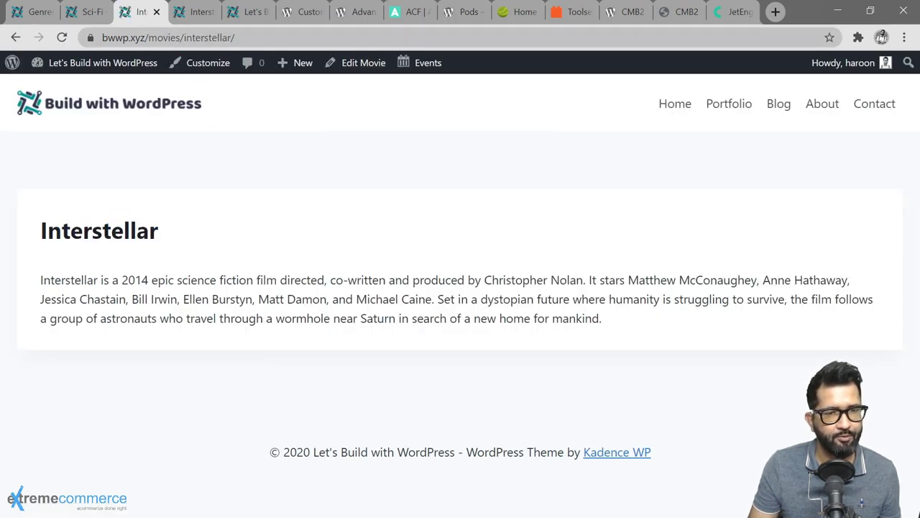
{"action": "left_click", "coordinate": [183, 37]}
{"action": "left_click_drag", "start_coordinate": [184, 38], "coordinate": [230, 40]}
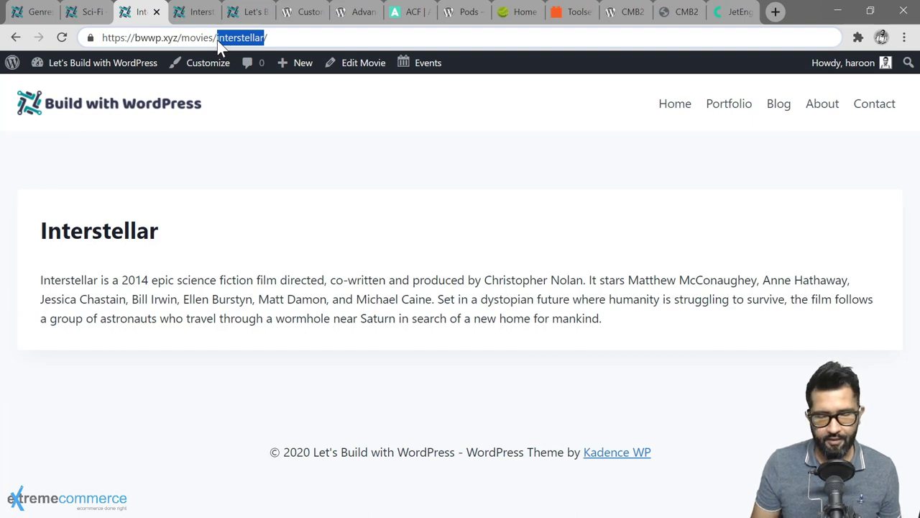
{"action": "key", "text": "shift+Right"}
{"action": "key", "text": "BackSpace"}
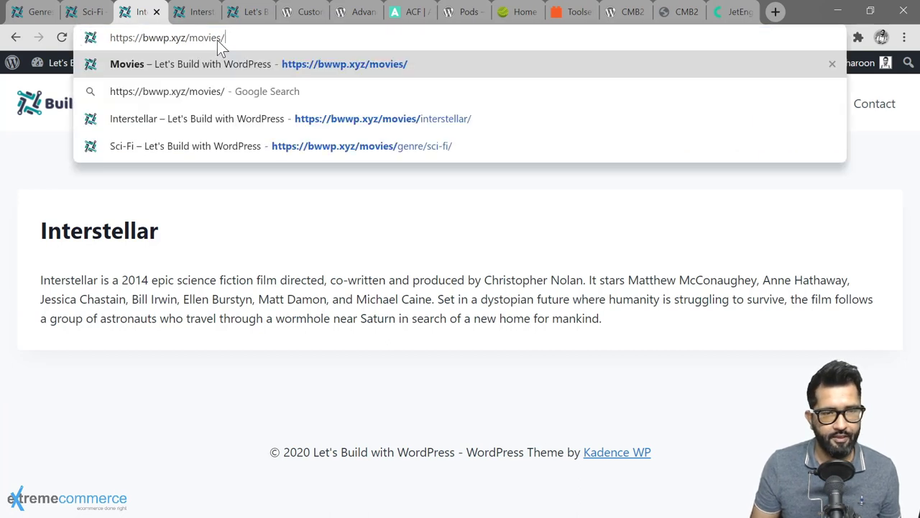
{"action": "key", "text": "Return"}
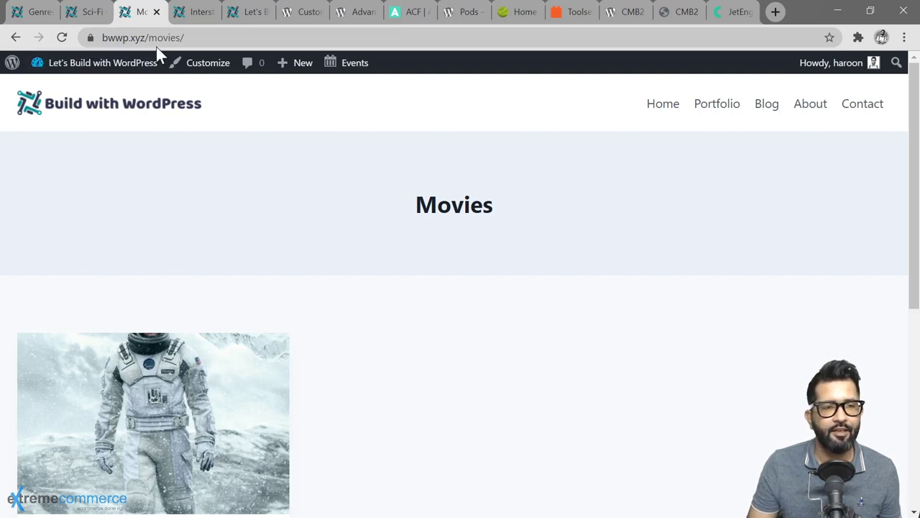
Step: Examine the movies part of the Movies archive's web address by highlighting it
{"action": "left_click_drag", "start_coordinate": [149, 38], "coordinate": [210, 41]}
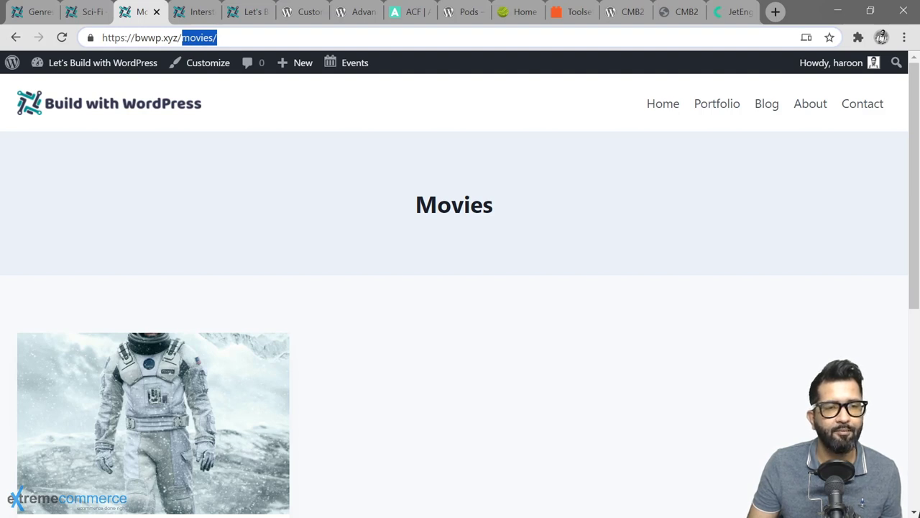
{"action": "left_click", "coordinate": [217, 38]}
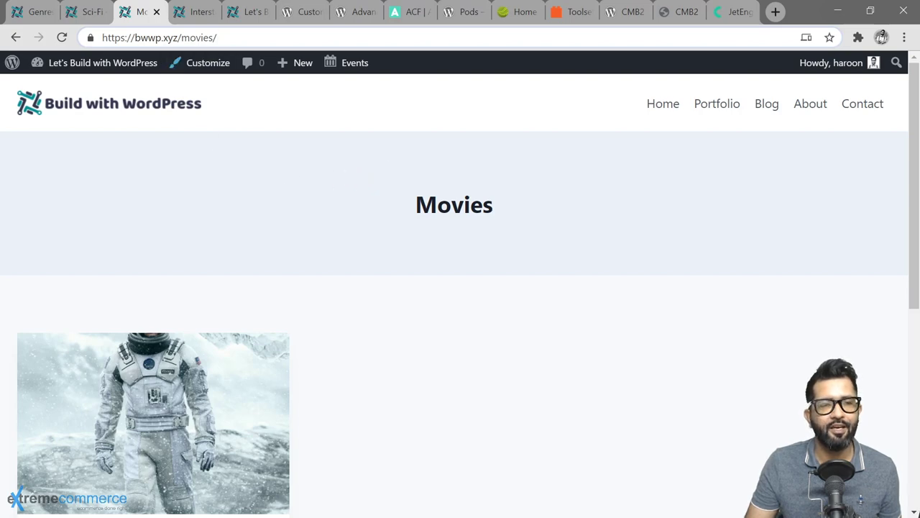
{"action": "key", "text": "shift+Right"}
{"action": "key", "text": "shift+Right"}
{"action": "key", "text": "shift+Right"}
{"action": "key", "text": "shift+Right"}
{"action": "key", "text": "shift+Right"}
{"action": "key", "text": "shift+Right"}
{"action": "key", "text": "shift+Right"}
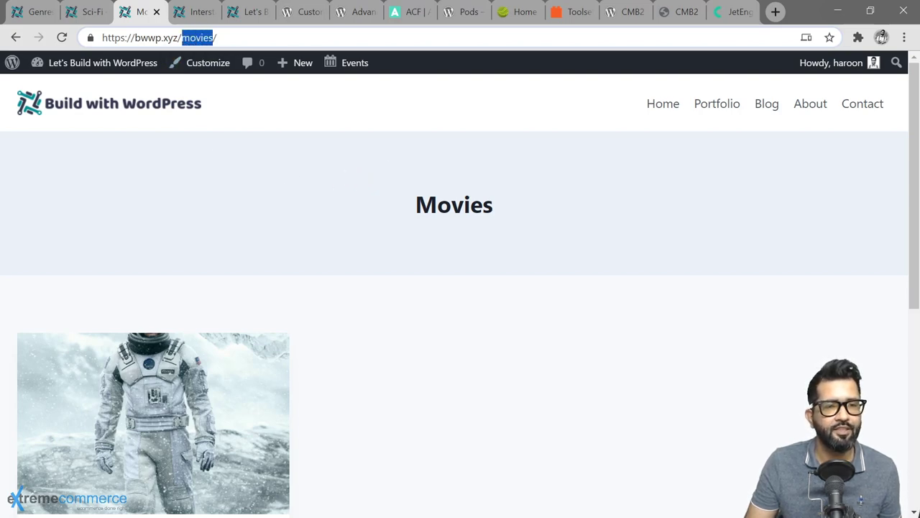
{"action": "key", "text": "shift+Left"}
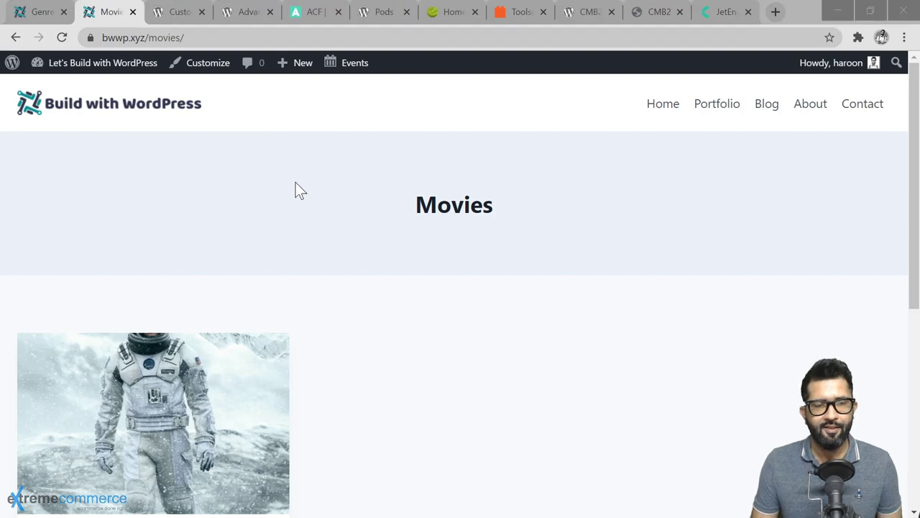
Step: Return to the site admin and open the navigation menu editor
{"action": "left_click", "coordinate": [41, 12]}
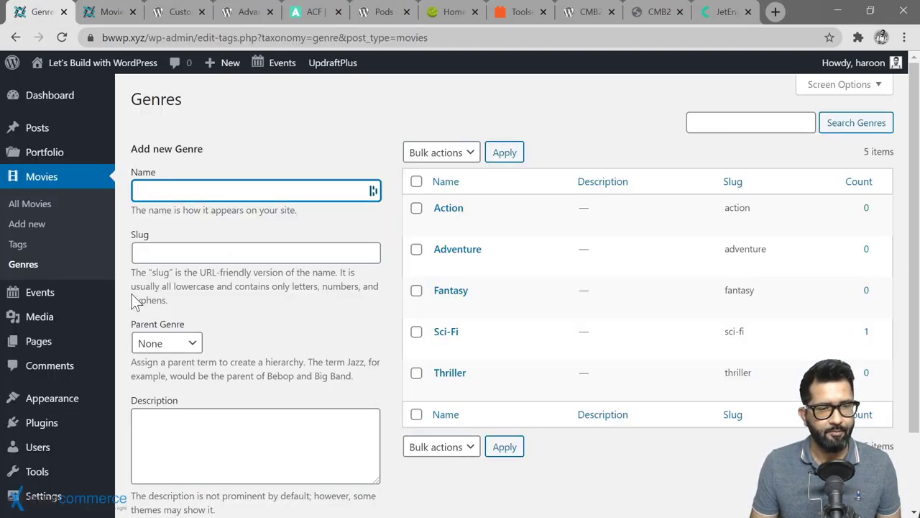
{"action": "scroll", "coordinate": [132, 294], "scroll_direction": "down", "scroll_amount": 2}
{"action": "mouse_move", "coordinate": [75, 348]}
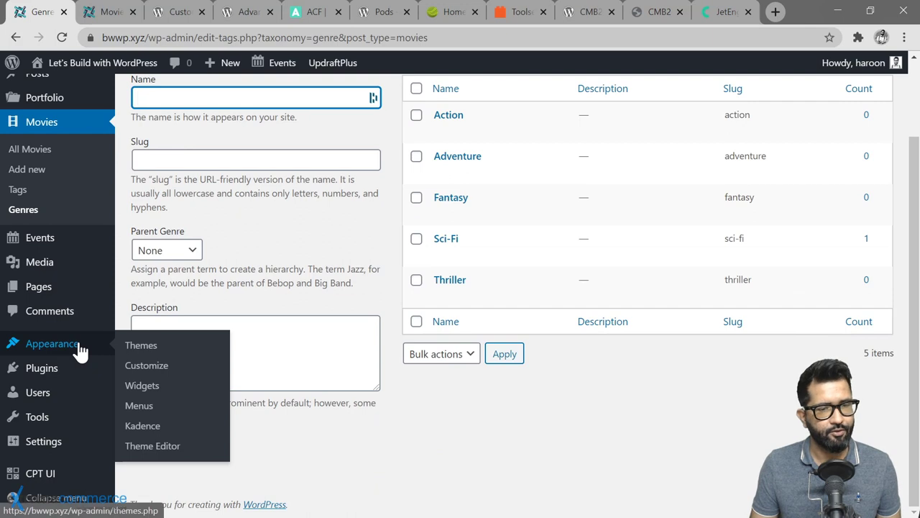
{"action": "left_click", "coordinate": [145, 406]}
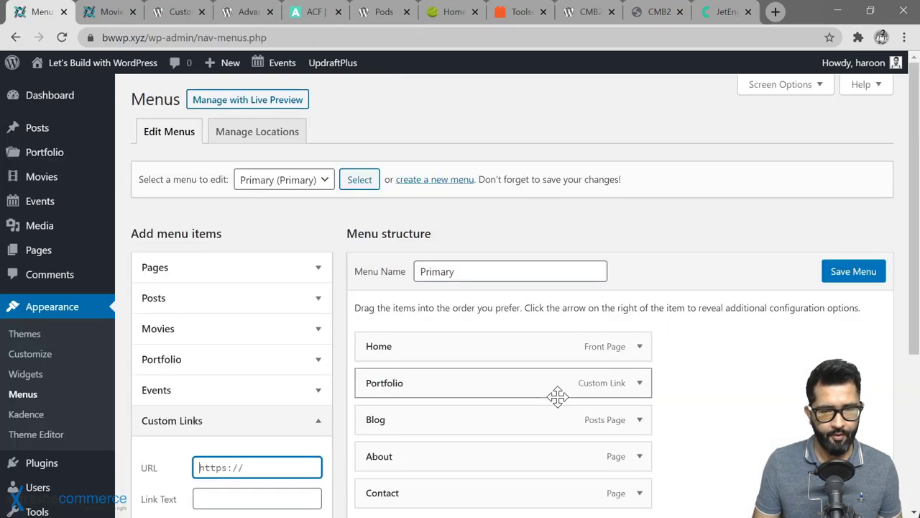
Step: Add a custom link named Movies with the URL /movies to the Primary menu and place it between Portfolio and Blog
{"action": "left_click", "coordinate": [319, 430]}
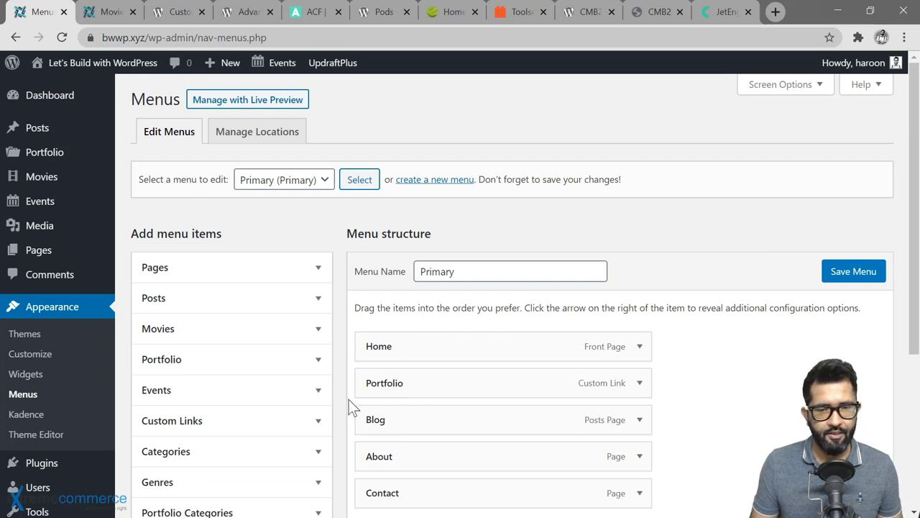
{"action": "scroll", "coordinate": [710, 395], "scroll_direction": "down", "scroll_amount": 3}
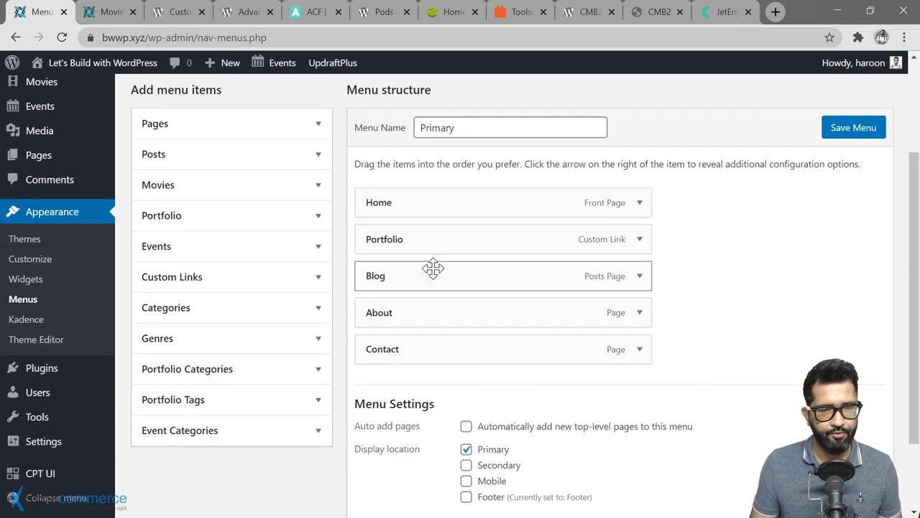
{"action": "left_click", "coordinate": [301, 286]}
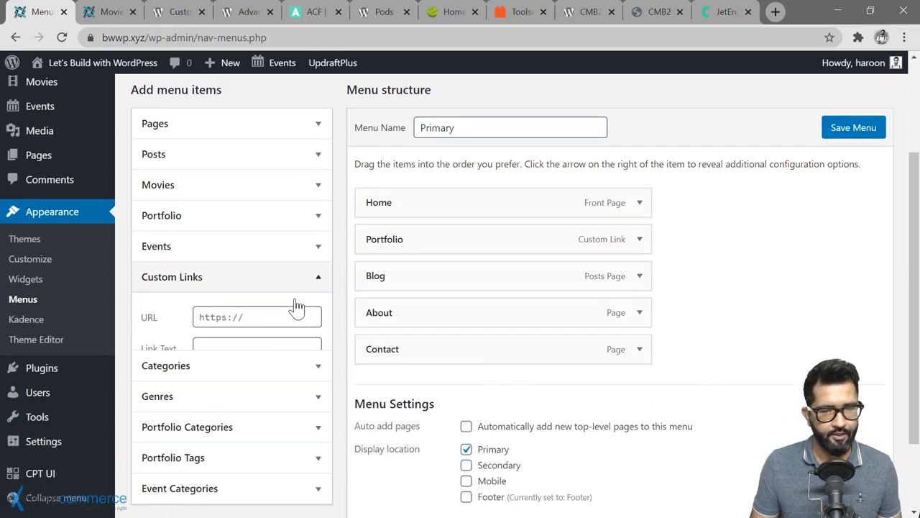
{"action": "left_click", "coordinate": [294, 324]}
{"action": "type", "text": "/mo"}
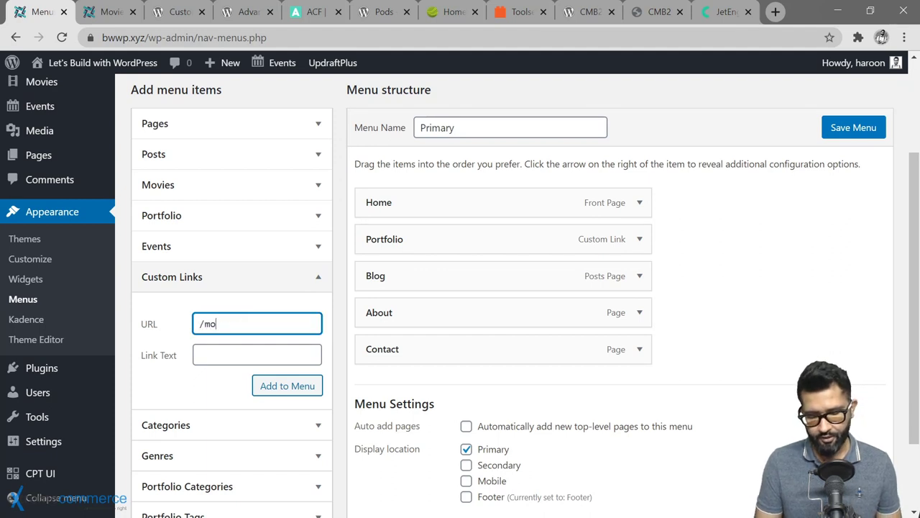
{"action": "type", "text": "vies"}
{"action": "key", "text": "Tab"}
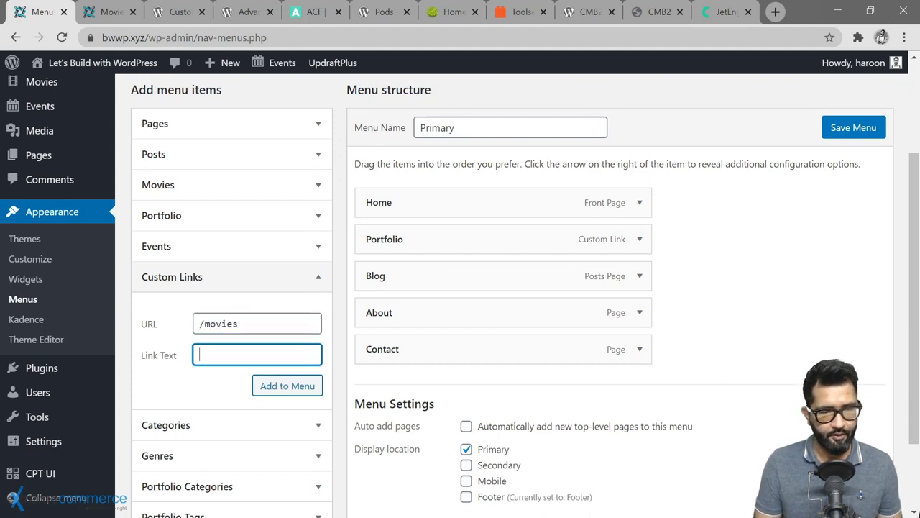
{"action": "type", "text": "Movies"}
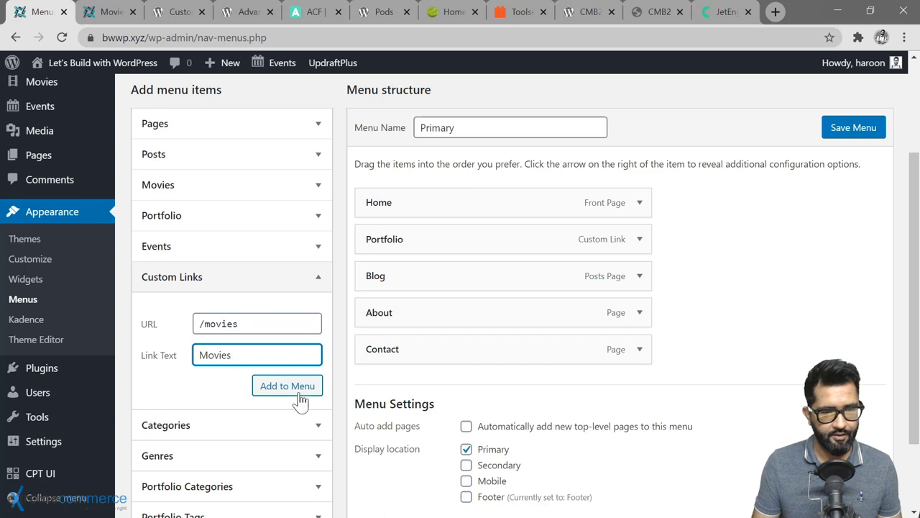
{"action": "left_click", "coordinate": [300, 394]}
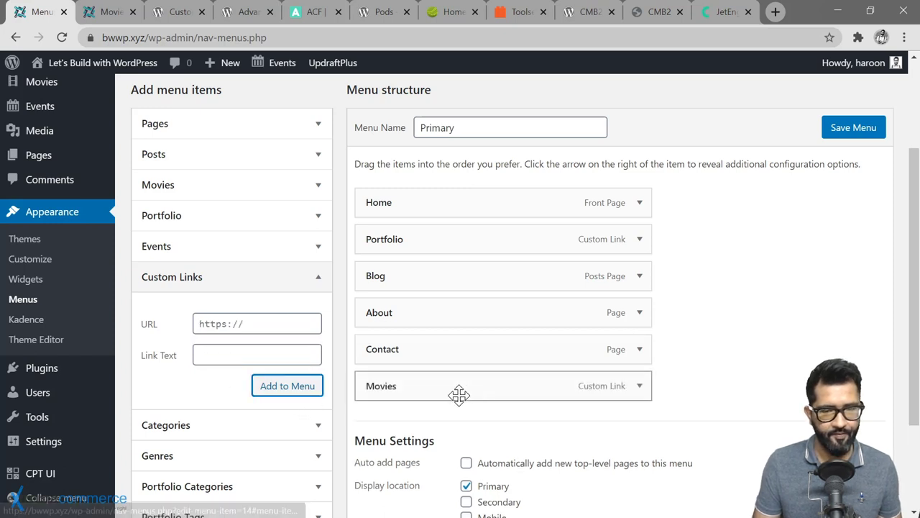
{"action": "left_click_drag", "start_coordinate": [442, 391], "coordinate": [448, 288]}
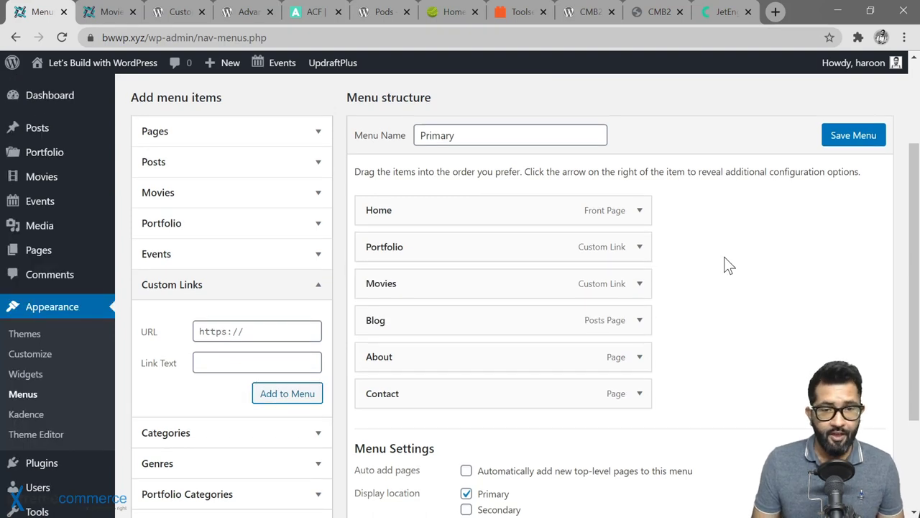
Step: Add the genres Action, Adventure, Fantasy, Sci-Fi and Thriller to the Primary menu
{"action": "left_click", "coordinate": [318, 466]}
{"action": "scroll", "coordinate": [344, 408], "scroll_direction": "down", "scroll_amount": 2}
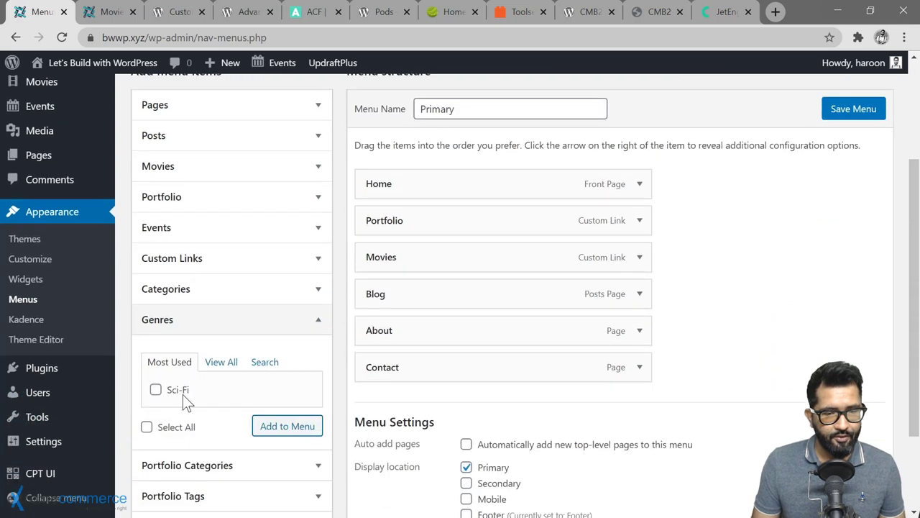
{"action": "left_click", "coordinate": [219, 362]}
{"action": "scroll", "coordinate": [334, 371], "scroll_direction": "down", "scroll_amount": 1}
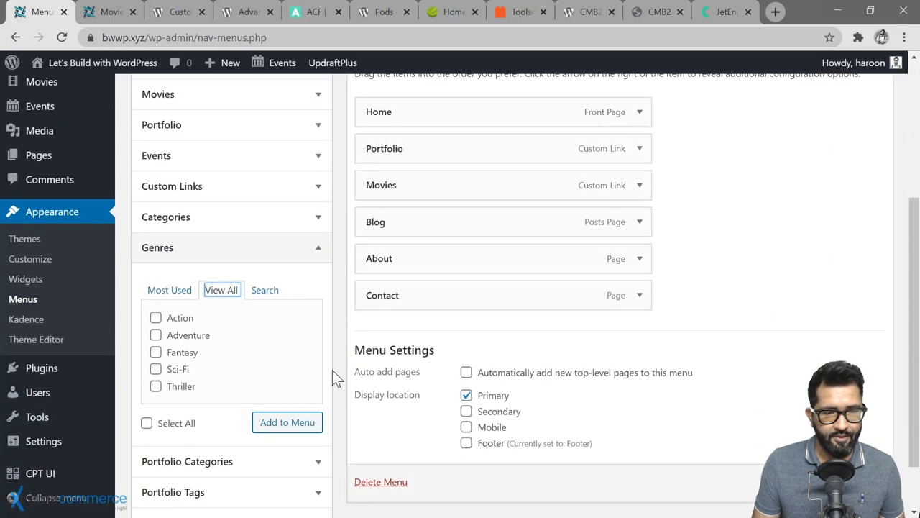
{"action": "left_click", "coordinate": [155, 317]}
{"action": "left_click", "coordinate": [155, 335]}
{"action": "left_click", "coordinate": [156, 352]}
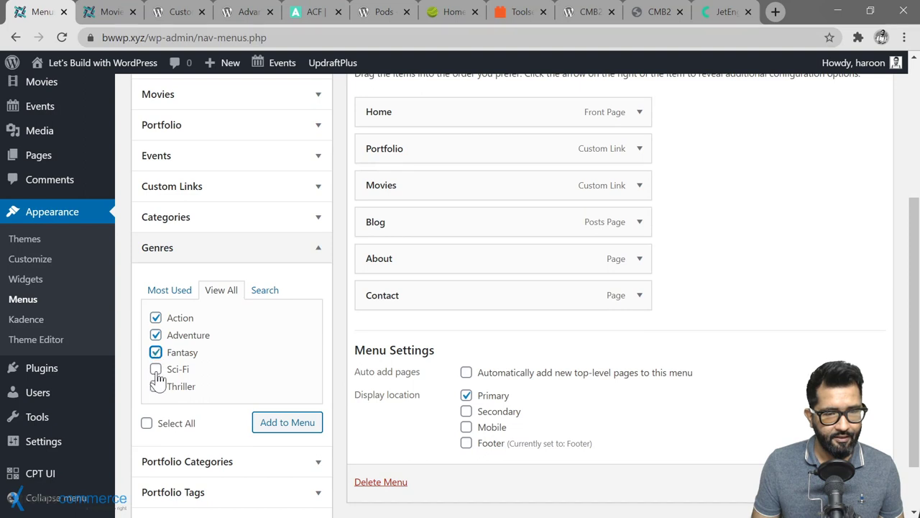
{"action": "left_click", "coordinate": [155, 369]}
{"action": "left_click", "coordinate": [156, 386]}
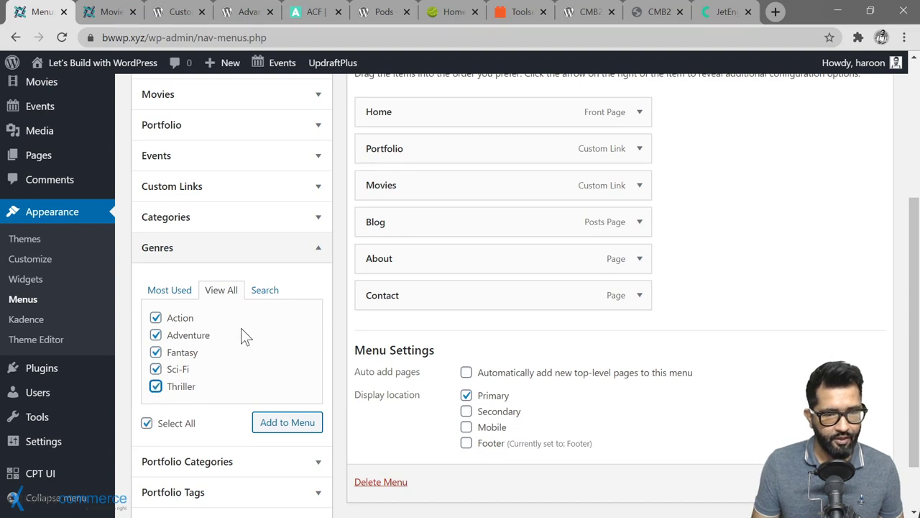
{"action": "left_click", "coordinate": [299, 424]}
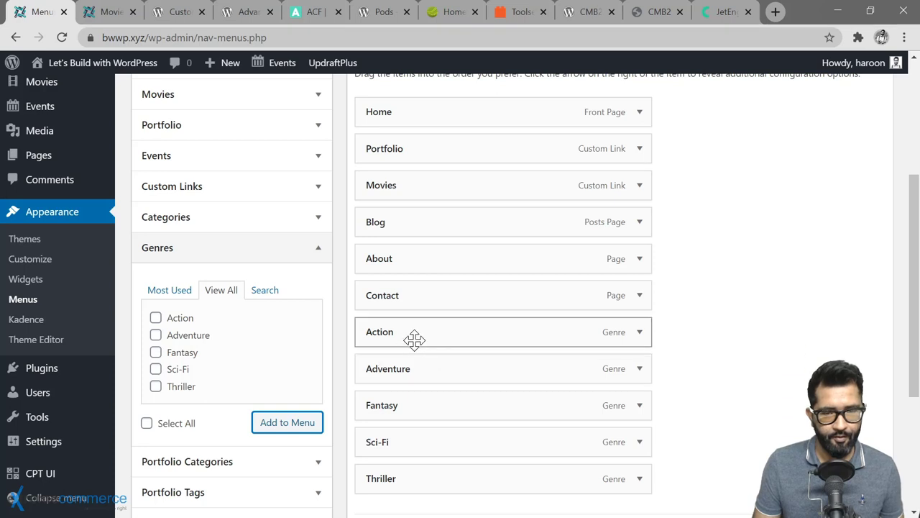
Step: Nest Adventure, Action, Fantasy, Sci-Fi and Thriller in that order as sub items of Movies, and save the Primary menu
{"action": "left_click_drag", "start_coordinate": [413, 341], "coordinate": [440, 227]}
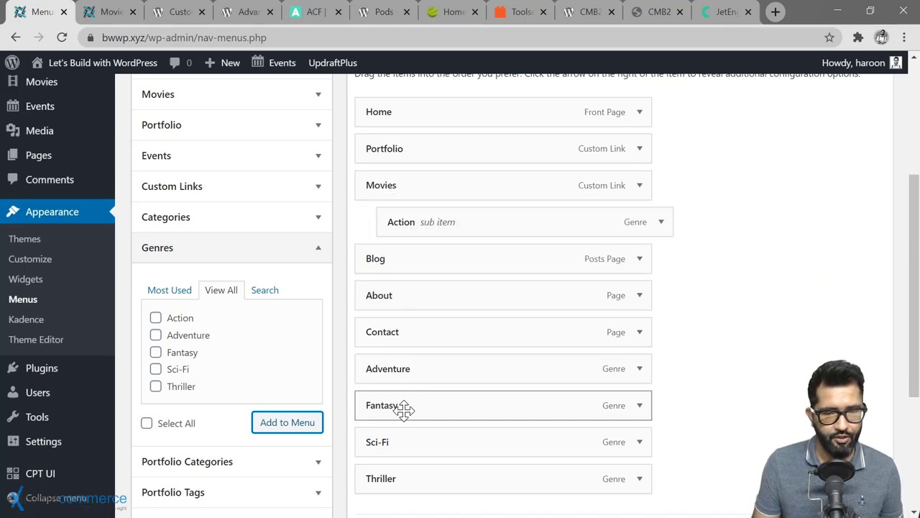
{"action": "left_click_drag", "start_coordinate": [403, 409], "coordinate": [432, 253]}
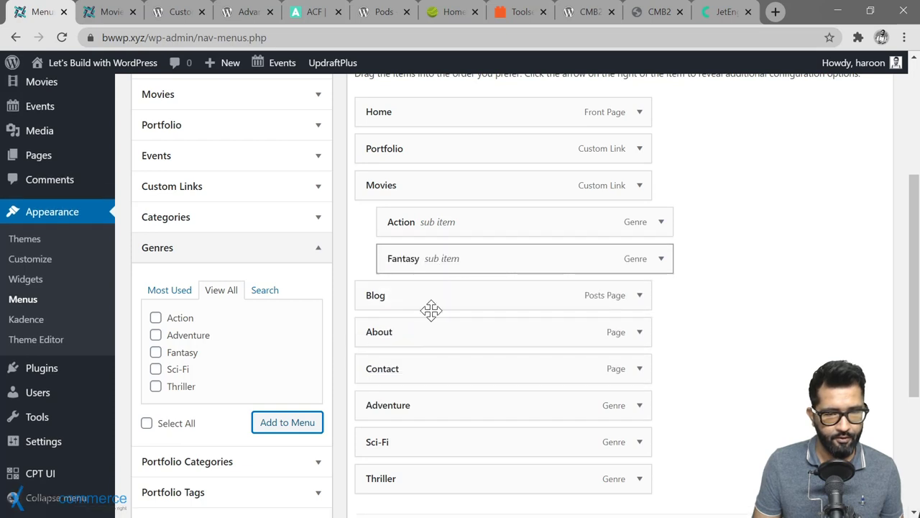
{"action": "left_click_drag", "start_coordinate": [408, 405], "coordinate": [425, 225]}
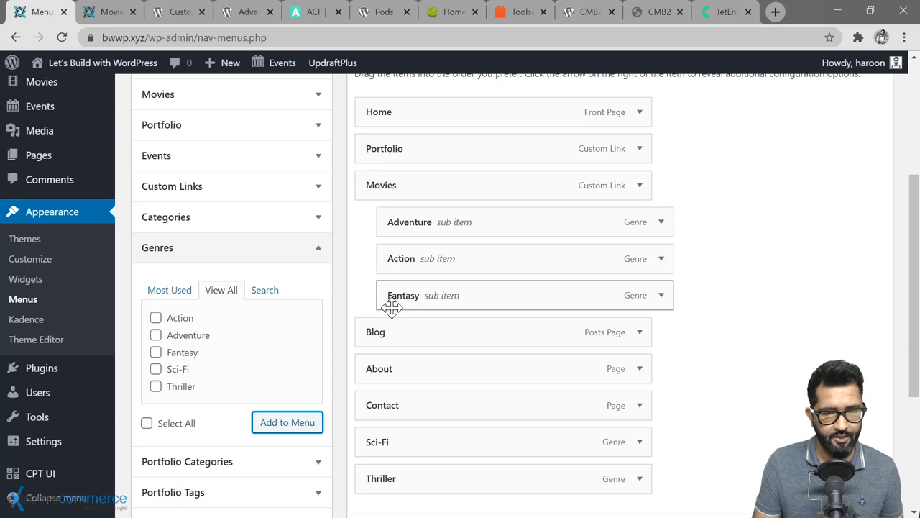
{"action": "scroll", "coordinate": [743, 309], "scroll_direction": "down", "scroll_amount": 1}
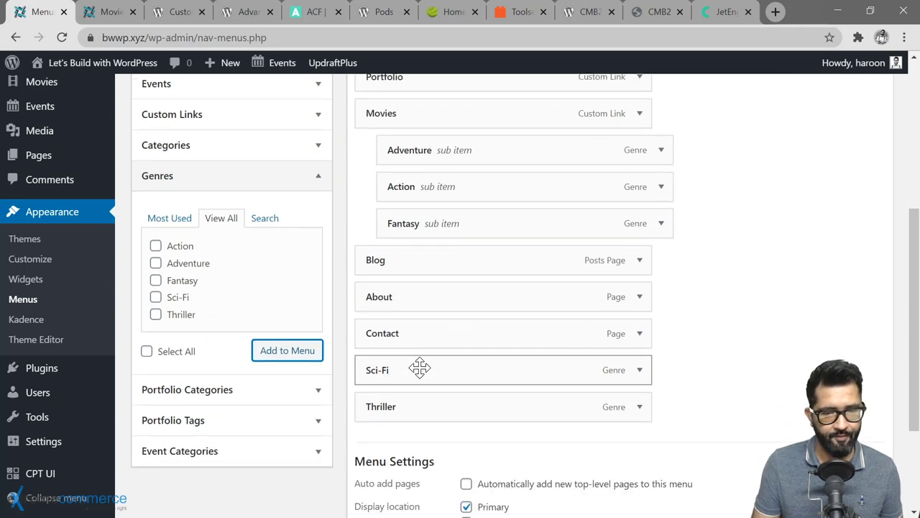
{"action": "left_click_drag", "start_coordinate": [419, 367], "coordinate": [444, 255]}
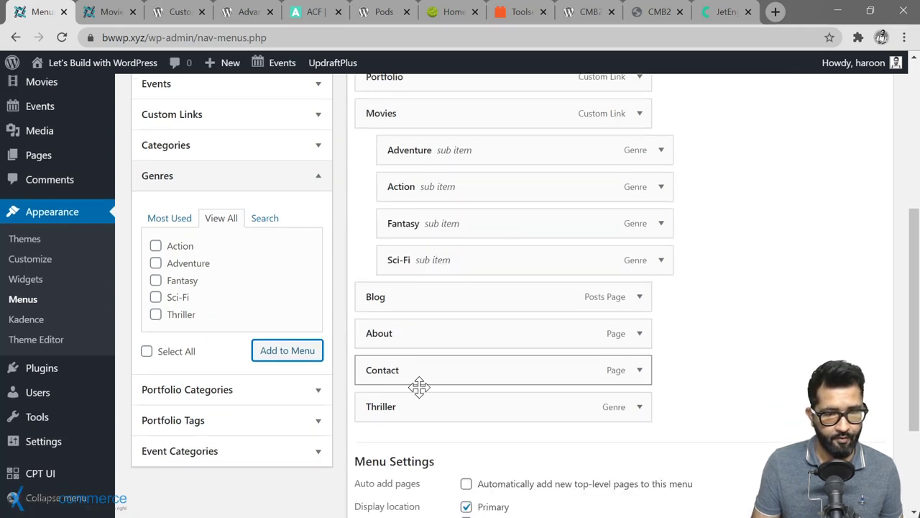
{"action": "left_click_drag", "start_coordinate": [413, 405], "coordinate": [429, 295]}
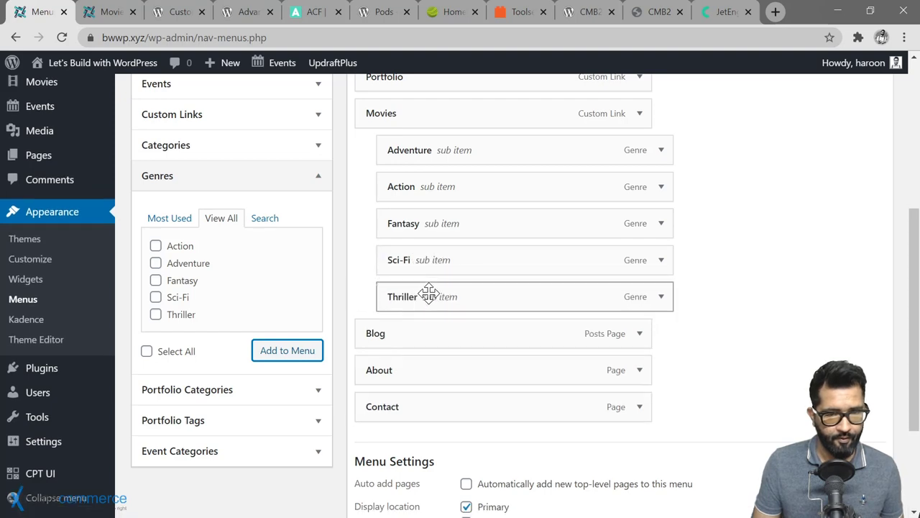
{"action": "scroll", "coordinate": [791, 295], "scroll_direction": "up", "scroll_amount": 4}
{"action": "left_click", "coordinate": [854, 277]}
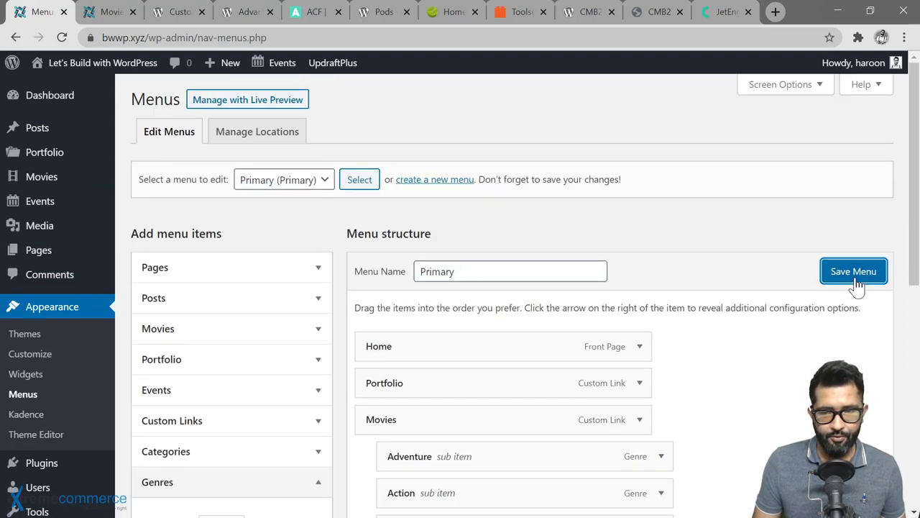
Step: Reload the live Movies archive, open the Adventure genre from the Movies submenu and highlight the path in its web address
{"action": "left_click", "coordinate": [110, 21]}
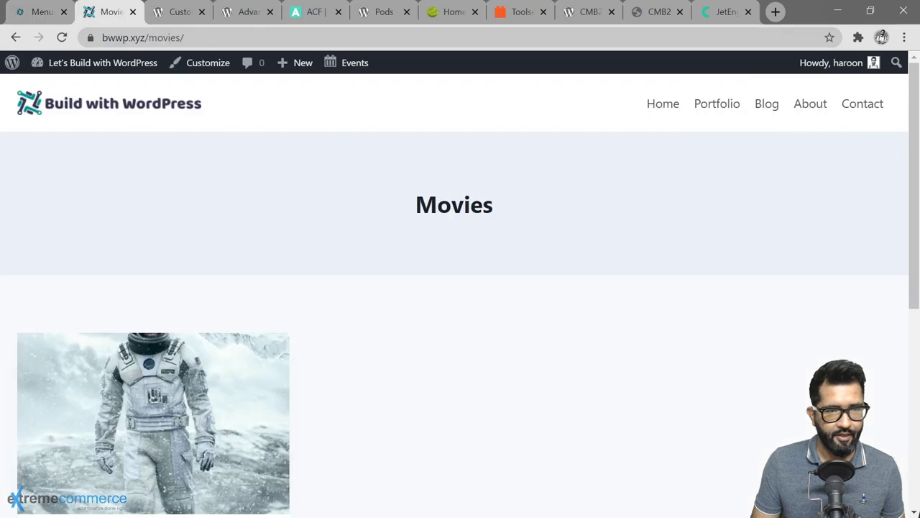
{"action": "left_click", "coordinate": [62, 38]}
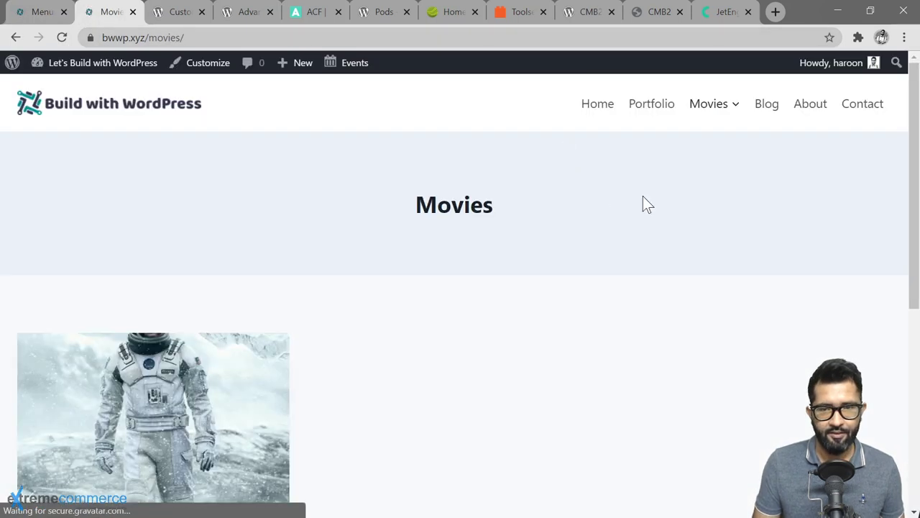
{"action": "mouse_move", "coordinate": [725, 108]}
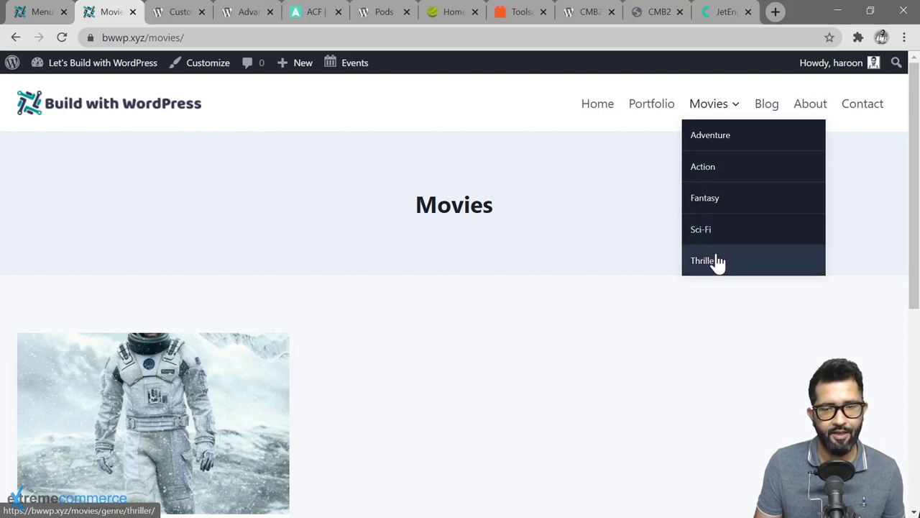
{"action": "left_click", "coordinate": [715, 144]}
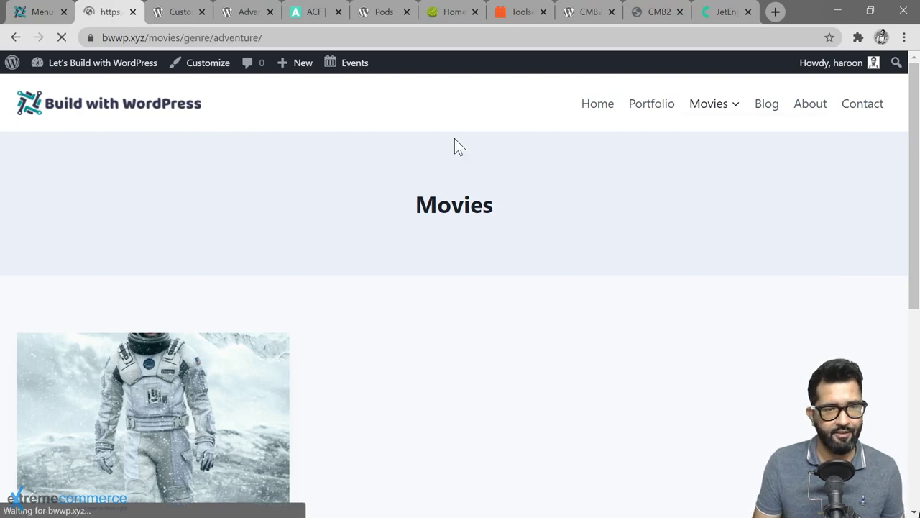
{"action": "left_click_drag", "start_coordinate": [149, 38], "coordinate": [263, 37]}
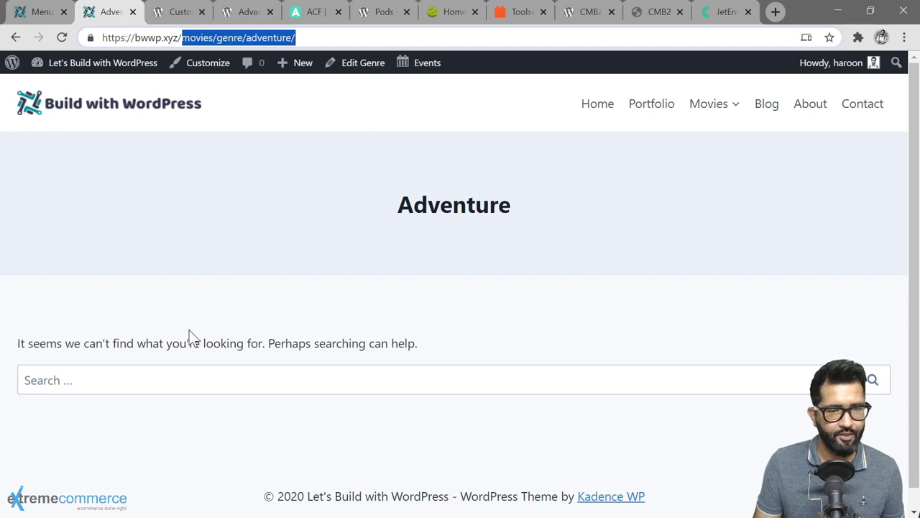
Step: Open the Sci-Fi genre archive from the Movies submenu, look over its listing and open the Interstellar entry
{"action": "left_click", "coordinate": [734, 105]}
{"action": "mouse_move", "coordinate": [739, 113]}
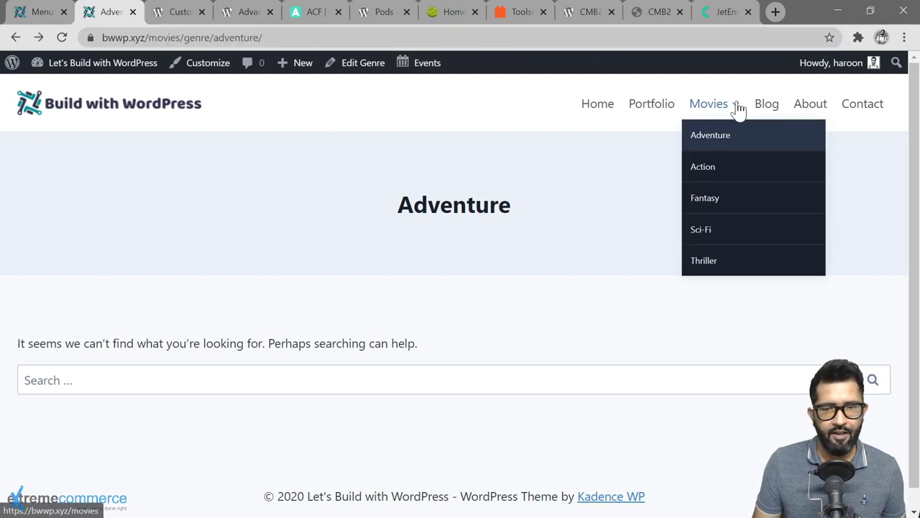
{"action": "left_click", "coordinate": [716, 230]}
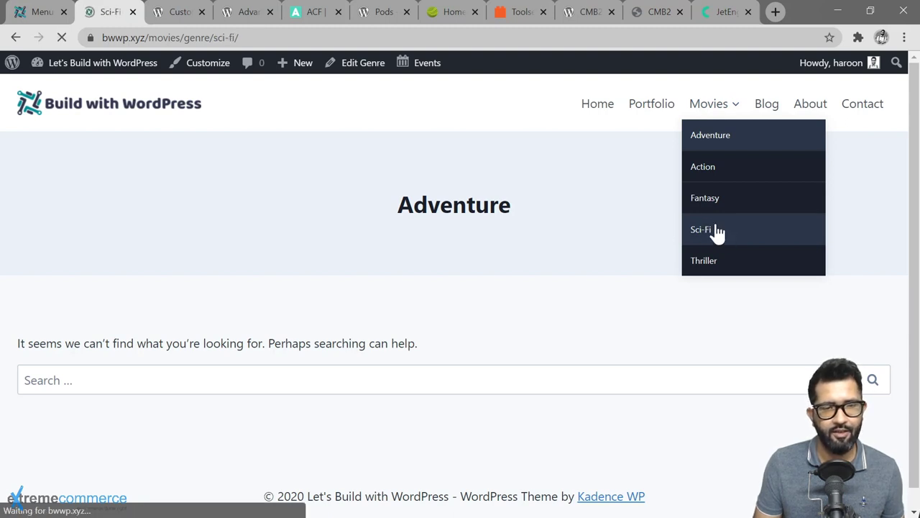
{"action": "scroll", "coordinate": [370, 252], "scroll_direction": "down", "scroll_amount": 5}
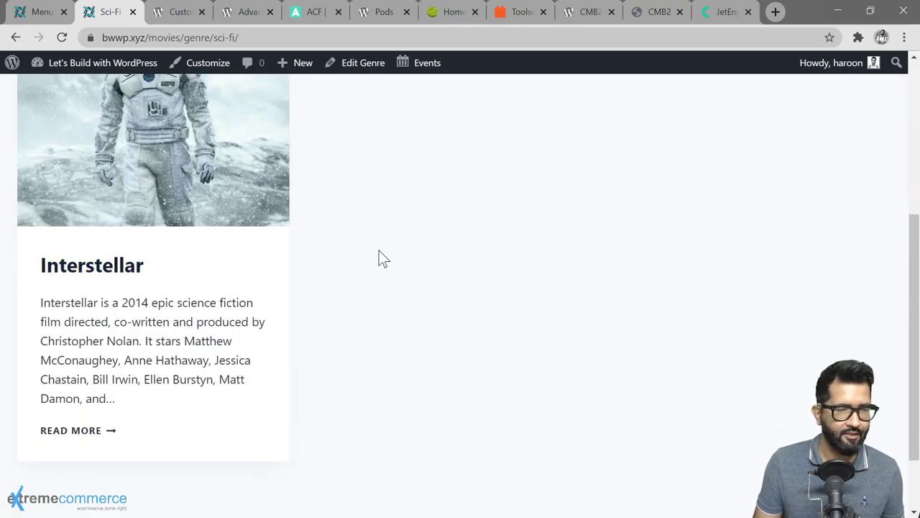
{"action": "scroll", "coordinate": [345, 224], "scroll_direction": "up", "scroll_amount": 4}
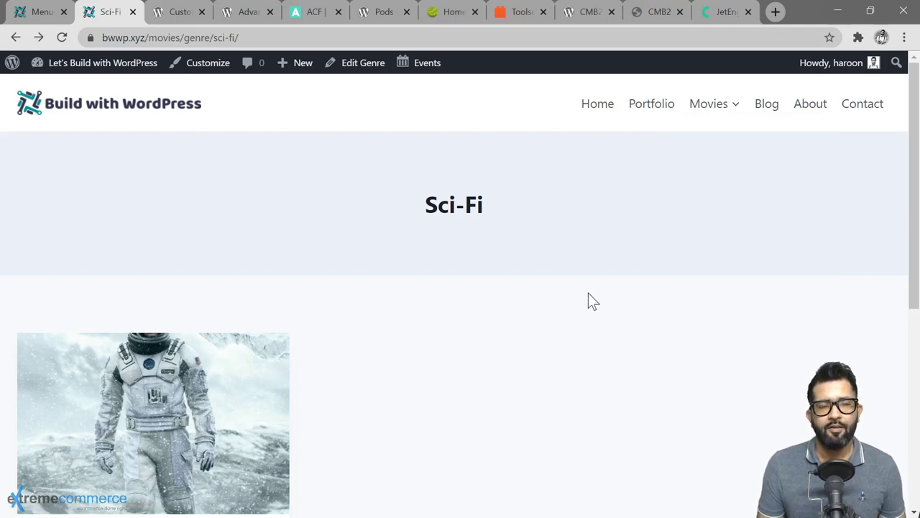
{"action": "scroll", "coordinate": [589, 302], "scroll_direction": "down", "scroll_amount": 3}
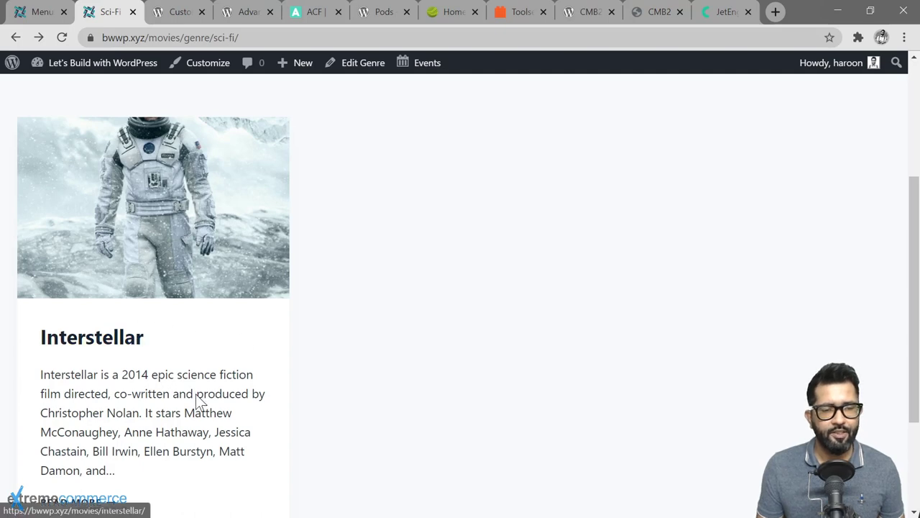
{"action": "scroll", "coordinate": [199, 400], "scroll_direction": "down", "scroll_amount": 1}
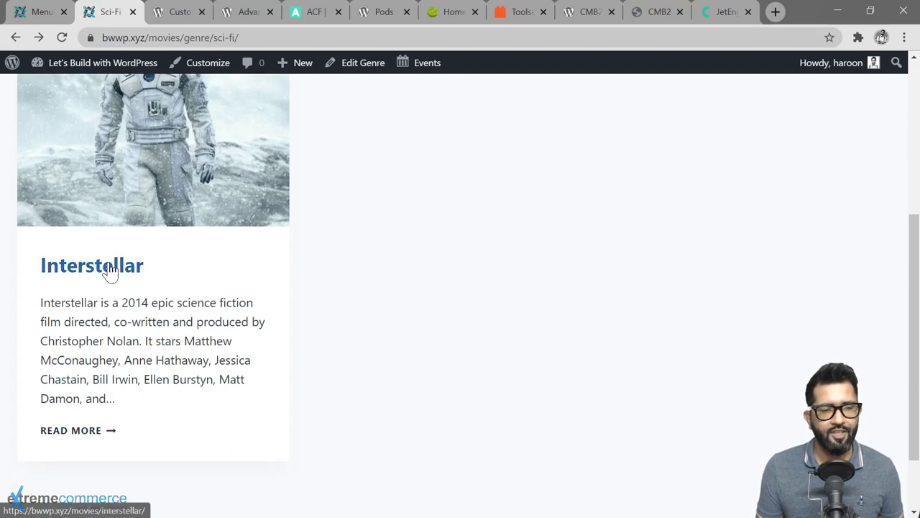
{"action": "left_click", "coordinate": [113, 271]}
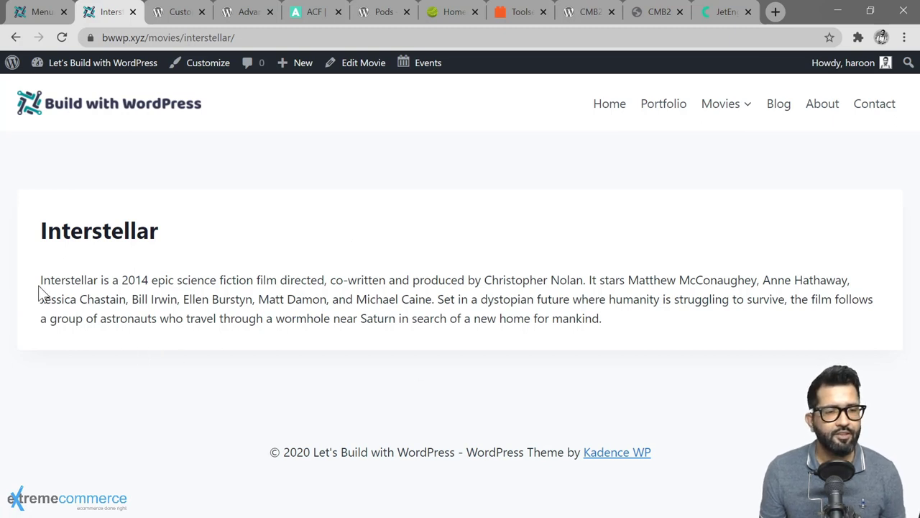
Step: Examine the Interstellar description by highlighting the whole paragraph and the director's name in it
{"action": "left_click_drag", "start_coordinate": [41, 280], "coordinate": [632, 318]}
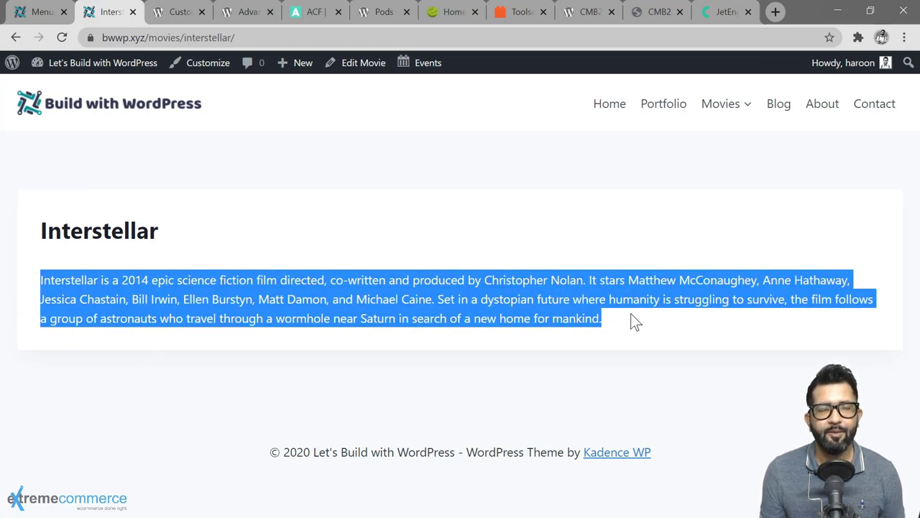
{"action": "left_click", "coordinate": [624, 320]}
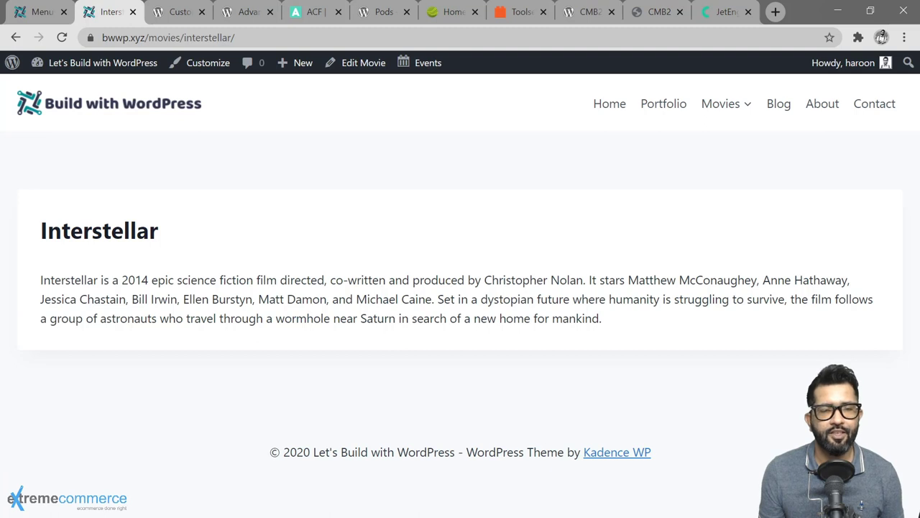
{"action": "left_click_drag", "start_coordinate": [483, 280], "coordinate": [584, 280]}
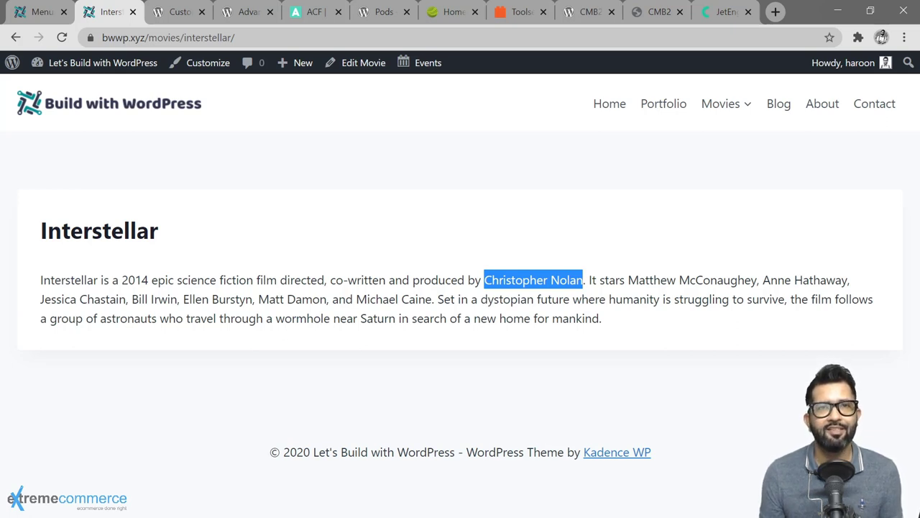
{"action": "left_click", "coordinate": [638, 296]}
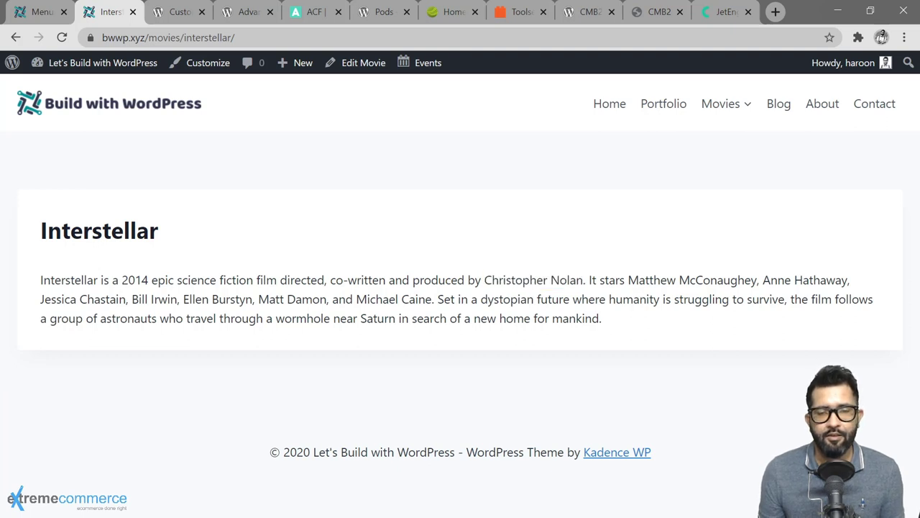
Step: Examine the cast in the Interstellar description by highlighting the lead actor's name and the full list of actors
{"action": "left_click_drag", "start_coordinate": [628, 280], "coordinate": [757, 279]}
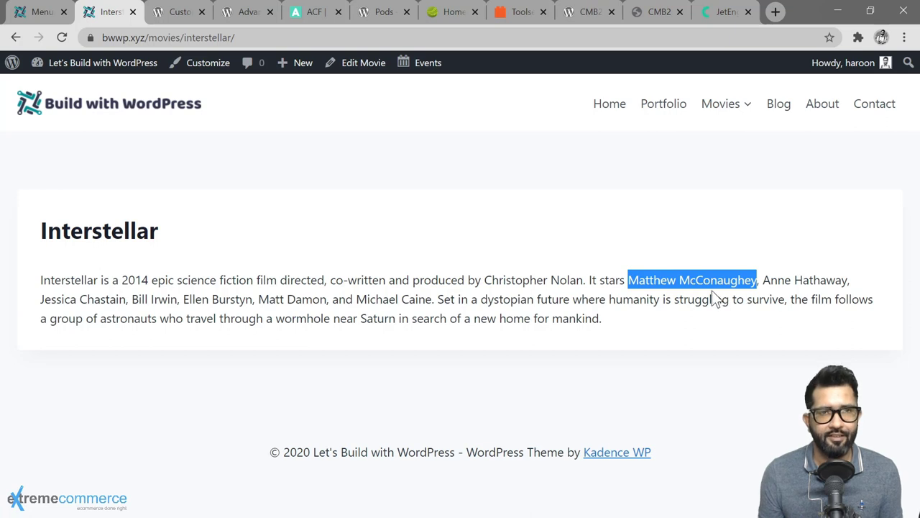
{"action": "left_click", "coordinate": [643, 329]}
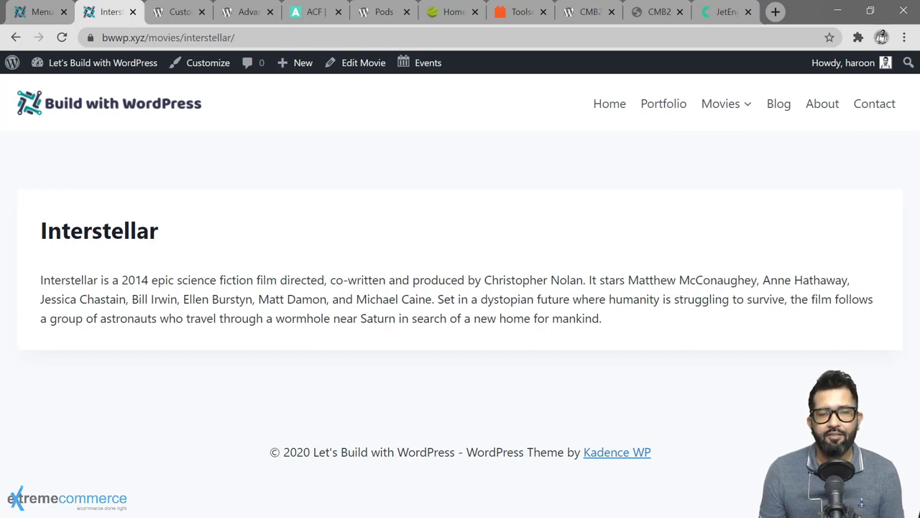
{"action": "left_click_drag", "start_coordinate": [627, 279], "coordinate": [431, 299]}
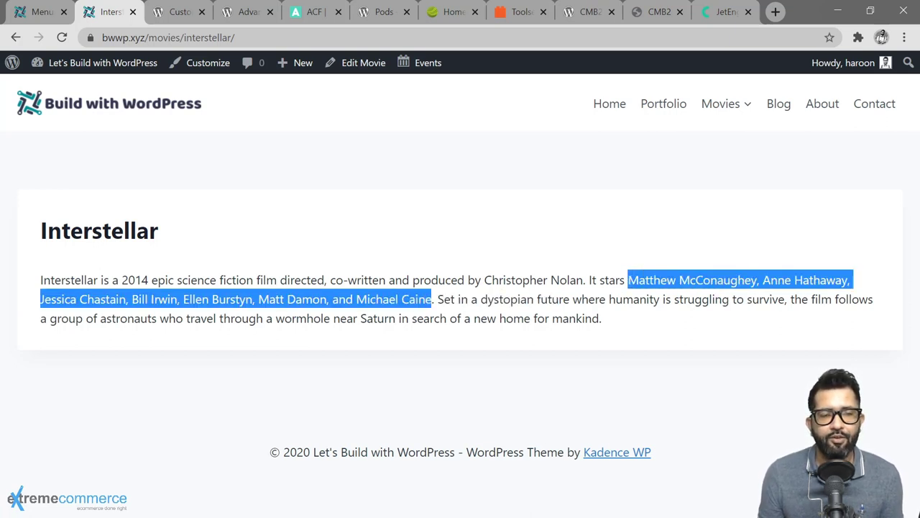
{"action": "left_click", "coordinate": [197, 332]}
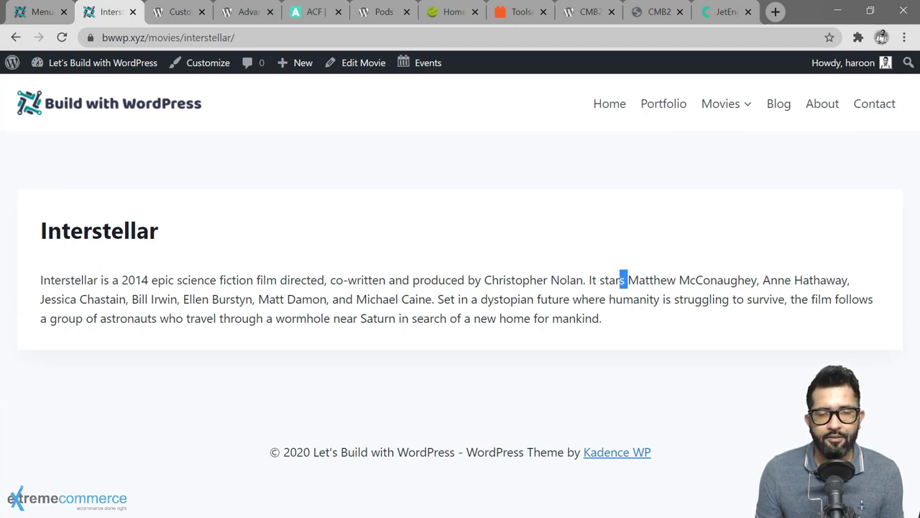
{"action": "left_click_drag", "start_coordinate": [628, 280], "coordinate": [432, 299]}
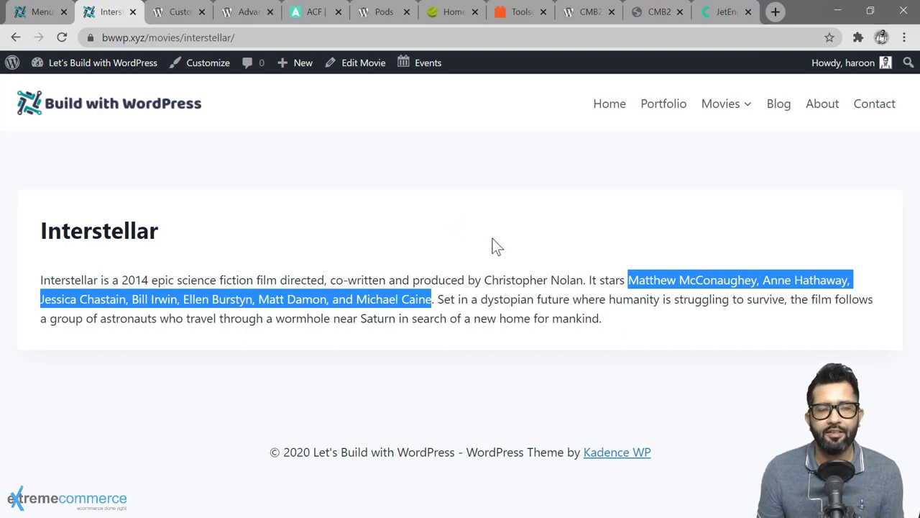
{"action": "left_click", "coordinate": [551, 252]}
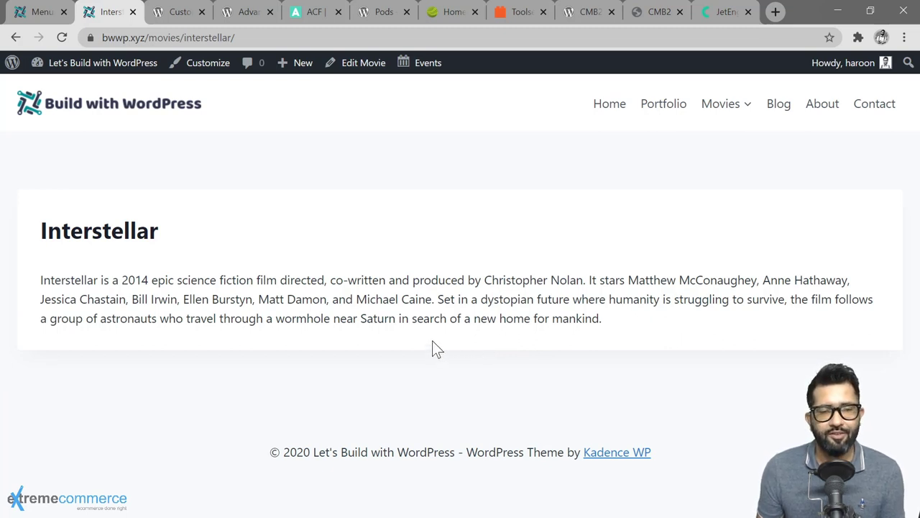
Step: Switch to the Advanced Custom Fields plugin page on WordPress.org
{"action": "left_click", "coordinate": [249, 13]}
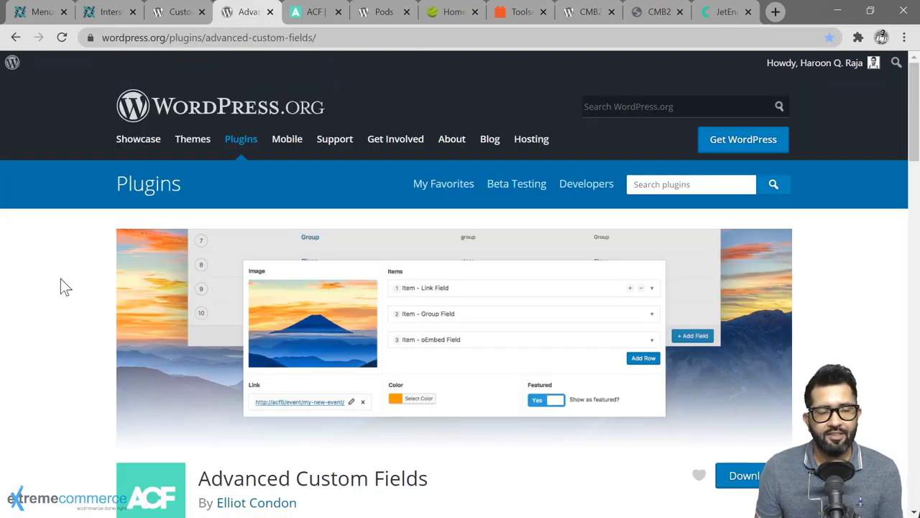
Step: Examine the Advanced Custom Fields description and plugin details on WordPress.org, and look over the features on the official ACF site
{"action": "scroll", "coordinate": [61, 278], "scroll_direction": "down", "scroll_amount": 2}
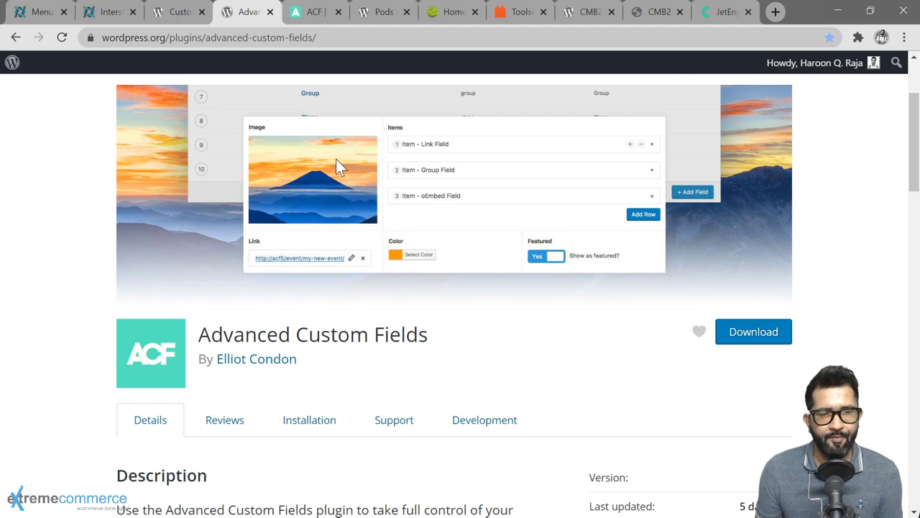
{"action": "scroll", "coordinate": [50, 264], "scroll_direction": "down", "scroll_amount": 4}
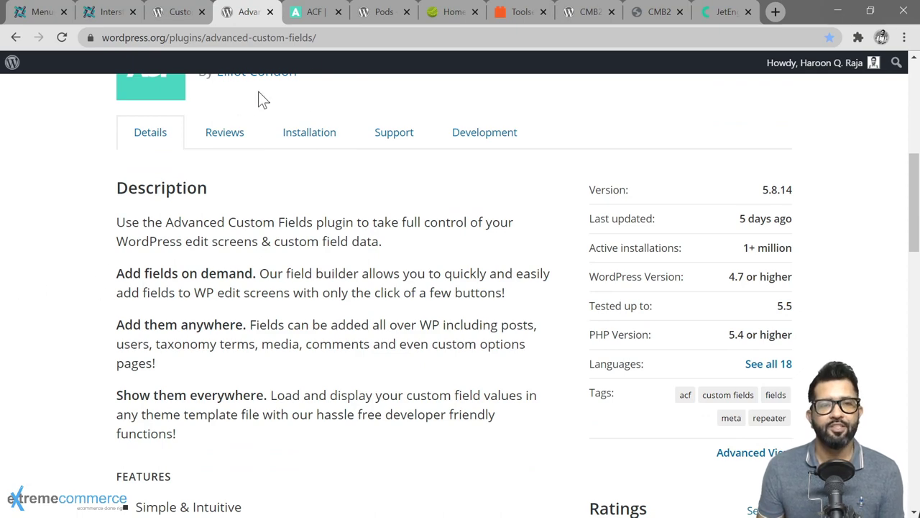
{"action": "left_click", "coordinate": [320, 12]}
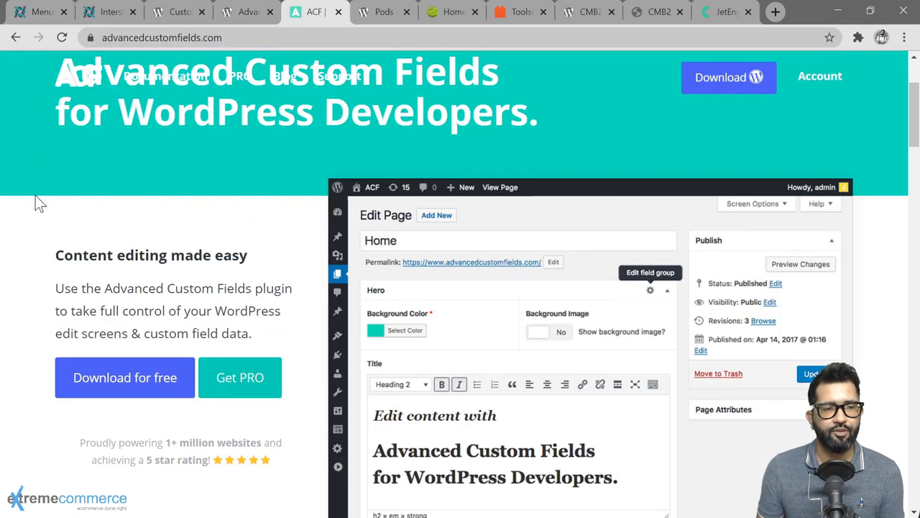
{"action": "scroll", "coordinate": [35, 196], "scroll_direction": "down", "scroll_amount": 2}
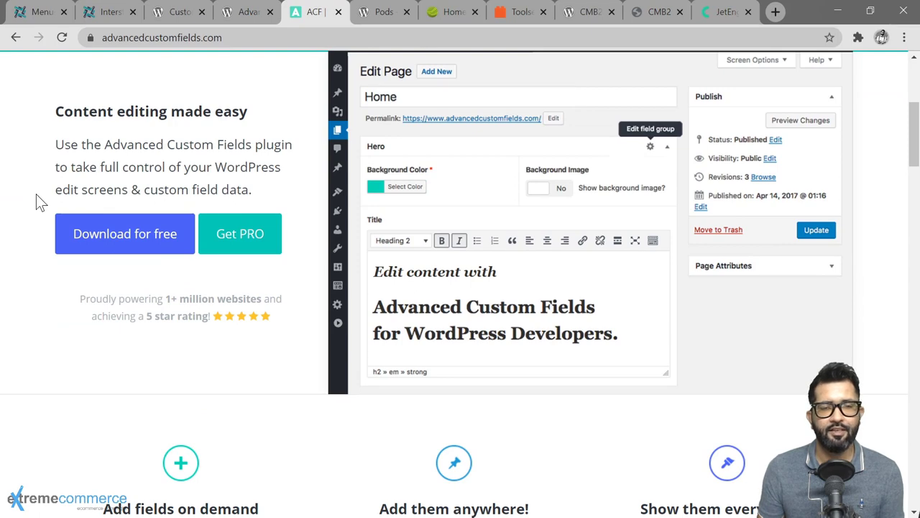
{"action": "scroll", "coordinate": [42, 315], "scroll_direction": "down", "scroll_amount": 5}
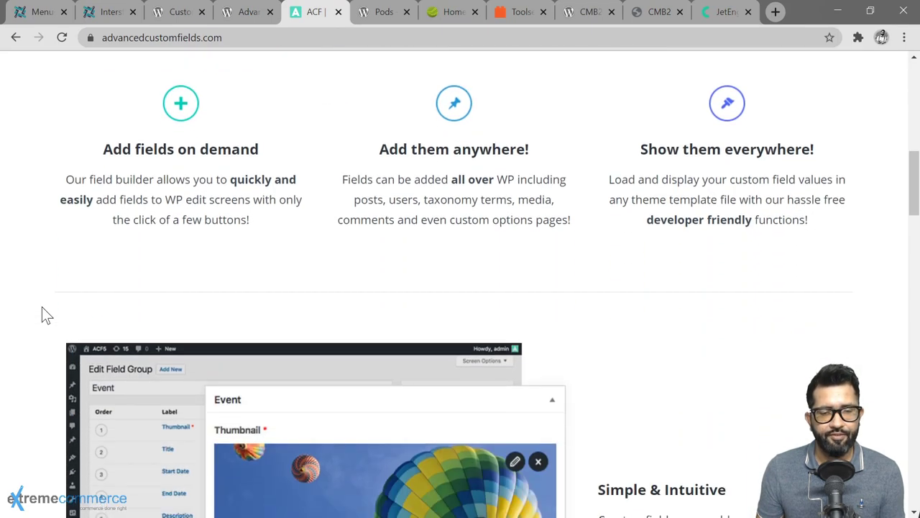
{"action": "scroll", "coordinate": [42, 315], "scroll_direction": "down", "scroll_amount": 4}
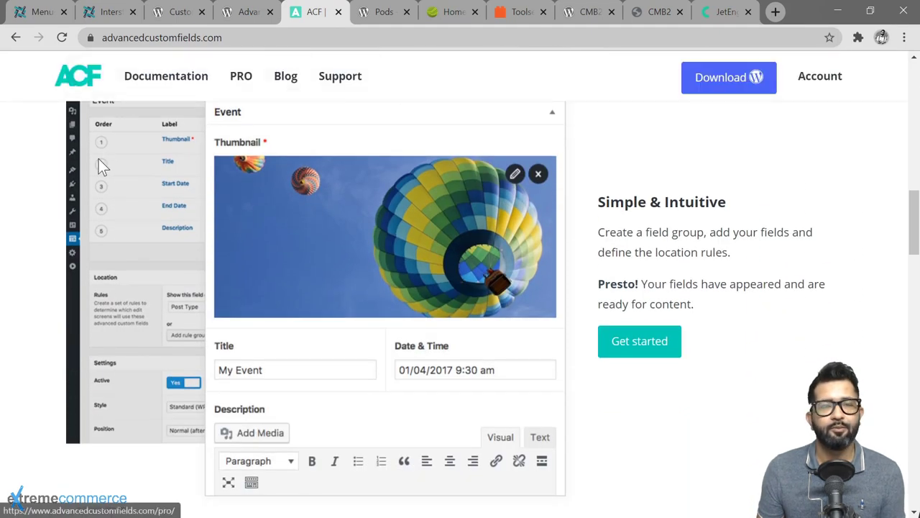
Step: Switch to the Pods plugin page on WordPress.org and examine its description, plugin details, ratings and introduction section
{"action": "left_click", "coordinate": [381, 12]}
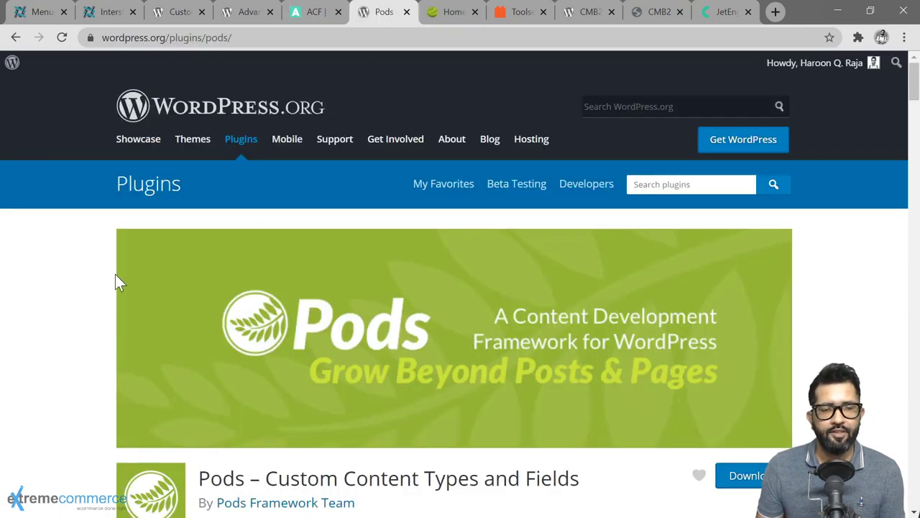
{"action": "scroll", "coordinate": [48, 343], "scroll_direction": "down", "scroll_amount": 3}
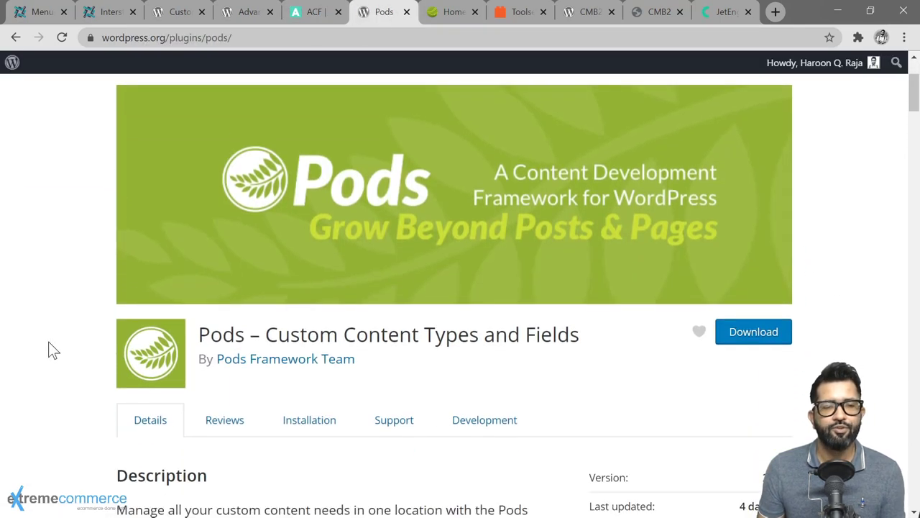
{"action": "scroll", "coordinate": [48, 351], "scroll_direction": "down", "scroll_amount": 3}
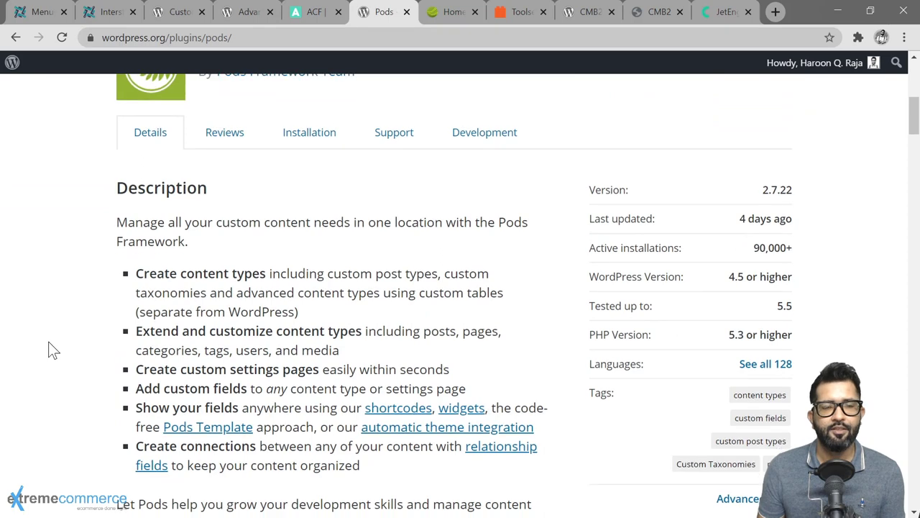
{"action": "scroll", "coordinate": [48, 350], "scroll_direction": "down", "scroll_amount": 2}
{"action": "scroll", "coordinate": [48, 344], "scroll_direction": "down", "scroll_amount": 2}
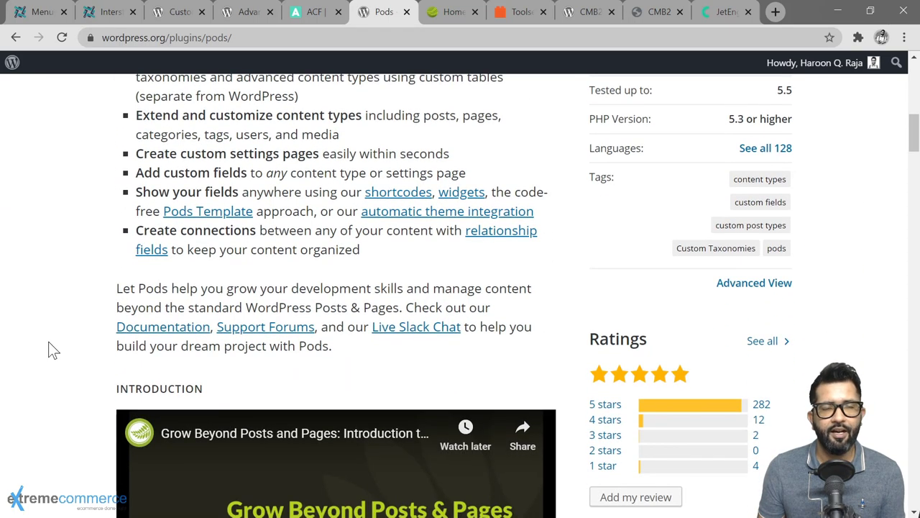
{"action": "scroll", "coordinate": [49, 350], "scroll_direction": "down", "scroll_amount": 3}
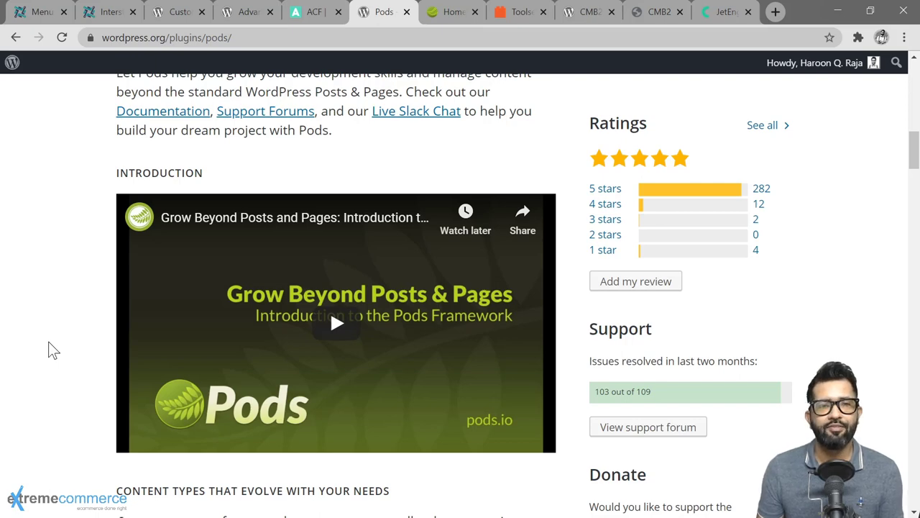
{"action": "scroll", "coordinate": [49, 344], "scroll_direction": "down", "scroll_amount": 4}
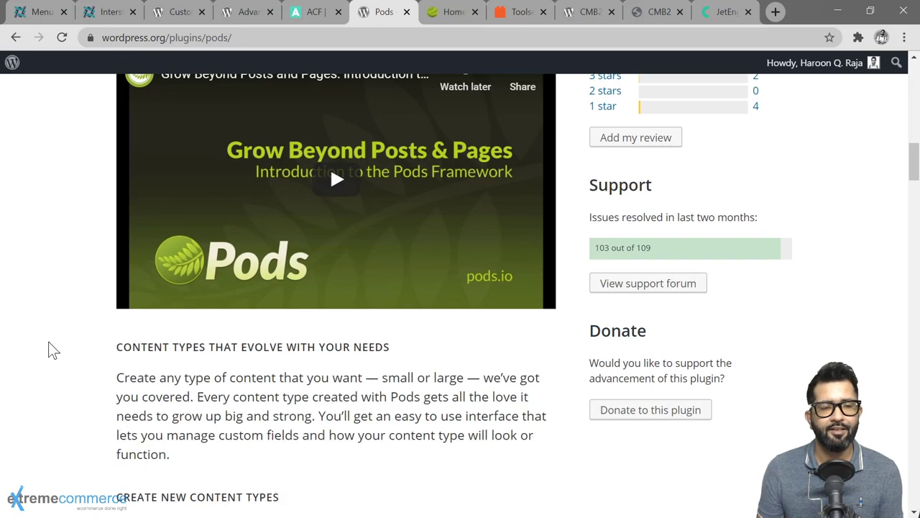
{"action": "scroll", "coordinate": [48, 351], "scroll_direction": "up", "scroll_amount": 5}
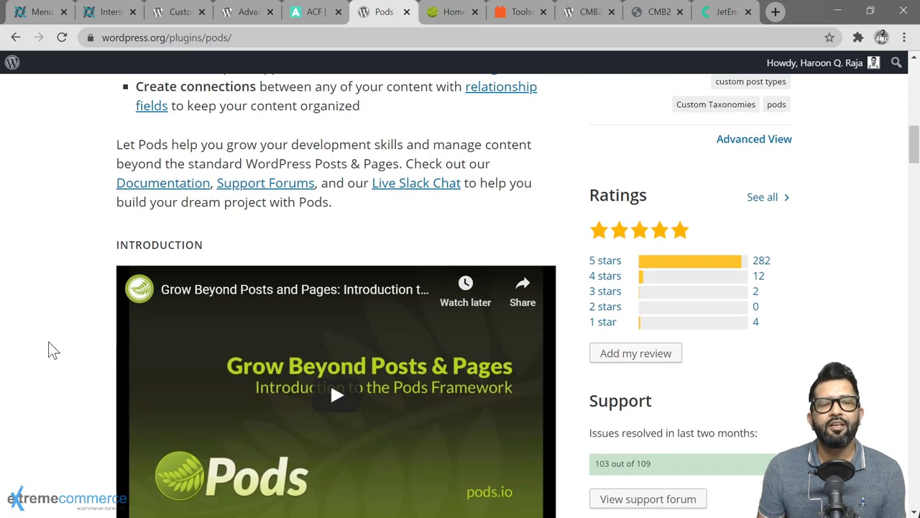
{"action": "scroll", "coordinate": [49, 344], "scroll_direction": "down", "scroll_amount": 1}
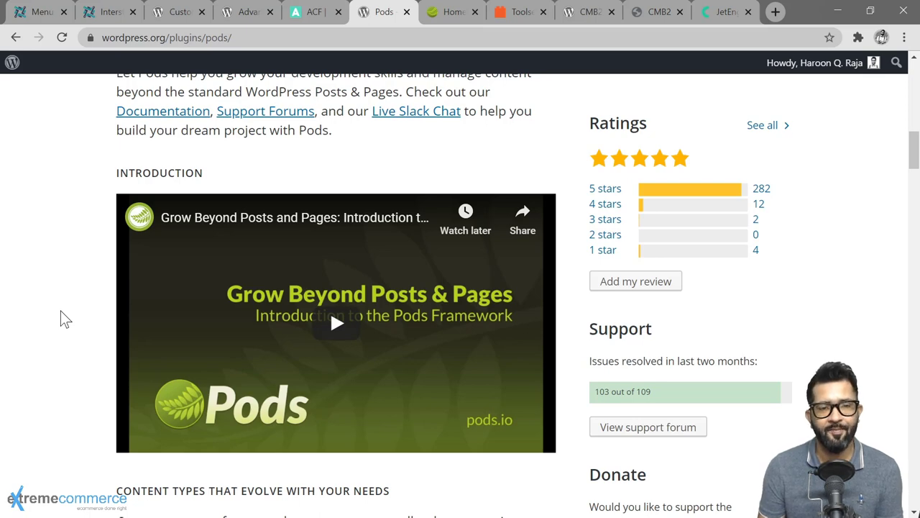
Step: Look over the home page of the official Pods site and bring up the Toolset home page
{"action": "left_click", "coordinate": [440, 16]}
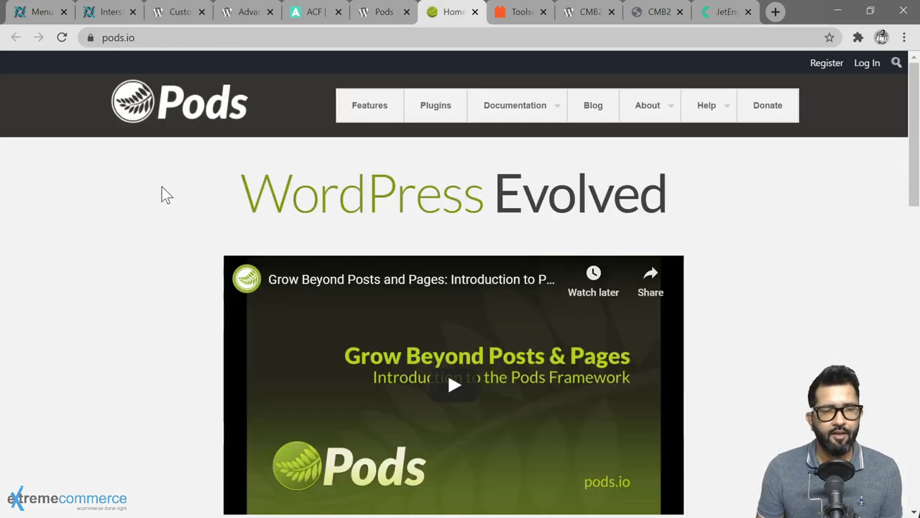
{"action": "scroll", "coordinate": [135, 310], "scroll_direction": "down", "scroll_amount": 4}
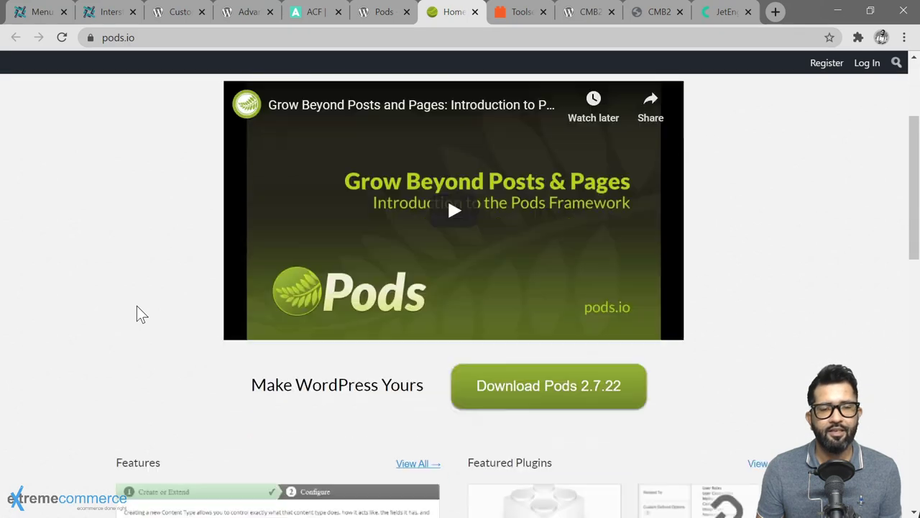
{"action": "scroll", "coordinate": [95, 281], "scroll_direction": "up", "scroll_amount": 4}
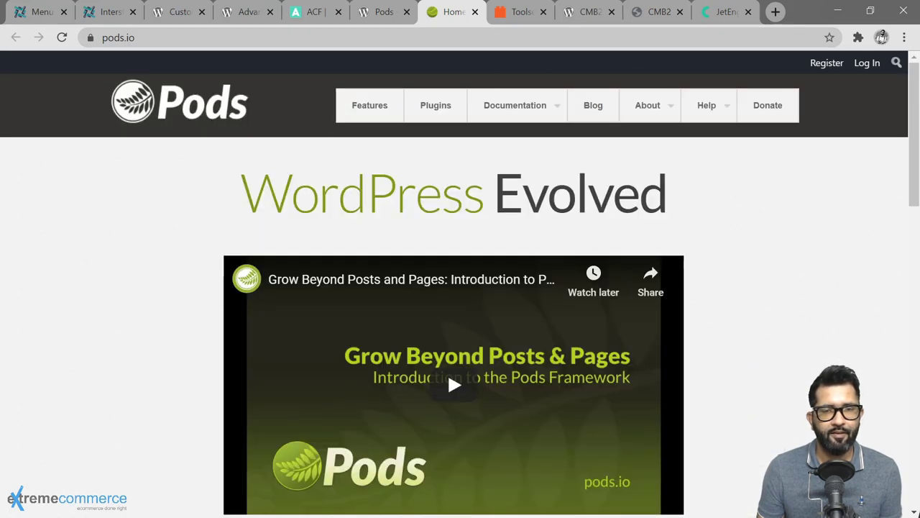
{"action": "left_click", "coordinate": [512, 21]}
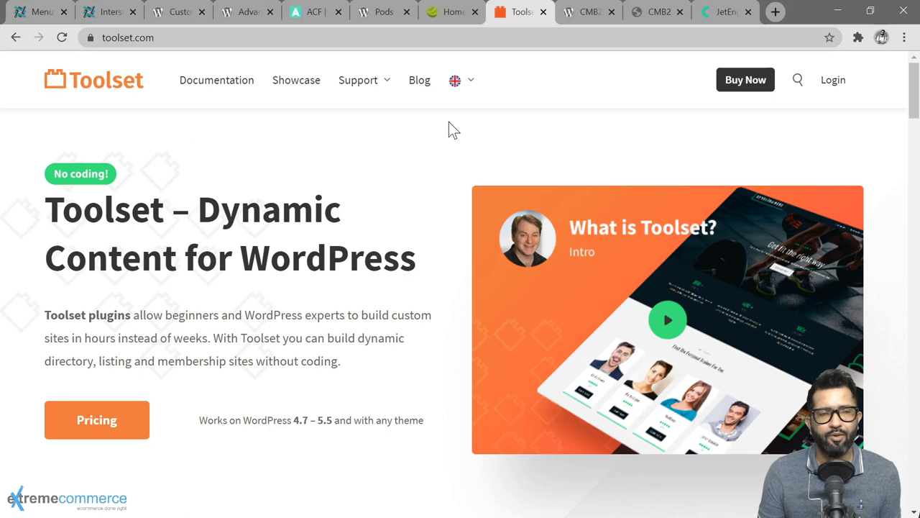
Step: Switch to the CMB2 plugin page on WordPress.org and examine its description and plugin details
{"action": "left_click", "coordinate": [588, 13]}
{"action": "scroll", "coordinate": [57, 317], "scroll_direction": "down", "scroll_amount": 4}
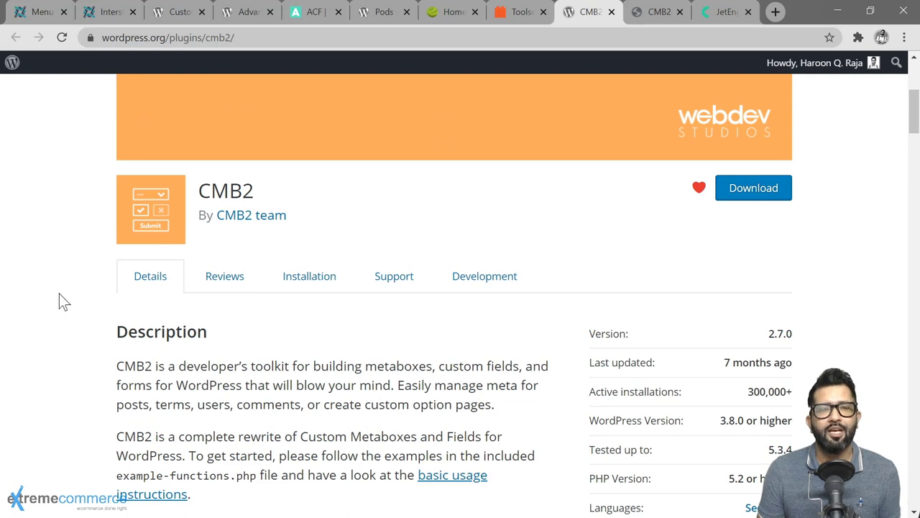
{"action": "scroll", "coordinate": [67, 307], "scroll_direction": "down", "scroll_amount": 1}
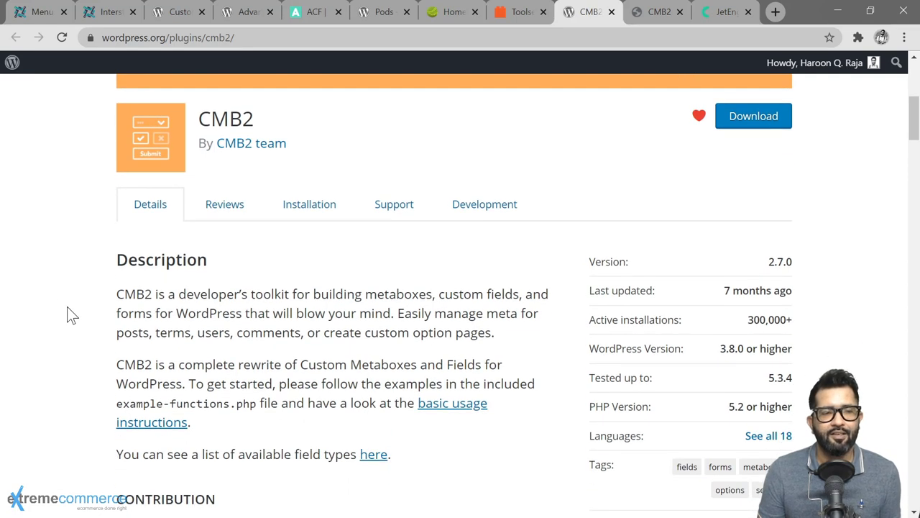
{"action": "scroll", "coordinate": [67, 307], "scroll_direction": "up", "scroll_amount": 1}
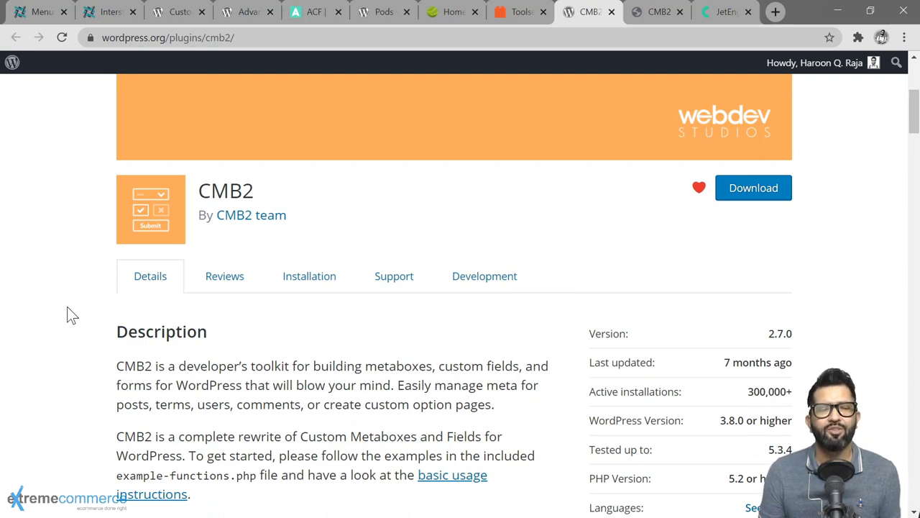
{"action": "scroll", "coordinate": [67, 314], "scroll_direction": "down", "scroll_amount": 2}
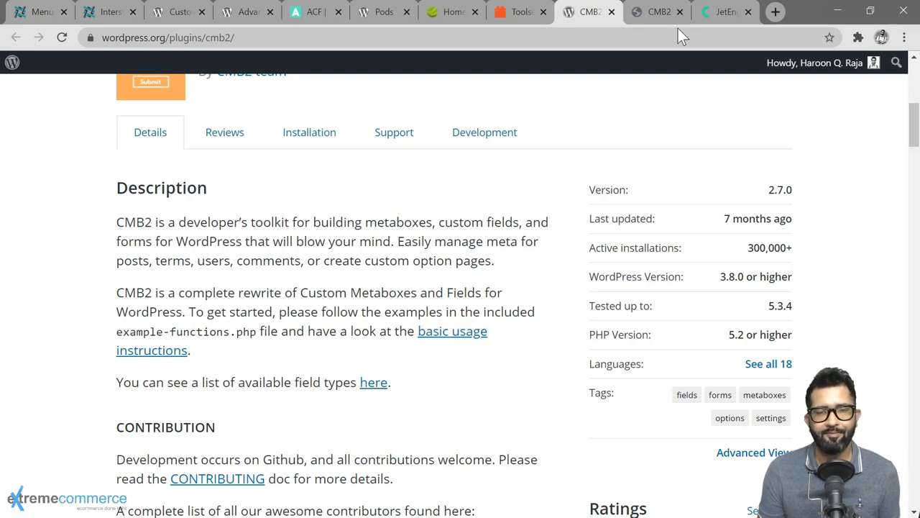
Step: Switch to Crocoblock's JetEngine page and look over its introduction, basic features, listing items and dynamic widgets
{"action": "left_click", "coordinate": [716, 12]}
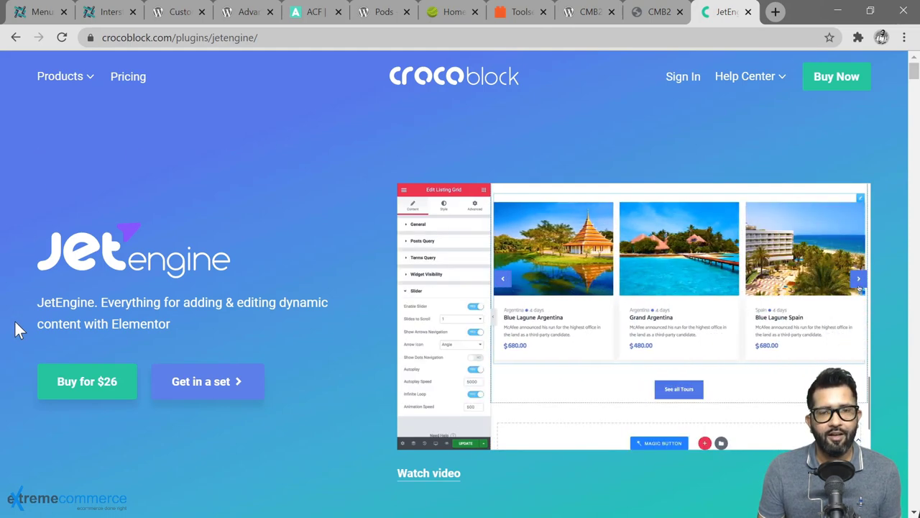
{"action": "scroll", "coordinate": [15, 307], "scroll_direction": "down", "scroll_amount": 1}
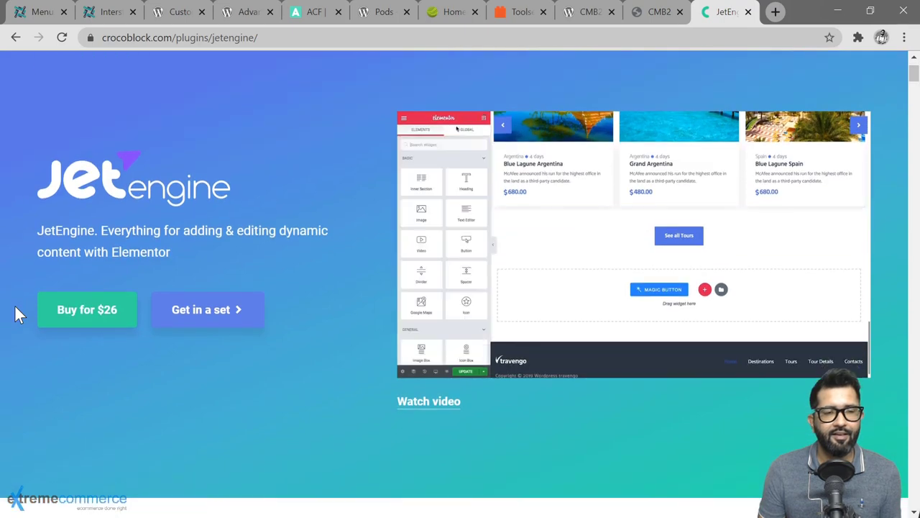
{"action": "scroll", "coordinate": [14, 304], "scroll_direction": "up", "scroll_amount": 1}
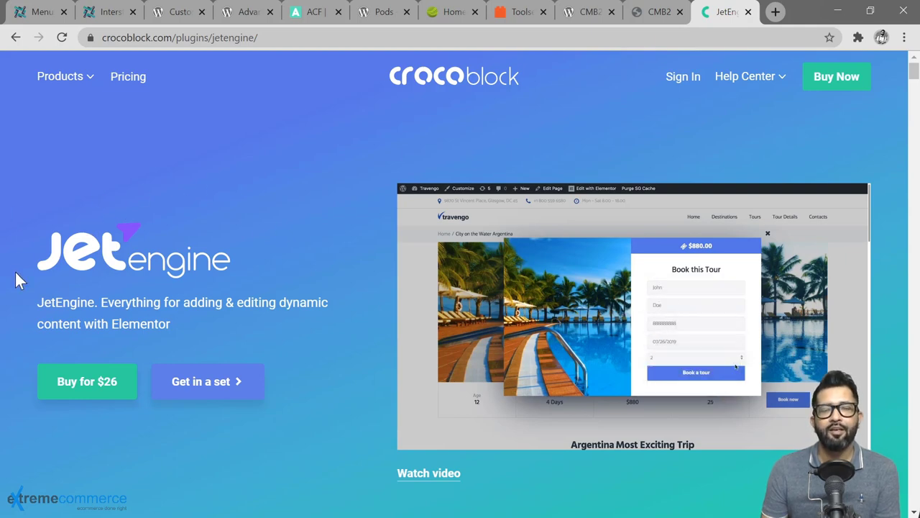
{"action": "scroll", "coordinate": [16, 273], "scroll_direction": "down", "scroll_amount": 1}
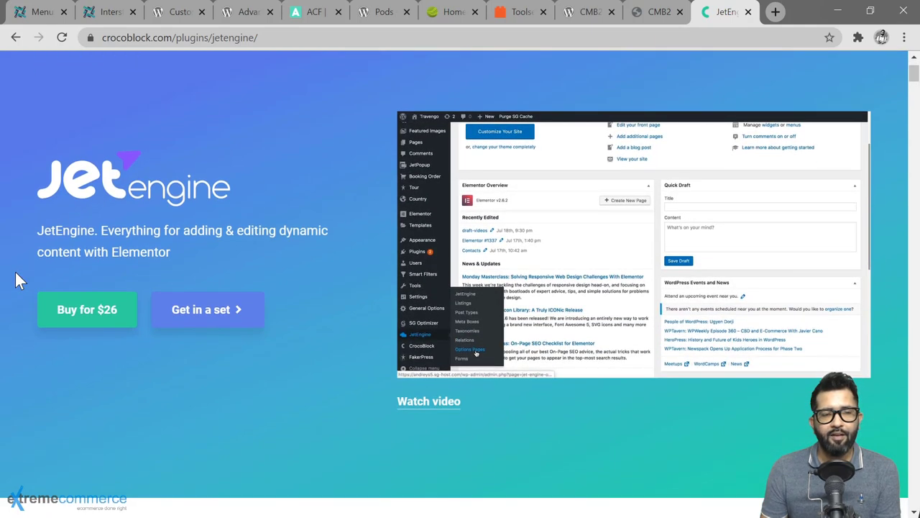
{"action": "scroll", "coordinate": [15, 272], "scroll_direction": "down", "scroll_amount": 4}
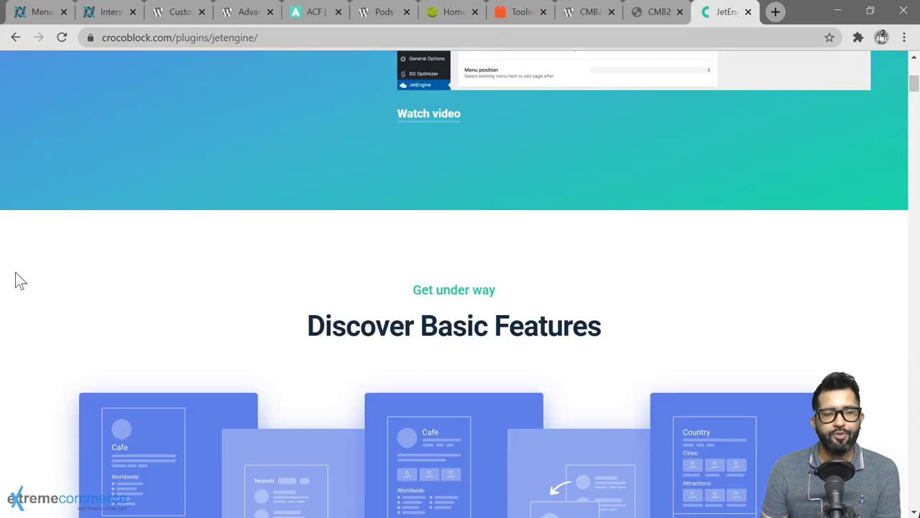
{"action": "scroll", "coordinate": [15, 273], "scroll_direction": "down", "scroll_amount": 12}
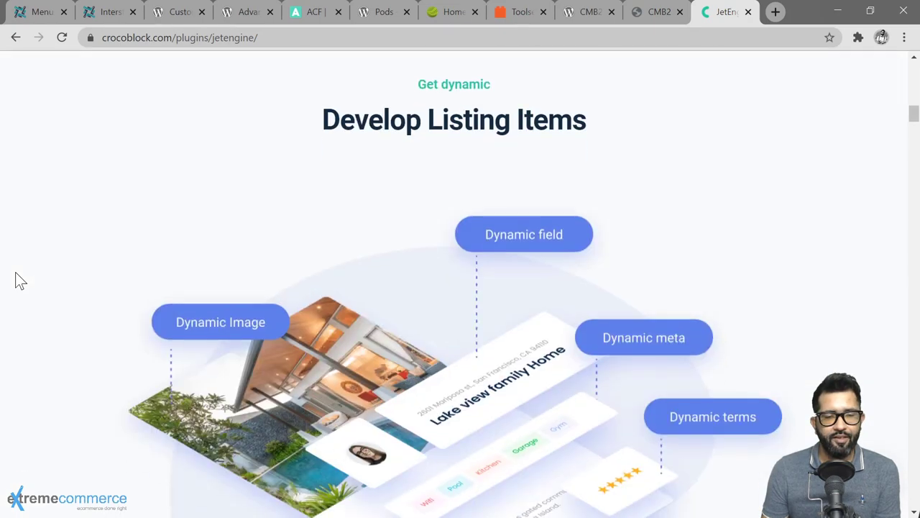
{"action": "scroll", "coordinate": [15, 272], "scroll_direction": "down", "scroll_amount": 4}
{"action": "scroll", "coordinate": [15, 272], "scroll_direction": "down", "scroll_amount": 3}
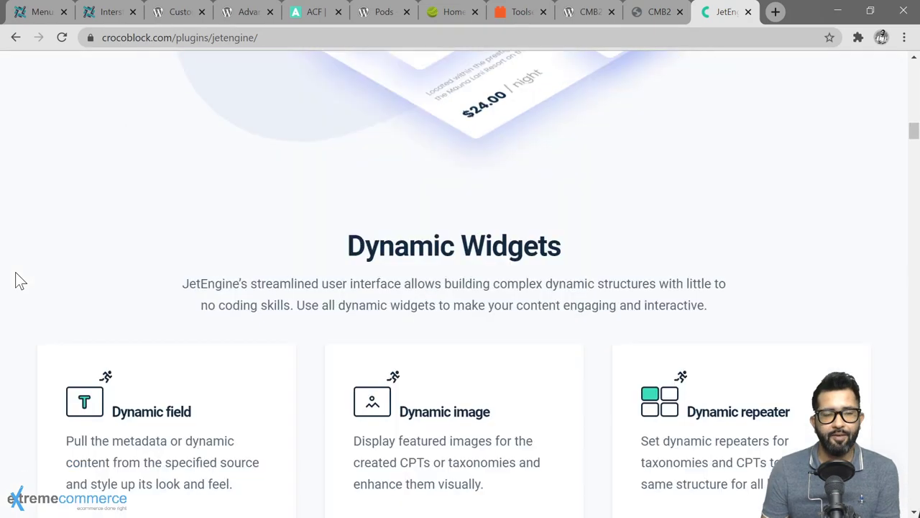
Step: Examine the listing grid section of the JetEngine page, covering the Grid, Masonry, Injections and Slider layouts
{"action": "scroll", "coordinate": [15, 272], "scroll_direction": "down", "scroll_amount": 11}
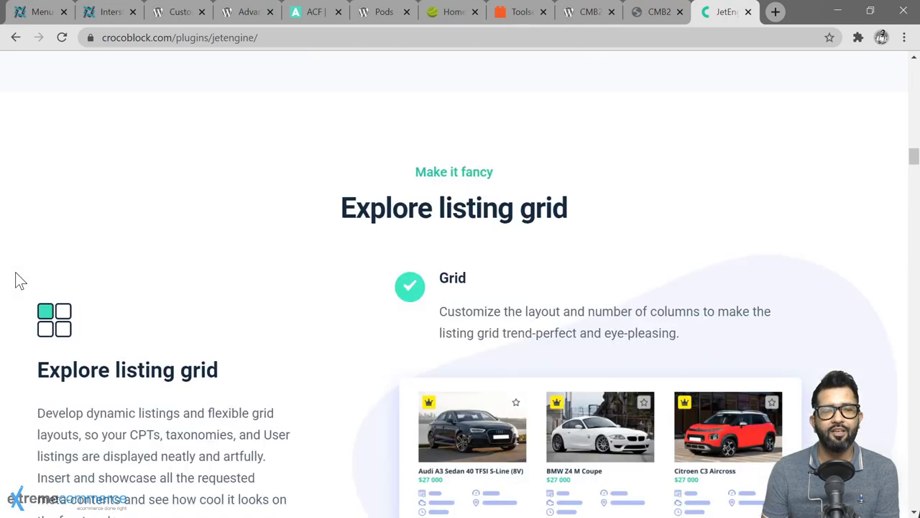
{"action": "scroll", "coordinate": [15, 272], "scroll_direction": "down", "scroll_amount": 1}
{"action": "scroll", "coordinate": [317, 195], "scroll_direction": "down", "scroll_amount": 2}
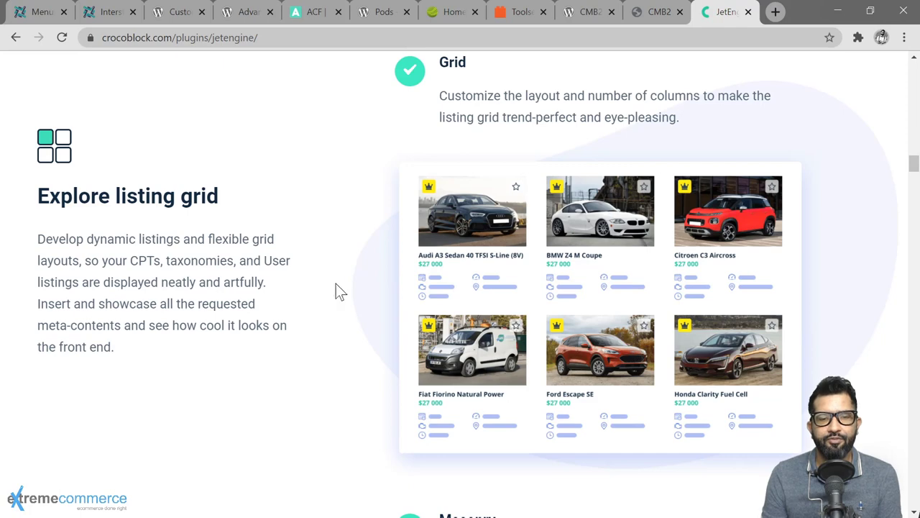
{"action": "scroll", "coordinate": [862, 266], "scroll_direction": "down", "scroll_amount": 3}
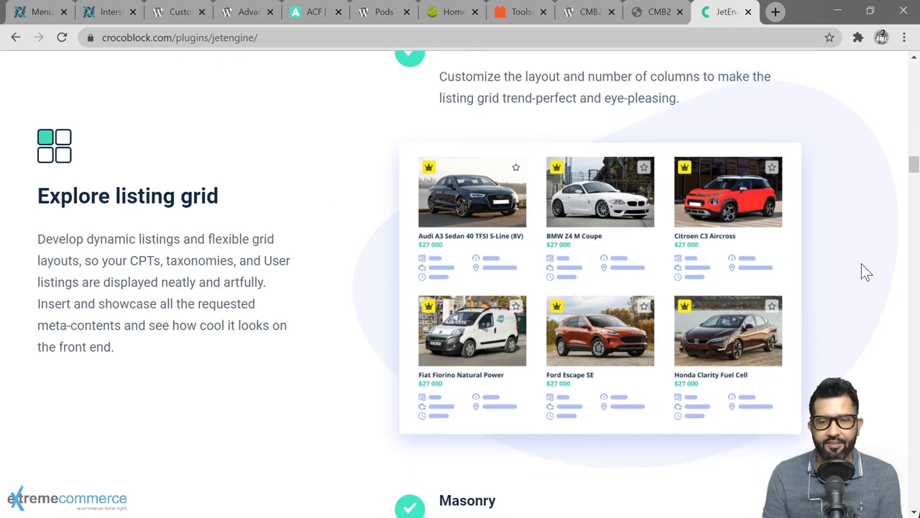
{"action": "scroll", "coordinate": [863, 262], "scroll_direction": "down", "scroll_amount": 8}
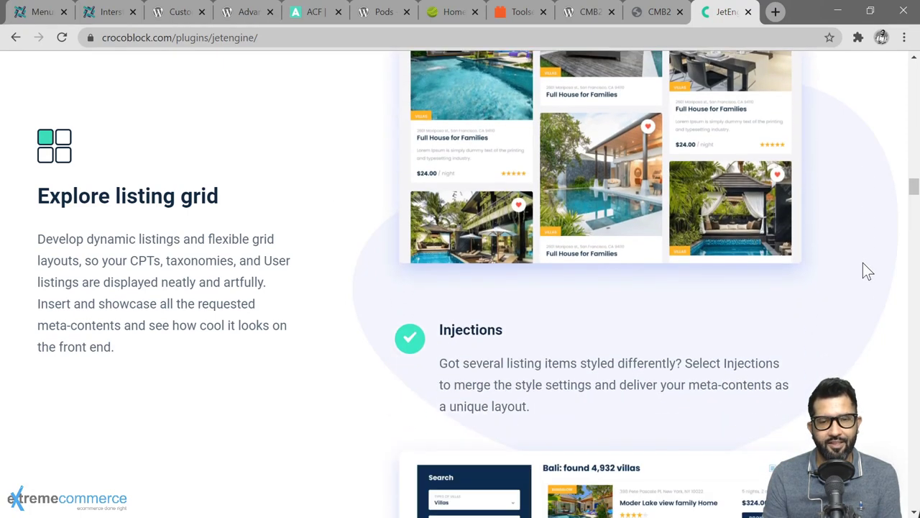
{"action": "scroll", "coordinate": [866, 268], "scroll_direction": "down", "scroll_amount": 4}
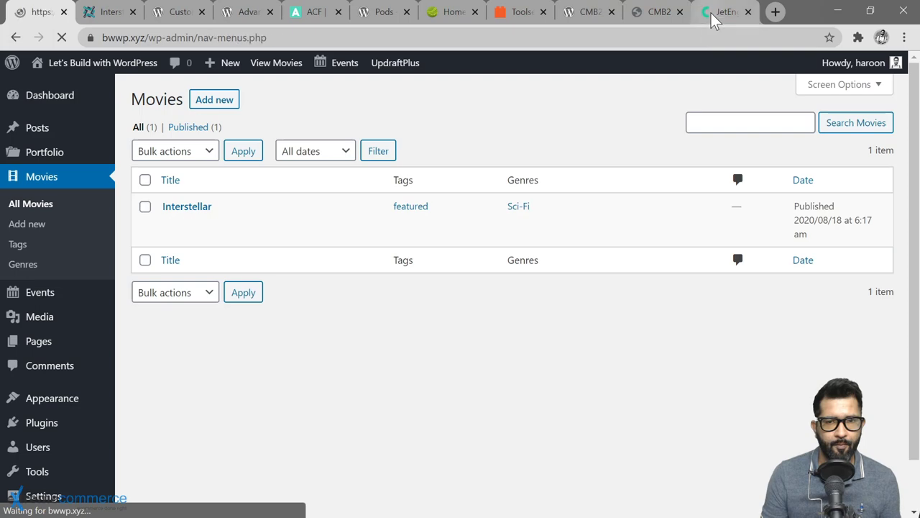
{"action": "scroll", "coordinate": [450, 263], "scroll_direction": "down", "scroll_amount": 3}
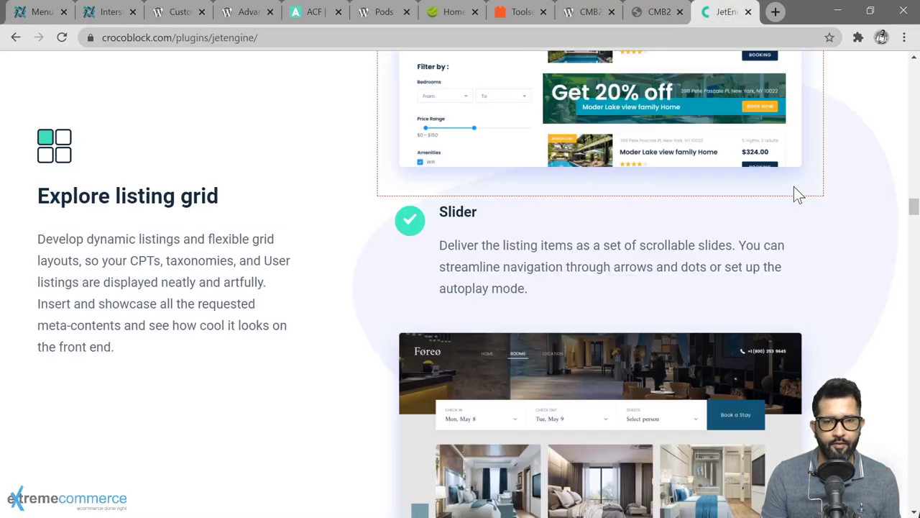
Step: Switch back to the site's WordPress admin and search the plugins available to add for "advanced custom fields"
{"action": "left_click", "coordinate": [32, 12]}
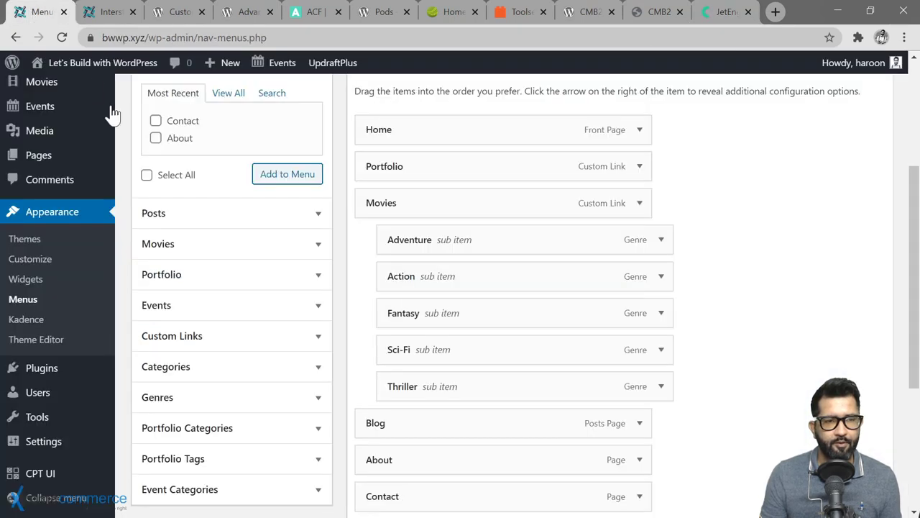
{"action": "mouse_move", "coordinate": [68, 370]}
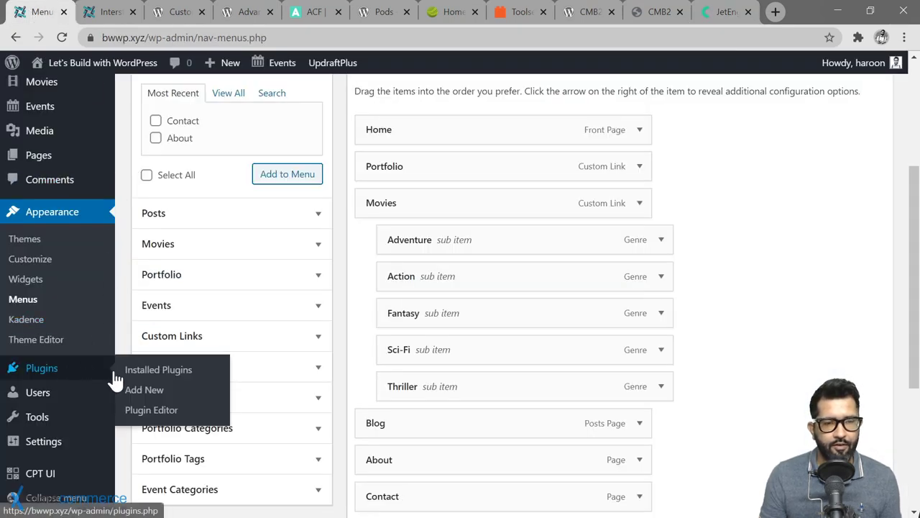
{"action": "left_click", "coordinate": [144, 390]}
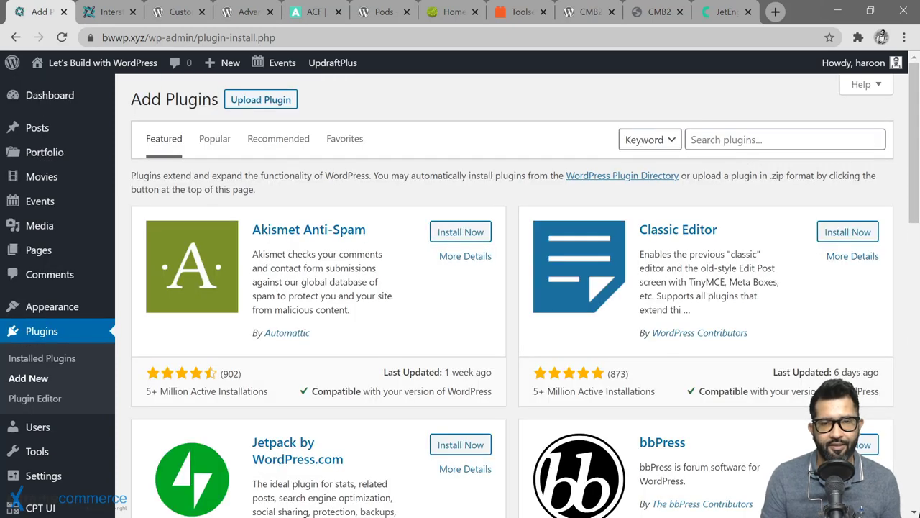
{"action": "left_click", "coordinate": [762, 139]}
{"action": "type", "text": "advanced c"}
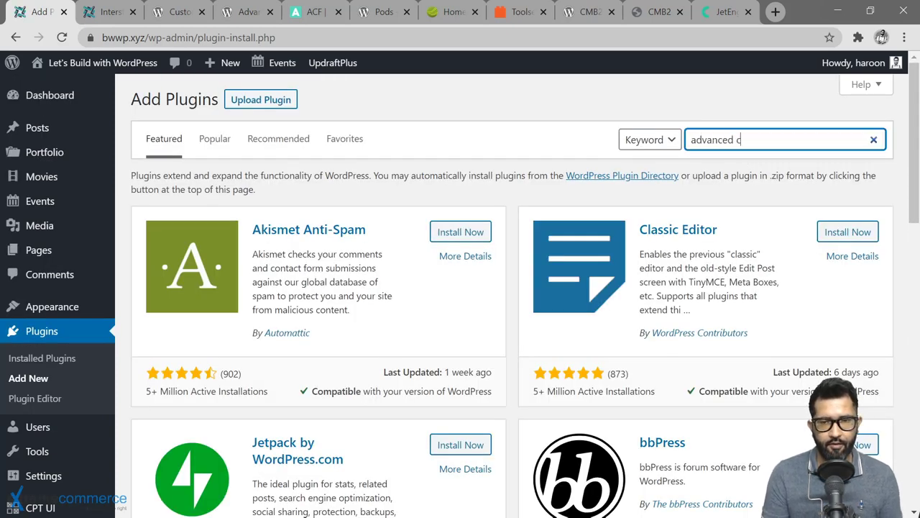
{"action": "type", "text": "ustom fields"}
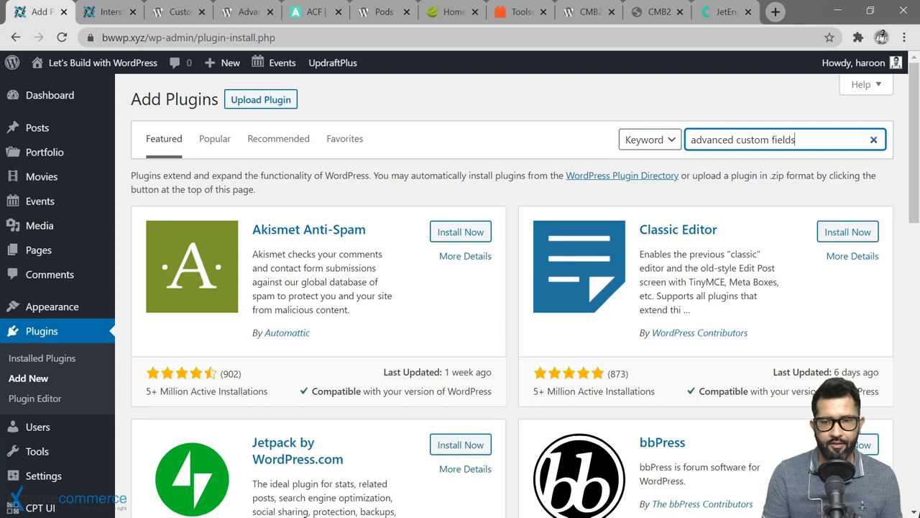
{"action": "key", "text": "Return"}
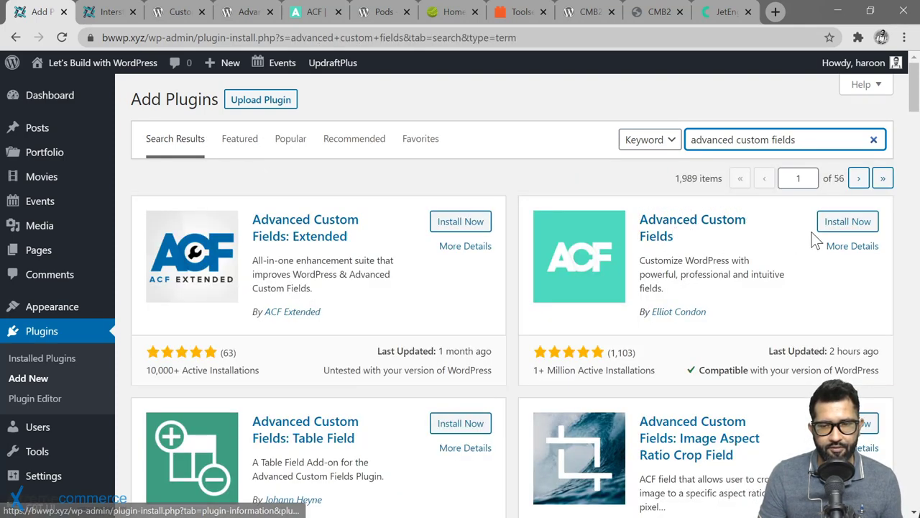
Step: Install and activate the Advanced Custom Fields plugin
{"action": "left_click", "coordinate": [841, 227]}
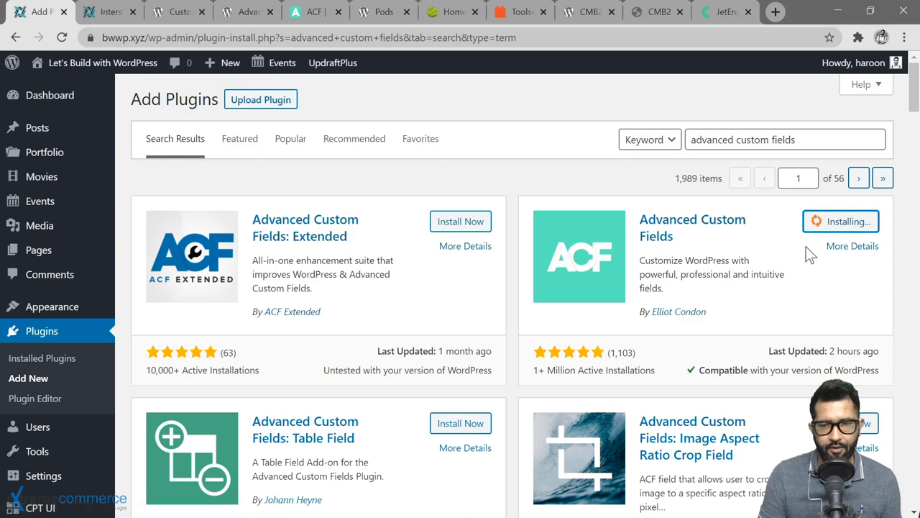
{"action": "left_click", "coordinate": [854, 223]}
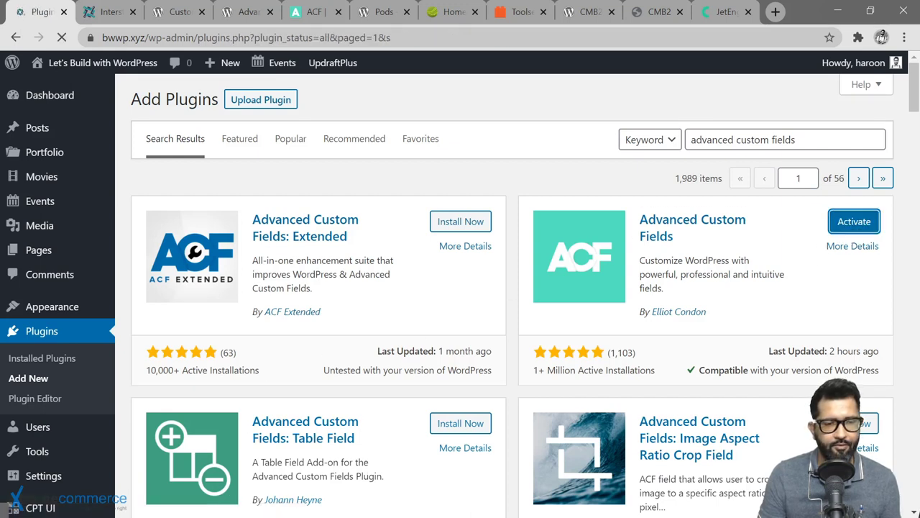
{"action": "scroll", "coordinate": [118, 399], "scroll_direction": "down", "scroll_amount": 2}
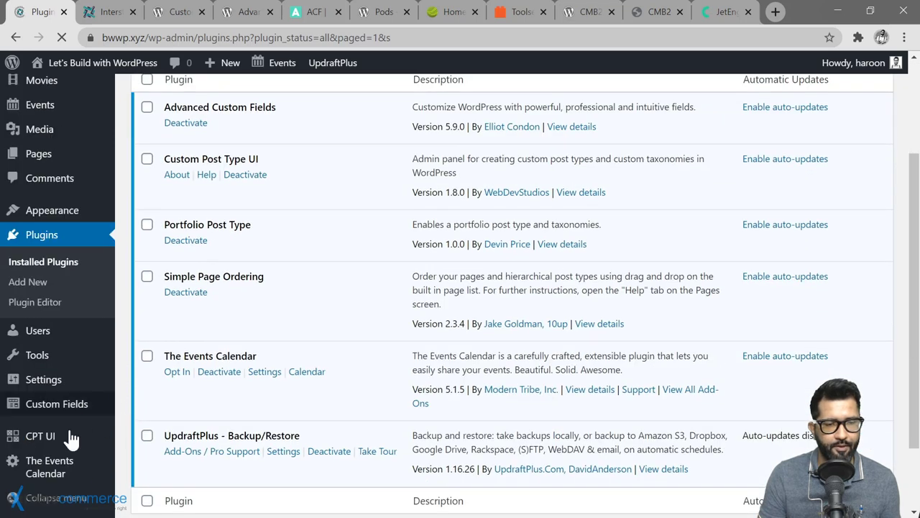
Step: Create a new custom field group and title it "Movies"
{"action": "mouse_move", "coordinate": [45, 440]}
{"action": "mouse_move", "coordinate": [49, 416]}
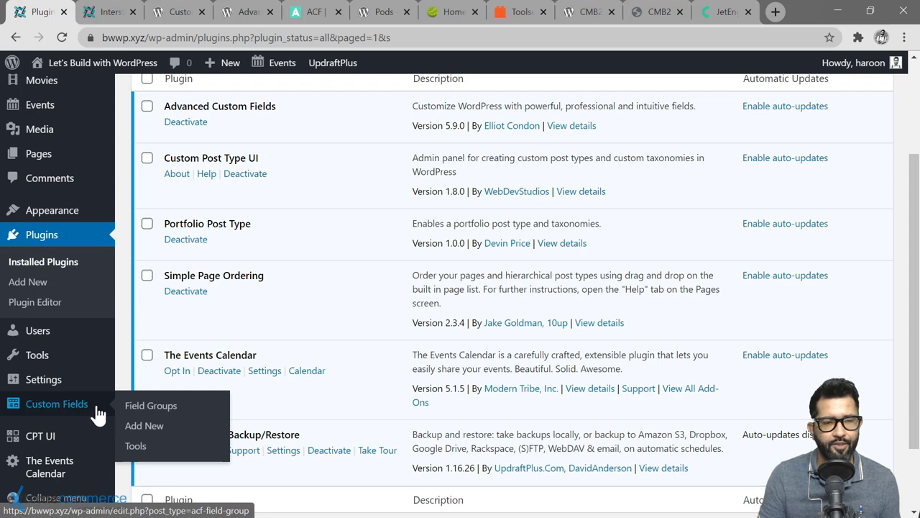
{"action": "scroll", "coordinate": [92, 412], "scroll_direction": "down", "scroll_amount": 2}
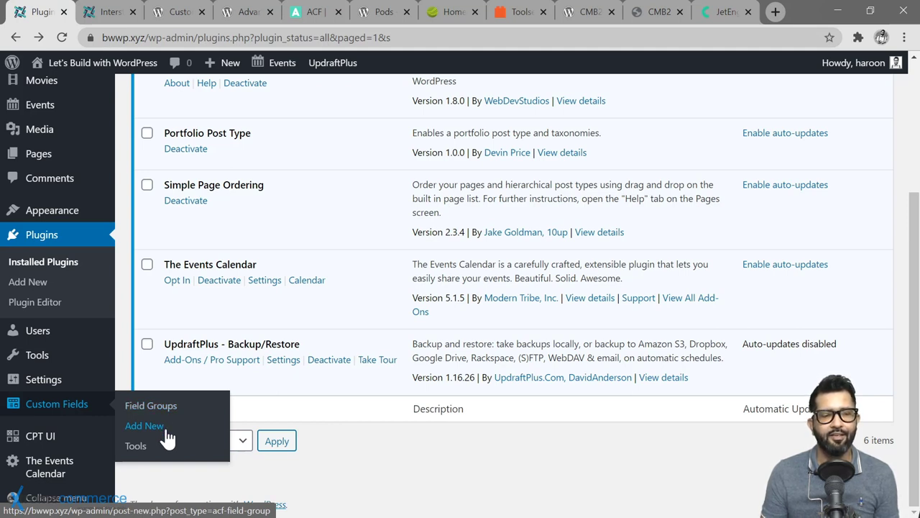
{"action": "left_click", "coordinate": [172, 433]}
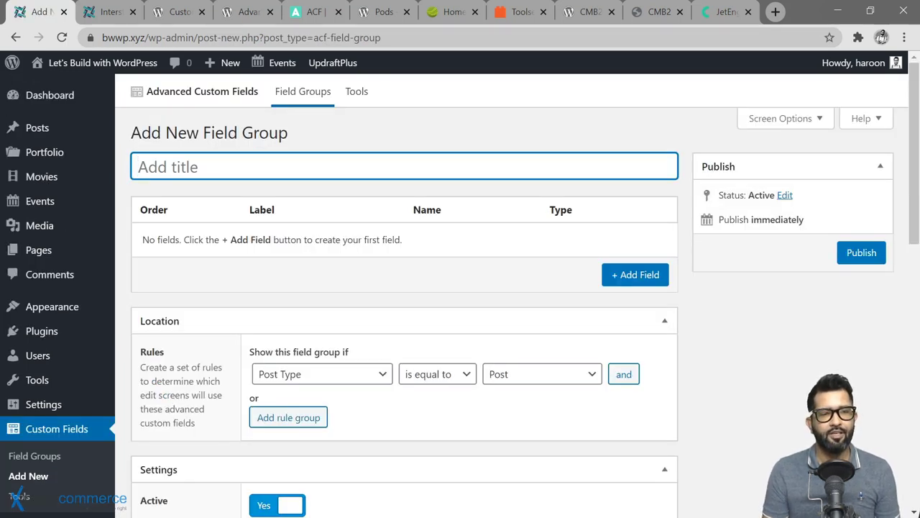
{"action": "type", "text": "Movies"}
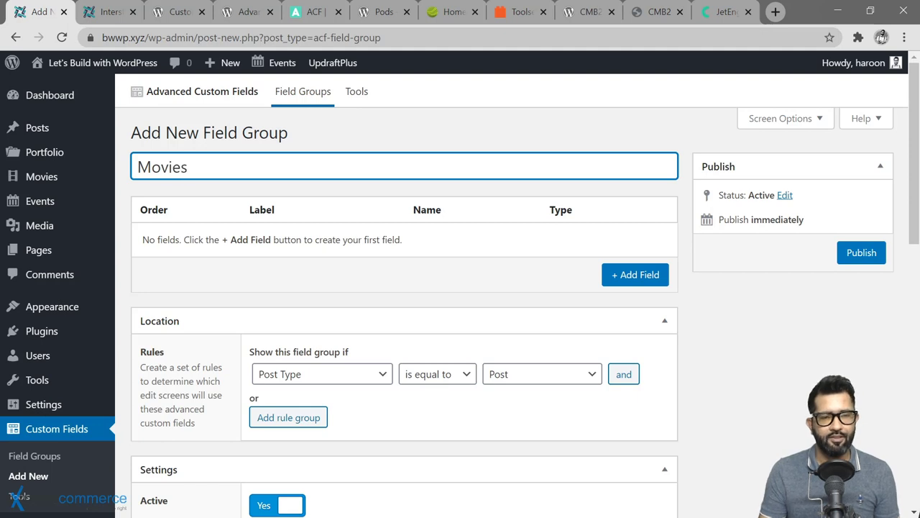
{"action": "left_click", "coordinate": [329, 246]}
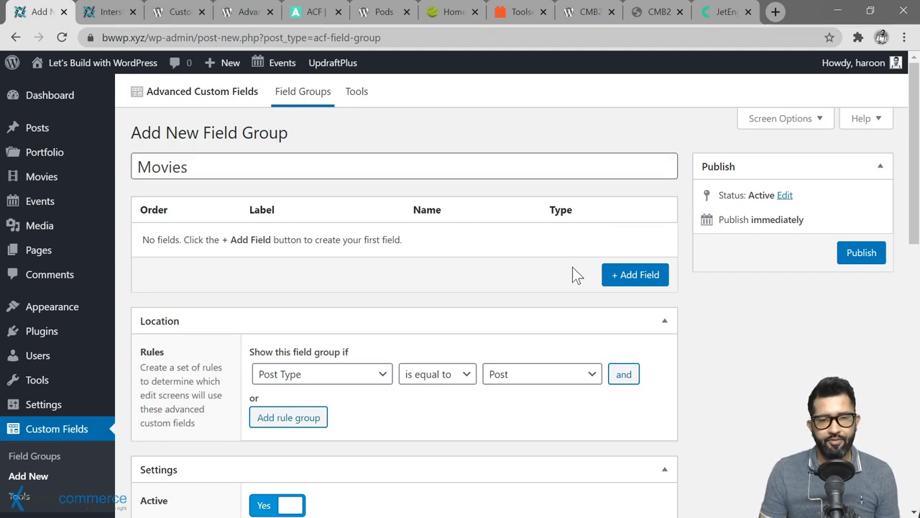
Step: Add a first field to the Movies group with the label "Year" and the name "year"
{"action": "left_click", "coordinate": [636, 274]}
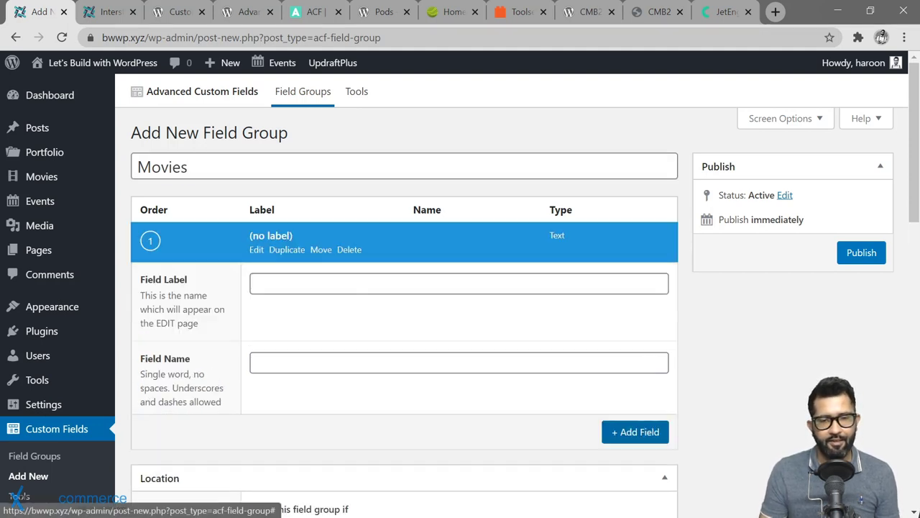
{"action": "type", "text": "Year"}
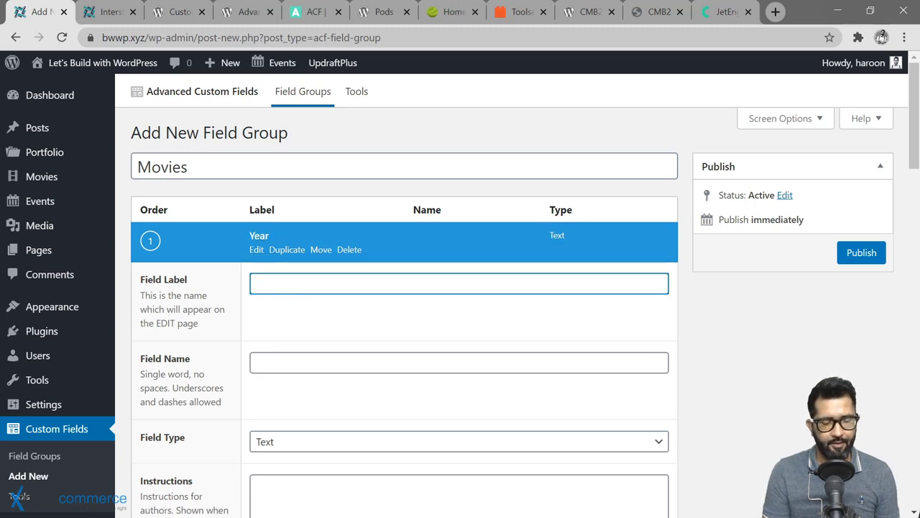
{"action": "type", "text": "Year"}
{"action": "key", "text": "Tab"}
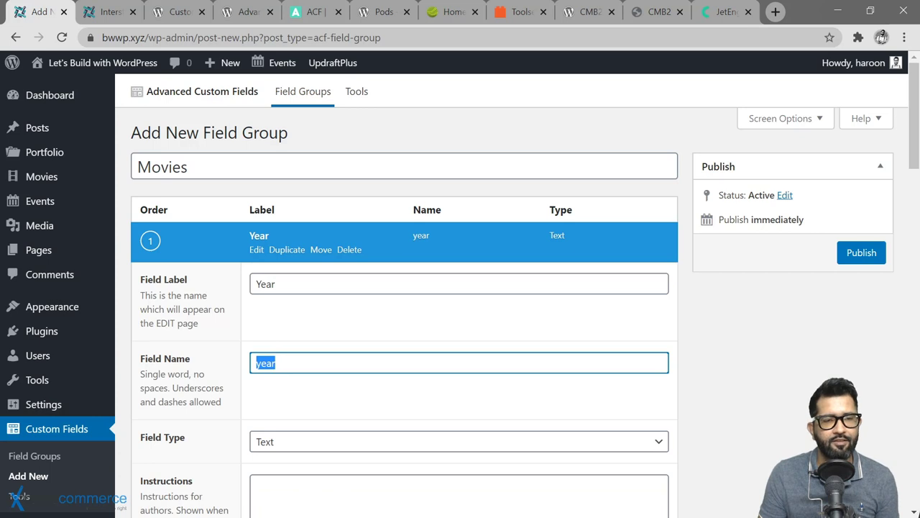
{"action": "scroll", "coordinate": [302, 288], "scroll_direction": "down", "scroll_amount": 1}
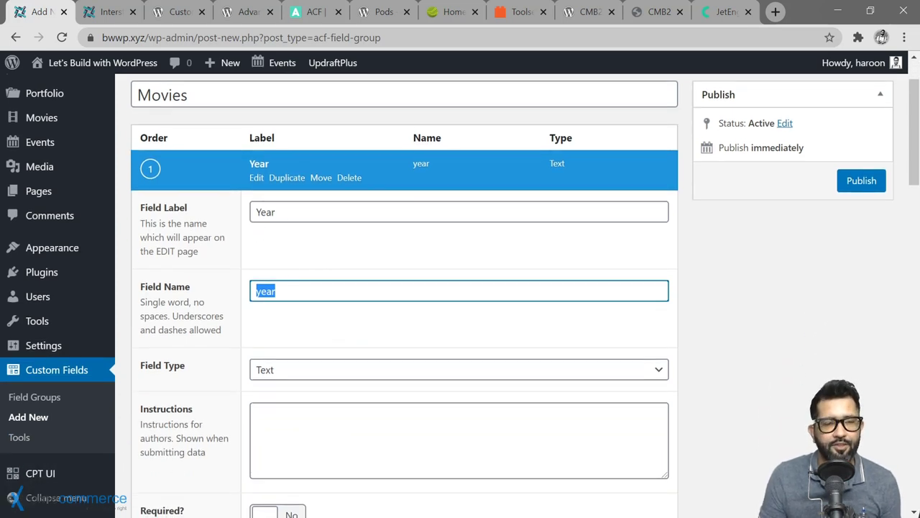
{"action": "key", "text": "Right"}
{"action": "left_click", "coordinate": [276, 212]}
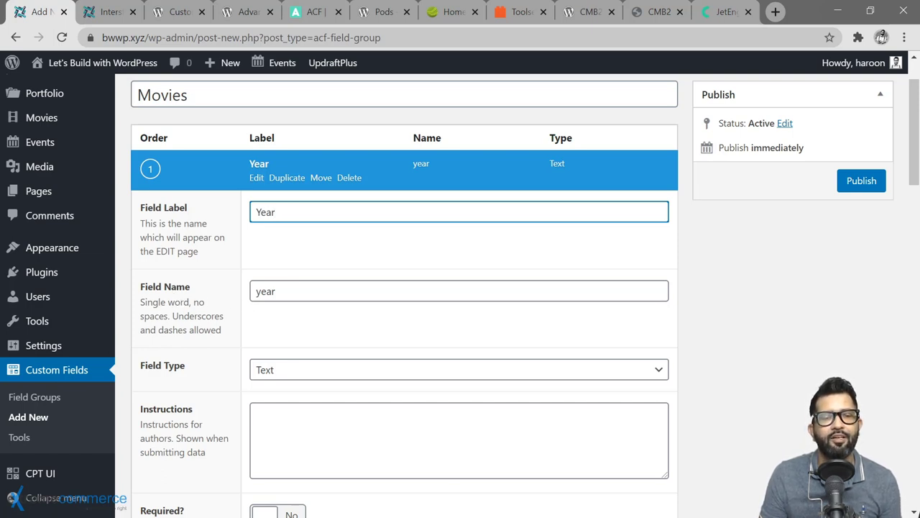
Step: Examine the field types available for the Year field, from the Basic group through to Layout
{"action": "scroll", "coordinate": [308, 336], "scroll_direction": "down", "scroll_amount": 3}
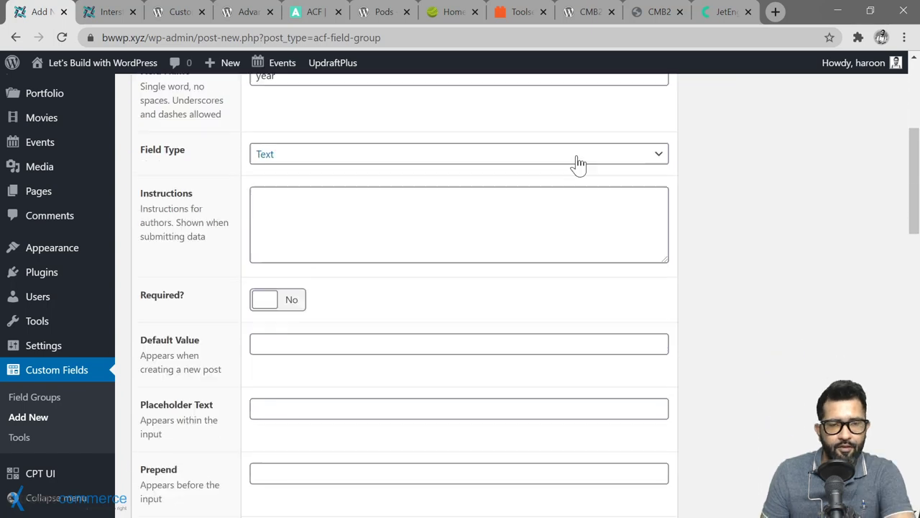
{"action": "left_click", "coordinate": [578, 158]}
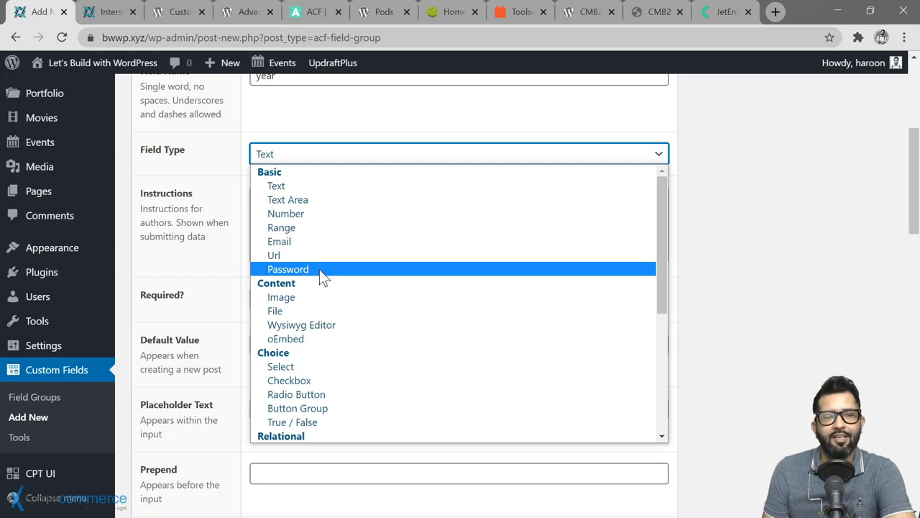
{"action": "scroll", "coordinate": [321, 272], "scroll_direction": "down", "scroll_amount": 5}
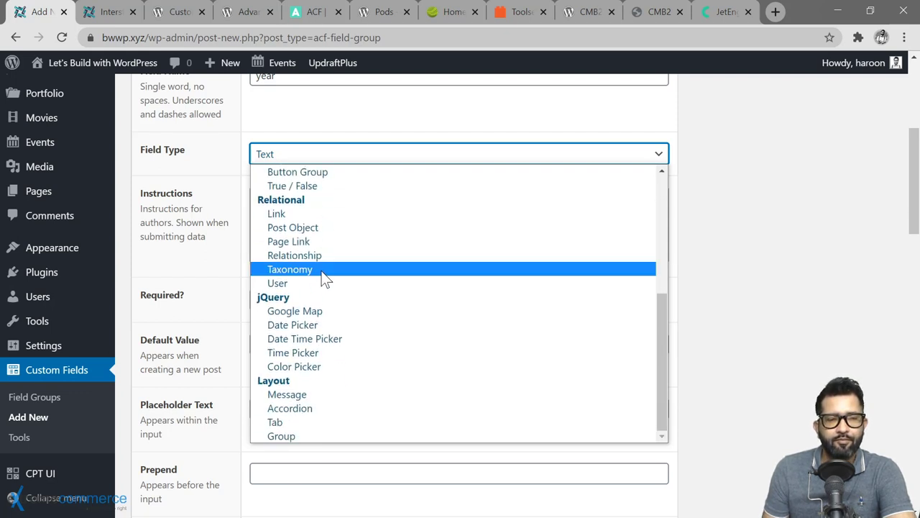
{"action": "scroll", "coordinate": [322, 273], "scroll_direction": "up", "scroll_amount": 5}
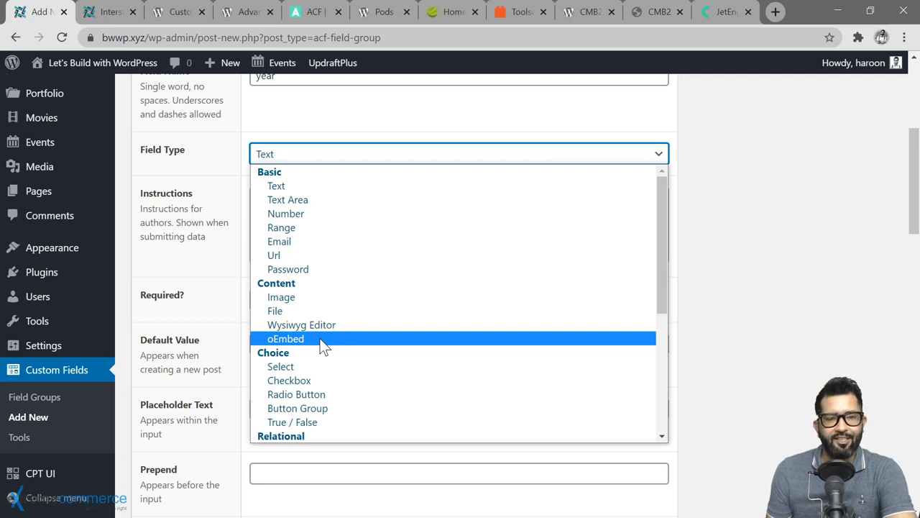
{"action": "scroll", "coordinate": [323, 348], "scroll_direction": "down", "scroll_amount": 2}
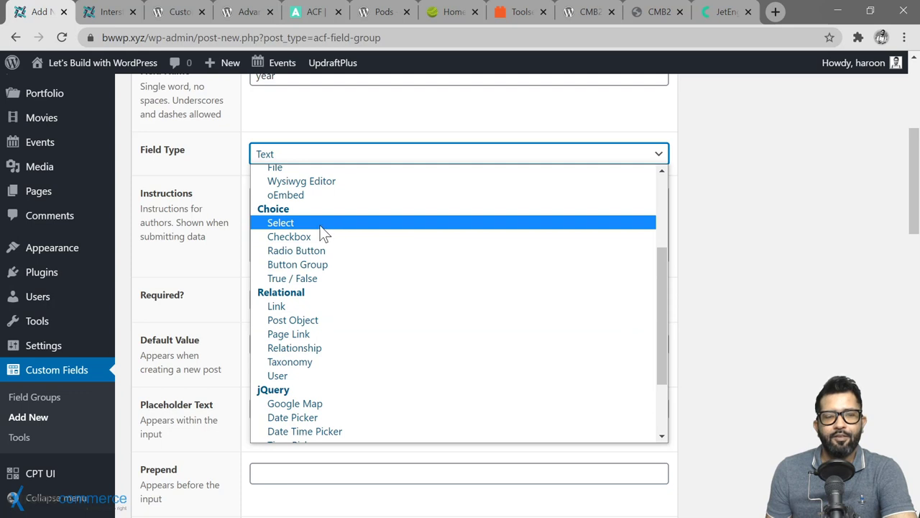
{"action": "scroll", "coordinate": [325, 228], "scroll_direction": "up", "scroll_amount": 1}
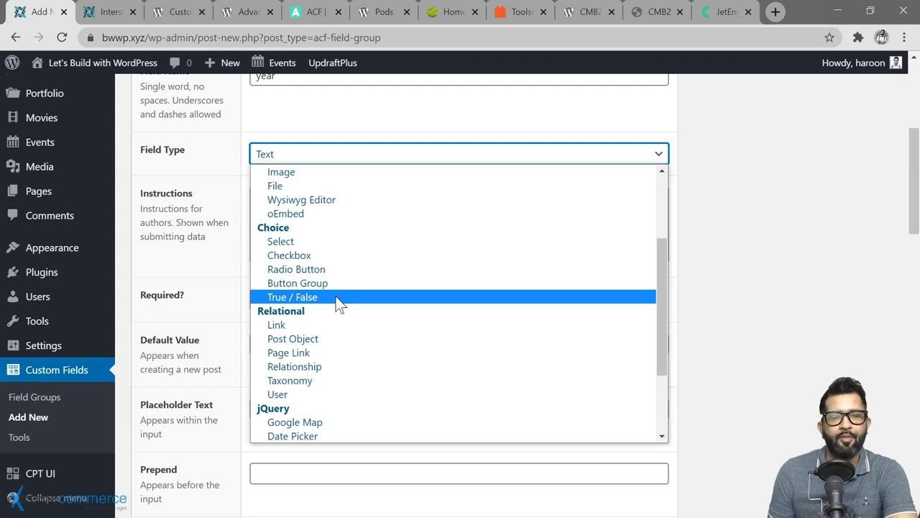
{"action": "scroll", "coordinate": [338, 298], "scroll_direction": "down", "scroll_amount": 3}
{"action": "scroll", "coordinate": [347, 333], "scroll_direction": "up", "scroll_amount": 2}
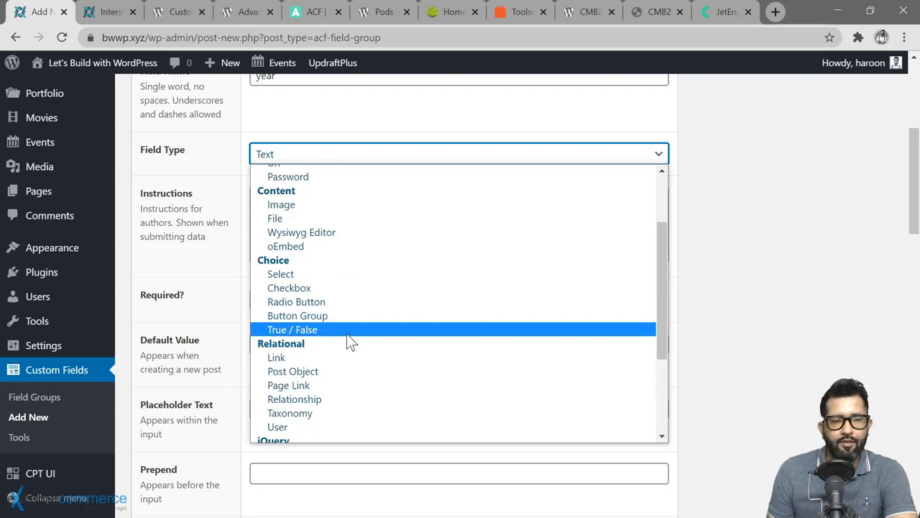
{"action": "scroll", "coordinate": [338, 302], "scroll_direction": "down", "scroll_amount": 2}
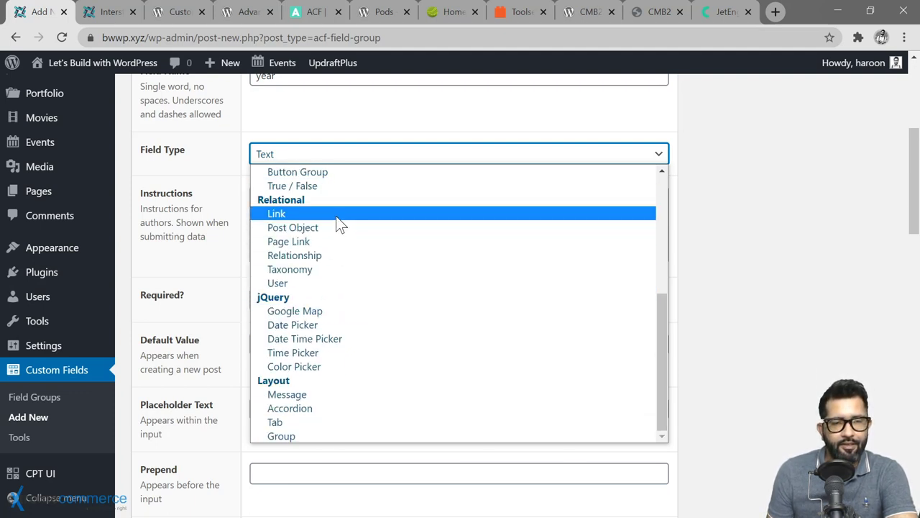
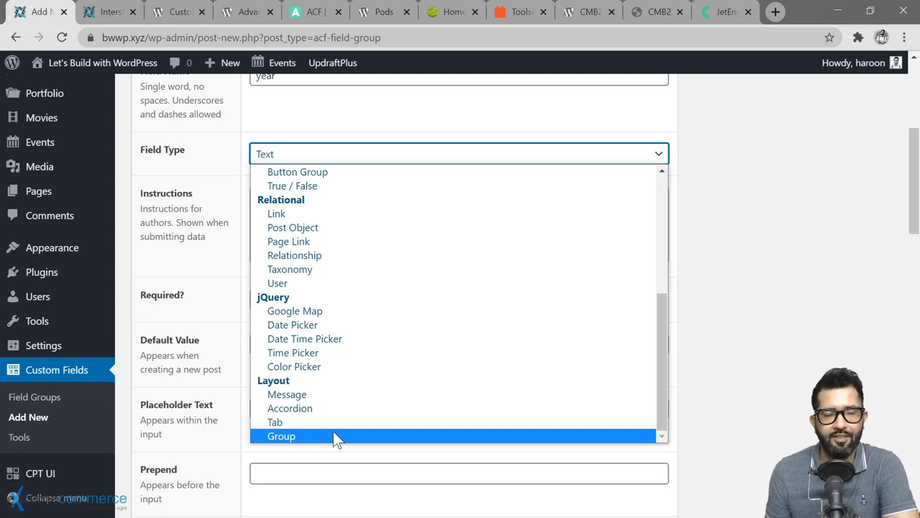
Step: Set the Year field's type to Number and make the field required
{"action": "scroll", "coordinate": [333, 430], "scroll_direction": "up", "scroll_amount": 5}
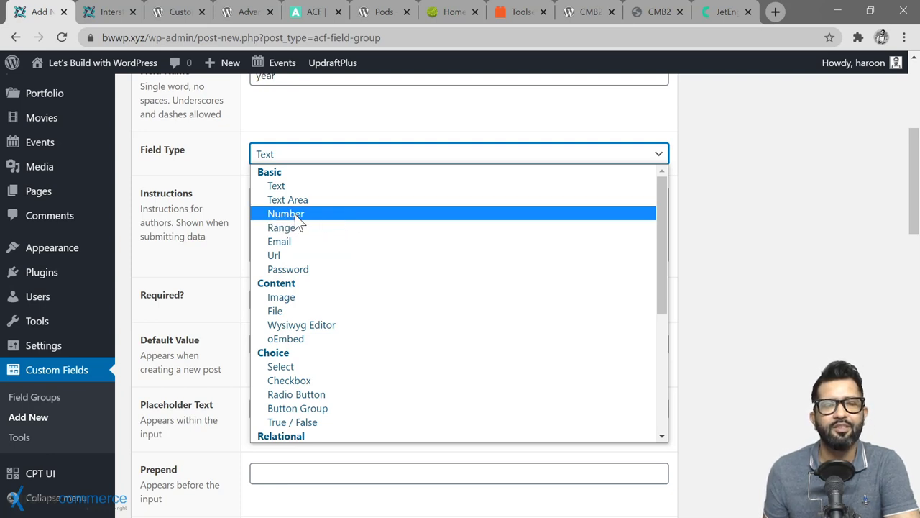
{"action": "left_click", "coordinate": [315, 213]}
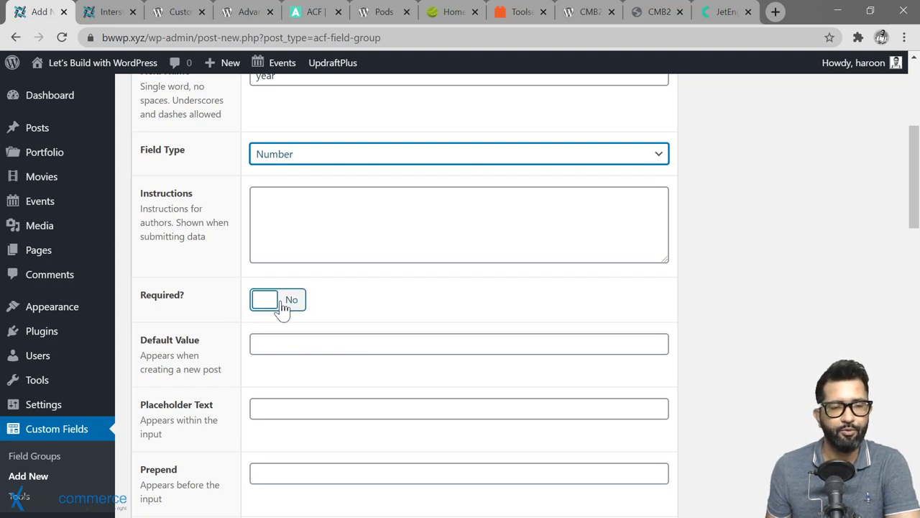
{"action": "left_click", "coordinate": [279, 306]}
Step: Set the Year field's placeholder text to "Enter the release year for this movie"
{"action": "scroll", "coordinate": [241, 336], "scroll_direction": "down", "scroll_amount": 3}
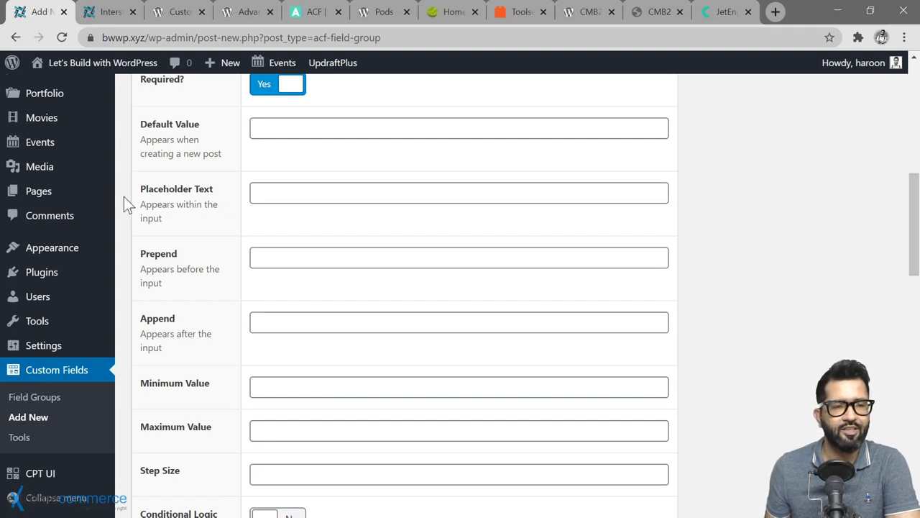
{"action": "left_click", "coordinate": [188, 202]}
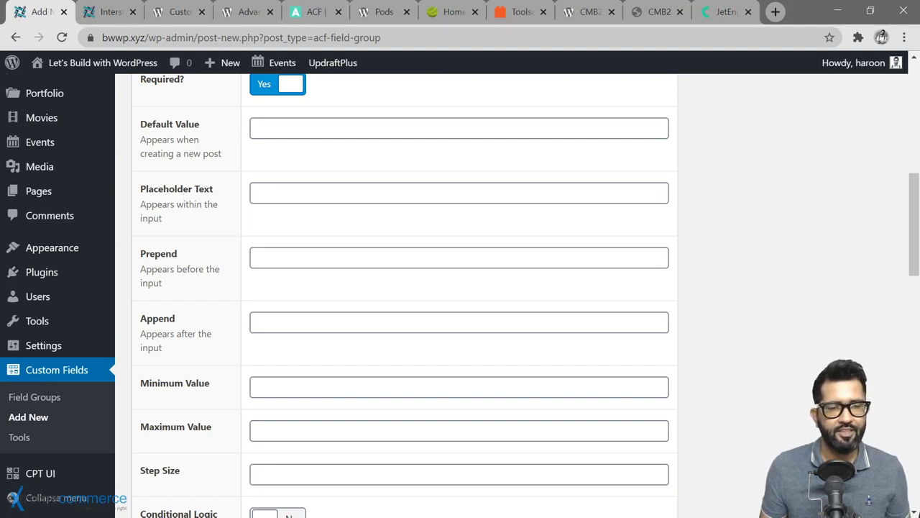
{"action": "left_click", "coordinate": [257, 192]}
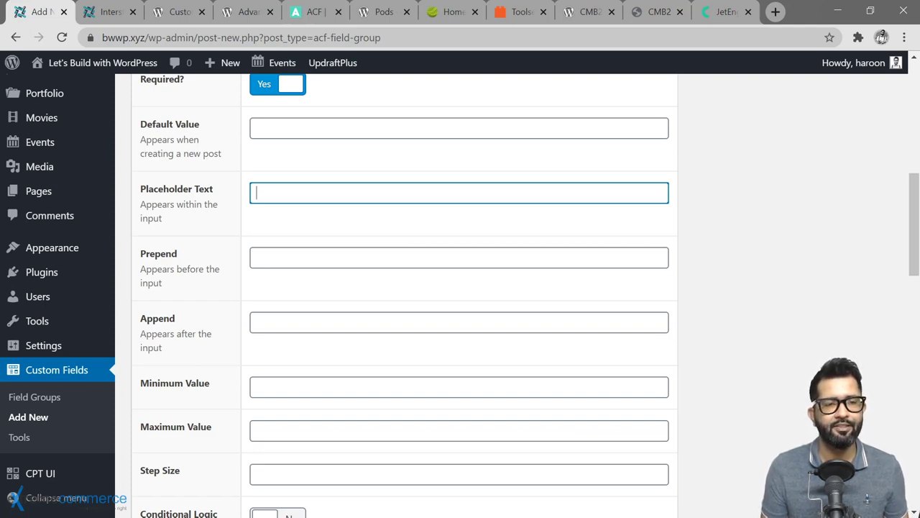
{"action": "type", "text": "E"}
{"action": "key", "text": "BackSpace"}
{"action": "type", "text": "En"}
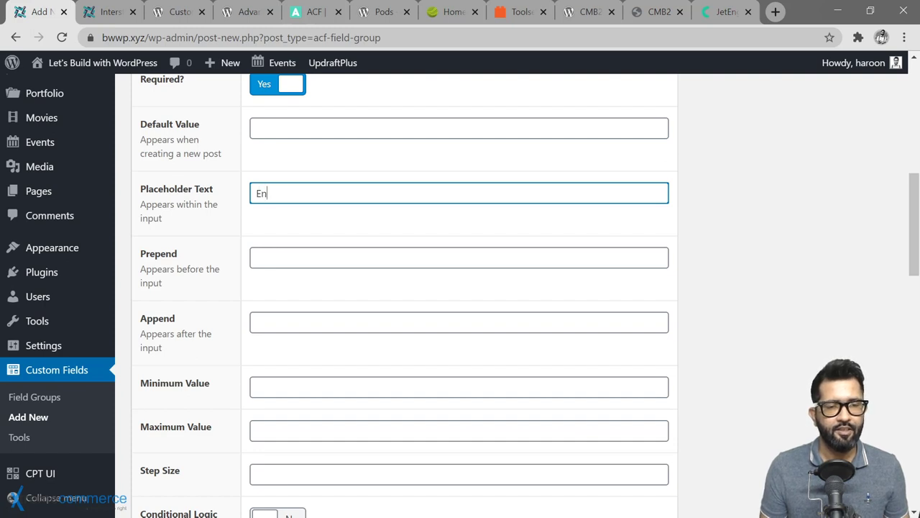
{"action": "type", "text": "ter the "}
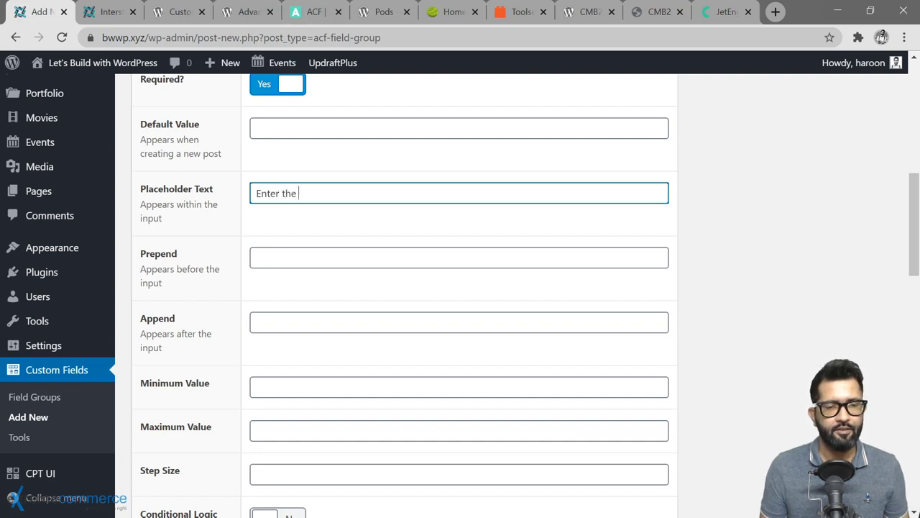
{"action": "type", "text": "release"}
{"action": "key", "text": "BackSpace"}
{"action": "key", "text": "BackSpace"}
{"action": "key", "text": "BackSpace"}
{"action": "key", "text": "BackSpace"}
{"action": "type", "text": "lea"}
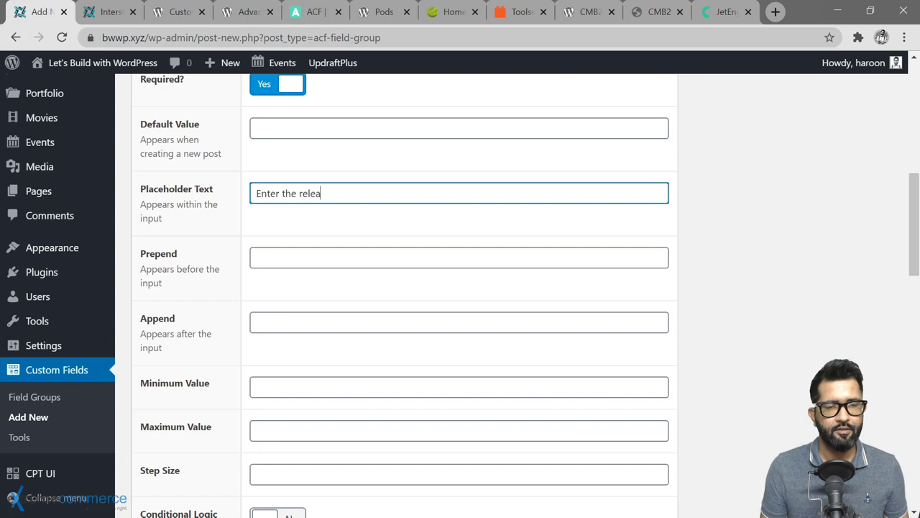
{"action": "type", "text": "se year for this "}
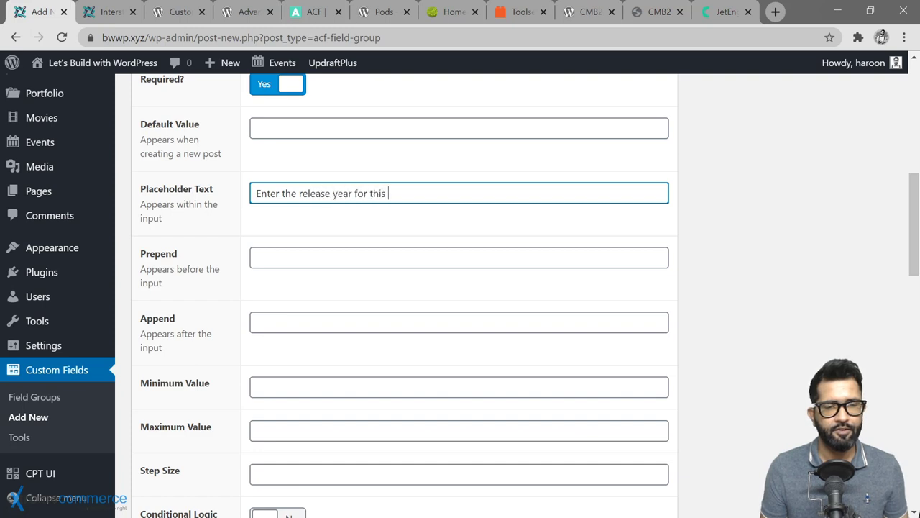
{"action": "type", "text": "movie"}
Step: Add a second field to the Movies group with the label "Director" and the name "director"
{"action": "scroll", "coordinate": [249, 214], "scroll_direction": "down", "scroll_amount": 1}
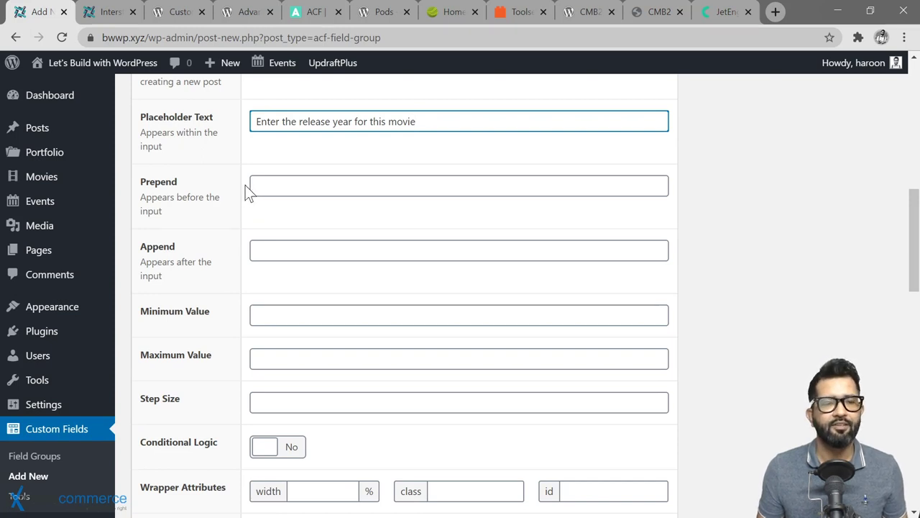
{"action": "scroll", "coordinate": [248, 194], "scroll_direction": "down", "scroll_amount": 1}
{"action": "scroll", "coordinate": [245, 234], "scroll_direction": "down", "scroll_amount": 2}
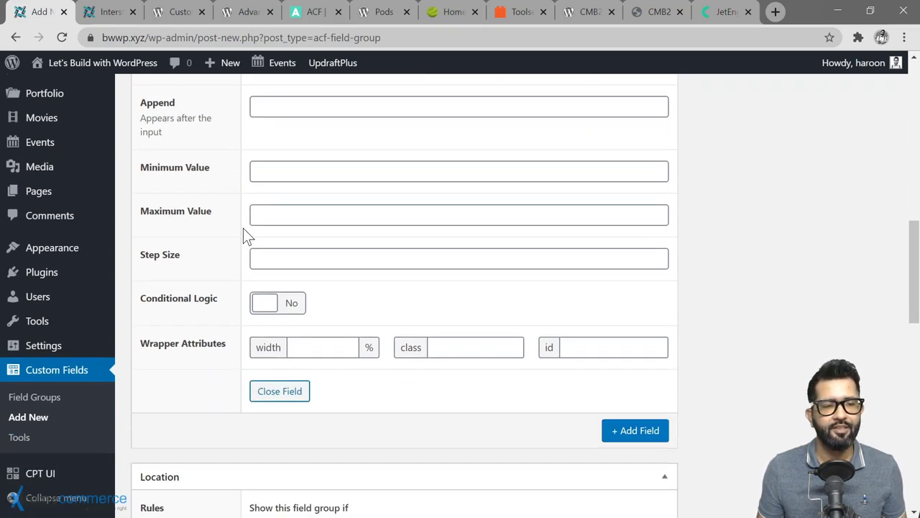
{"action": "scroll", "coordinate": [243, 228], "scroll_direction": "down", "scroll_amount": 2}
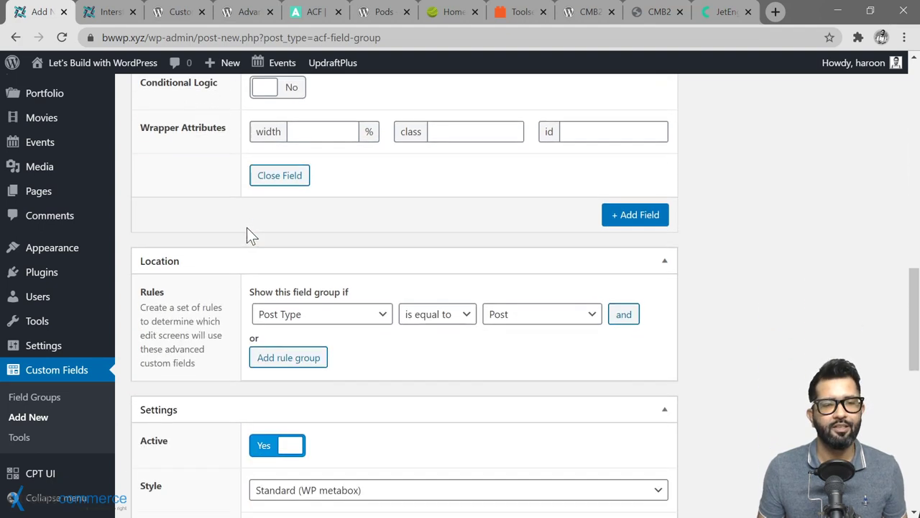
{"action": "left_click", "coordinate": [635, 241]}
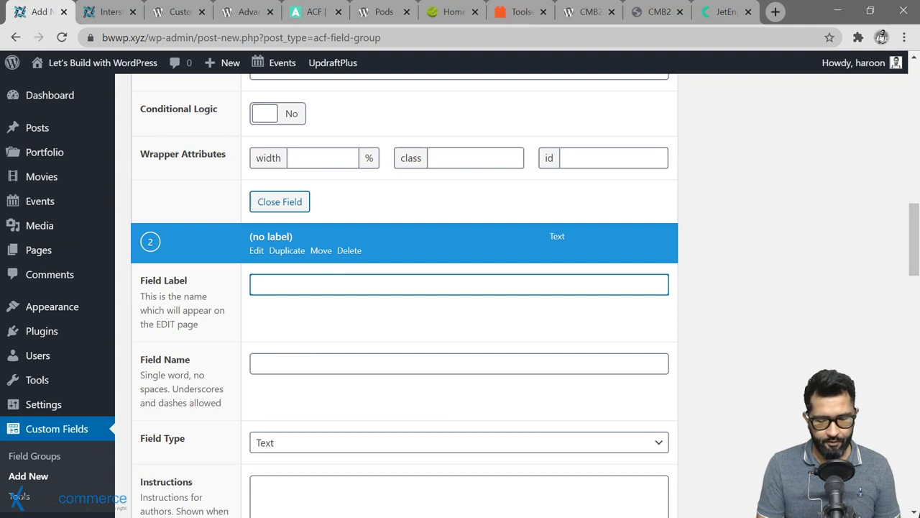
{"action": "type", "text": "Dire"}
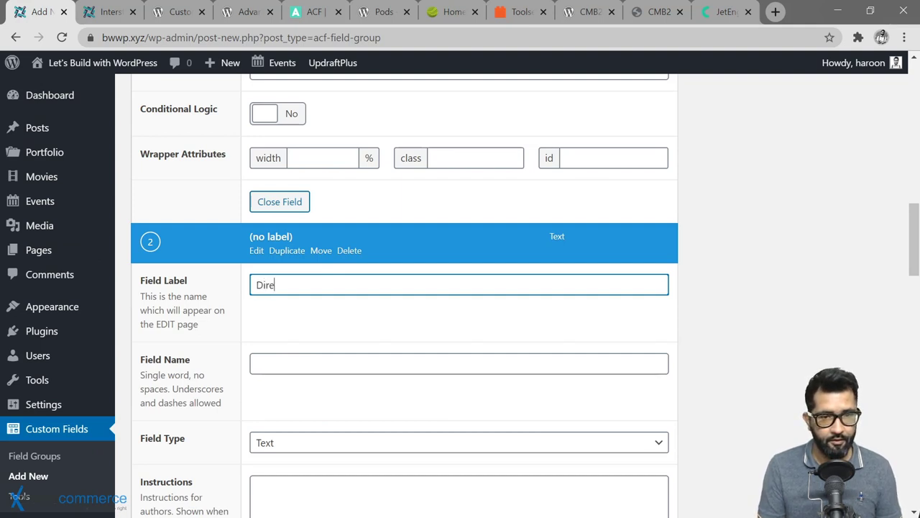
{"action": "type", "text": "ctor"}
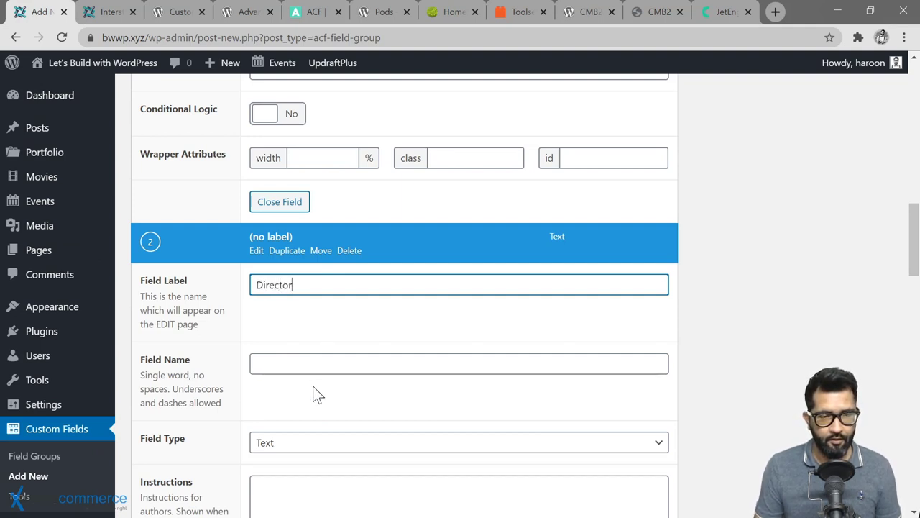
{"action": "key", "text": "Tab"}
Step: Make the Director field required, keeping its field type as Text
{"action": "scroll", "coordinate": [322, 395], "scroll_direction": "down", "scroll_amount": 1}
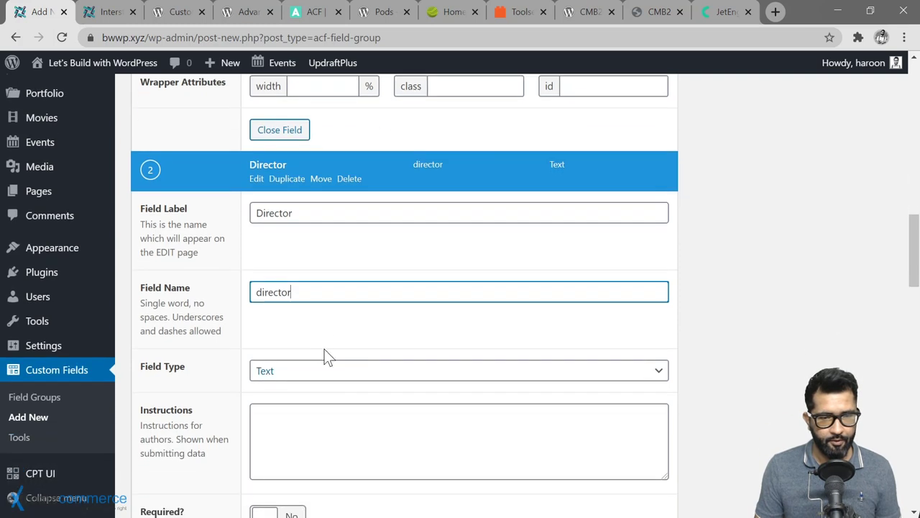
{"action": "scroll", "coordinate": [317, 322], "scroll_direction": "down", "scroll_amount": 1}
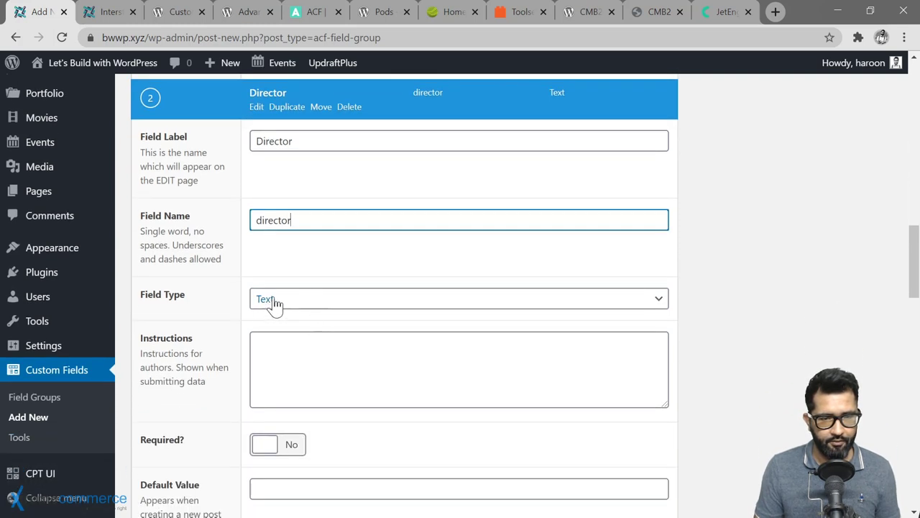
{"action": "scroll", "coordinate": [243, 317], "scroll_direction": "down", "scroll_amount": 4}
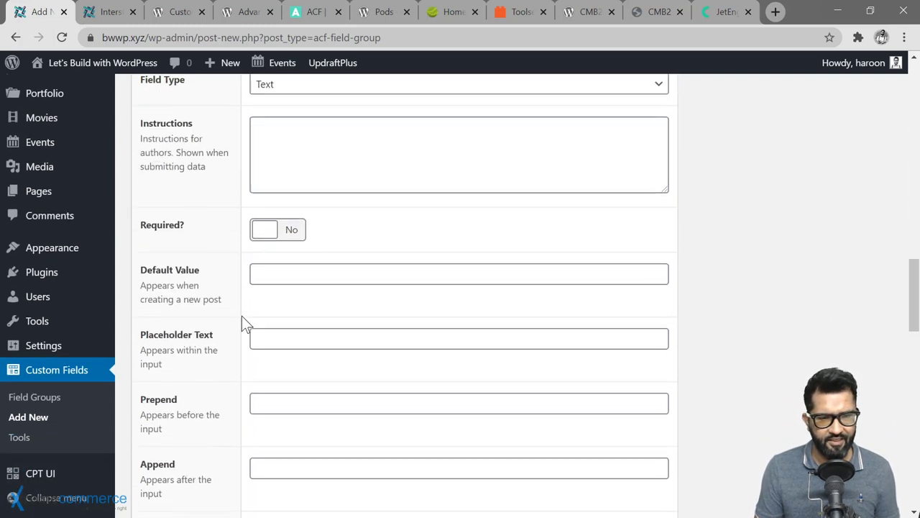
{"action": "scroll", "coordinate": [242, 320], "scroll_direction": "down", "scroll_amount": 2}
{"action": "scroll", "coordinate": [243, 320], "scroll_direction": "up", "scroll_amount": 5}
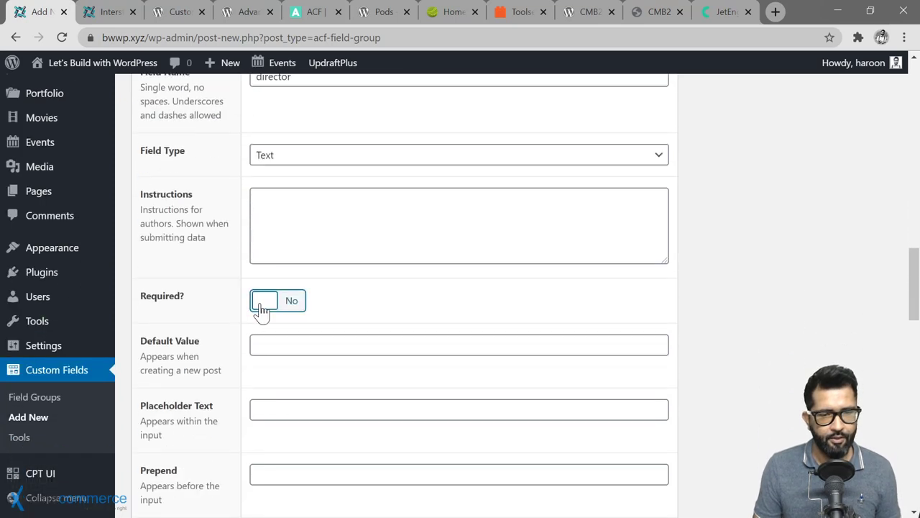
{"action": "left_click", "coordinate": [260, 308]}
Step: Add a third field to the Movies group with the label "Producer" and the name "producer"
{"action": "scroll", "coordinate": [244, 327], "scroll_direction": "down", "scroll_amount": 5}
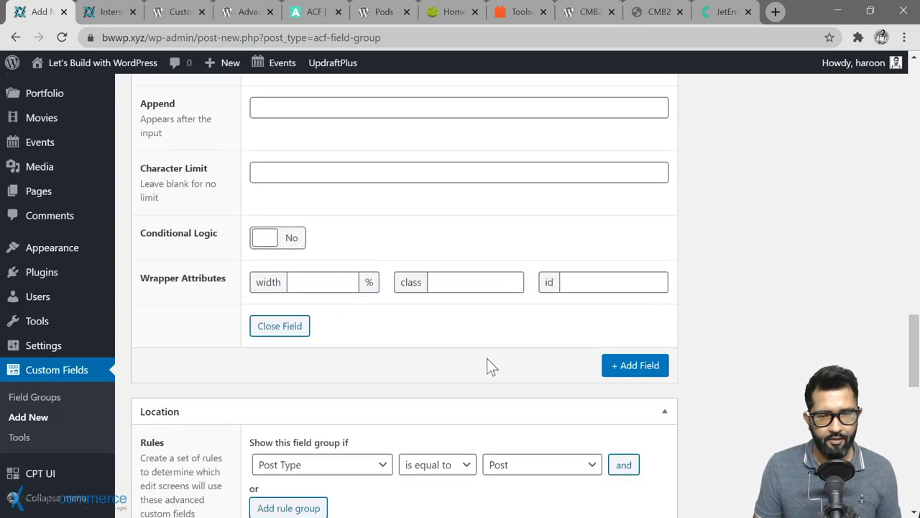
{"action": "left_click", "coordinate": [623, 367]}
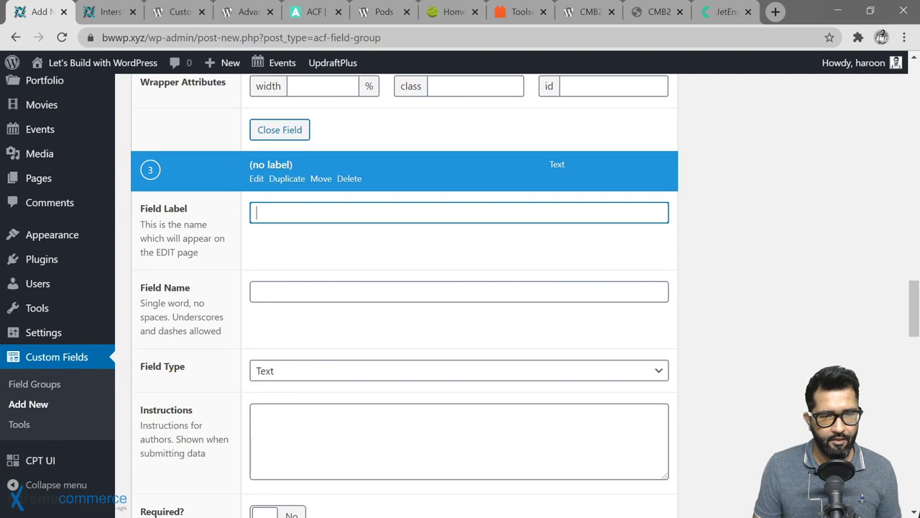
{"action": "type", "text": "Producter"}
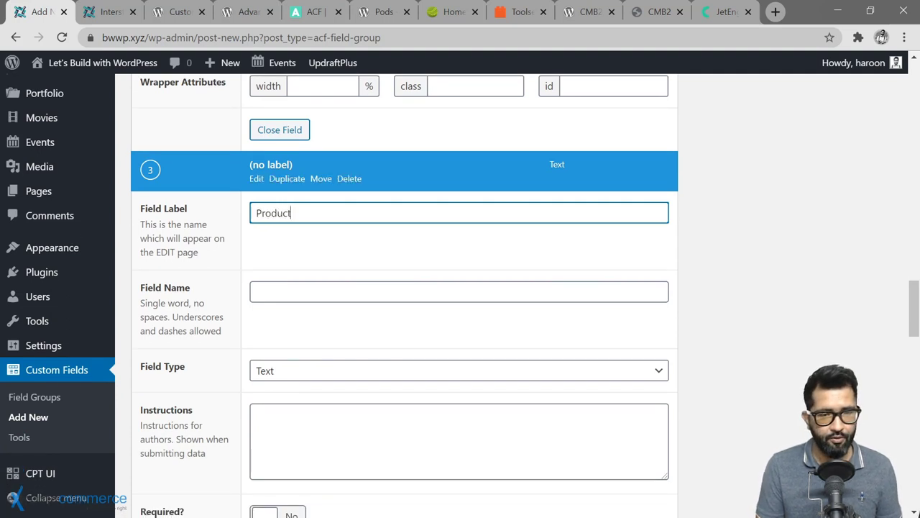
{"action": "key", "text": "BackSpace"}
{"action": "key", "text": "BackSpace"}
{"action": "key", "text": "BackSpace"}
{"action": "type", "text": "er"}
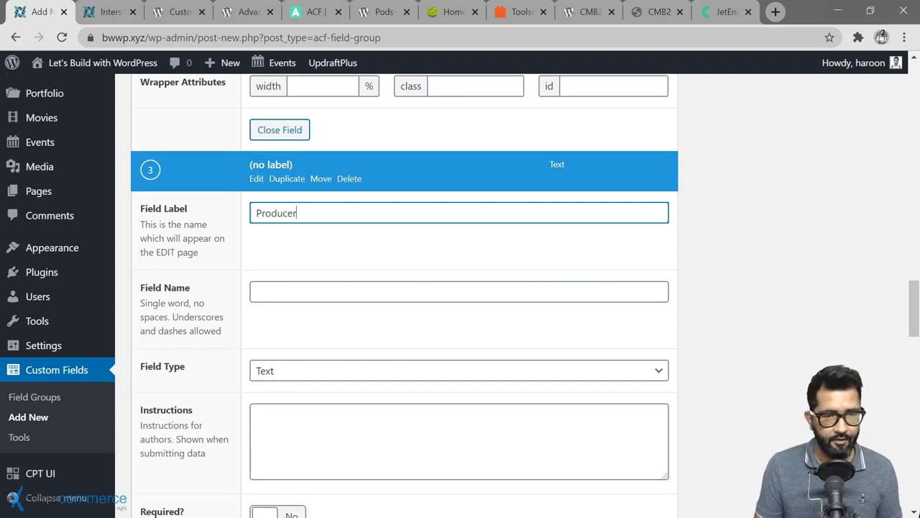
{"action": "left_click", "coordinate": [232, 390]}
Step: Make the Producer text field required
{"action": "scroll", "coordinate": [244, 360], "scroll_direction": "down", "scroll_amount": 1}
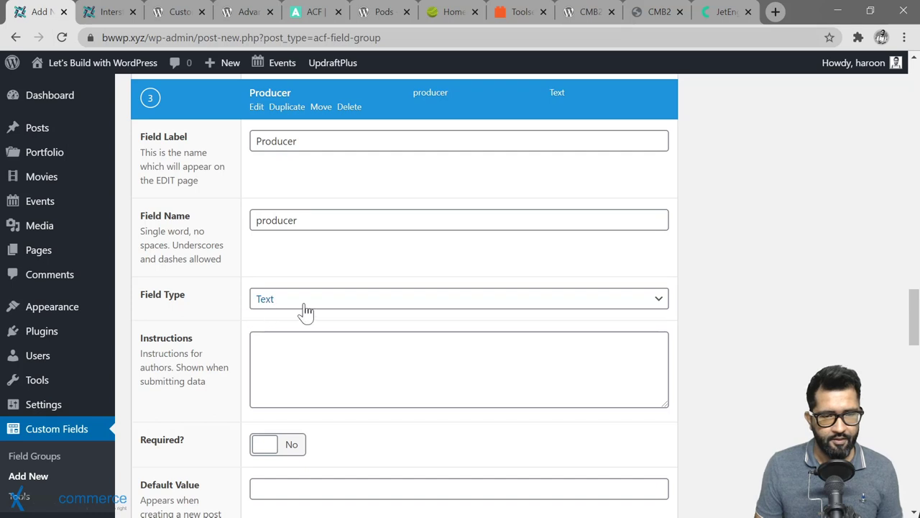
{"action": "scroll", "coordinate": [245, 353], "scroll_direction": "down", "scroll_amount": 2}
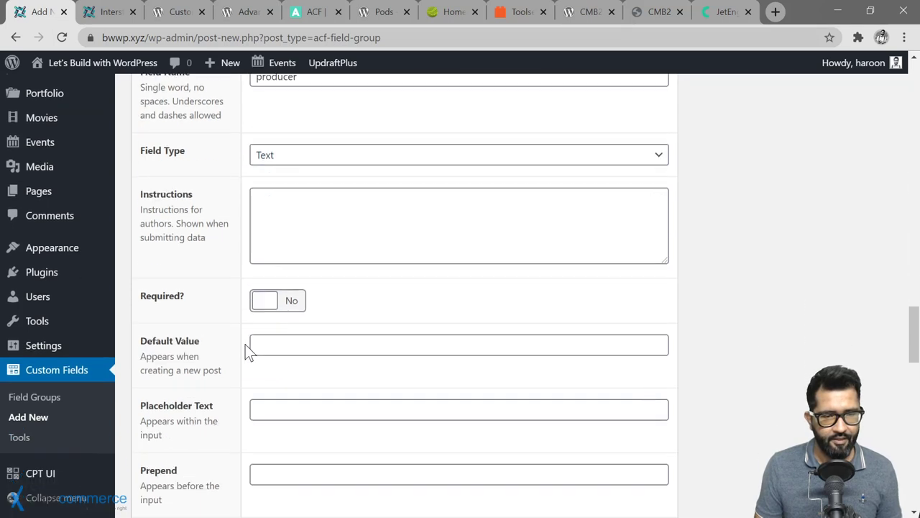
{"action": "left_click", "coordinate": [294, 314]}
Step: Add a fourth field to the Movies group with the label "Links" and the name "links"
{"action": "scroll", "coordinate": [242, 360], "scroll_direction": "down", "scroll_amount": 5}
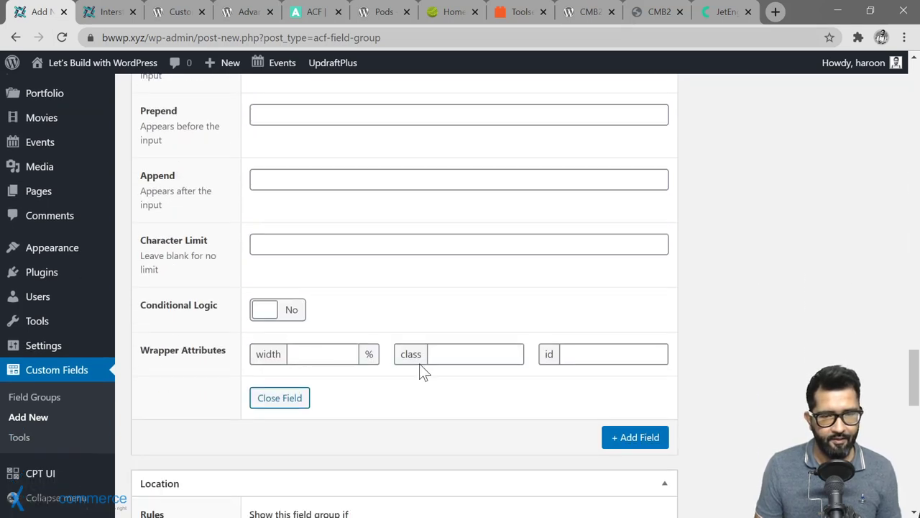
{"action": "scroll", "coordinate": [511, 427], "scroll_direction": "down", "scroll_amount": 3}
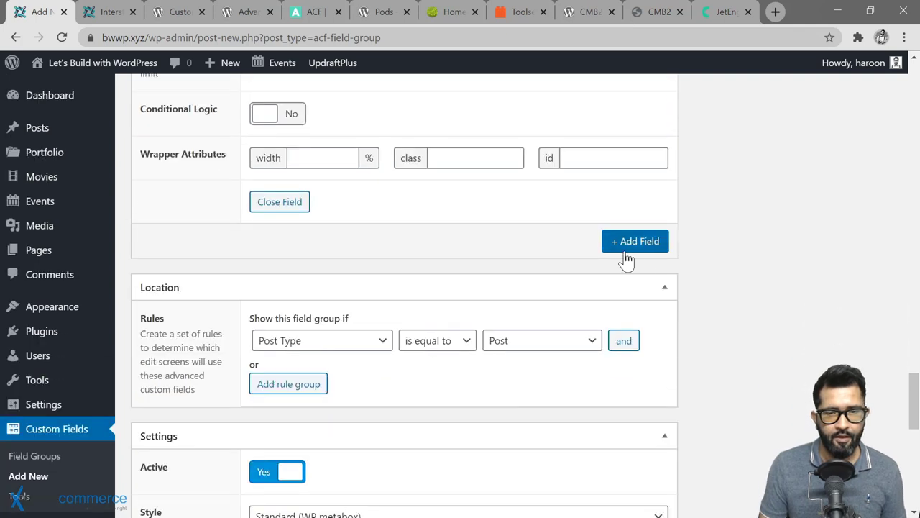
{"action": "left_click", "coordinate": [631, 245]}
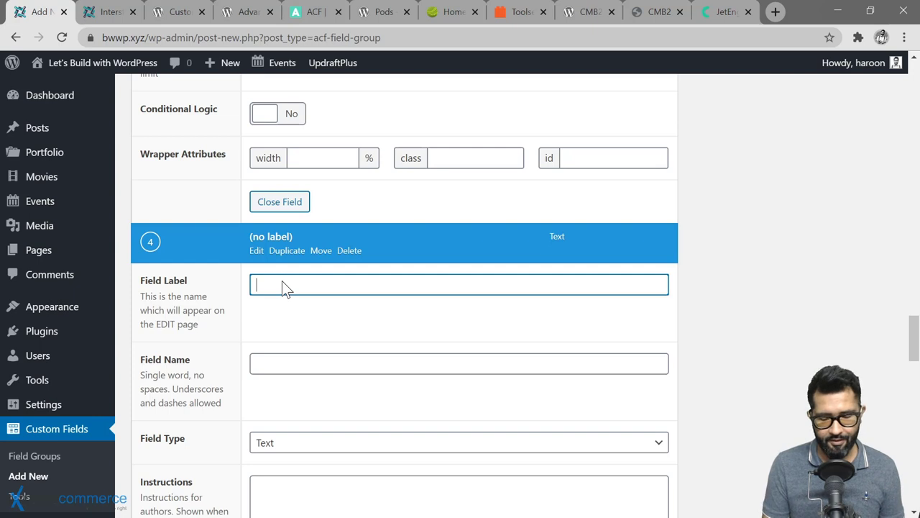
{"action": "type", "text": "Links"}
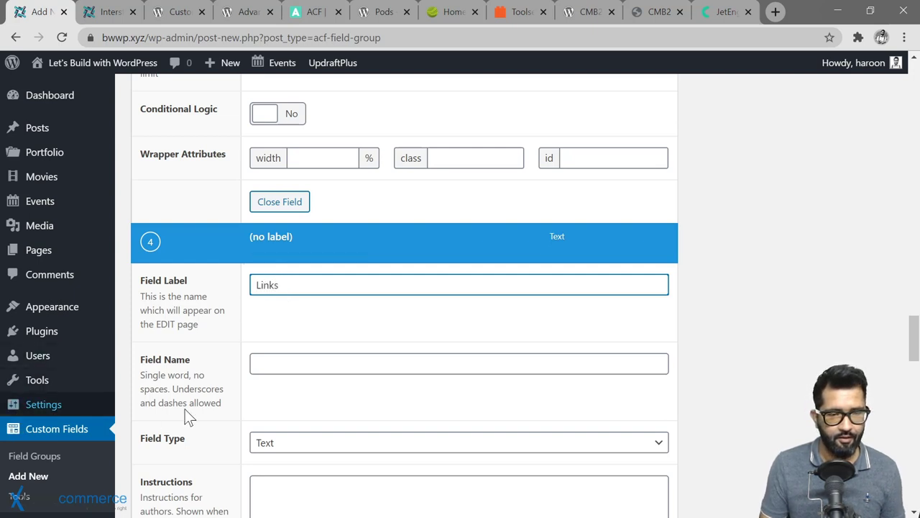
{"action": "key", "text": "Tab"}
Step: Set the Links field's type to Group so it can hold sub fields
{"action": "scroll", "coordinate": [390, 402], "scroll_direction": "down", "scroll_amount": 2}
{"action": "scroll", "coordinate": [390, 405], "scroll_direction": "down", "scroll_amount": 1}
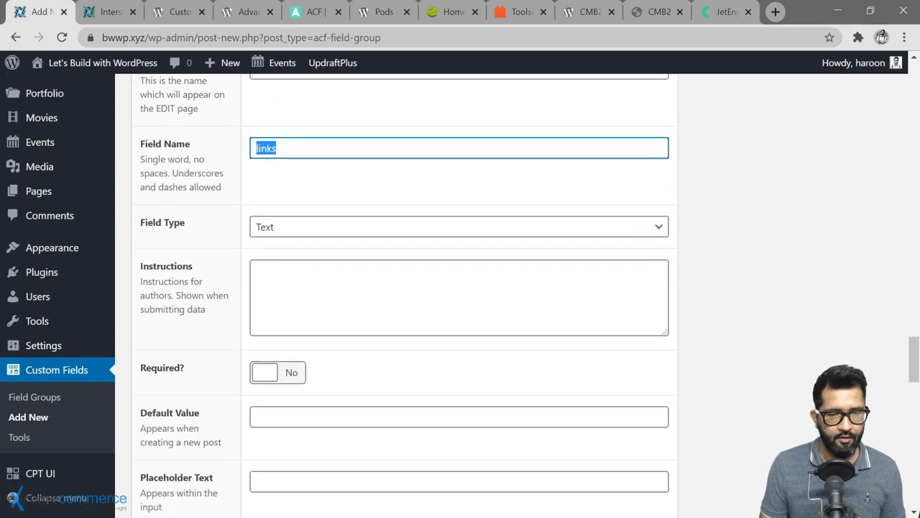
{"action": "left_click", "coordinate": [343, 231]}
{"action": "scroll", "coordinate": [361, 414], "scroll_direction": "down", "scroll_amount": 1}
{"action": "scroll", "coordinate": [359, 417], "scroll_direction": "down", "scroll_amount": 3}
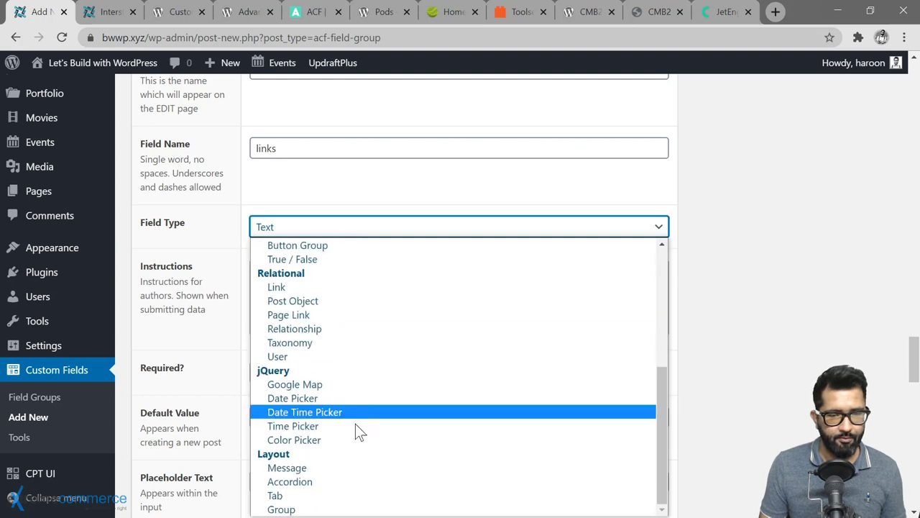
{"action": "left_click", "coordinate": [329, 507]}
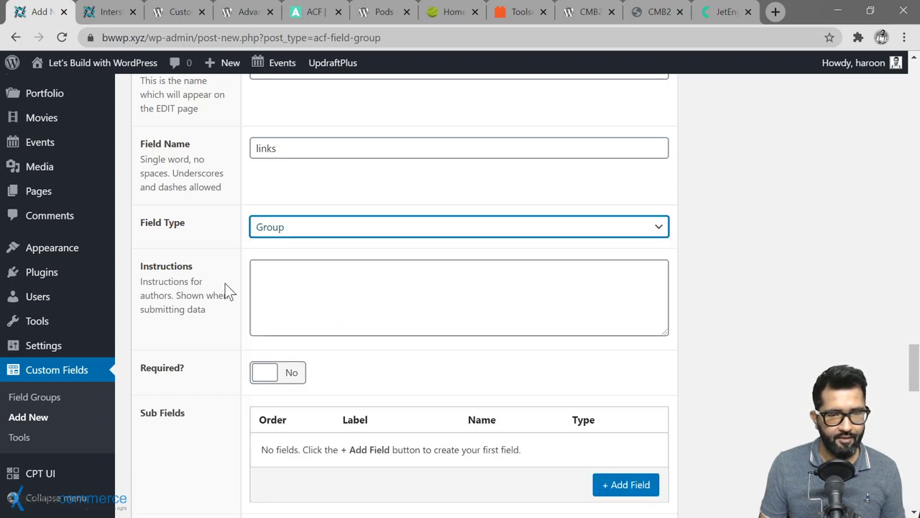
Step: Add a first sub field to Links with the label "IMDB" and the name "imdb", and set its type to Url
{"action": "scroll", "coordinate": [235, 289], "scroll_direction": "down", "scroll_amount": 2}
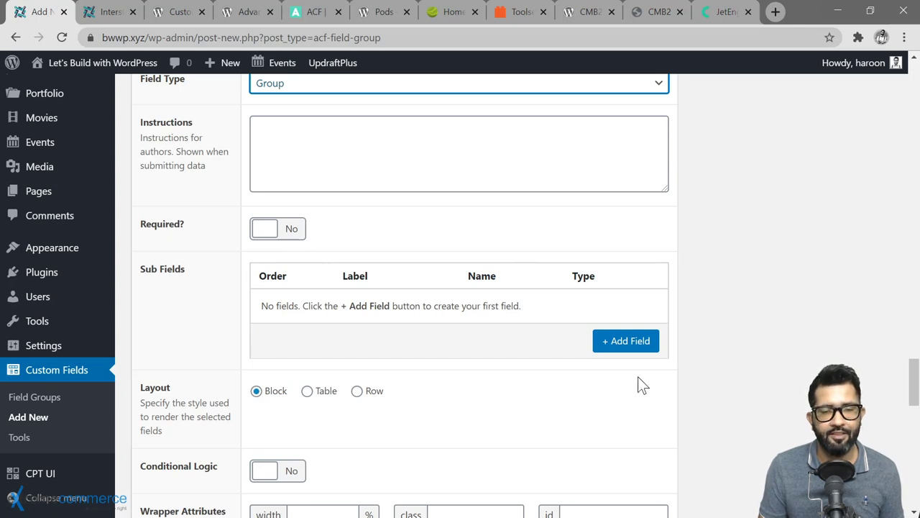
{"action": "left_click", "coordinate": [622, 342]}
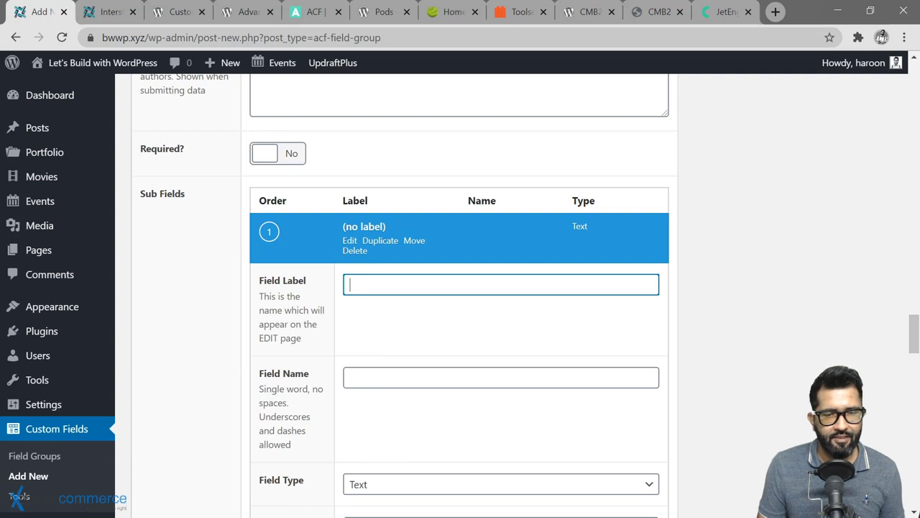
{"action": "type", "text": "IMDB"}
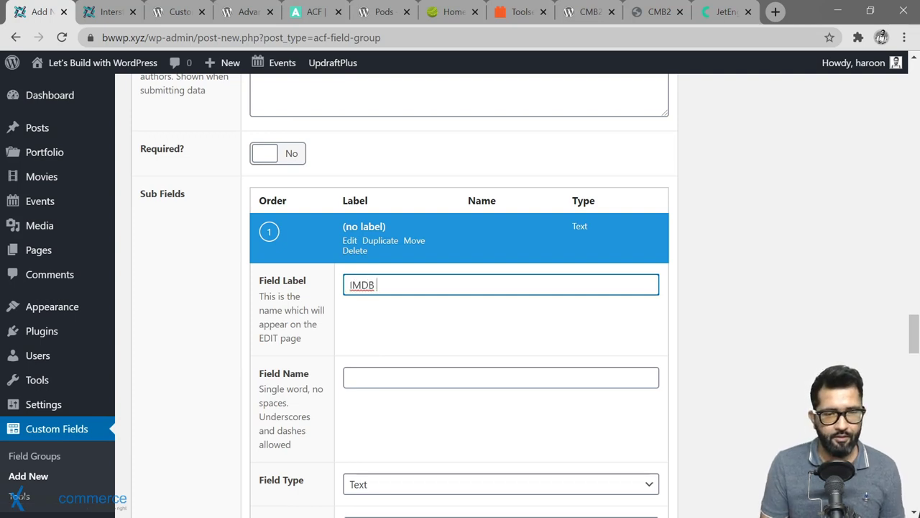
{"action": "key", "text": "Tab"}
{"action": "scroll", "coordinate": [435, 308], "scroll_direction": "down", "scroll_amount": 4}
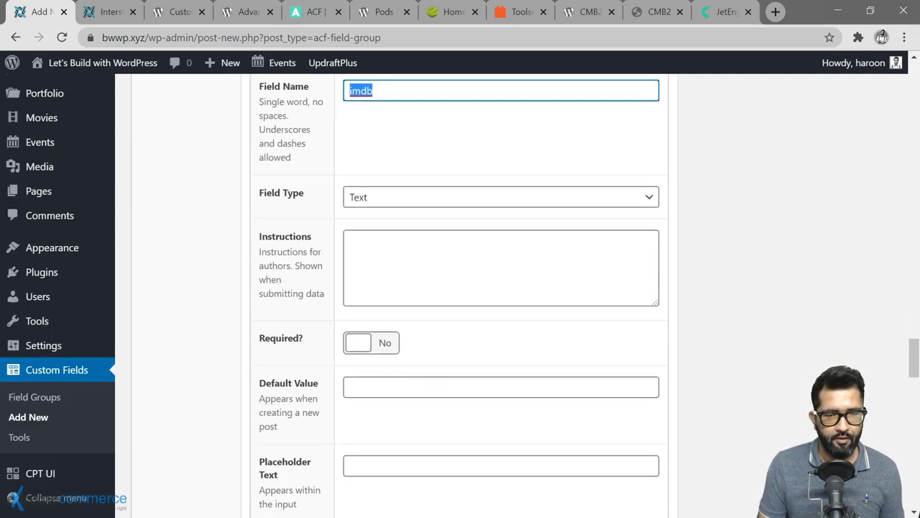
{"action": "left_click", "coordinate": [430, 196]}
{"action": "left_click", "coordinate": [417, 298]}
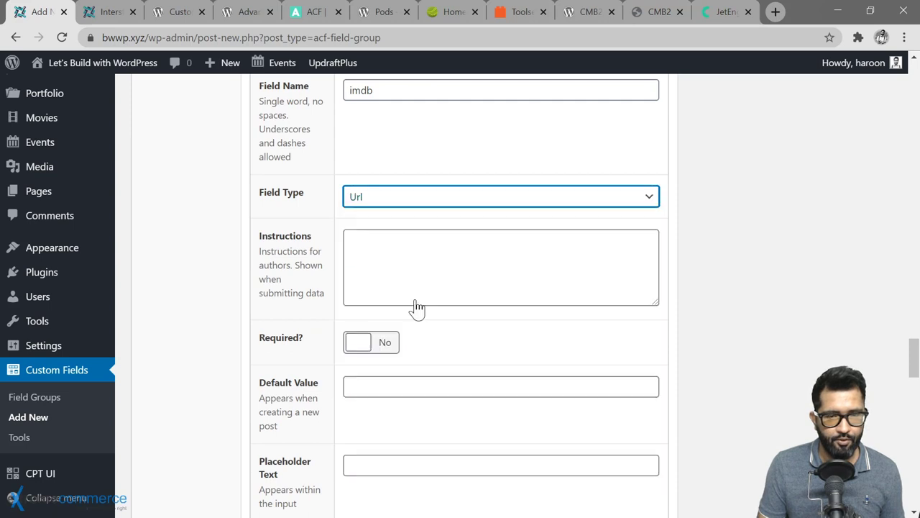
Step: Add a second sub field to Links with the label "Rotten Tomatoes" and the name "rotten_tomatoes", and set its type to Url
{"action": "scroll", "coordinate": [343, 293], "scroll_direction": "down", "scroll_amount": 1}
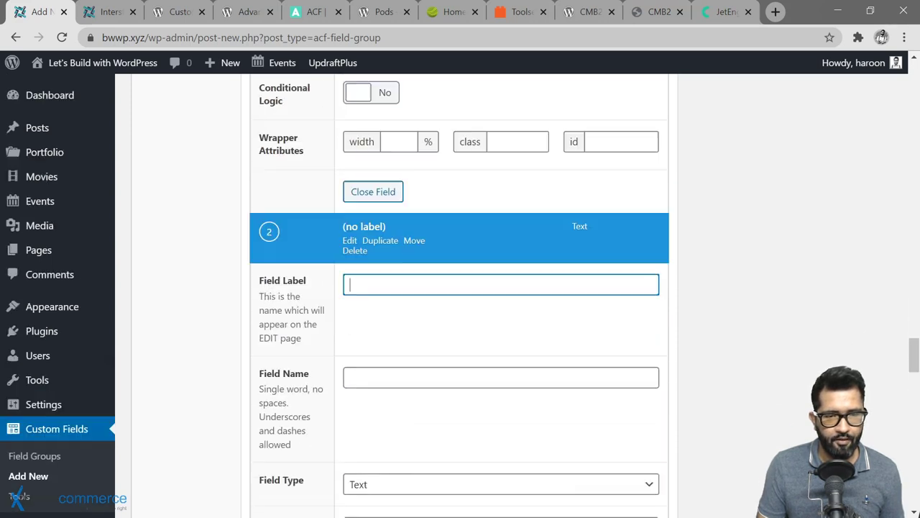
{"action": "type", "text": "R"}
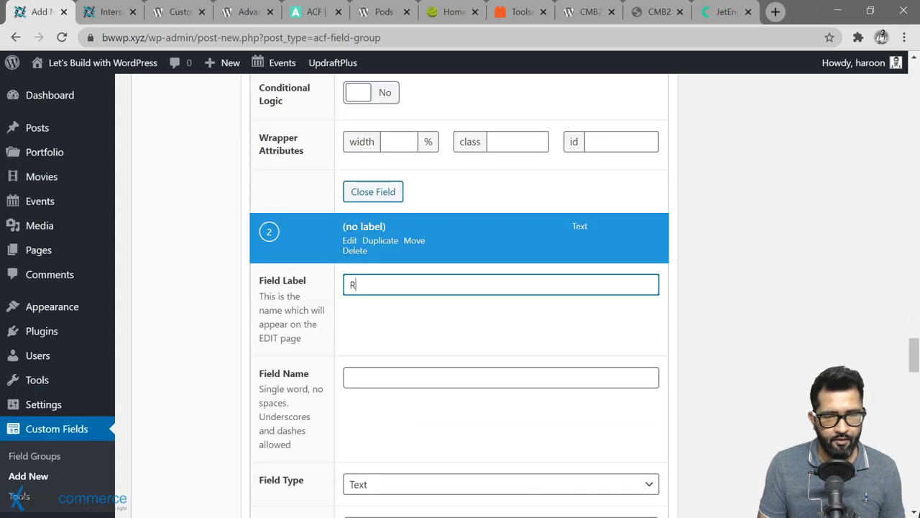
{"action": "type", "text": "otten Tomatoes"}
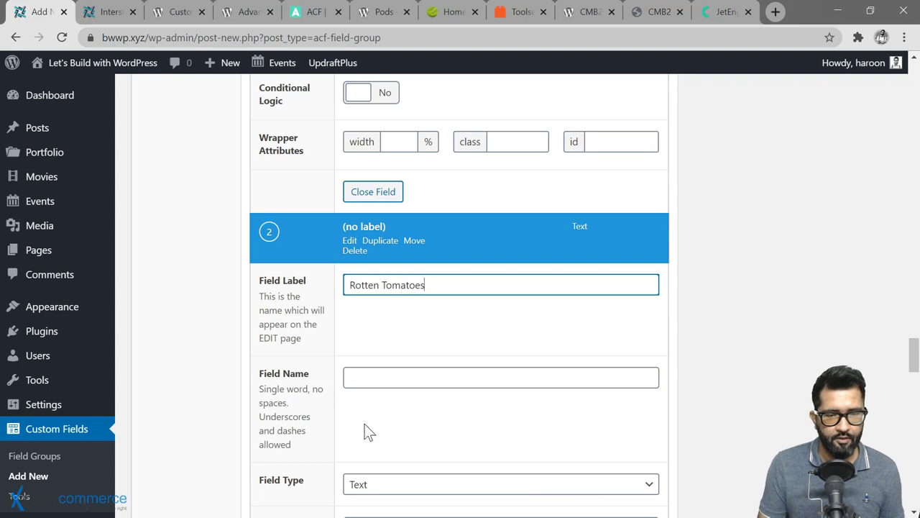
{"action": "key", "text": "Tab"}
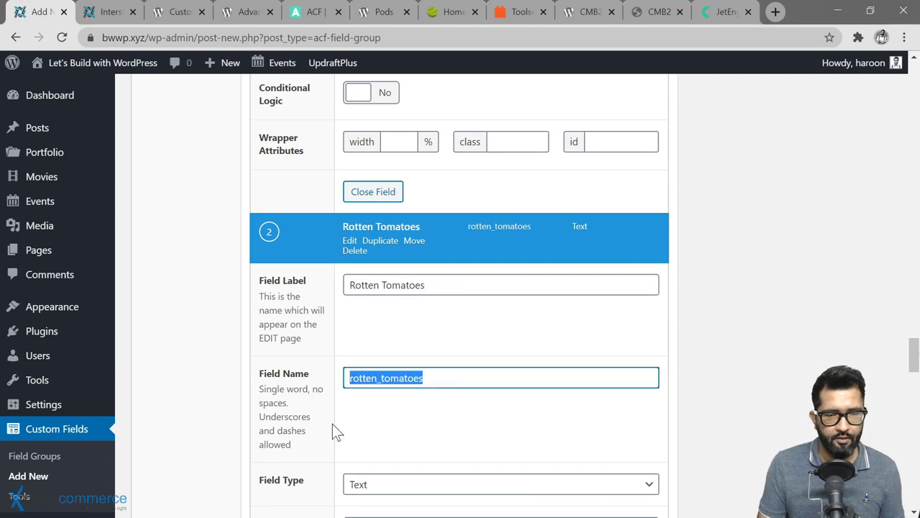
{"action": "scroll", "coordinate": [332, 423], "scroll_direction": "down", "scroll_amount": 3}
{"action": "left_click", "coordinate": [386, 272]}
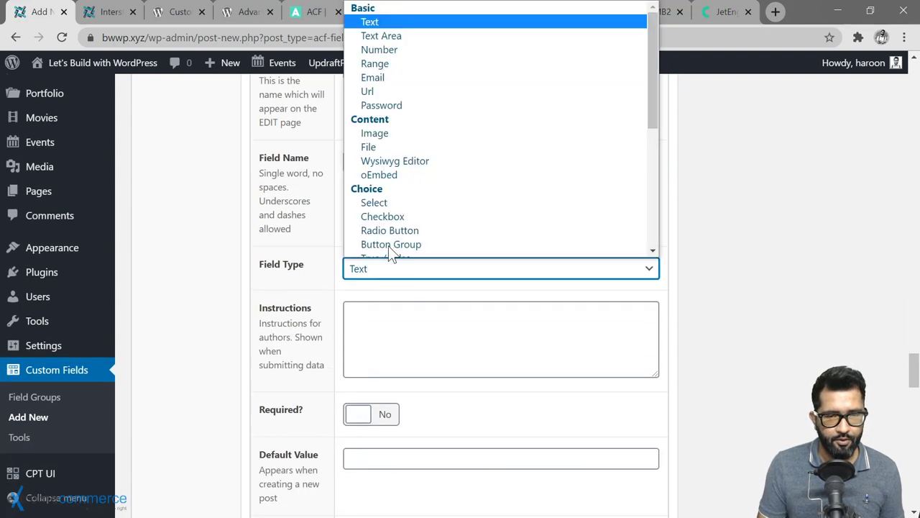
{"action": "left_click", "coordinate": [417, 84]}
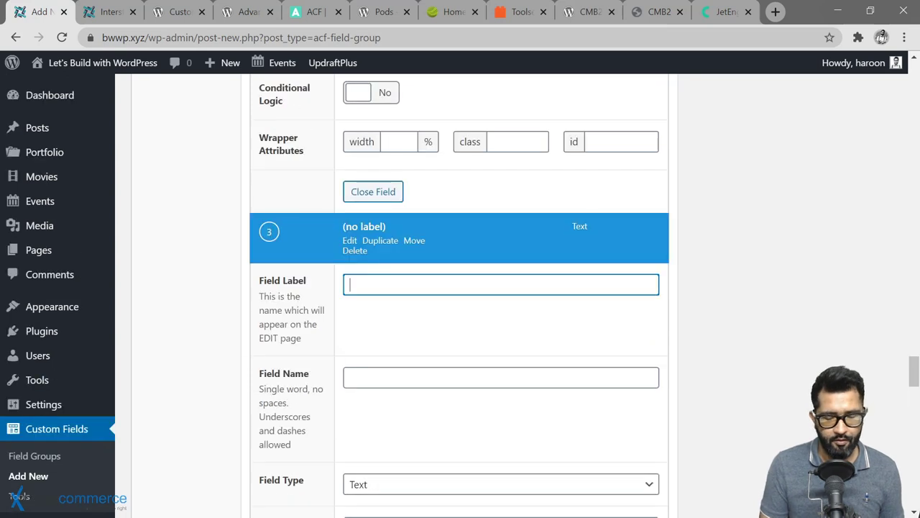
Step: Give the third Links sub field the label "Metacritic" and the name "metacritic", and set its type to Url
{"action": "type", "text": "Metacriti"}
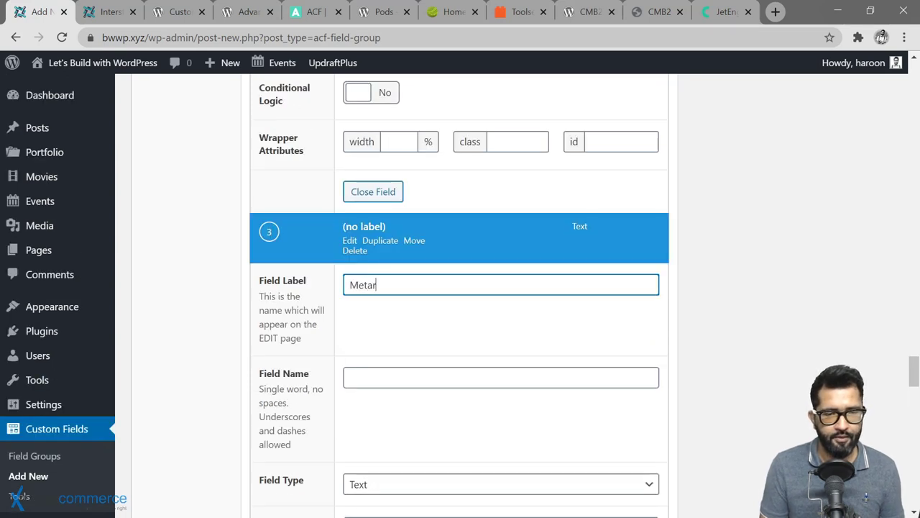
{"action": "type", "text": "c"}
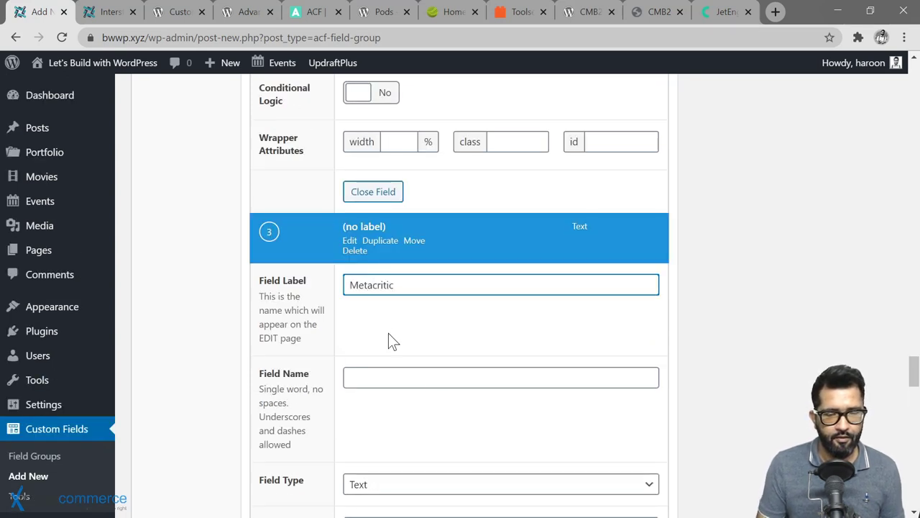
{"action": "key", "text": "Tab"}
{"action": "scroll", "coordinate": [472, 345], "scroll_direction": "down", "scroll_amount": 2}
{"action": "scroll", "coordinate": [473, 345], "scroll_direction": "down", "scroll_amount": 2}
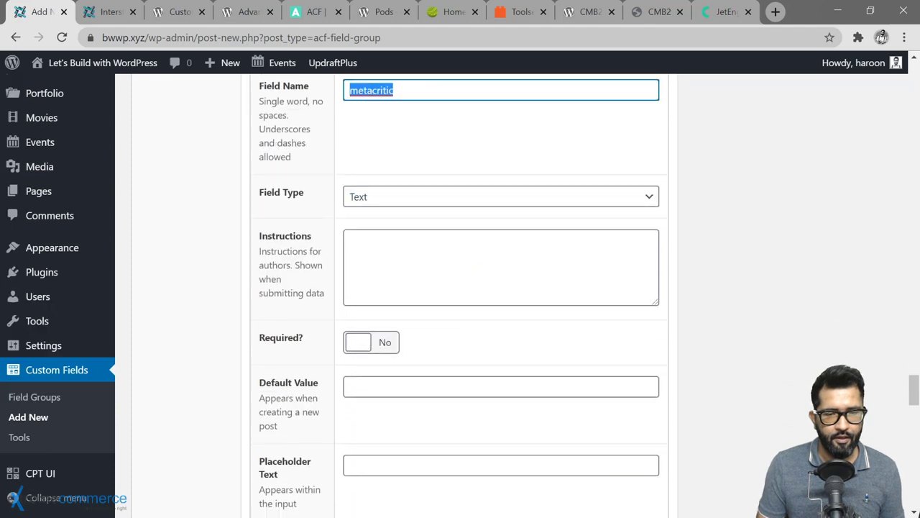
{"action": "left_click", "coordinate": [408, 198]}
{"action": "left_click", "coordinate": [396, 300]}
Step: Review the Links group's layout options and publish the Movies field group
{"action": "scroll", "coordinate": [720, 255], "scroll_direction": "down", "scroll_amount": 2}
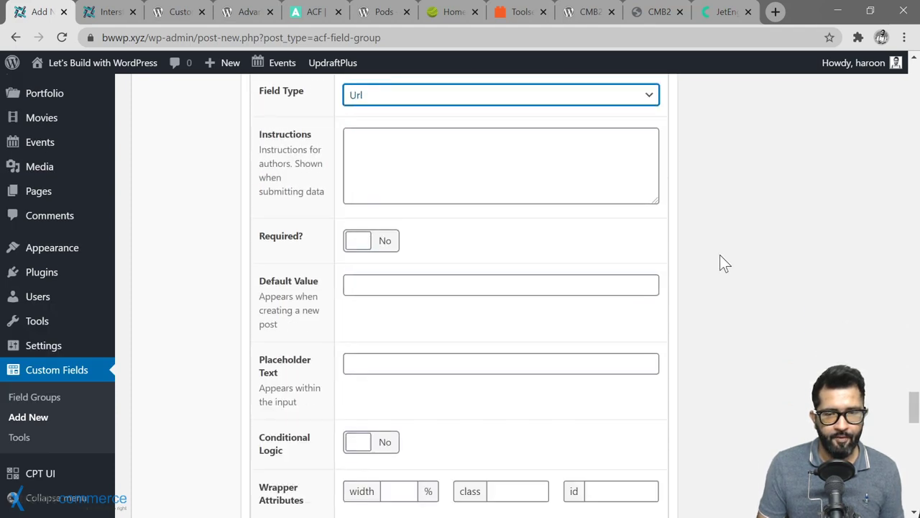
{"action": "scroll", "coordinate": [720, 255], "scroll_direction": "down", "scroll_amount": 5}
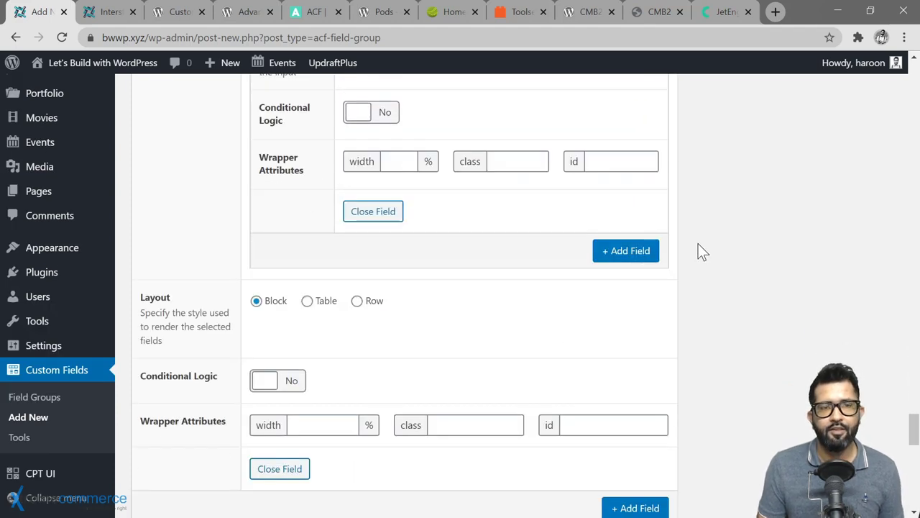
{"action": "scroll", "coordinate": [701, 250], "scroll_direction": "down", "scroll_amount": 1}
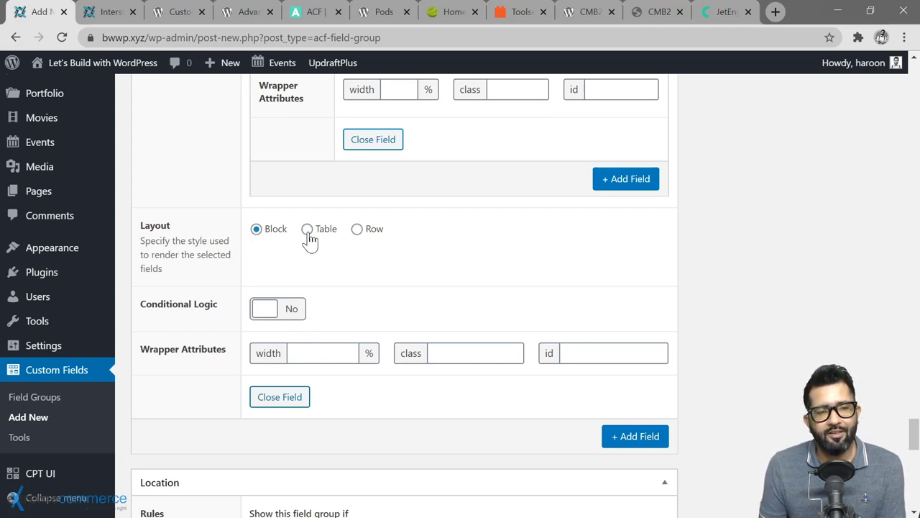
{"action": "scroll", "coordinate": [695, 319], "scroll_direction": "down", "scroll_amount": 1}
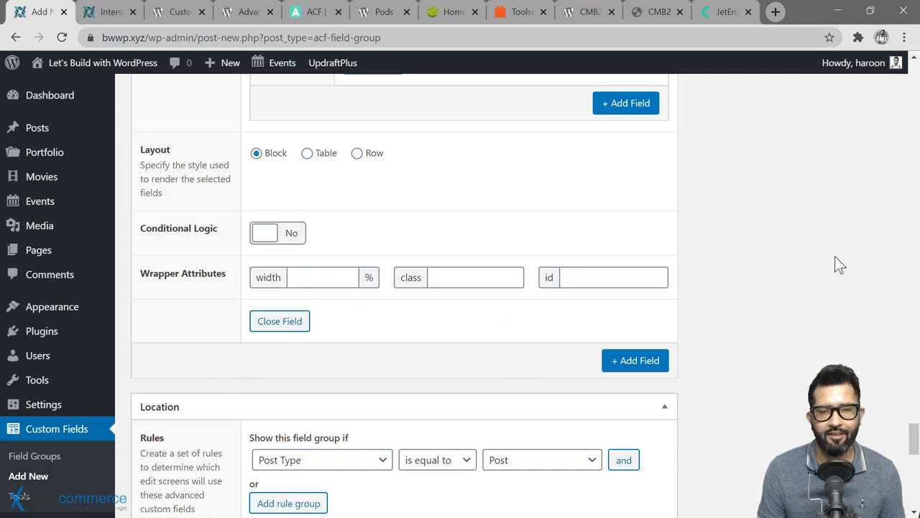
{"action": "scroll", "coordinate": [806, 245], "scroll_direction": "up", "scroll_amount": 10}
{"action": "scroll", "coordinate": [806, 246], "scroll_direction": "up", "scroll_amount": 15}
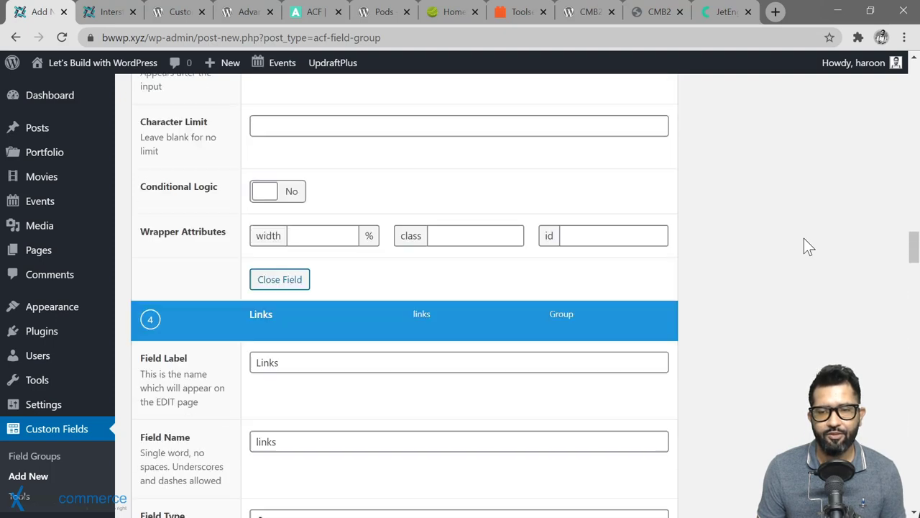
{"action": "scroll", "coordinate": [804, 238], "scroll_direction": "up", "scroll_amount": 6}
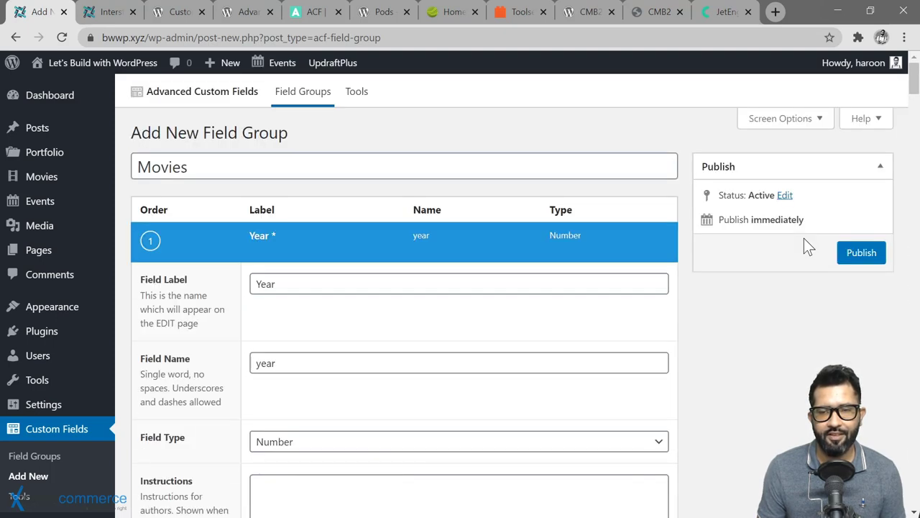
{"action": "left_click", "coordinate": [861, 253]}
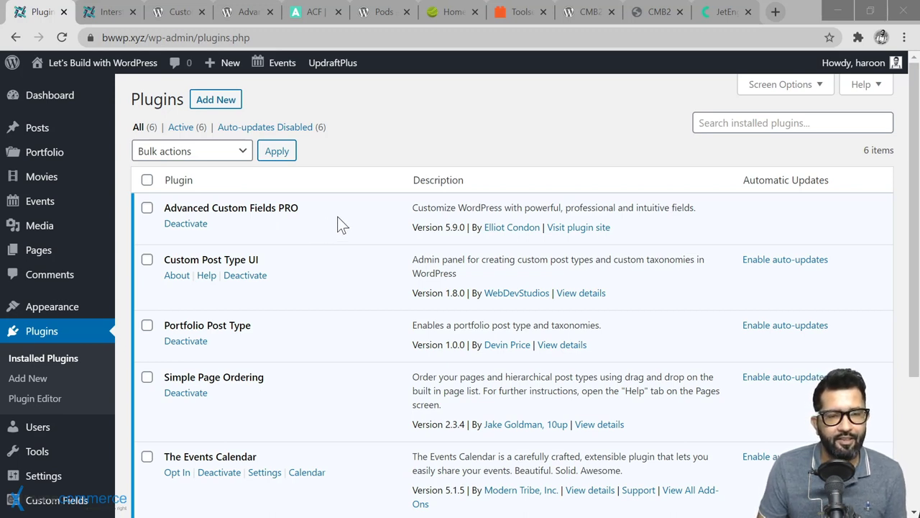
Step: Go from the installed plugins to the custom field groups and open the Movies group for editing
{"action": "scroll", "coordinate": [382, 189], "scroll_direction": "down", "scroll_amount": 3}
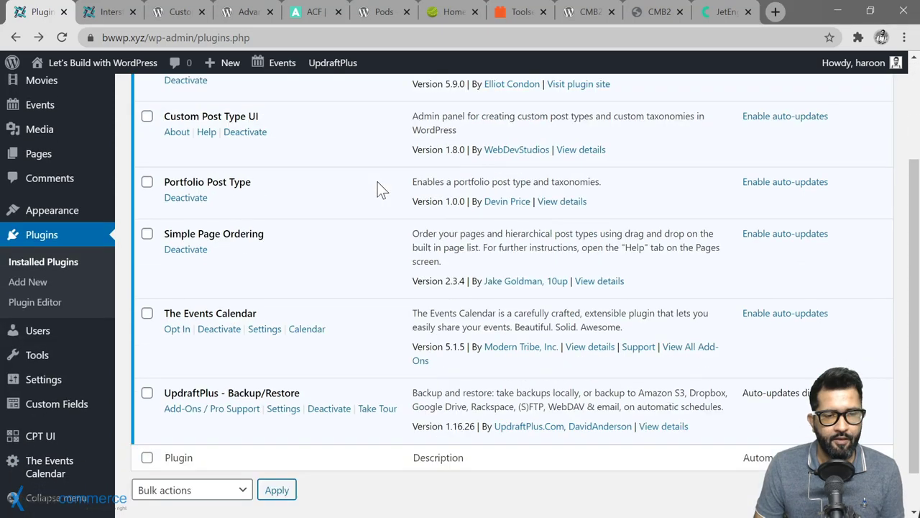
{"action": "mouse_move", "coordinate": [71, 404]}
{"action": "left_click", "coordinate": [146, 388]}
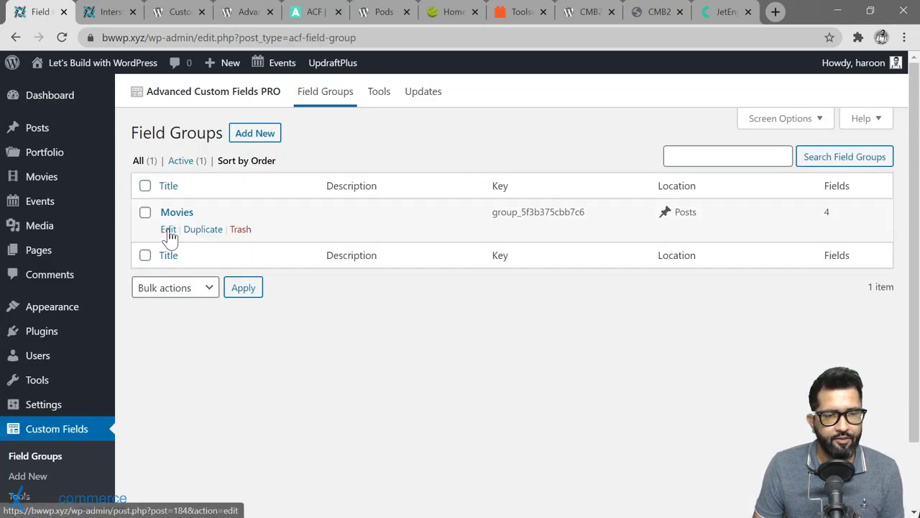
{"action": "left_click", "coordinate": [166, 235]}
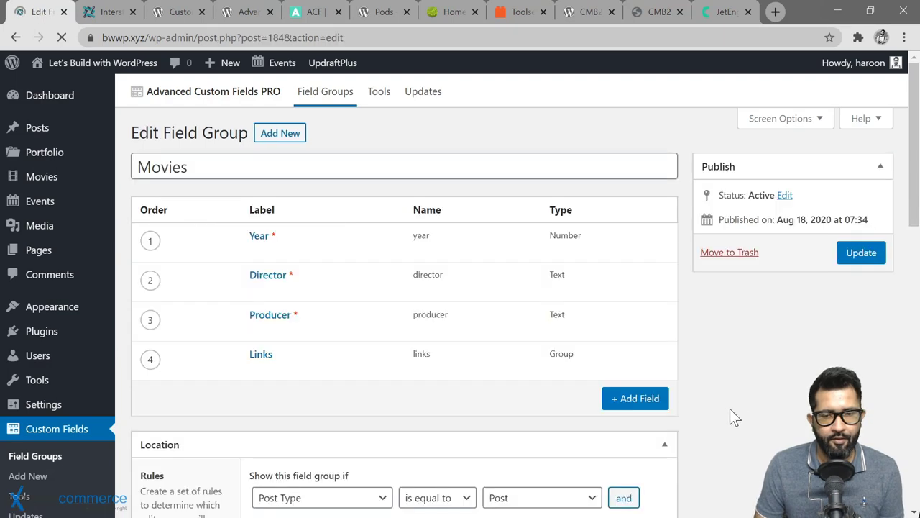
Step: Add a fifth field to the Movies group and set its type to Repeater
{"action": "left_click", "coordinate": [637, 400]}
{"action": "scroll", "coordinate": [441, 381], "scroll_direction": "down", "scroll_amount": 4}
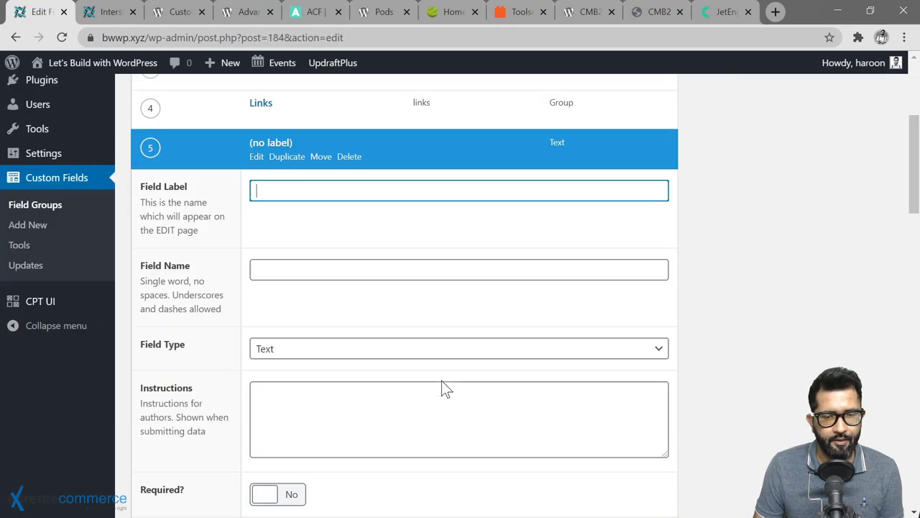
{"action": "left_click", "coordinate": [321, 320]}
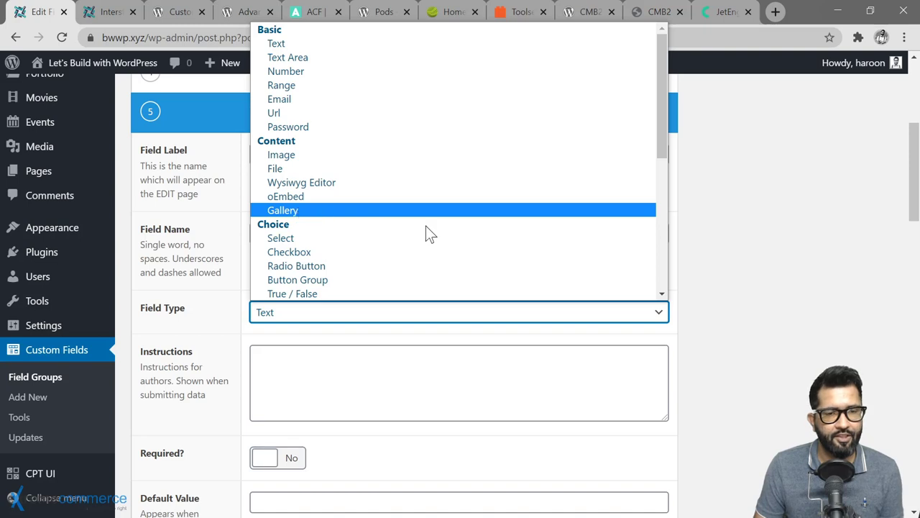
{"action": "scroll", "coordinate": [426, 226], "scroll_direction": "down", "scroll_amount": 5}
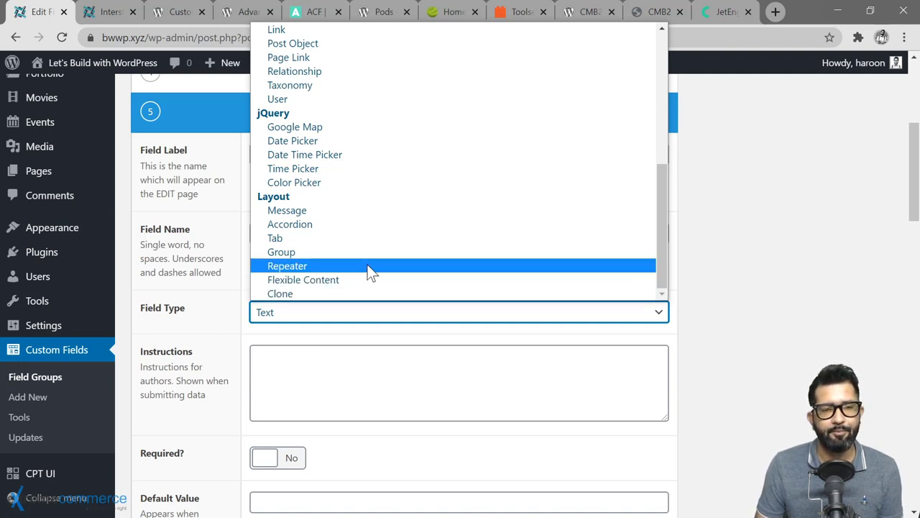
{"action": "left_click", "coordinate": [368, 270]}
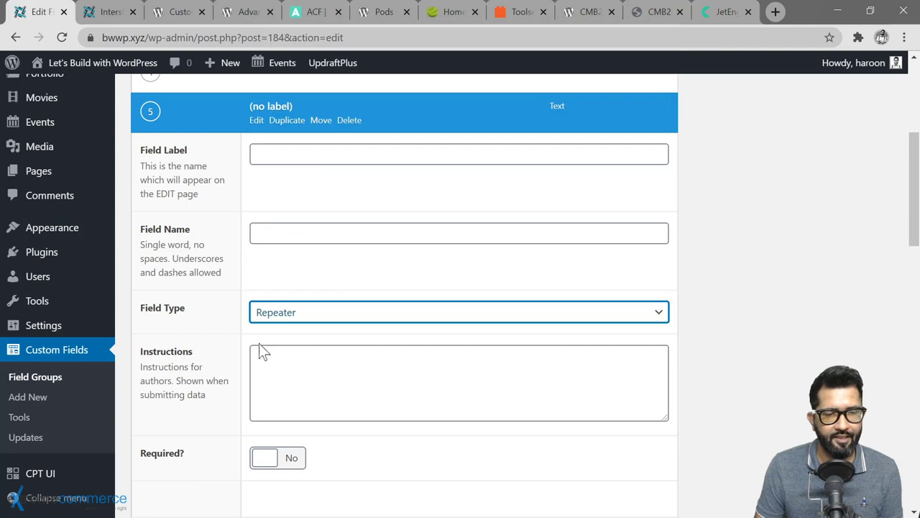
Step: Add a first sub field to the repeater with the label "Name" and the name "name"
{"action": "scroll", "coordinate": [236, 365], "scroll_direction": "down", "scroll_amount": 4}
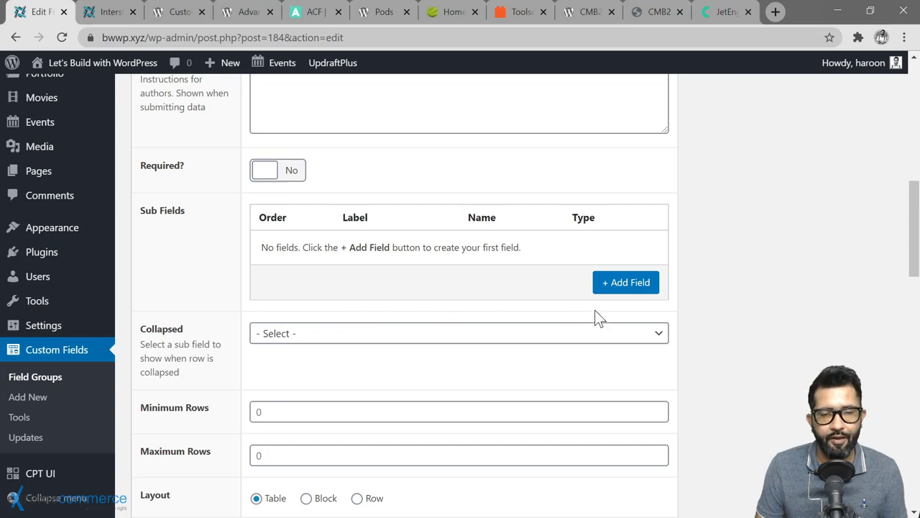
{"action": "left_click", "coordinate": [613, 291]}
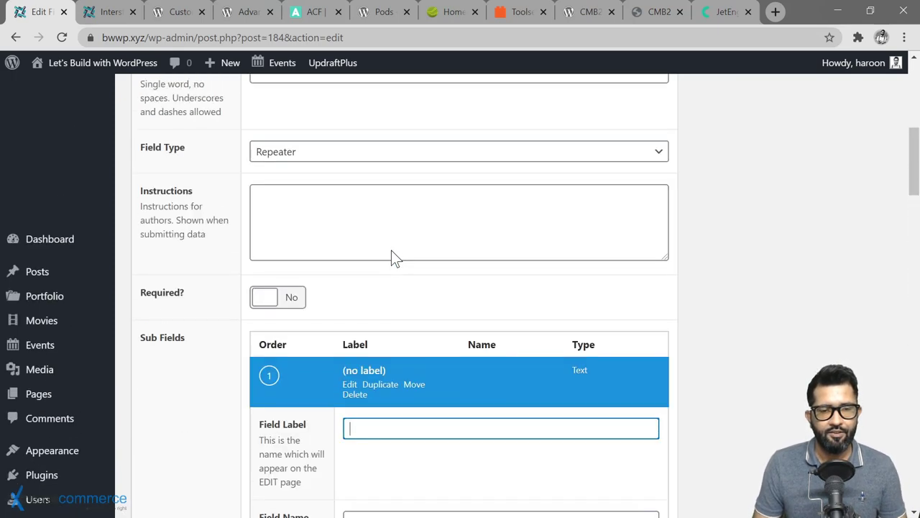
{"action": "scroll", "coordinate": [392, 266], "scroll_direction": "down", "scroll_amount": 2}
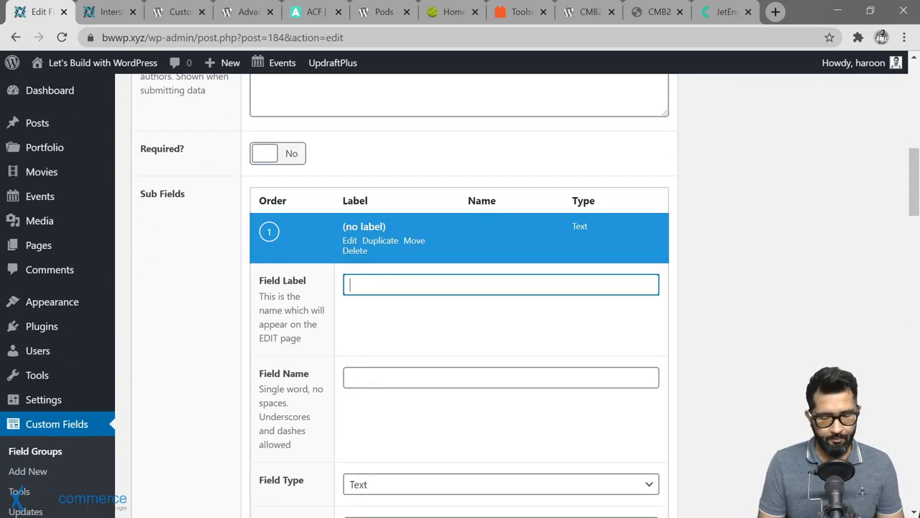
{"action": "type", "text": "Name"}
{"action": "key", "text": "Tab"}
{"action": "scroll", "coordinate": [360, 353], "scroll_direction": "down", "scroll_amount": 2}
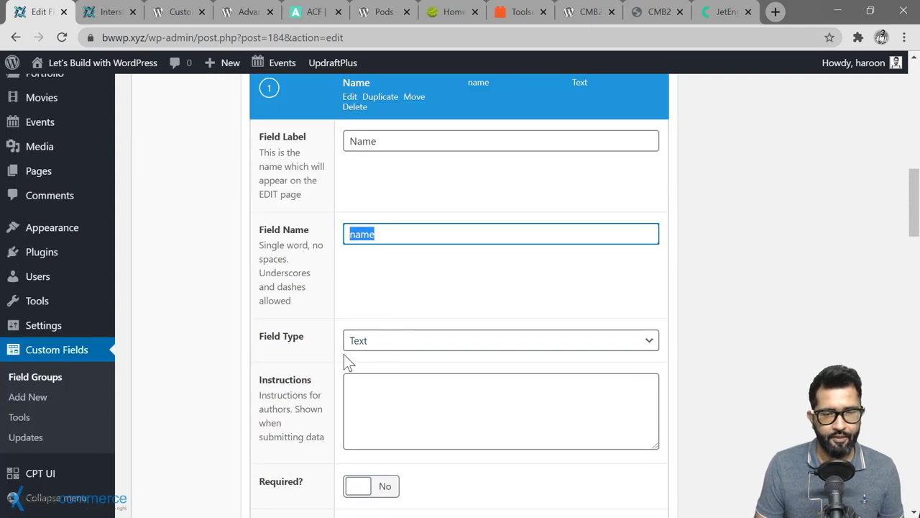
Step: Add a second sub field to the repeater with the label "IMDB Link" and the name "imdb_link", and set its type to Url
{"action": "scroll", "coordinate": [344, 354], "scroll_direction": "down", "scroll_amount": 5}
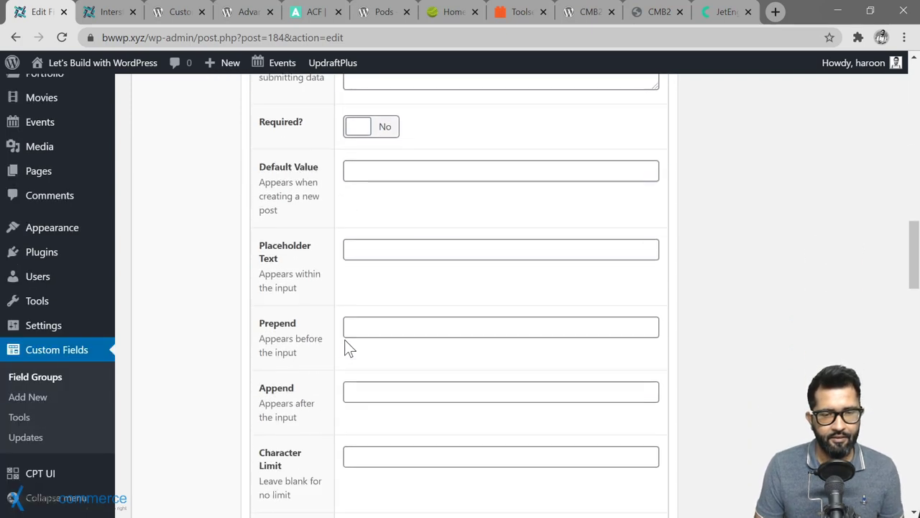
{"action": "scroll", "coordinate": [346, 348], "scroll_direction": "down", "scroll_amount": 4}
{"action": "left_click", "coordinate": [612, 391]}
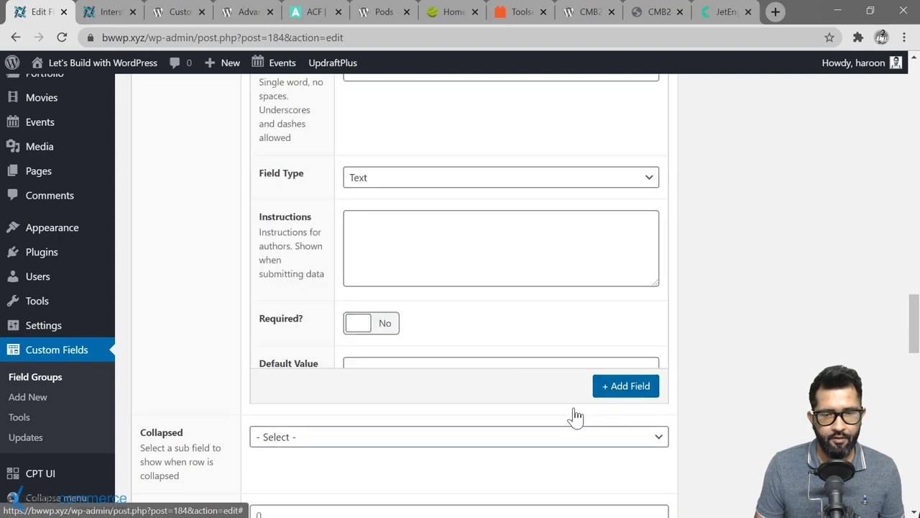
{"action": "type", "text": "IM"}
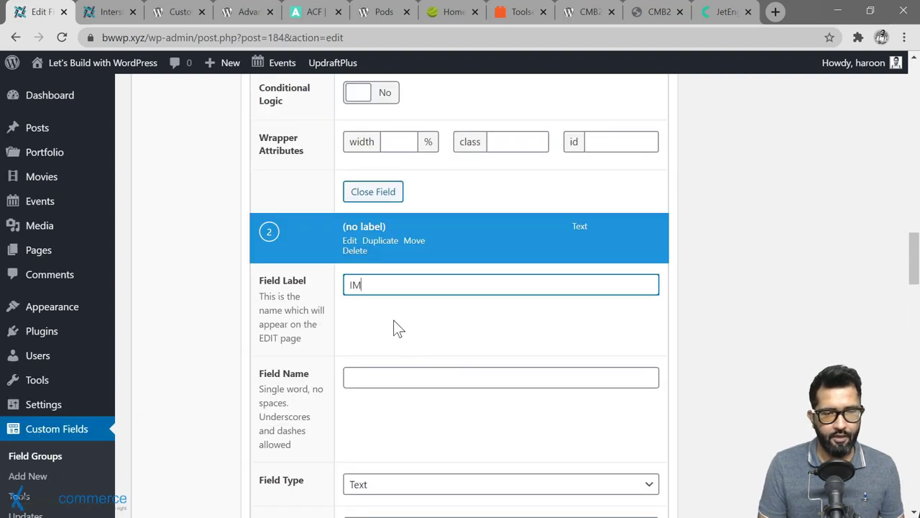
{"action": "type", "text": "DB Link"}
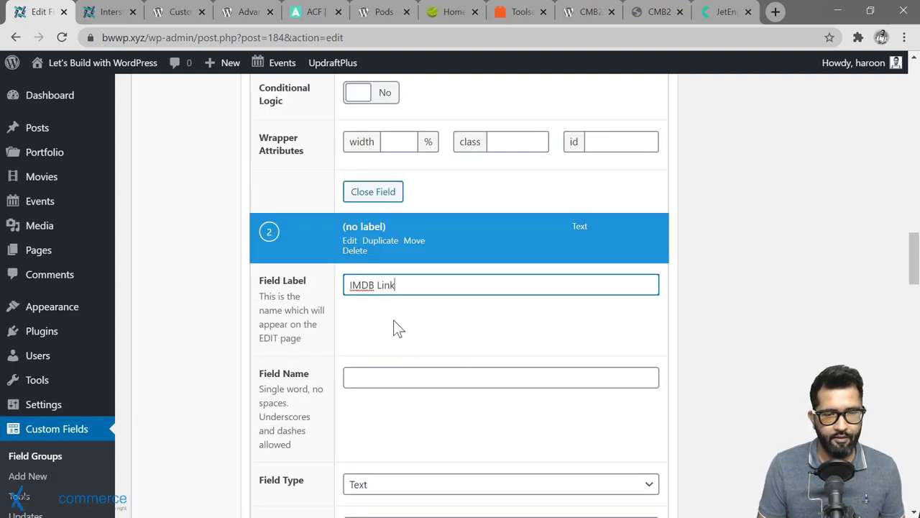
{"action": "key", "text": "Tab"}
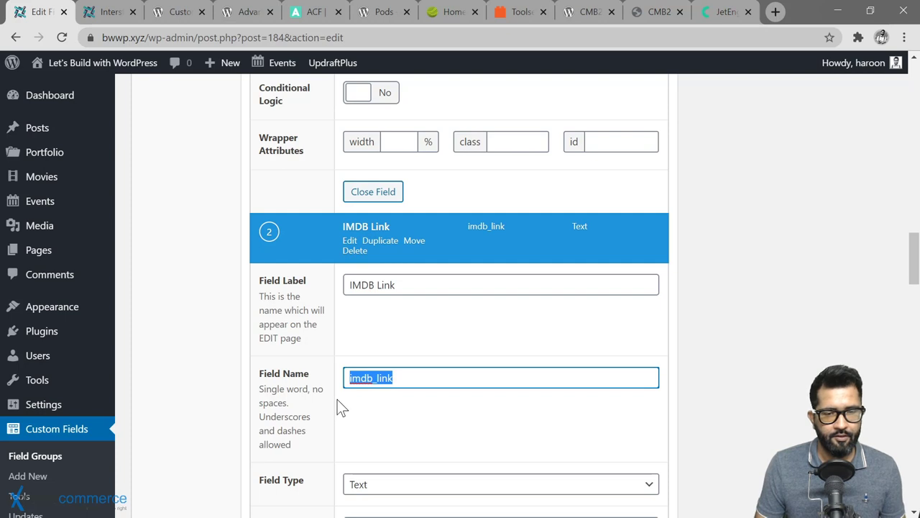
{"action": "scroll", "coordinate": [337, 405], "scroll_direction": "down", "scroll_amount": 1}
{"action": "scroll", "coordinate": [338, 404], "scroll_direction": "down", "scroll_amount": 1}
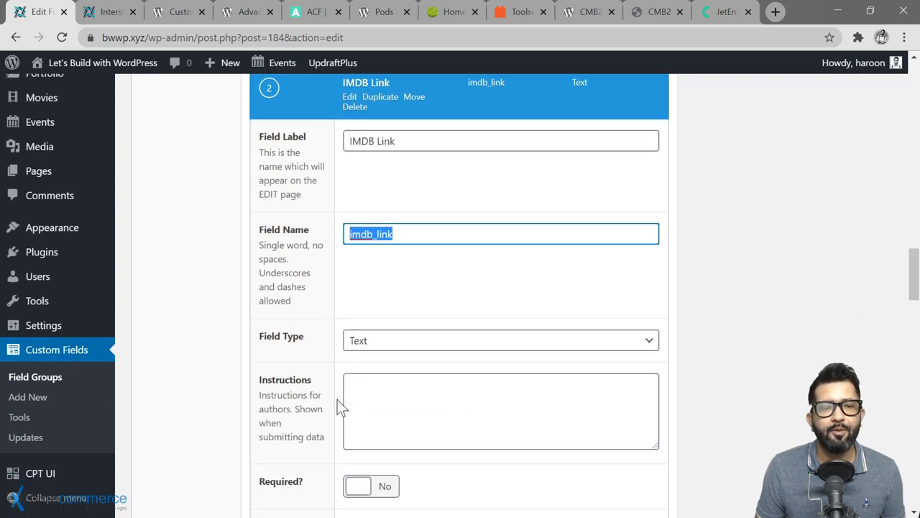
{"action": "scroll", "coordinate": [337, 405], "scroll_direction": "down", "scroll_amount": 1}
{"action": "scroll", "coordinate": [405, 271], "scroll_direction": "up", "scroll_amount": 1}
{"action": "left_click", "coordinate": [400, 344]}
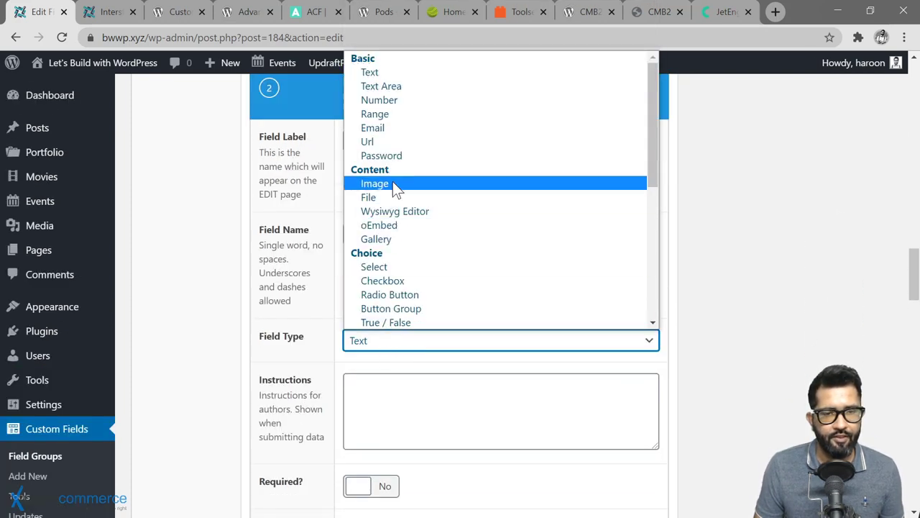
{"action": "left_click", "coordinate": [392, 142]}
{"action": "scroll", "coordinate": [324, 298], "scroll_direction": "down", "scroll_amount": 10}
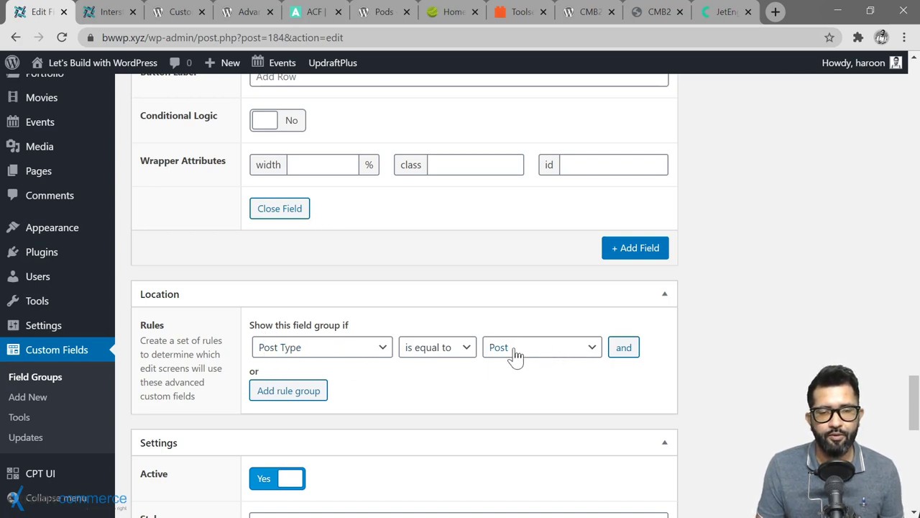
Step: Set the field group's location rule so it shows when Post Type is equal to Movie
{"action": "left_click", "coordinate": [565, 354]}
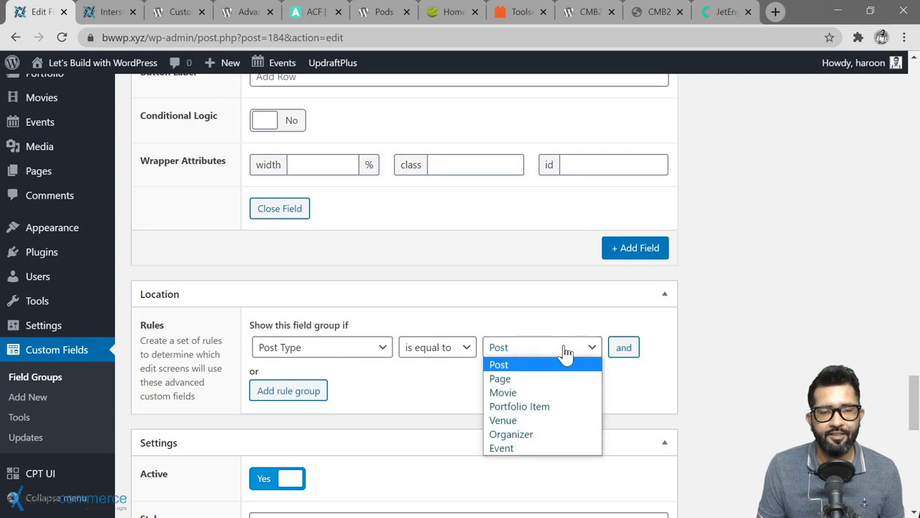
{"action": "left_click", "coordinate": [521, 393]}
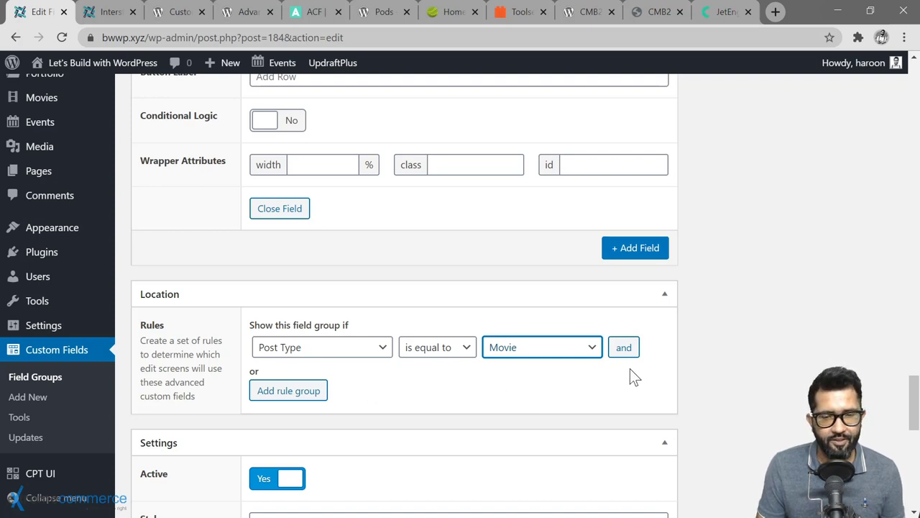
Step: Add an "and" condition to the Movie location rule requiring Post Taxonomy to be equal to Sci-Fi
{"action": "left_click", "coordinate": [620, 352]}
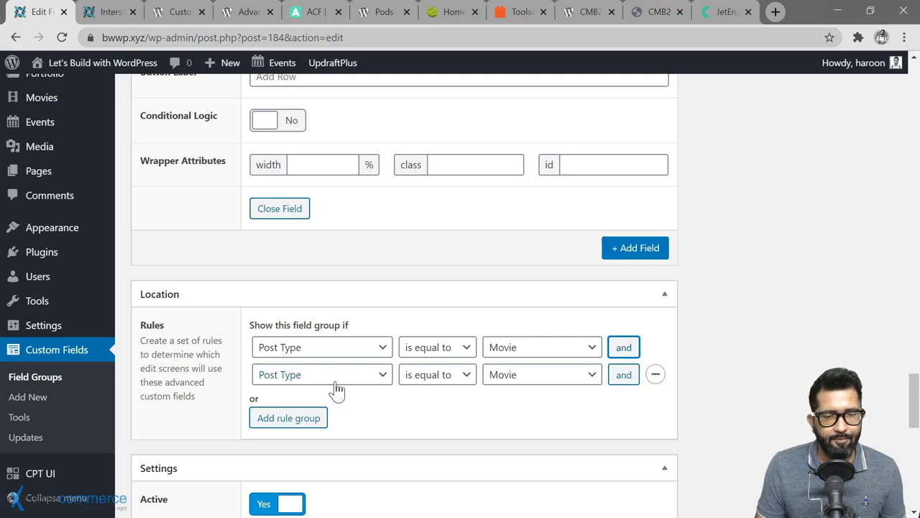
{"action": "left_click", "coordinate": [379, 384]}
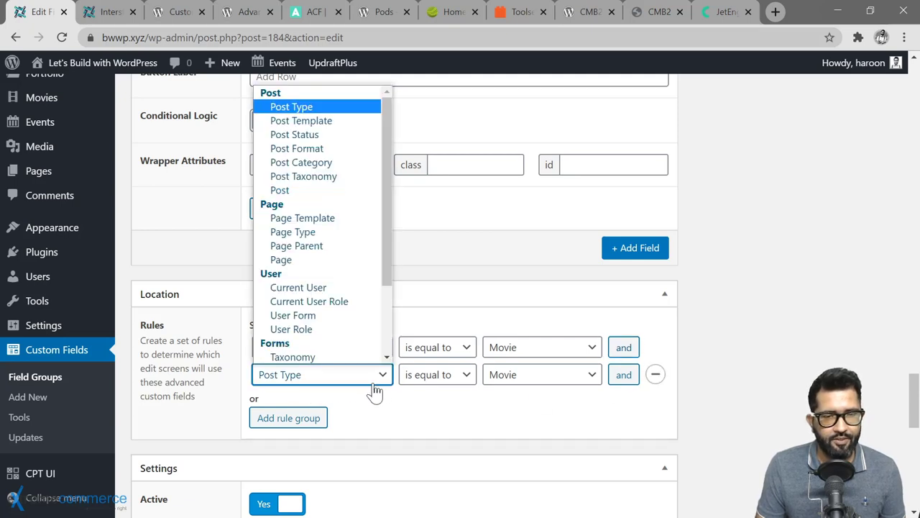
{"action": "left_click", "coordinate": [352, 177]}
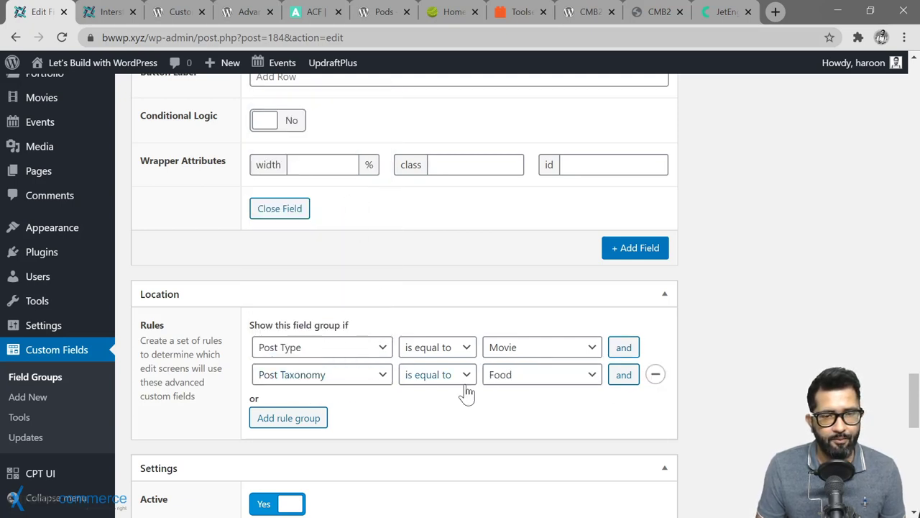
{"action": "left_click", "coordinate": [572, 381]}
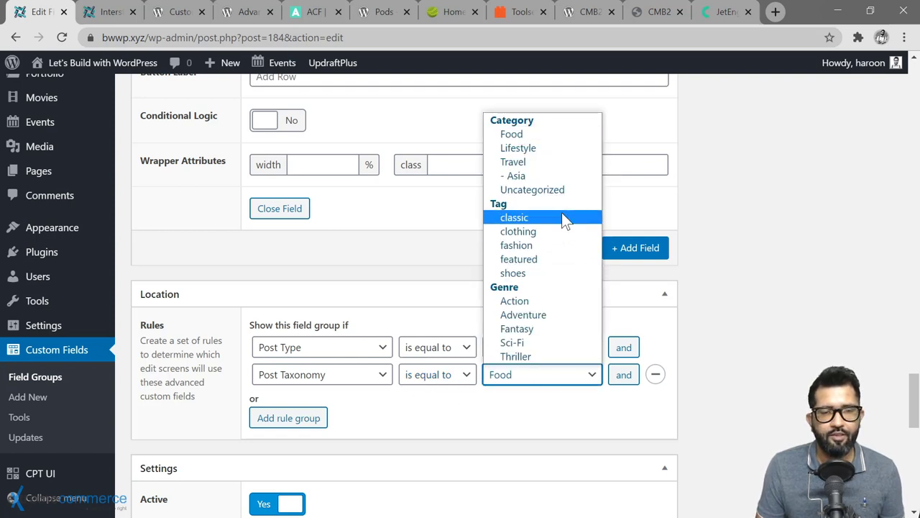
{"action": "left_click", "coordinate": [525, 343]}
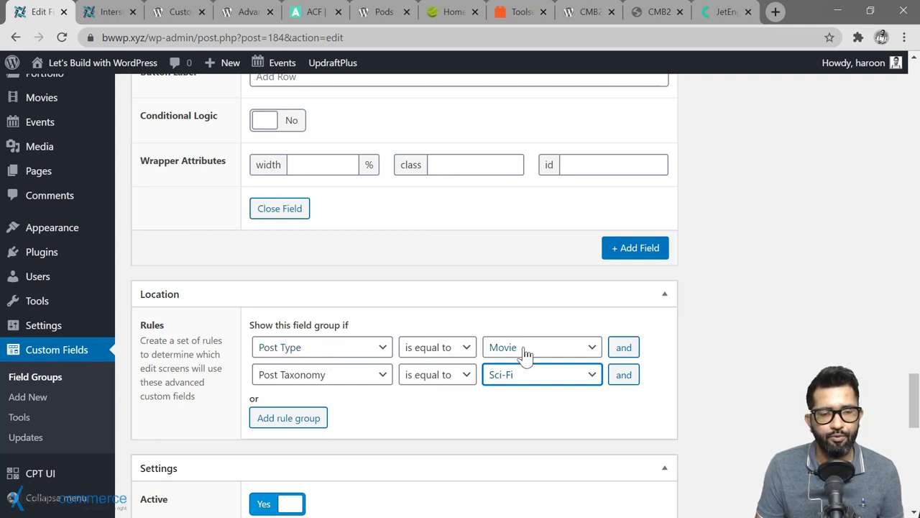
{"action": "mouse_move", "coordinate": [366, 386]}
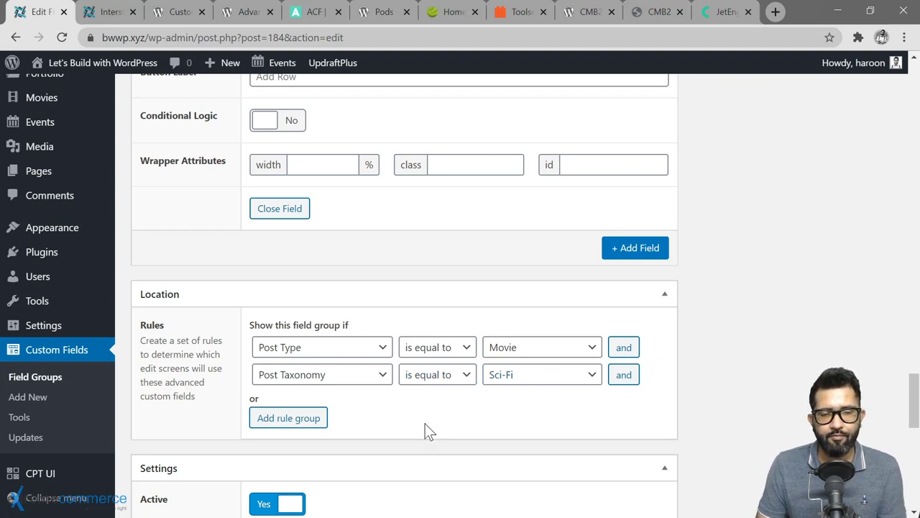
Step: Review the rule types and taxonomy terms of the Sci-Fi condition, and remove that condition from the location rules
{"action": "left_click", "coordinate": [374, 387]}
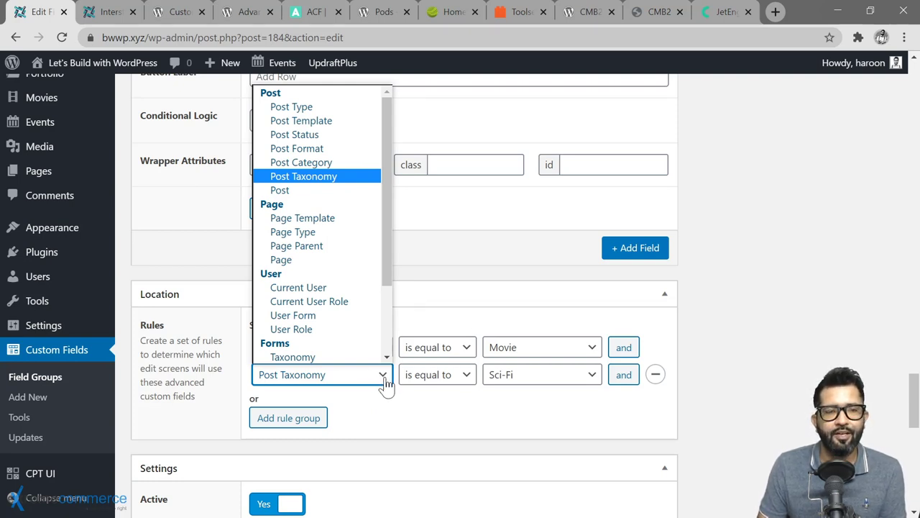
{"action": "left_click", "coordinate": [387, 385]}
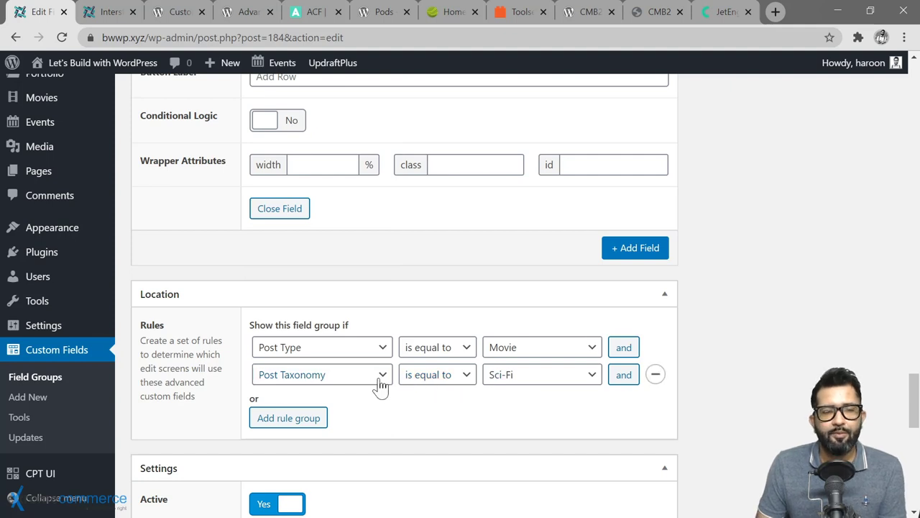
{"action": "left_click", "coordinate": [587, 379]}
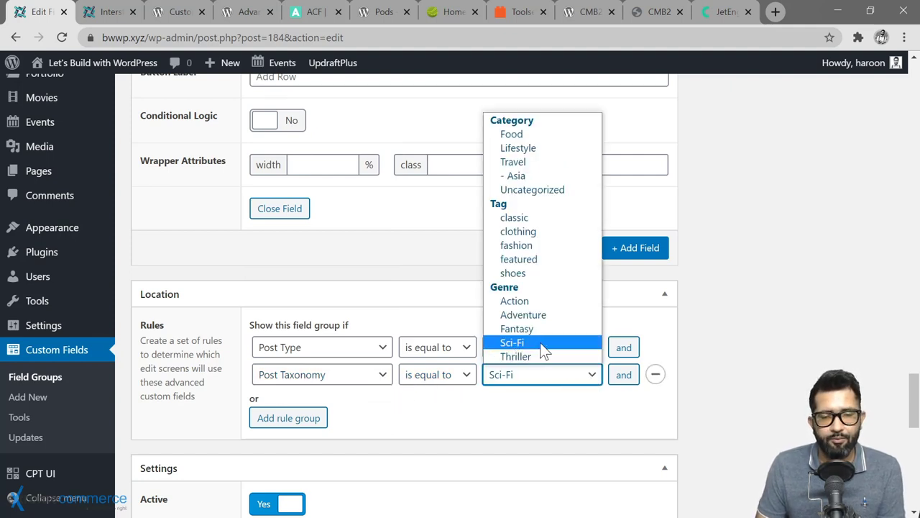
{"action": "left_click", "coordinate": [540, 342]}
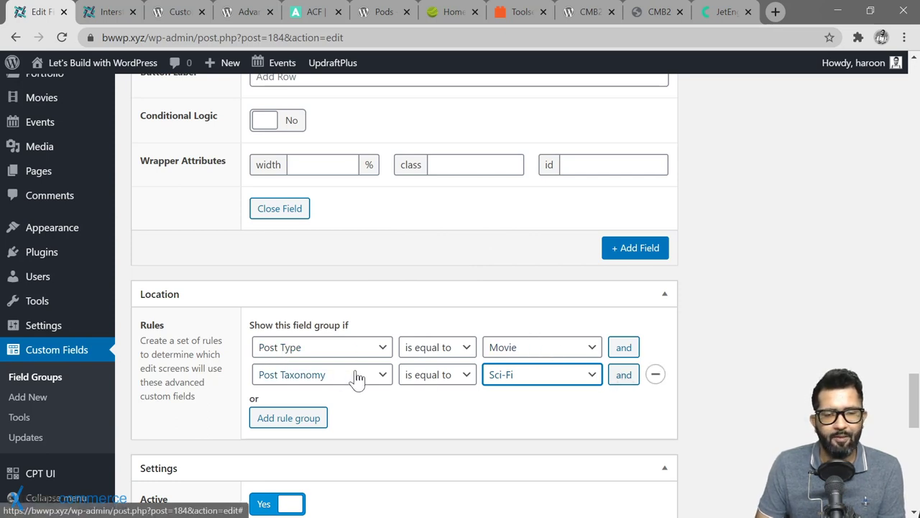
{"action": "left_click", "coordinate": [656, 374]}
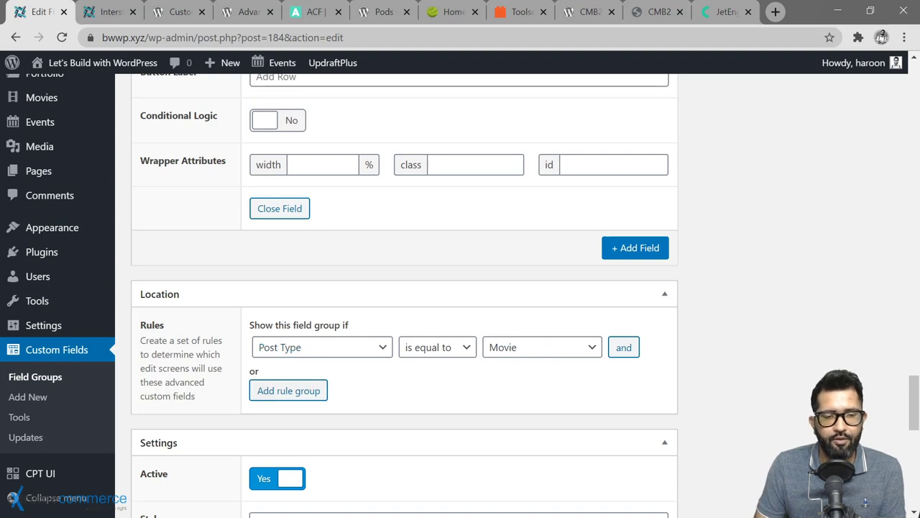
Step: Add an alternative "or" rule group showing the field group when Post Type is equal to Event
{"action": "left_click", "coordinate": [288, 397]}
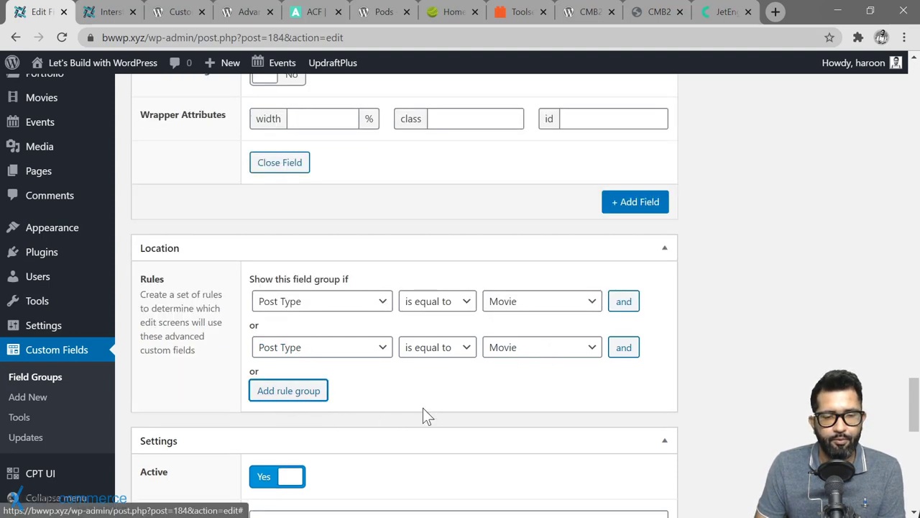
{"action": "left_click", "coordinate": [545, 350]}
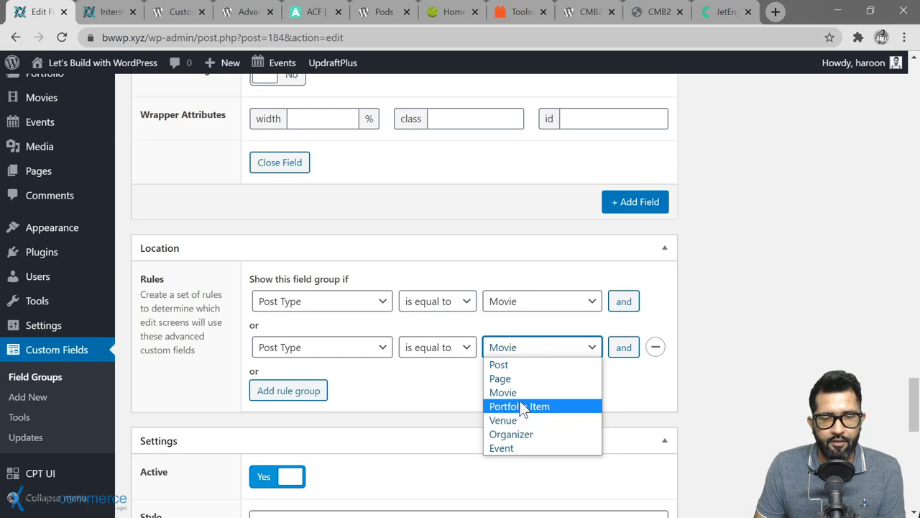
{"action": "left_click", "coordinate": [520, 448]}
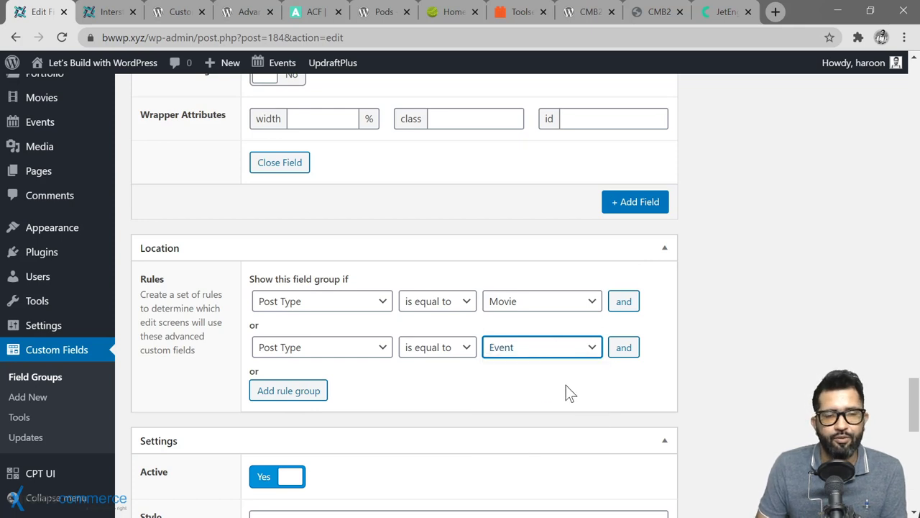
{"action": "left_click", "coordinate": [566, 384]}
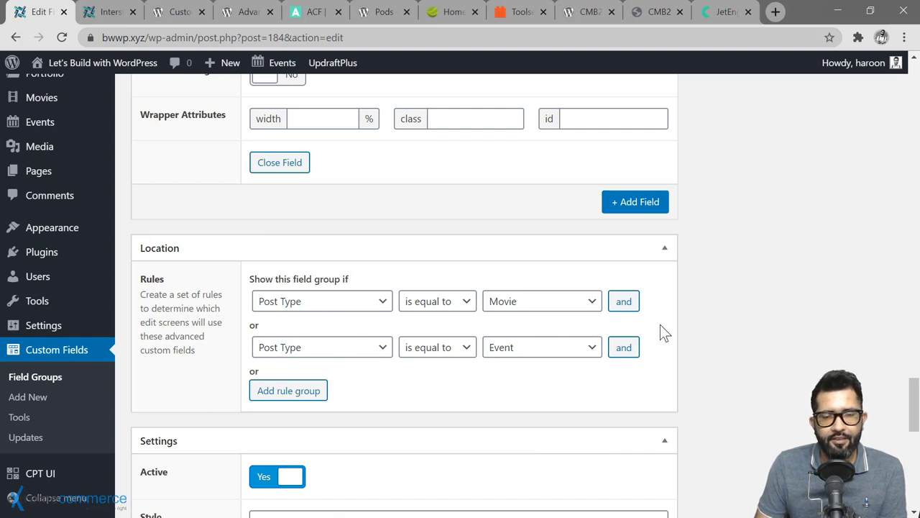
Step: Add a second condition to both rule groups and set the Movie group's one to Post Taxonomy is equal to Sci-Fi
{"action": "left_click", "coordinate": [624, 302]}
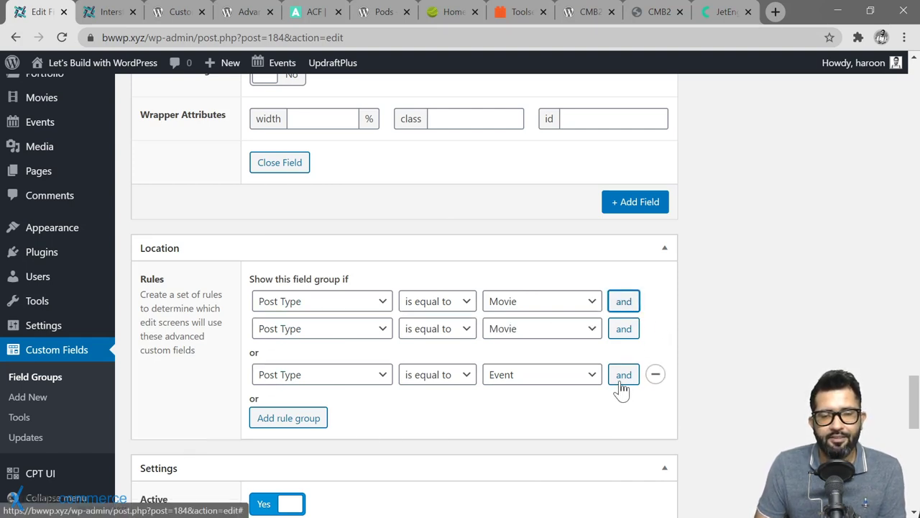
{"action": "left_click", "coordinate": [623, 375]}
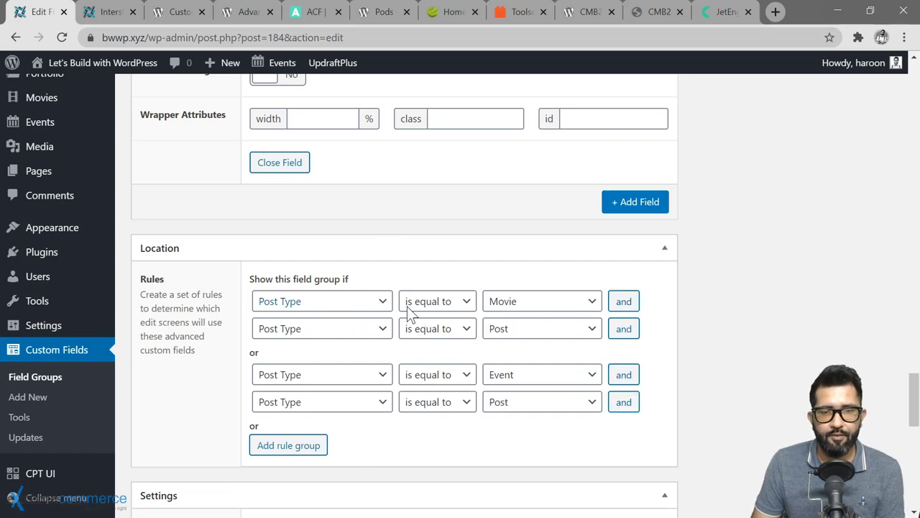
{"action": "left_click", "coordinate": [349, 338]}
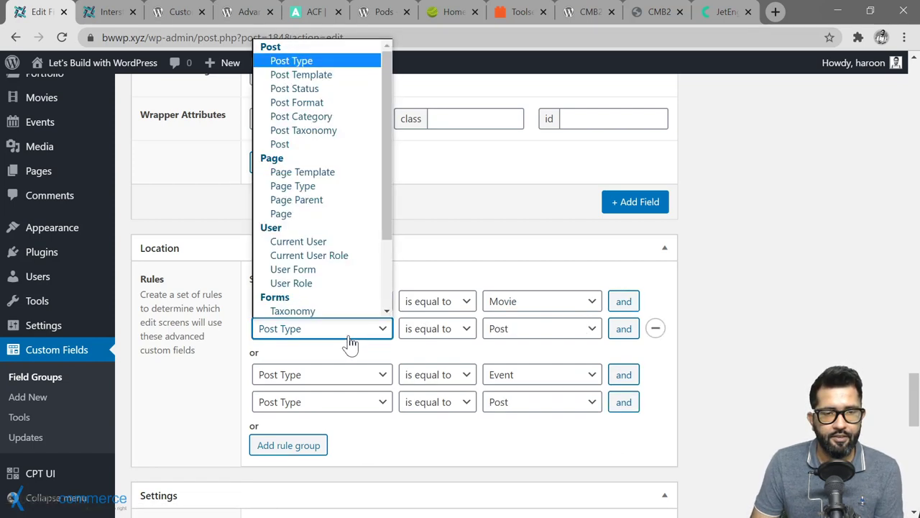
{"action": "left_click", "coordinate": [334, 130]}
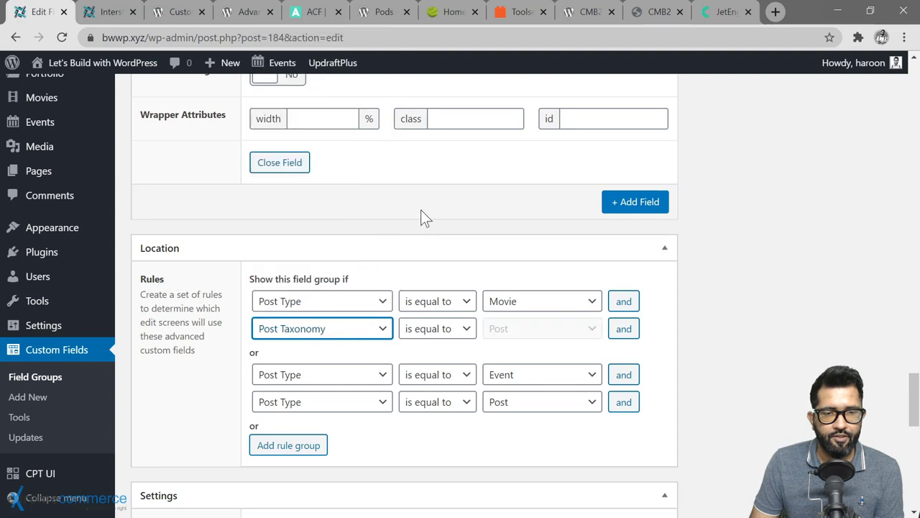
{"action": "left_click", "coordinate": [530, 331]}
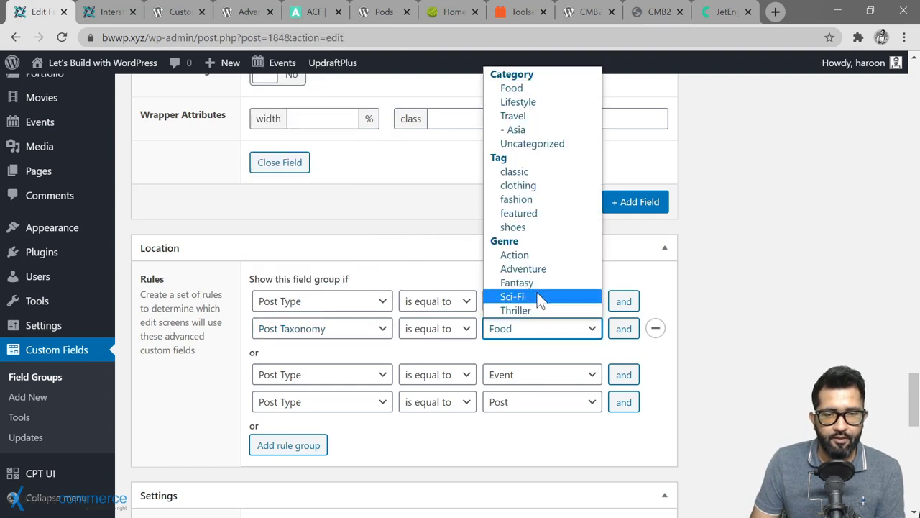
{"action": "left_click", "coordinate": [540, 299]}
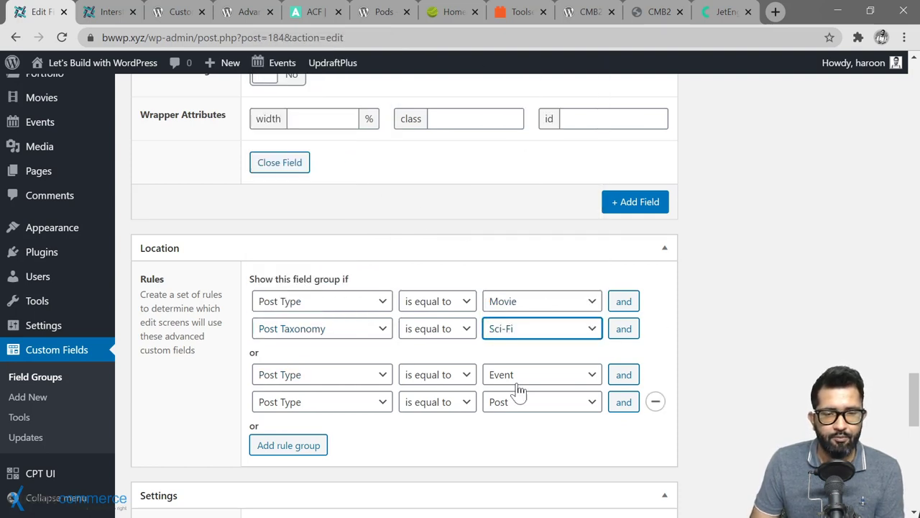
Step: Set the Event rule group's second condition to Post Taxonomy is equal to Travel
{"action": "left_click", "coordinate": [324, 407]}
{"action": "scroll", "coordinate": [323, 346], "scroll_direction": "down", "scroll_amount": 1}
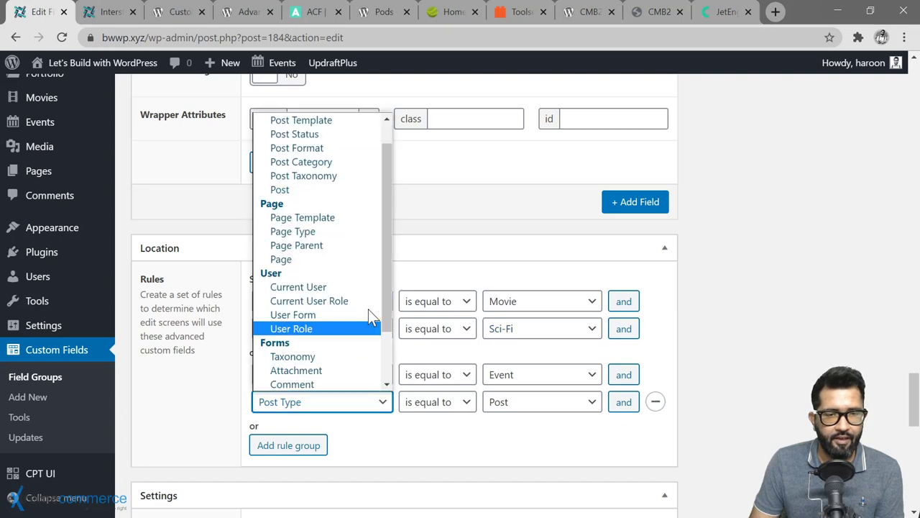
{"action": "left_click", "coordinate": [346, 176]}
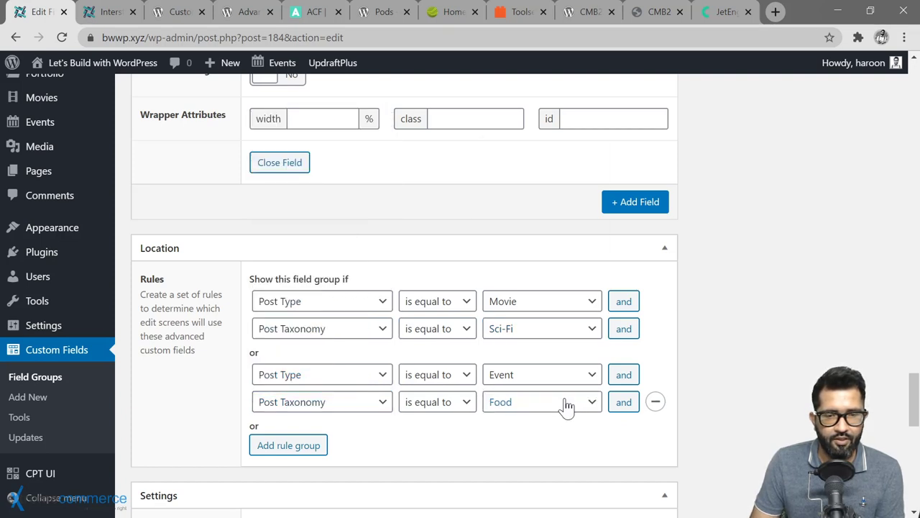
{"action": "left_click", "coordinate": [567, 405]}
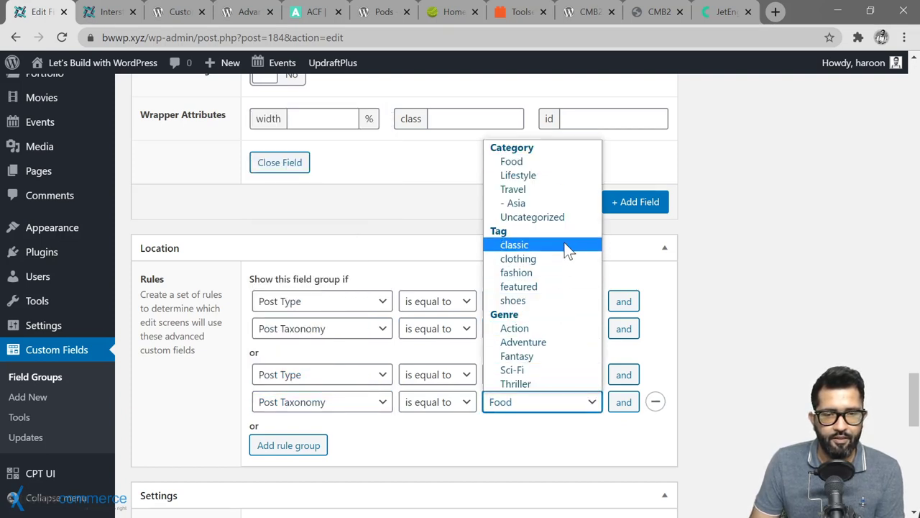
{"action": "left_click", "coordinate": [558, 190]}
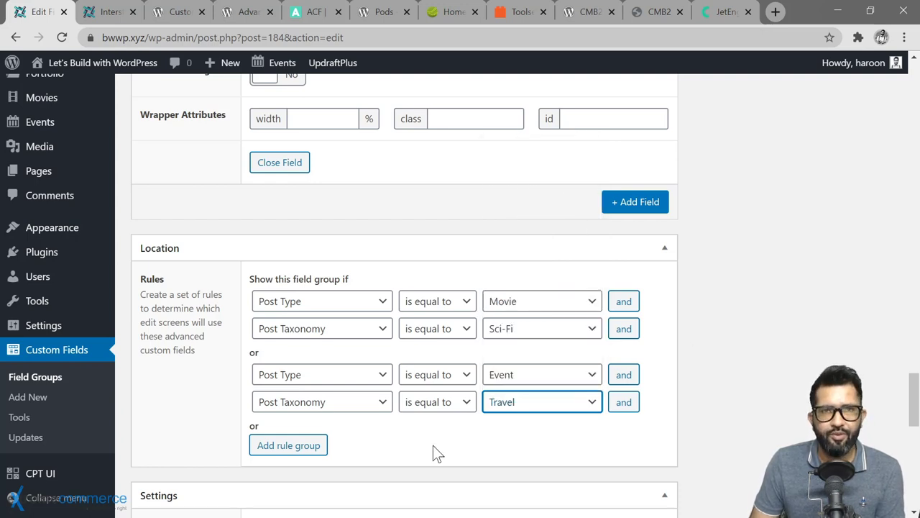
Step: Choose Standard (WP metabox) as the style in the field group's settings
{"action": "scroll", "coordinate": [335, 411], "scroll_direction": "down", "scroll_amount": 1}
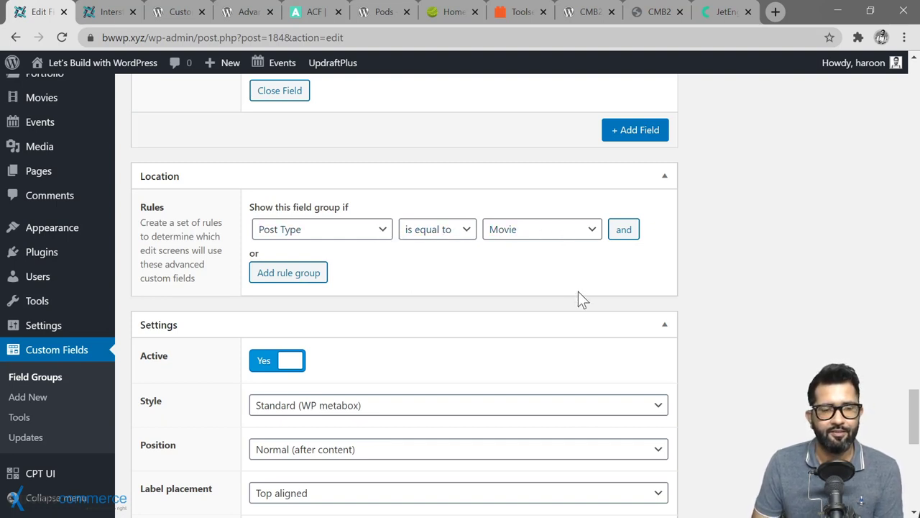
{"action": "scroll", "coordinate": [578, 296], "scroll_direction": "down", "scroll_amount": 2}
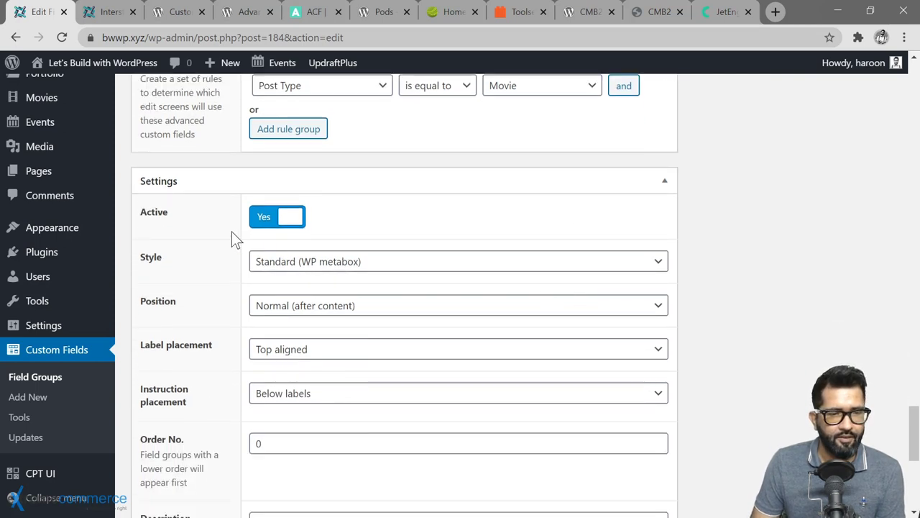
{"action": "scroll", "coordinate": [230, 230], "scroll_direction": "down", "scroll_amount": 1}
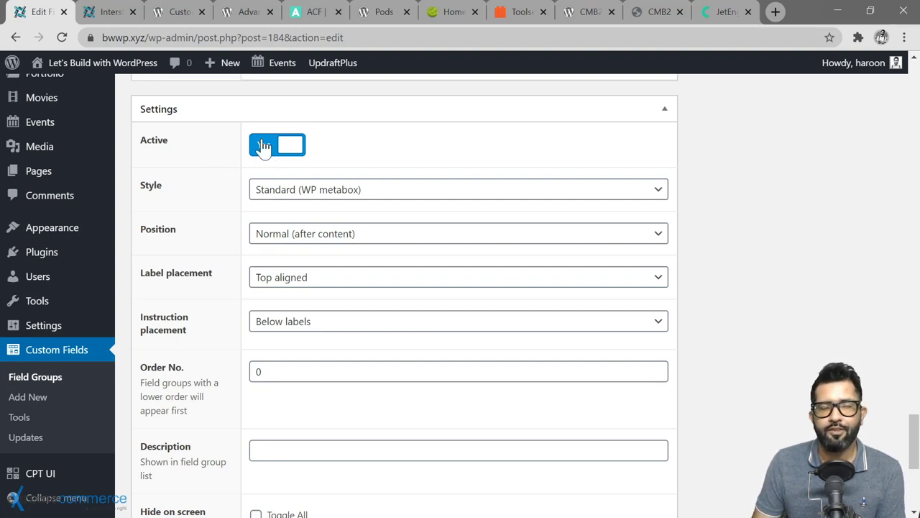
{"action": "scroll", "coordinate": [201, 184], "scroll_direction": "down", "scroll_amount": 1}
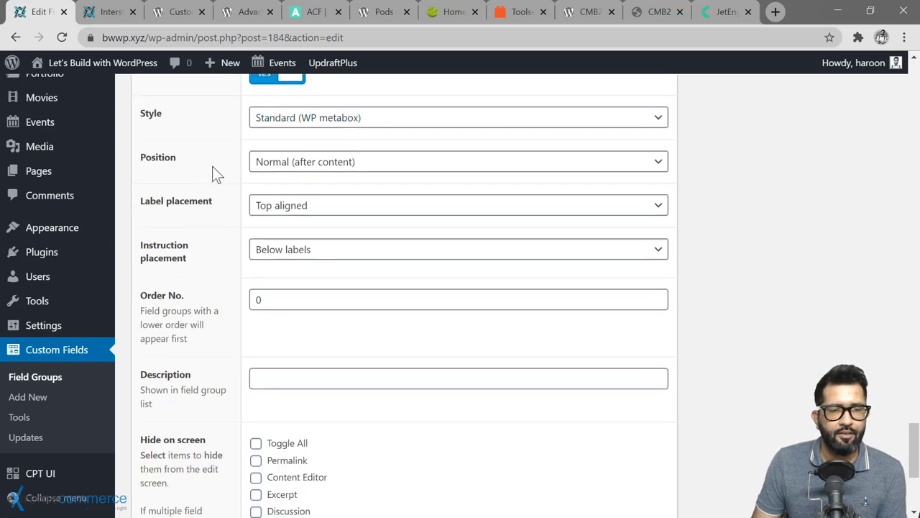
{"action": "left_click", "coordinate": [383, 122]}
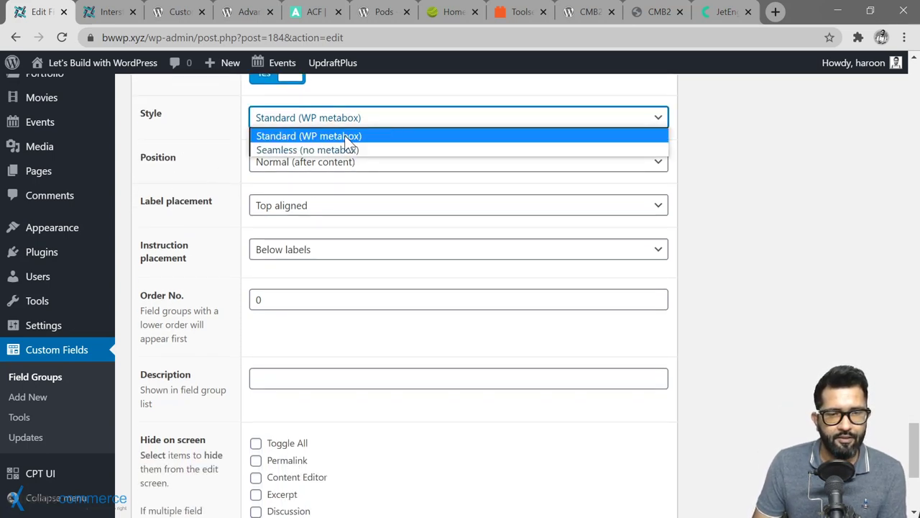
{"action": "left_click", "coordinate": [381, 136]}
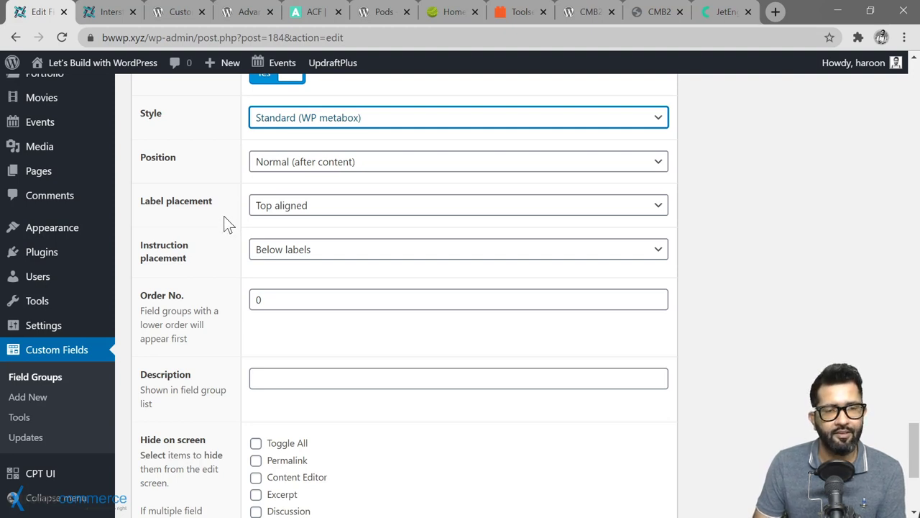
Step: Choose Normal (after content) as the field group's position on the edit screen
{"action": "scroll", "coordinate": [225, 223], "scroll_direction": "up", "scroll_amount": 2}
{"action": "left_click", "coordinate": [387, 287]}
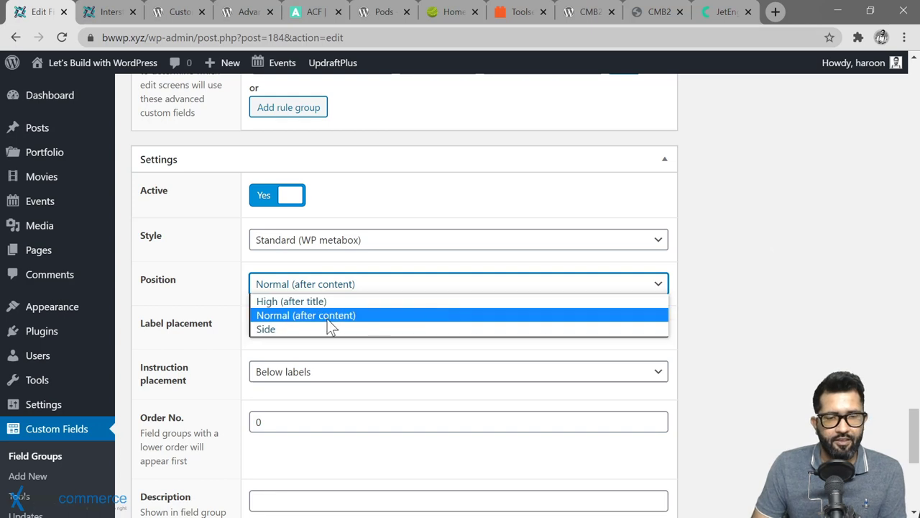
{"action": "left_click", "coordinate": [280, 317]}
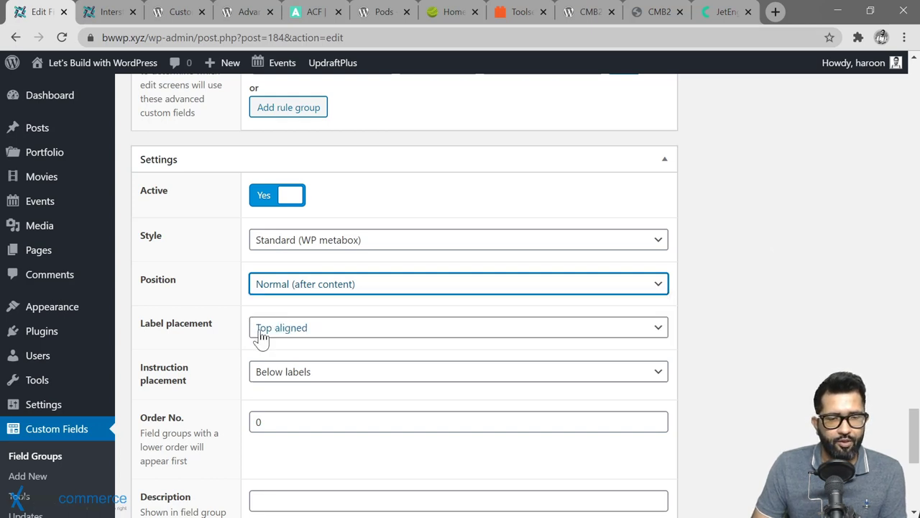
Step: Examine the field group's remaining settings: label placement, instruction placement, order number, description and the Hide on screen options
{"action": "scroll", "coordinate": [226, 369], "scroll_direction": "down", "scroll_amount": 1}
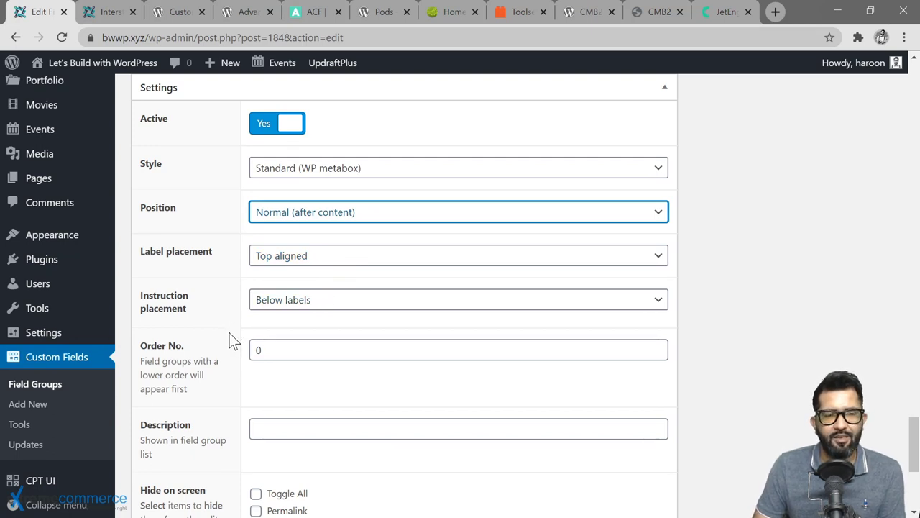
{"action": "scroll", "coordinate": [229, 333], "scroll_direction": "down", "scroll_amount": 1}
{"action": "scroll", "coordinate": [232, 331], "scroll_direction": "down", "scroll_amount": 2}
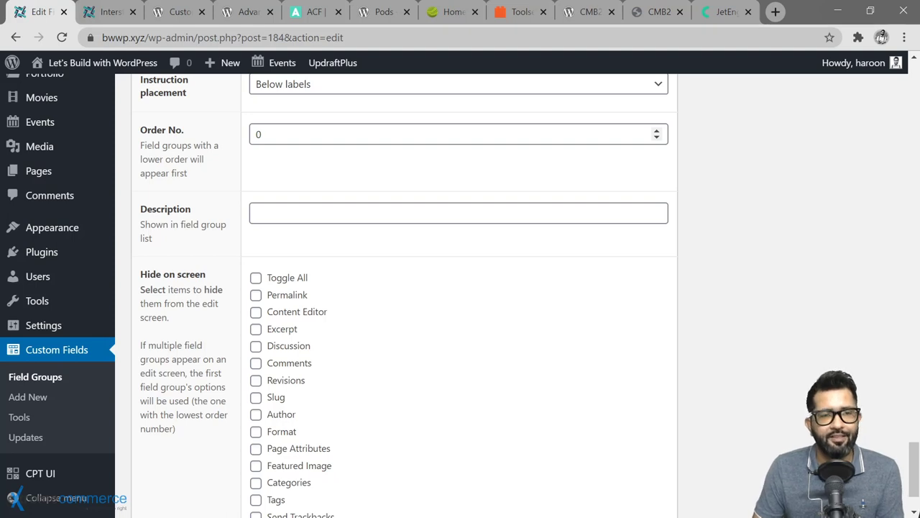
{"action": "left_click", "coordinate": [453, 134]}
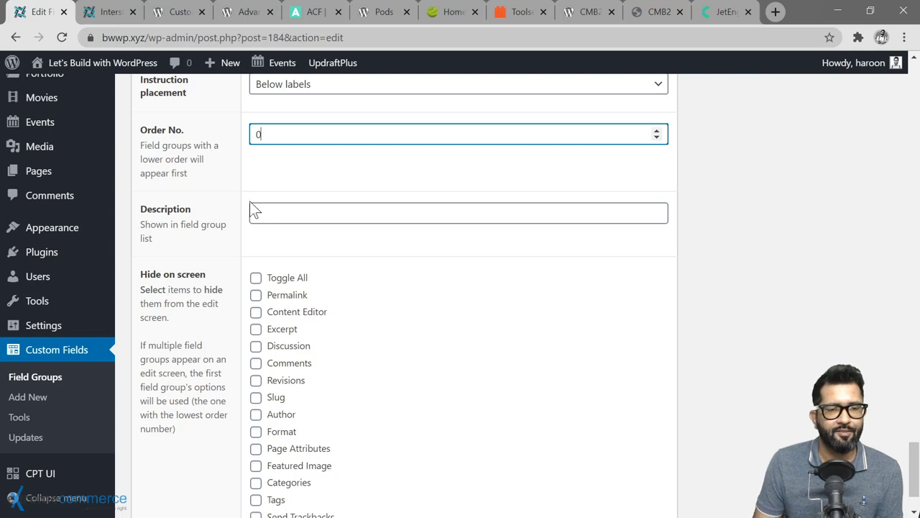
{"action": "scroll", "coordinate": [248, 245], "scroll_direction": "down", "scroll_amount": 1}
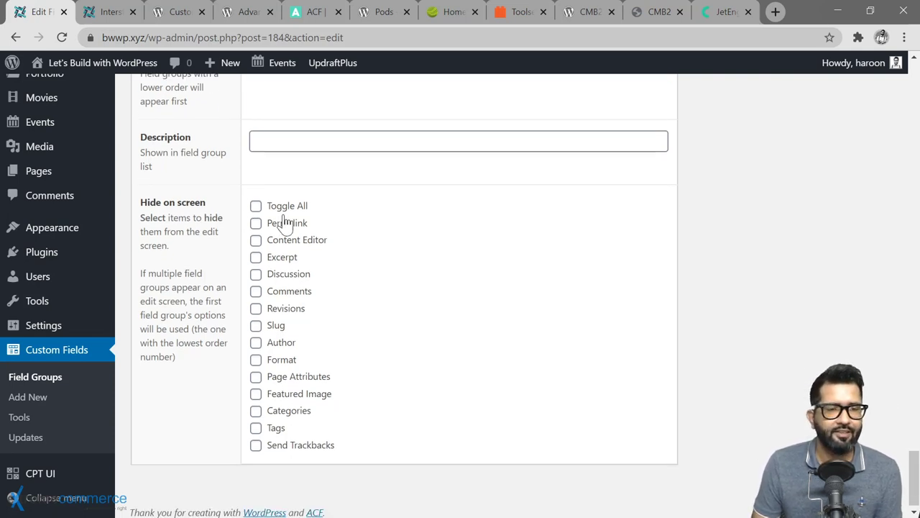
{"action": "scroll", "coordinate": [373, 235], "scroll_direction": "down", "scroll_amount": 1}
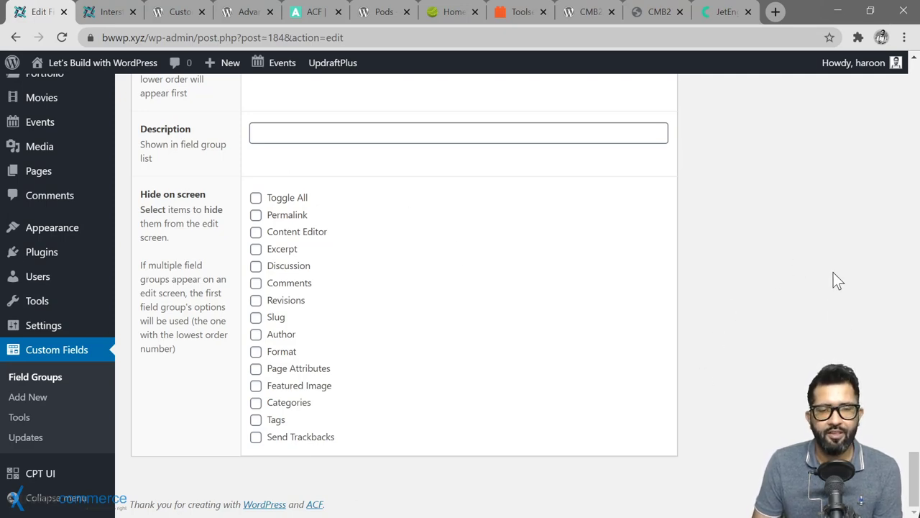
Step: Save the Movies field group with its current settings
{"action": "scroll", "coordinate": [834, 273], "scroll_direction": "up", "scroll_amount": 20}
{"action": "scroll", "coordinate": [826, 274], "scroll_direction": "down", "scroll_amount": 20}
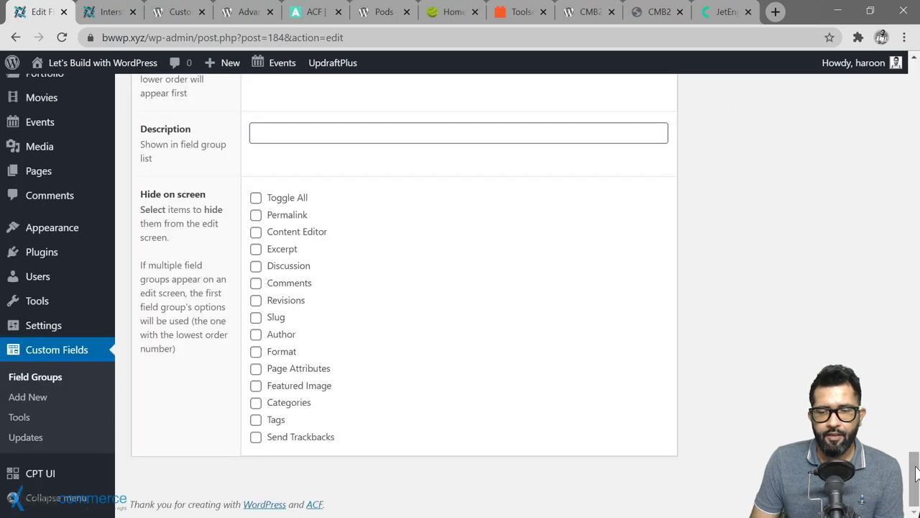
{"action": "scroll", "coordinate": [842, 262], "scroll_direction": "up", "scroll_amount": 20}
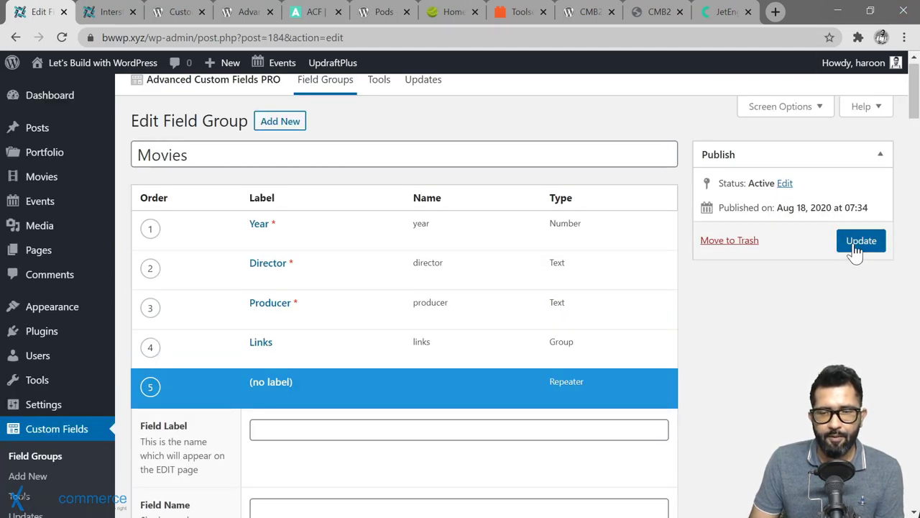
{"action": "left_click", "coordinate": [854, 242]}
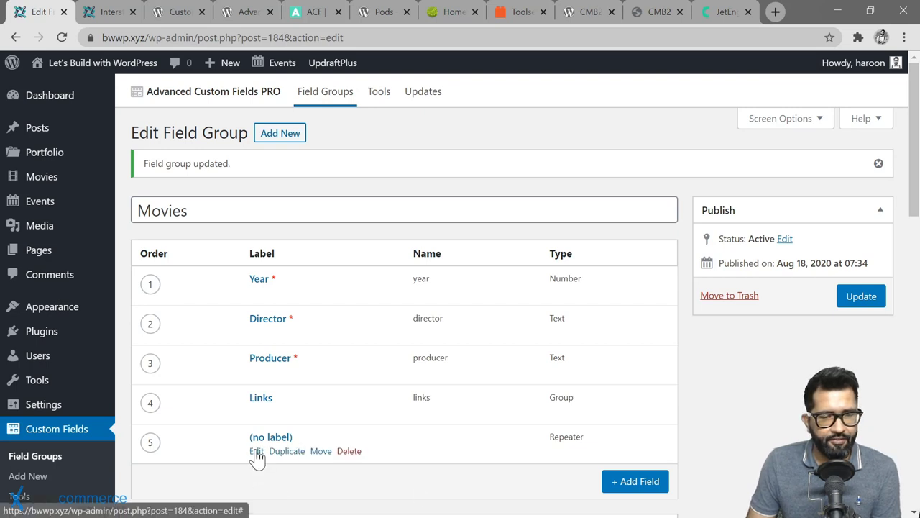
Step: Label the unnamed repeater field Actors, let its field name fill in, and update the field group
{"action": "left_click", "coordinate": [256, 452]}
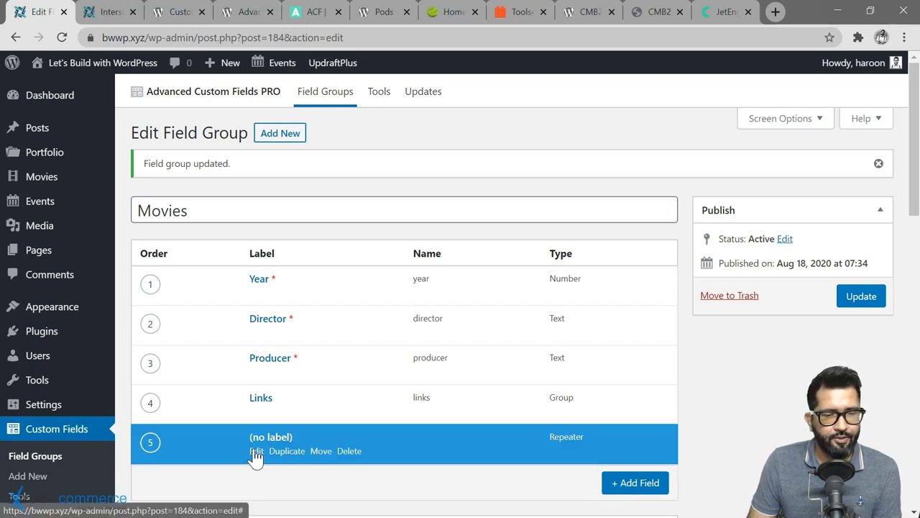
{"action": "scroll", "coordinate": [377, 434], "scroll_direction": "down", "scroll_amount": 2}
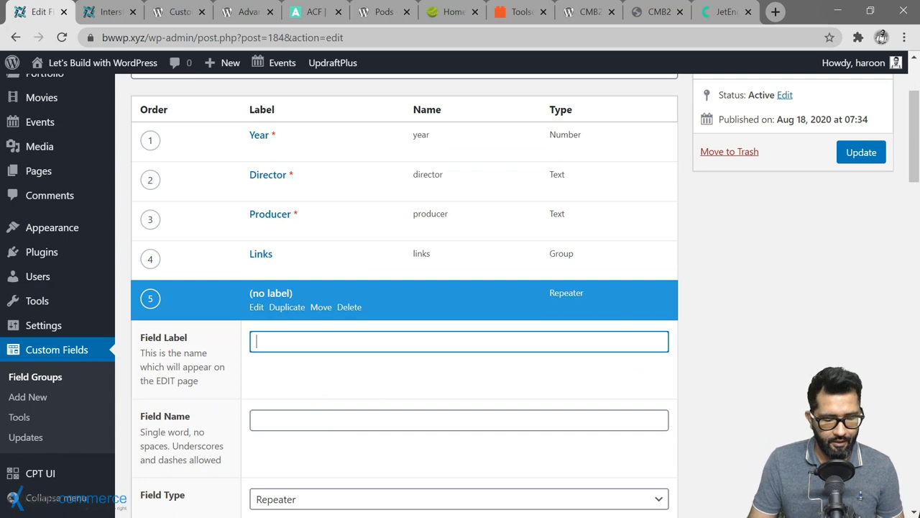
{"action": "type", "text": "Actors"}
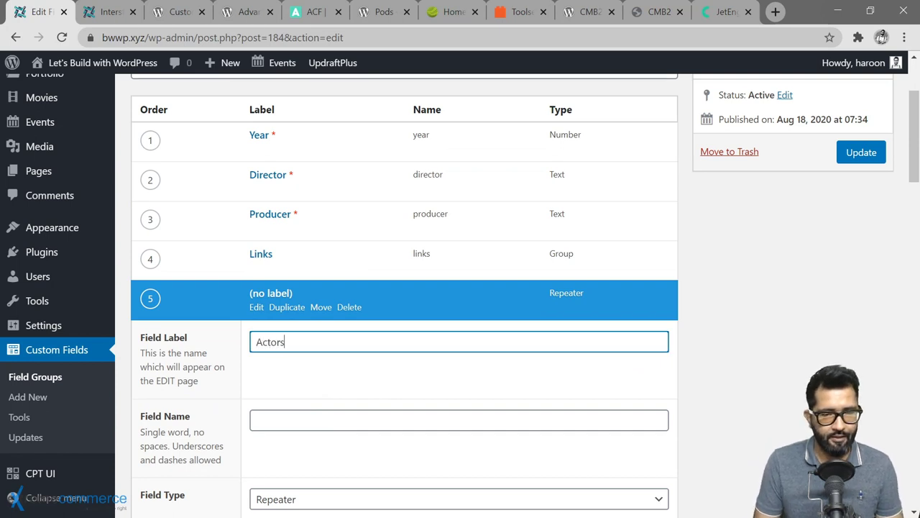
{"action": "key", "text": "Tab"}
{"action": "left_click", "coordinate": [852, 158]}
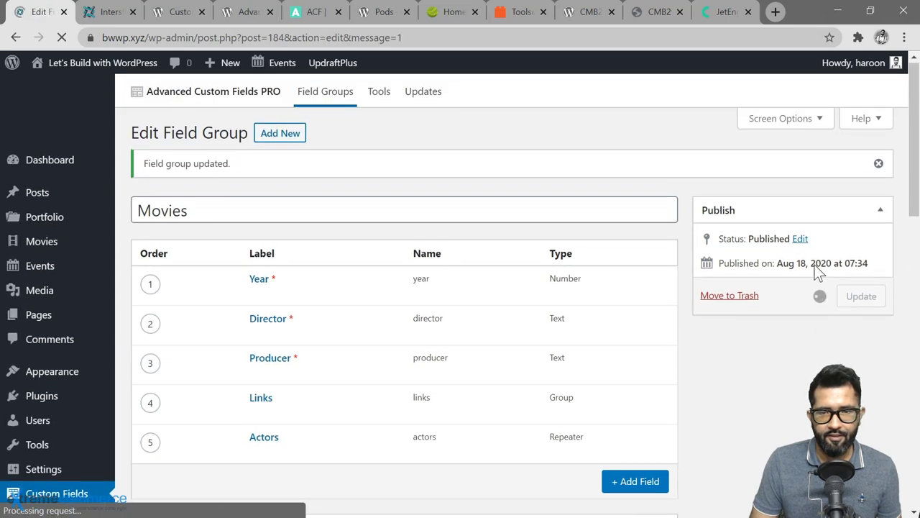
Step: Open the Interstellar movie for editing from the list of all movies
{"action": "mouse_move", "coordinate": [45, 181]}
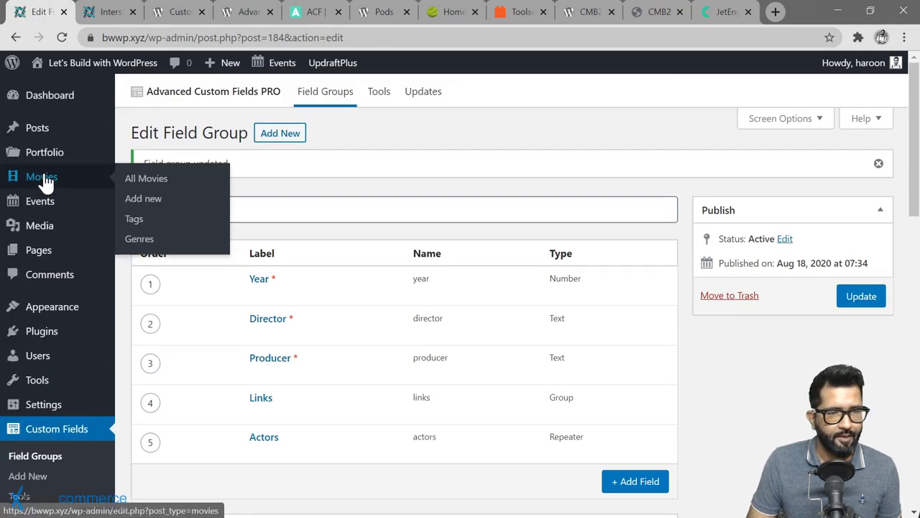
{"action": "left_click", "coordinate": [147, 180]}
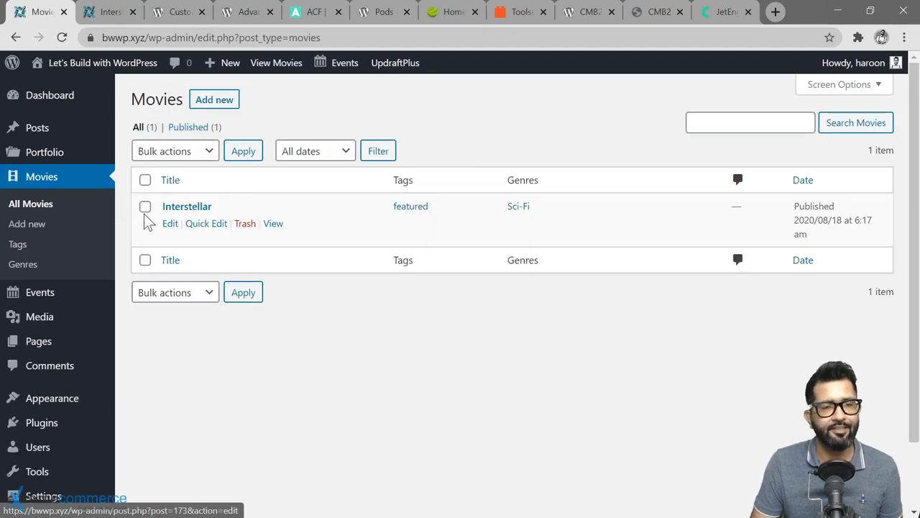
{"action": "left_click", "coordinate": [165, 223]}
Step: Fill in the movie's details with 2014 as Year and Christopher Nolan as both Director and Producer
{"action": "scroll", "coordinate": [684, 228], "scroll_direction": "down", "scroll_amount": 6}
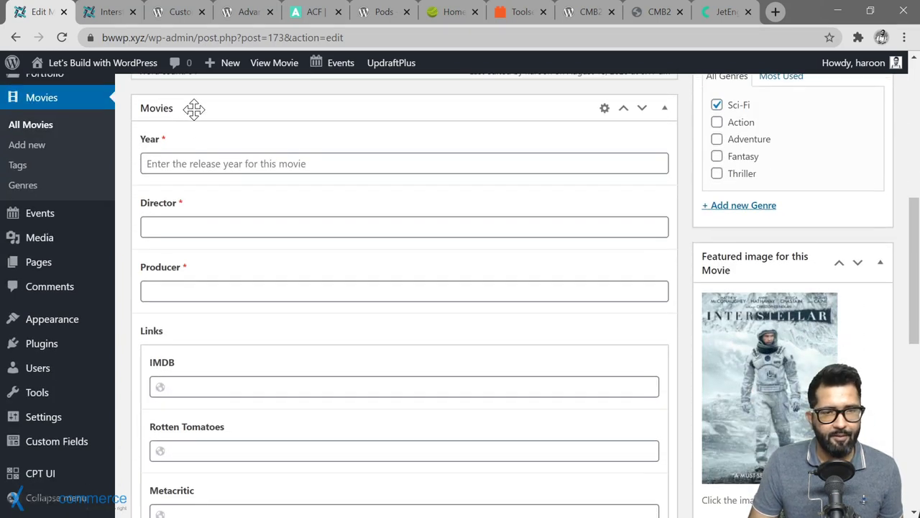
{"action": "left_click", "coordinate": [323, 164]}
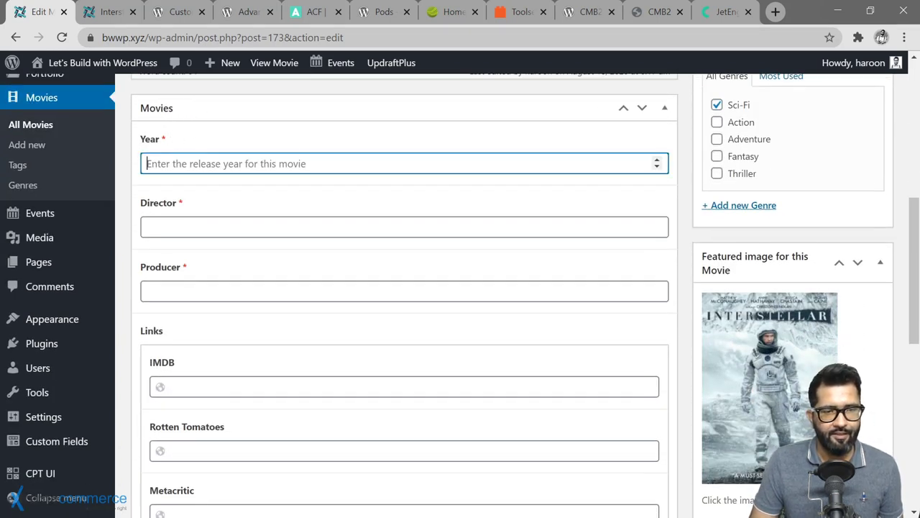
{"action": "type", "text": "2014"}
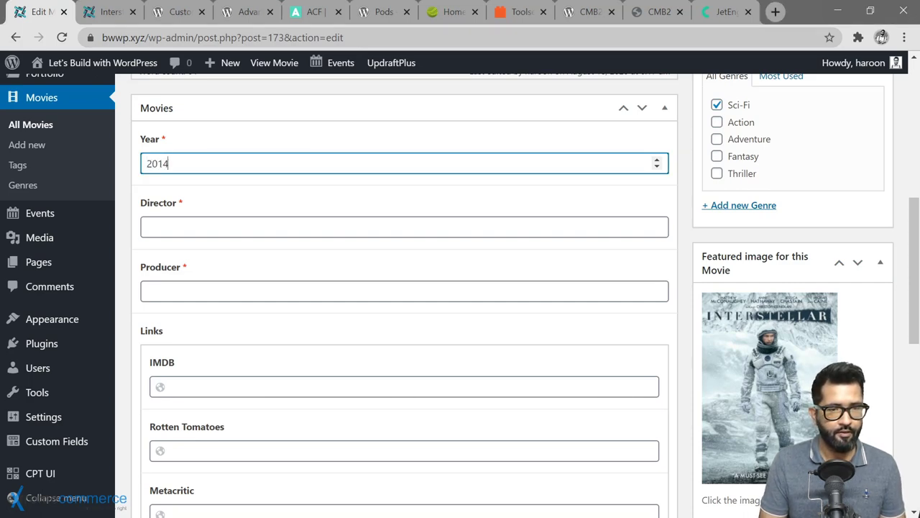
{"action": "left_click", "coordinate": [147, 227]}
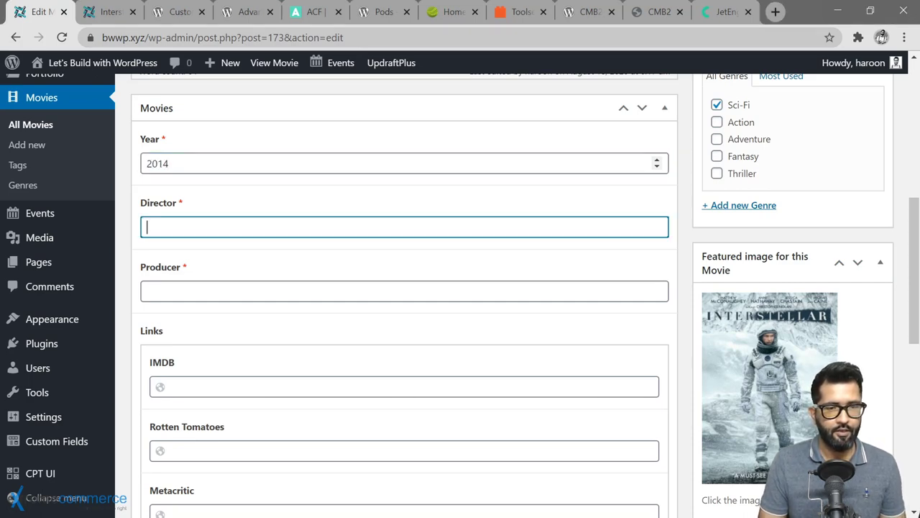
{"action": "type", "text": "Chri"}
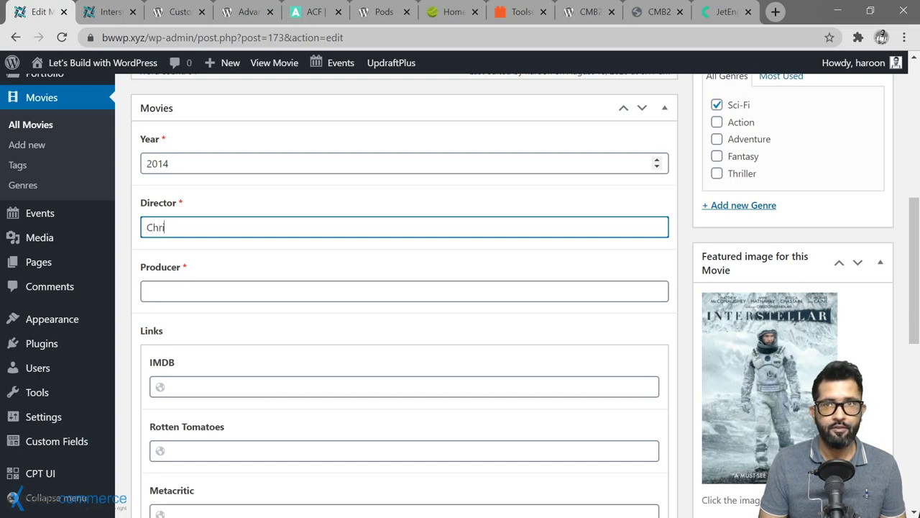
{"action": "type", "text": "stopher Nola"}
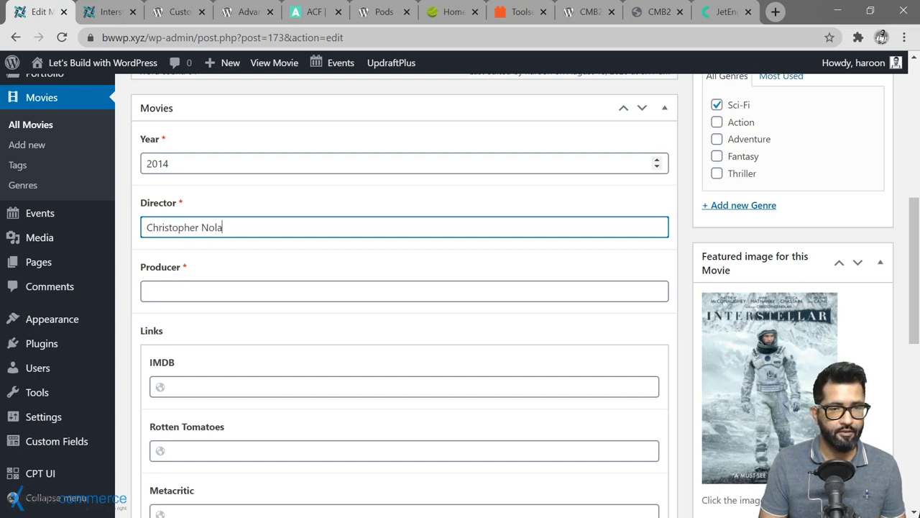
{"action": "type", "text": "n"}
{"action": "key", "text": "Tab"}
{"action": "type", "text": "Christ"}
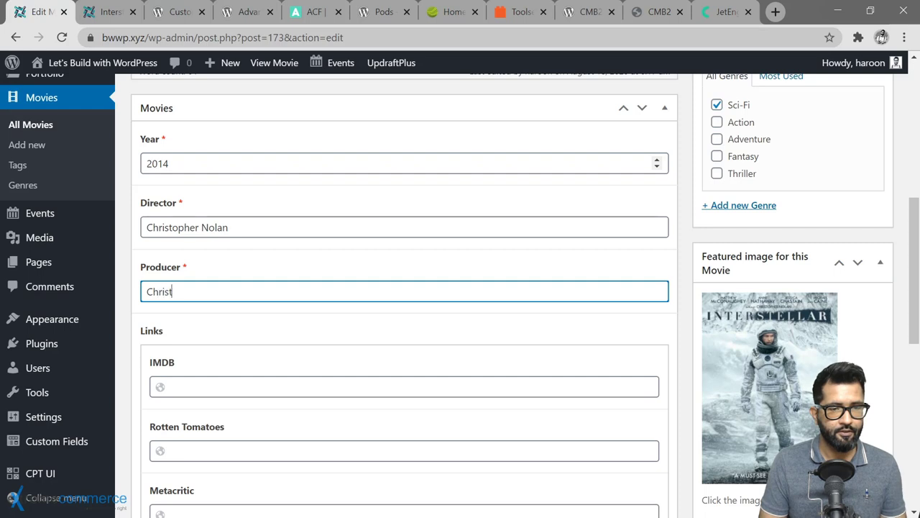
{"action": "type", "text": "opher Nolan"}
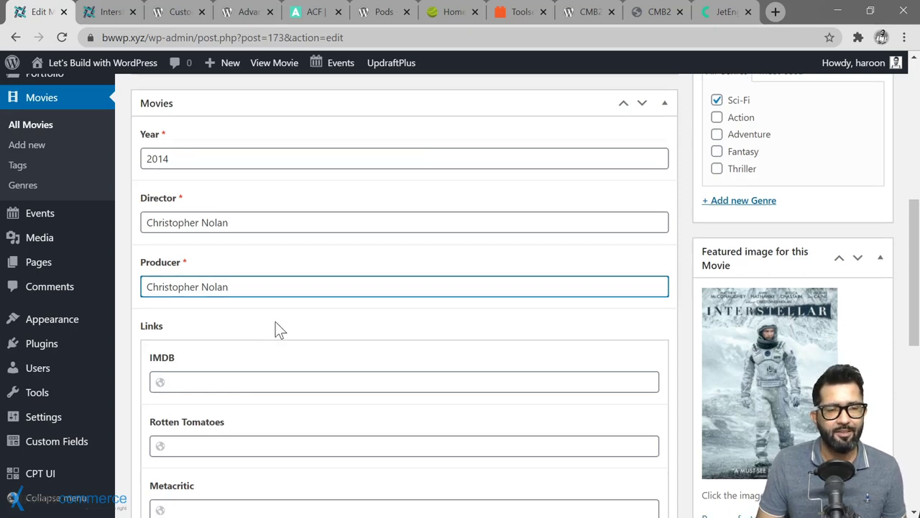
{"action": "scroll", "coordinate": [276, 322], "scroll_direction": "down", "scroll_amount": 2}
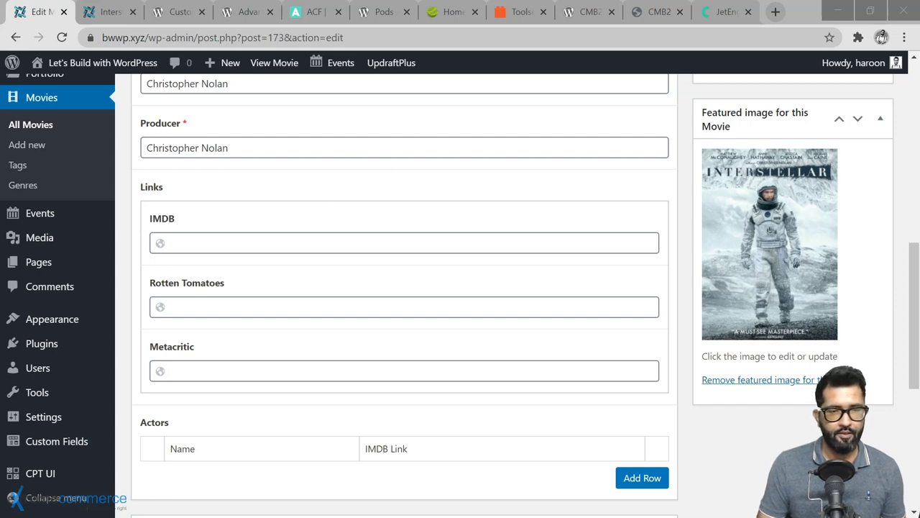
{"action": "left_click", "coordinate": [322, 242]}
{"action": "type", "text": "https://www.imdb.com/title/tt0816692/"}
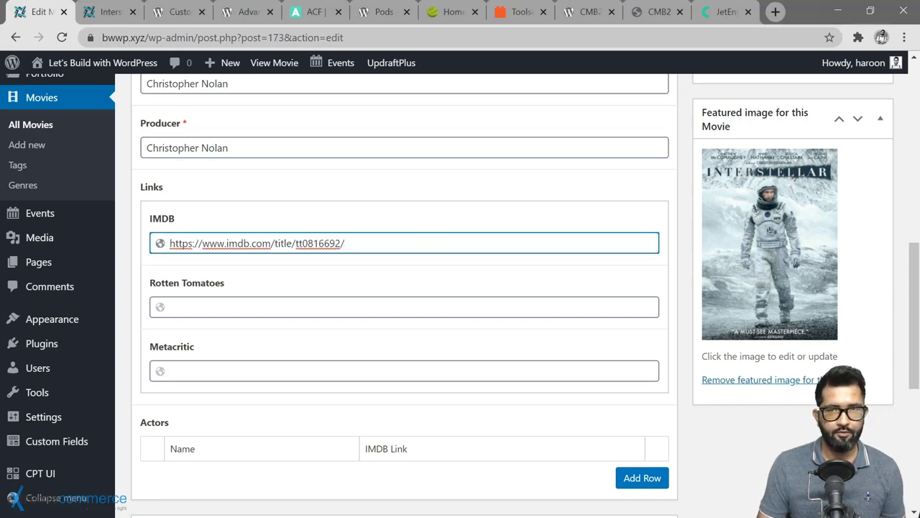
{"action": "key", "text": "alt+Tab"}
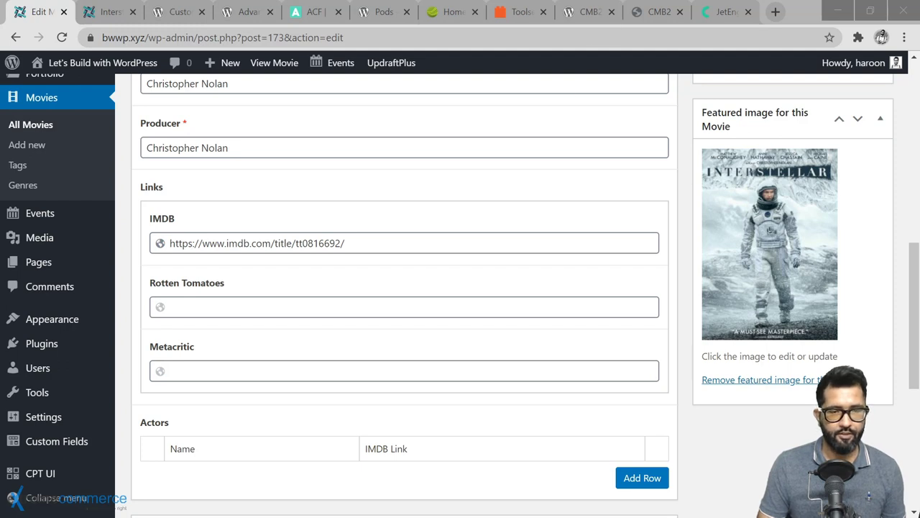
{"action": "left_click", "coordinate": [413, 308]}
{"action": "type", "text": "https://www.rottentomatoes.com/m/interstellar_2014"}
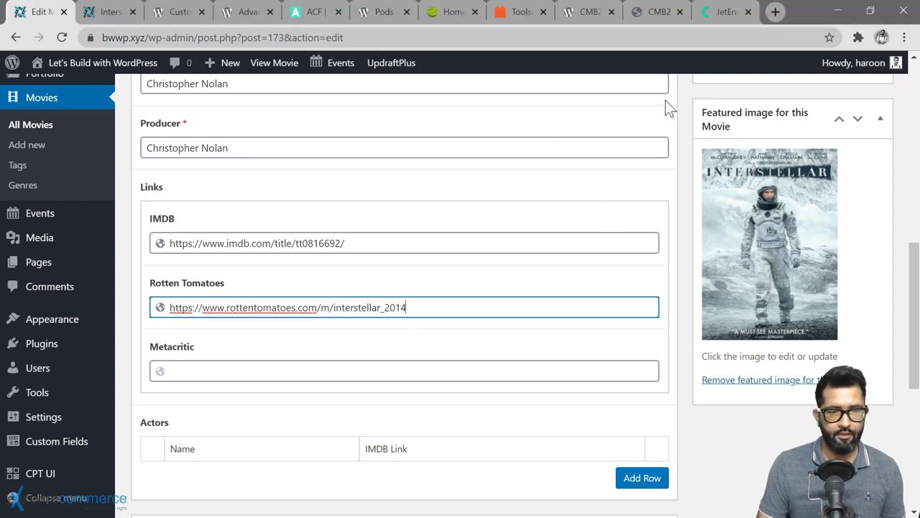
{"action": "key", "text": "alt+Tab"}
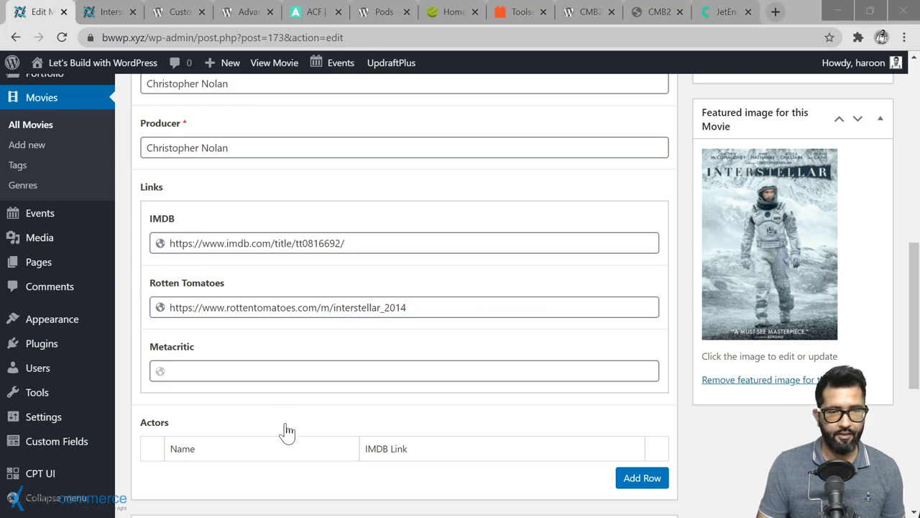
{"action": "left_click", "coordinate": [292, 375]}
{"action": "type", "text": "https://www.metacritic.com/movie/interstellar"}
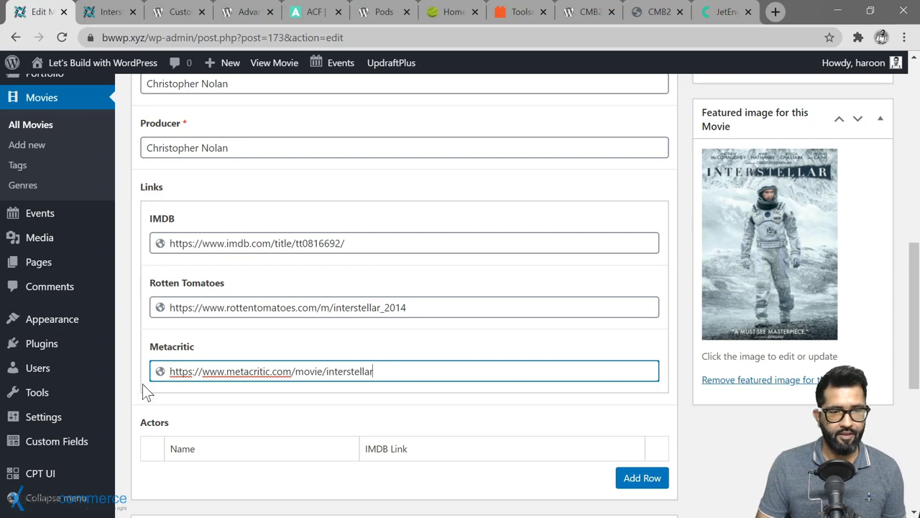
Step: Add a first empty row to the movie's Actors repeater
{"action": "scroll", "coordinate": [674, 408], "scroll_direction": "down", "scroll_amount": 2}
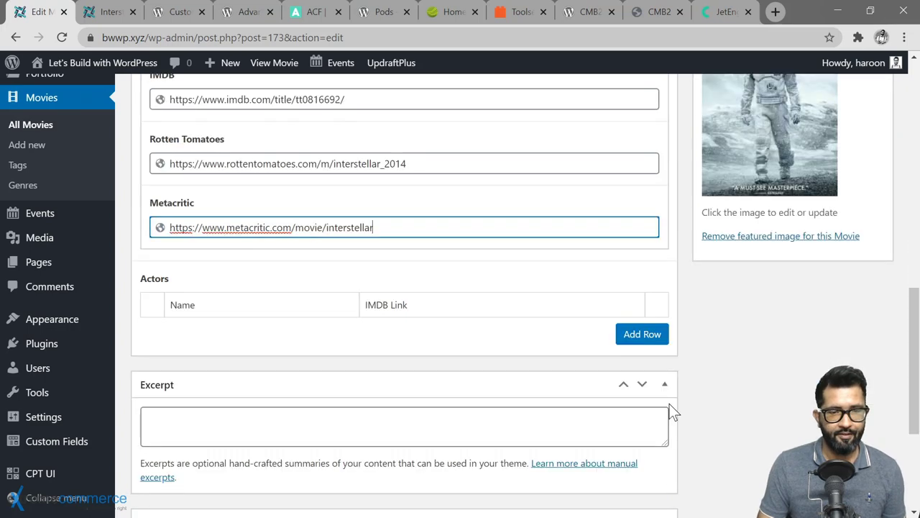
{"action": "scroll", "coordinate": [324, 288], "scroll_direction": "down", "scroll_amount": 1}
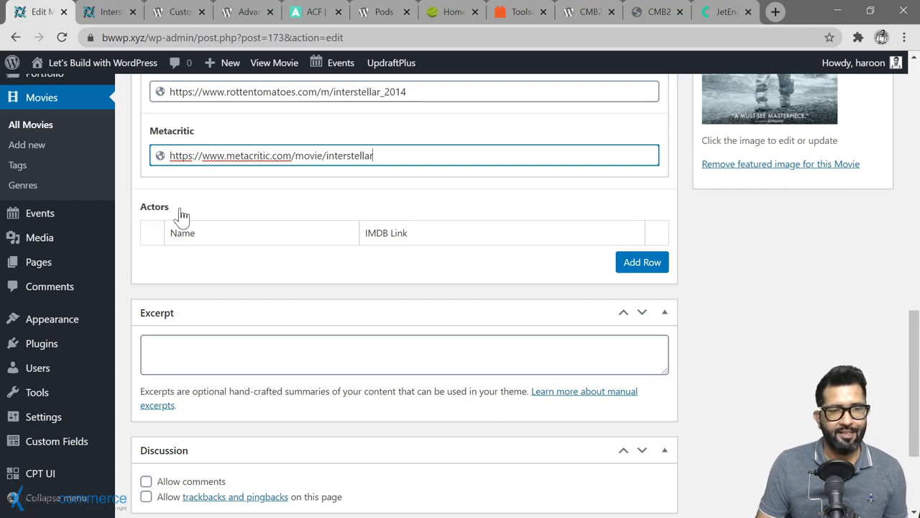
{"action": "left_click", "coordinate": [642, 268]}
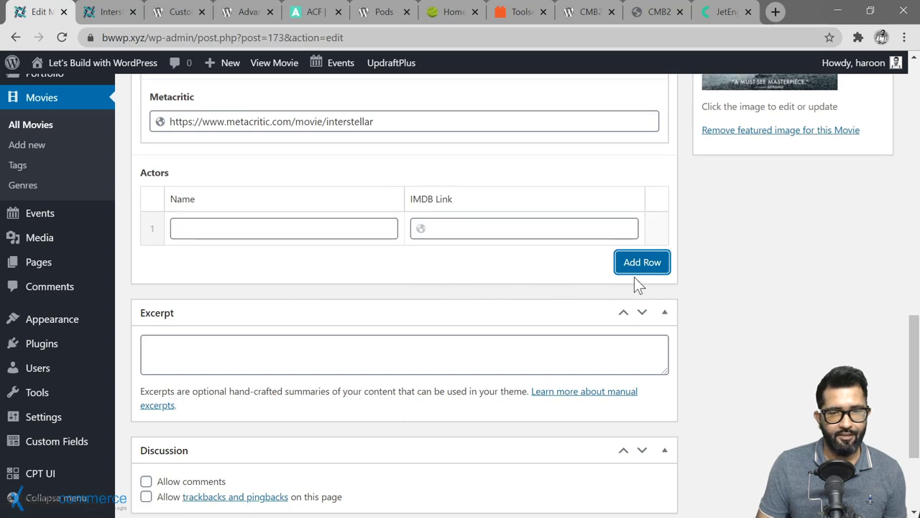
{"action": "scroll", "coordinate": [648, 262], "scroll_direction": "down", "scroll_amount": 1}
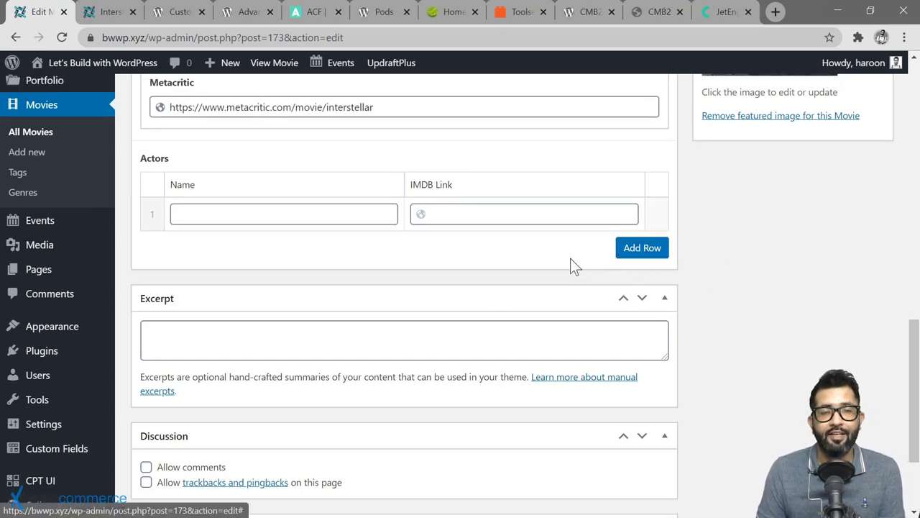
Step: Open the custom field groups list in a new browser tab and switch to that tab
{"action": "mouse_move", "coordinate": [61, 452]}
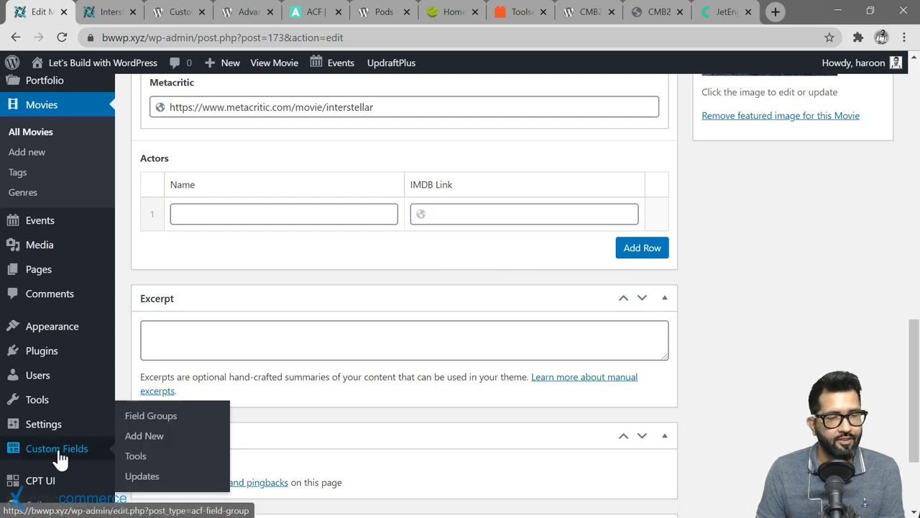
{"action": "right_click", "coordinate": [151, 416]}
{"action": "left_click", "coordinate": [234, 254]}
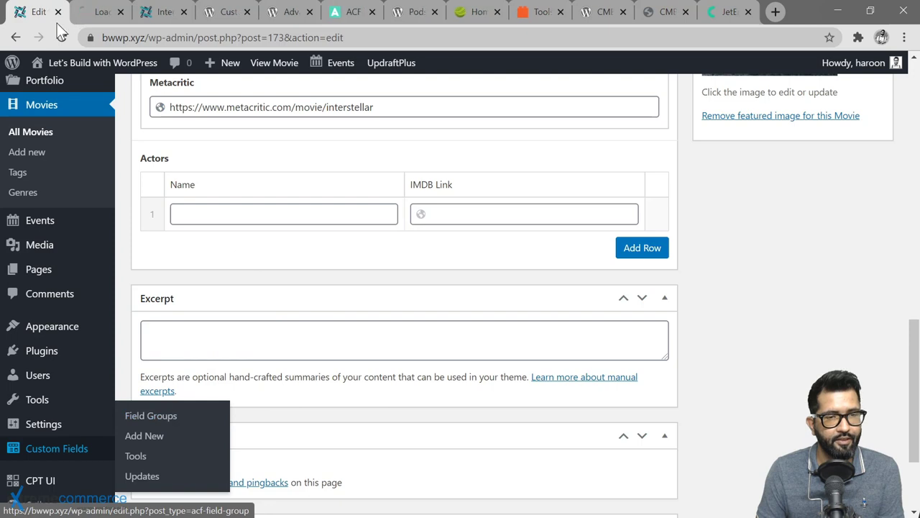
{"action": "left_click", "coordinate": [104, 16]}
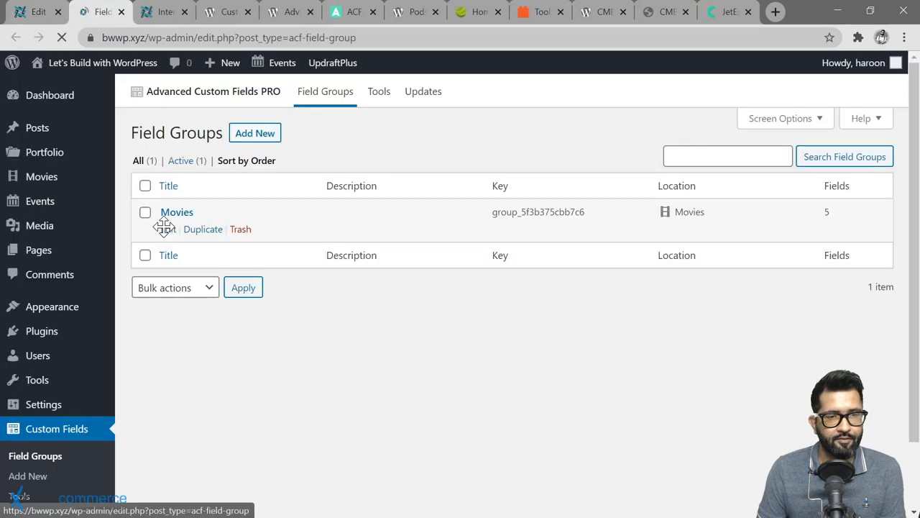
Step: Open the Movies field group's Actors repeater settings and set its button label to Add Actor
{"action": "left_click", "coordinate": [166, 228]}
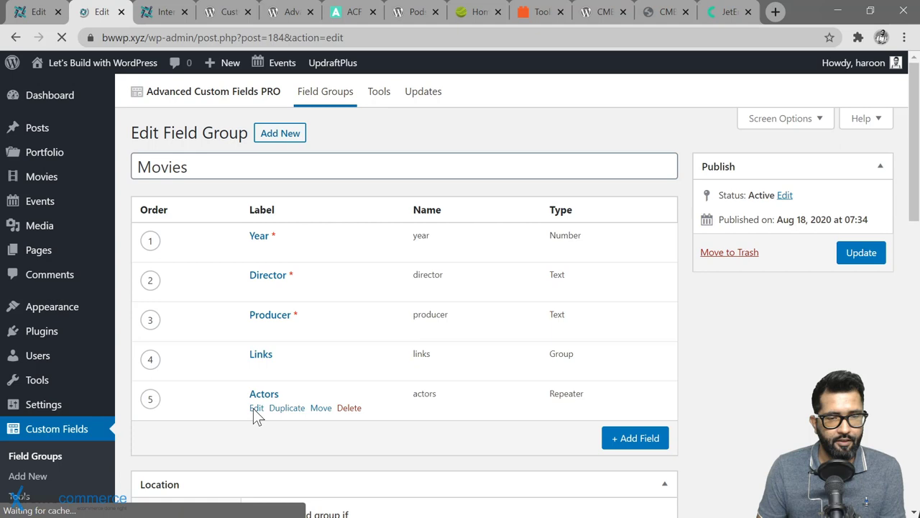
{"action": "left_click", "coordinate": [253, 409]}
{"action": "scroll", "coordinate": [716, 348], "scroll_direction": "down", "scroll_amount": 9}
{"action": "scroll", "coordinate": [283, 245], "scroll_direction": "down", "scroll_amount": 3}
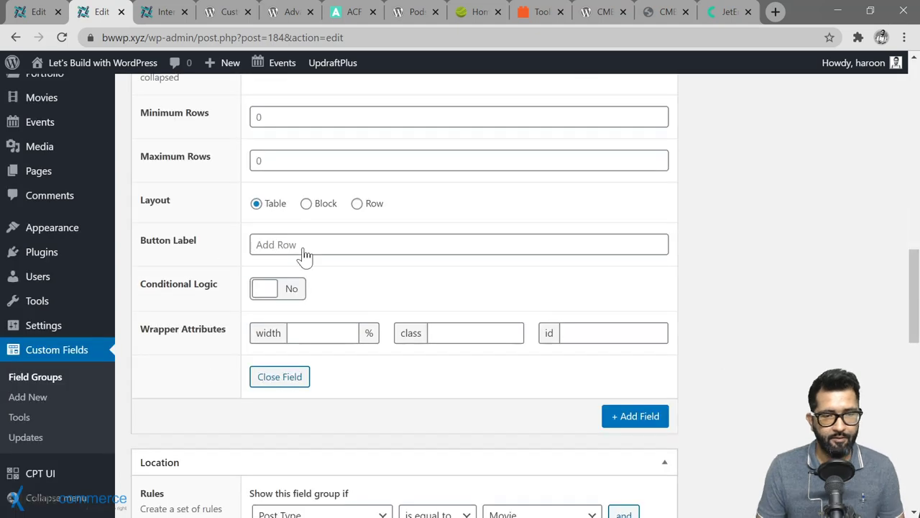
{"action": "left_click", "coordinate": [303, 248]}
{"action": "type", "text": "Add Ac"}
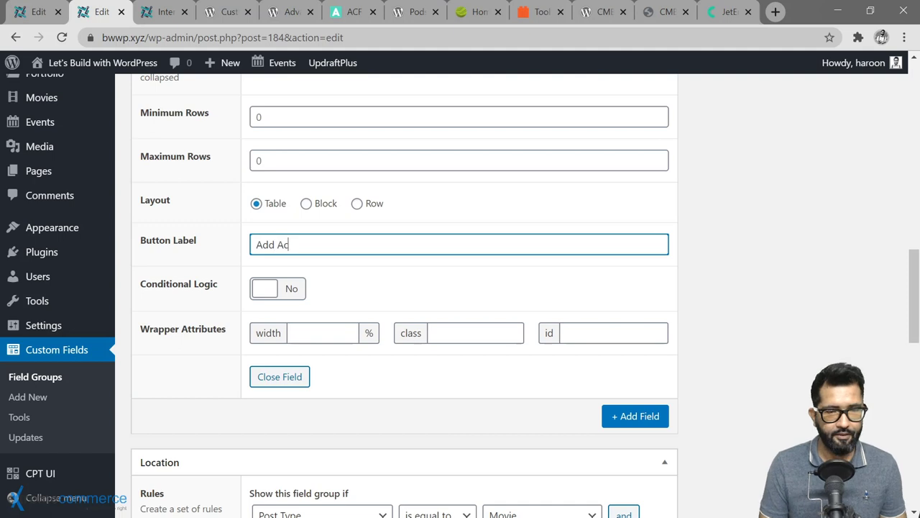
{"action": "type", "text": "tor"}
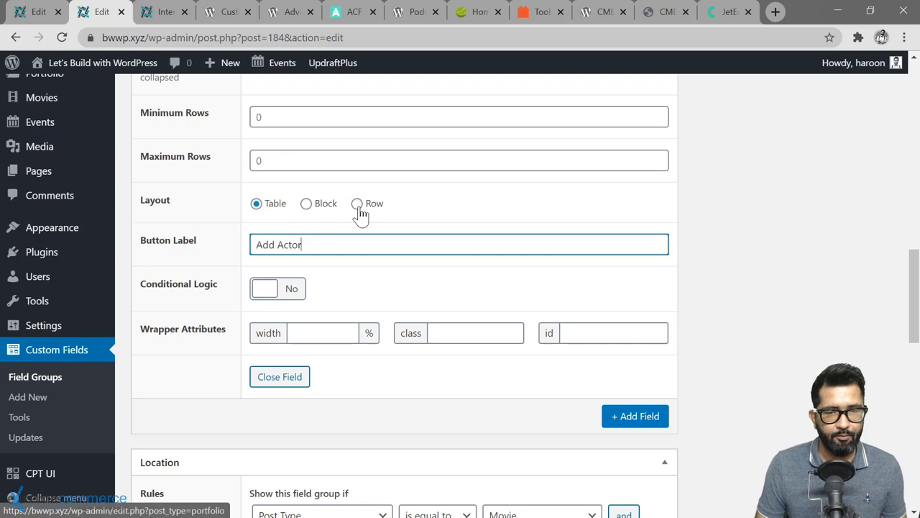
Step: Set the Actors repeater's layout to Block and save the Movies field group
{"action": "key", "text": "ctrl+Page_Up"}
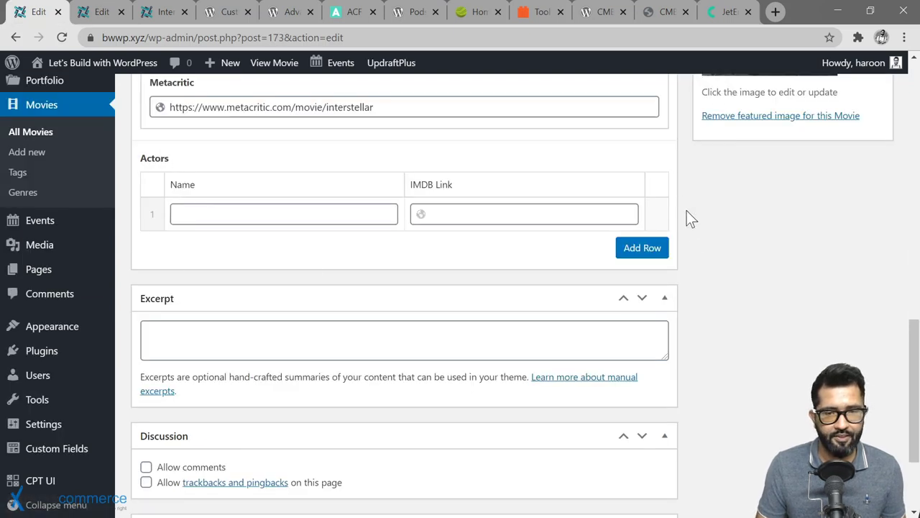
{"action": "left_click", "coordinate": [125, 21]}
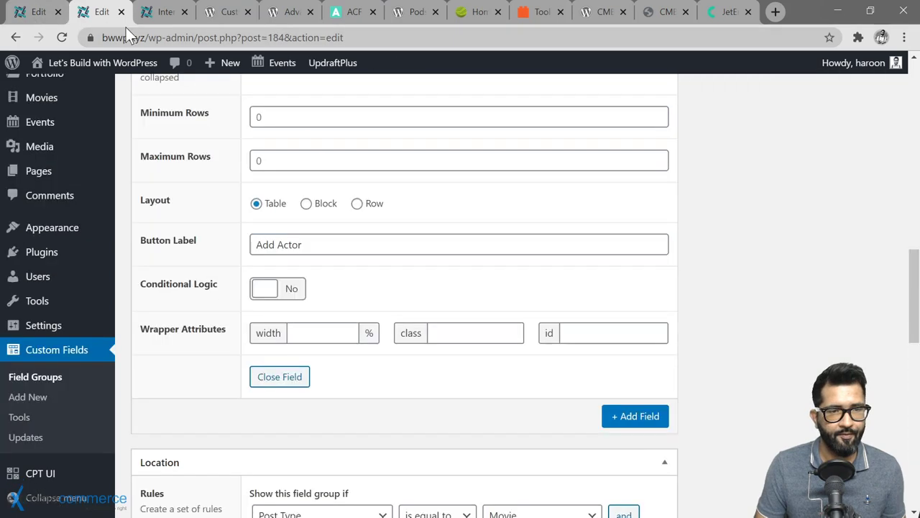
{"action": "left_click", "coordinate": [307, 204]}
{"action": "left_click_drag", "start_coordinate": [915, 326], "coordinate": [915, 138]}
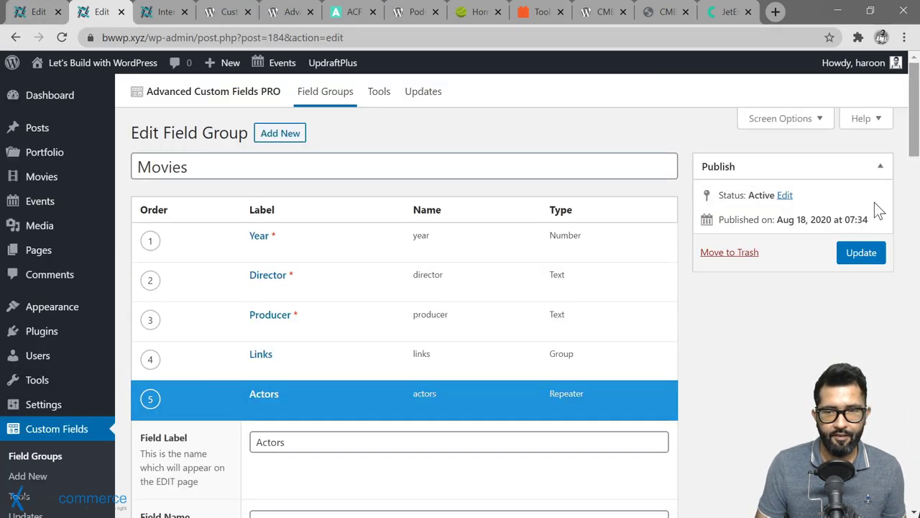
{"action": "left_click", "coordinate": [856, 253]}
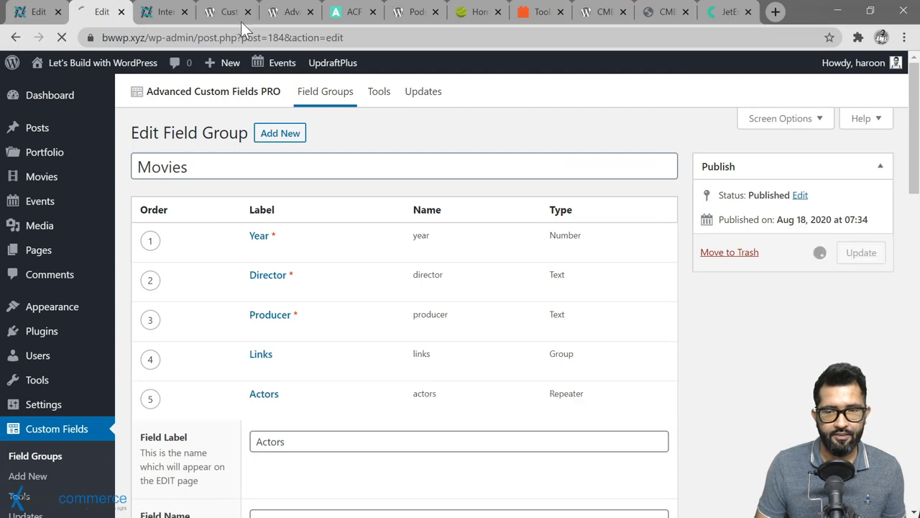
Step: Return to the Interstellar edit page and save the movie so its Actors fields reload
{"action": "left_click", "coordinate": [39, 17]}
{"action": "scroll", "coordinate": [842, 180], "scroll_direction": "up", "scroll_amount": 2}
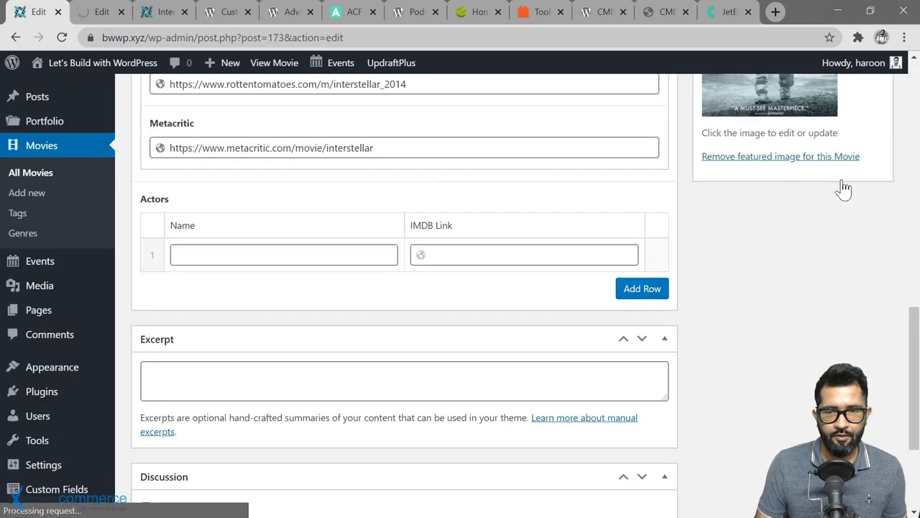
{"action": "scroll", "coordinate": [844, 189], "scroll_direction": "up", "scroll_amount": 10}
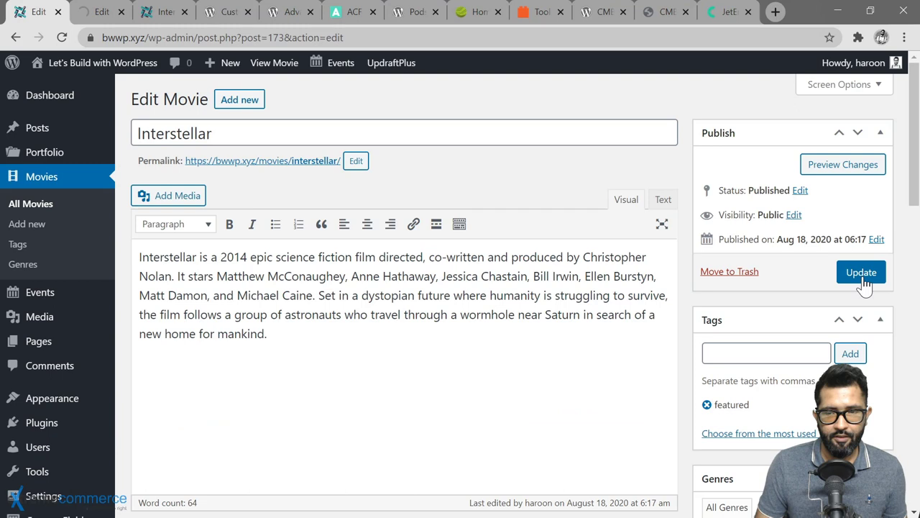
{"action": "left_click", "coordinate": [862, 276]}
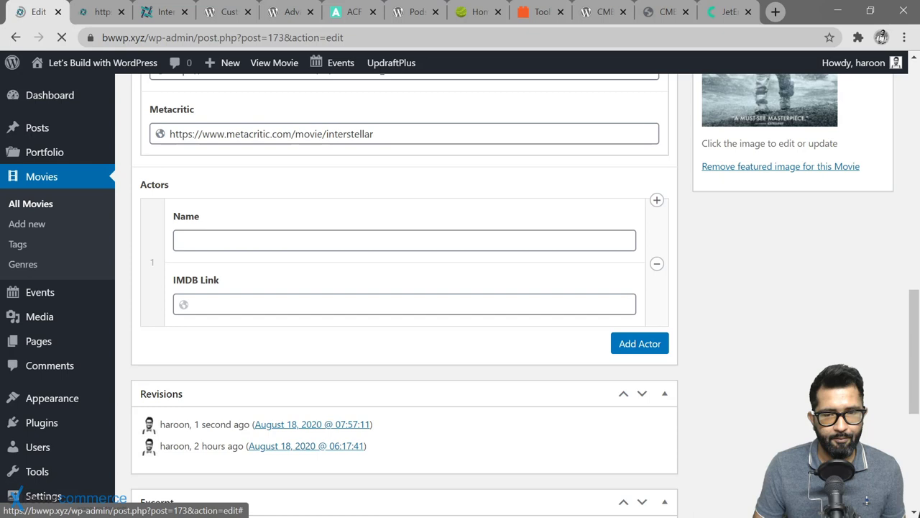
Step: Change the Actors repeater's layout to Row in the Movies field group, save it, and reload the Interstellar edit page
{"action": "left_click", "coordinate": [101, 12]}
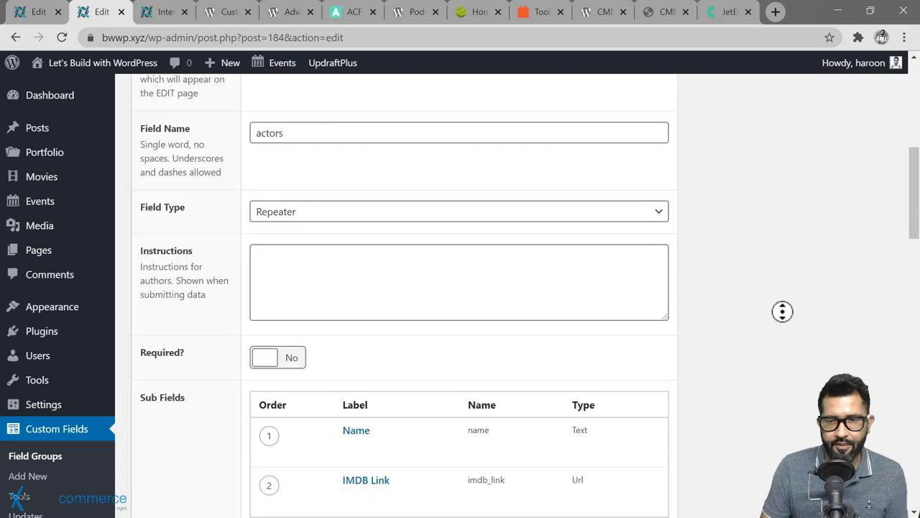
{"action": "scroll", "coordinate": [781, 312], "scroll_direction": "up", "scroll_amount": 1}
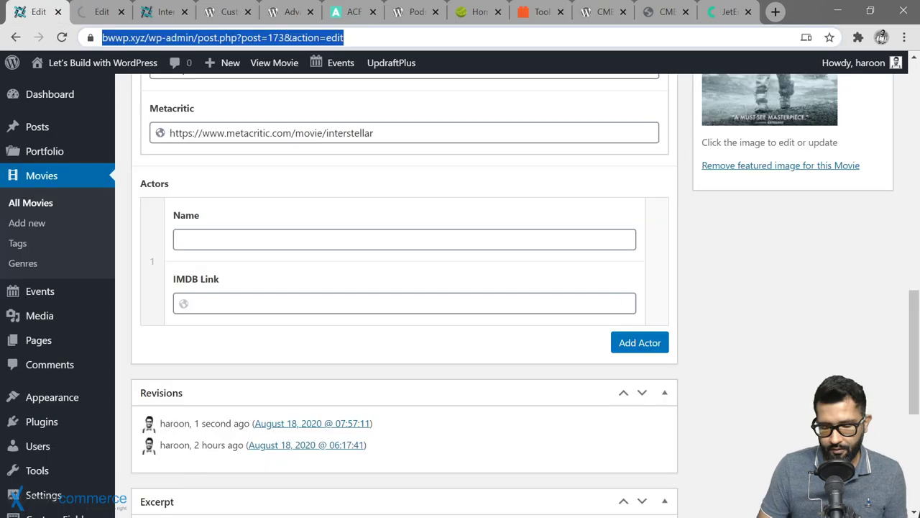
{"action": "scroll", "coordinate": [679, 207], "scroll_direction": "up", "scroll_amount": 5}
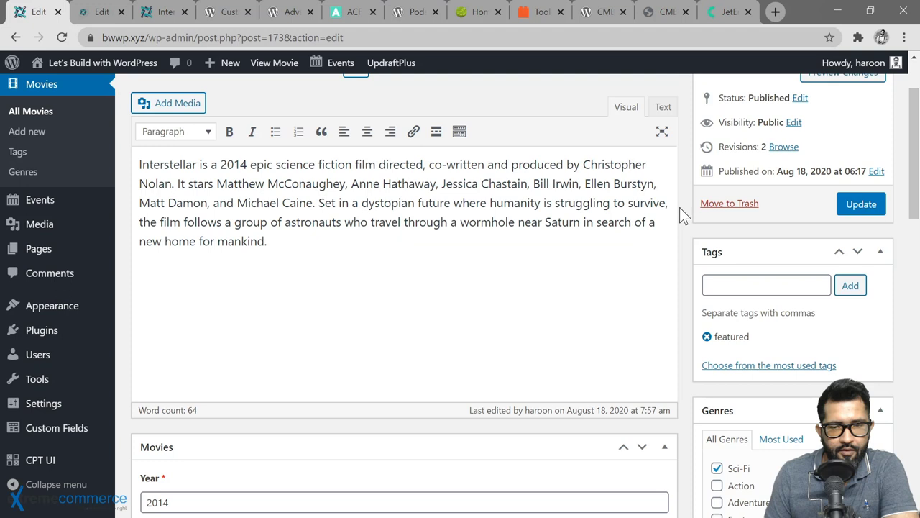
{"action": "scroll", "coordinate": [679, 208], "scroll_direction": "down", "scroll_amount": 5}
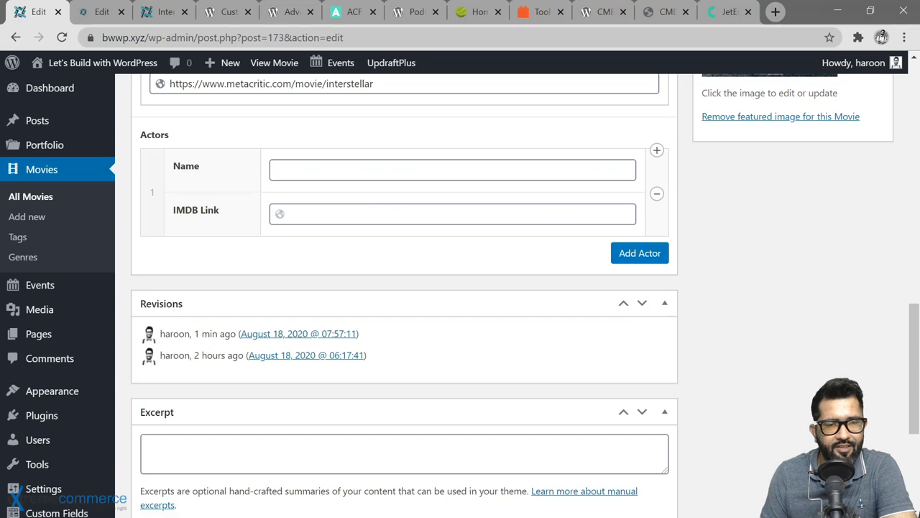
{"action": "left_click", "coordinate": [391, 170]}
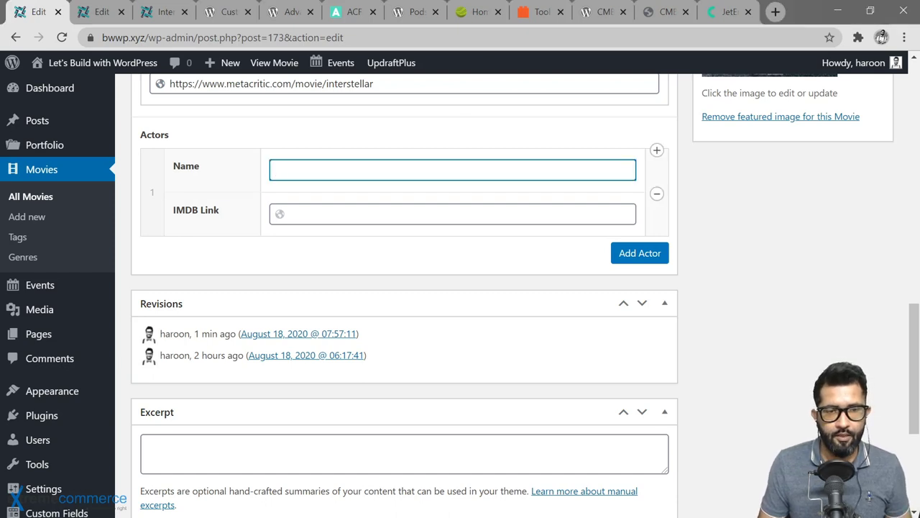
{"action": "type", "text": "Matthew McConaughey"}
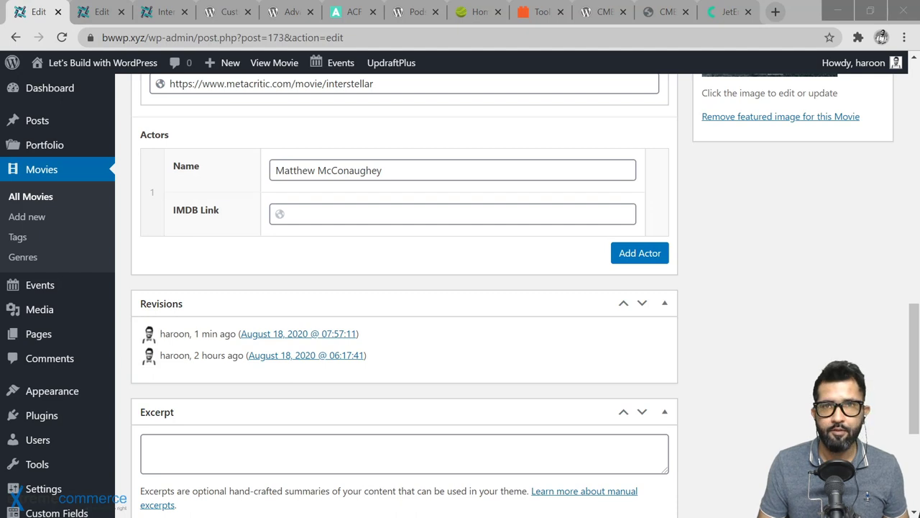
{"action": "left_click", "coordinate": [352, 210]}
{"action": "type", "text": "https://www.imdb.com/name/nm0000190/"}
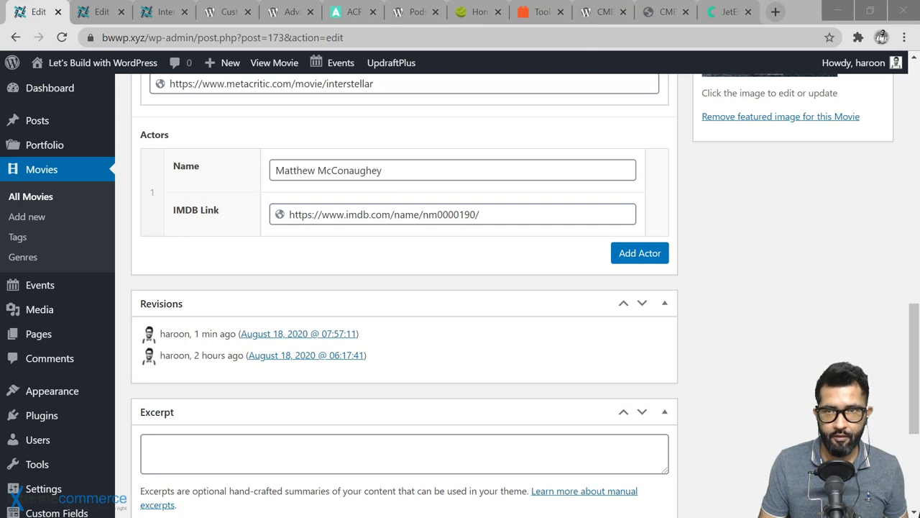
{"action": "left_click", "coordinate": [640, 253]}
{"action": "left_click", "coordinate": [335, 170]}
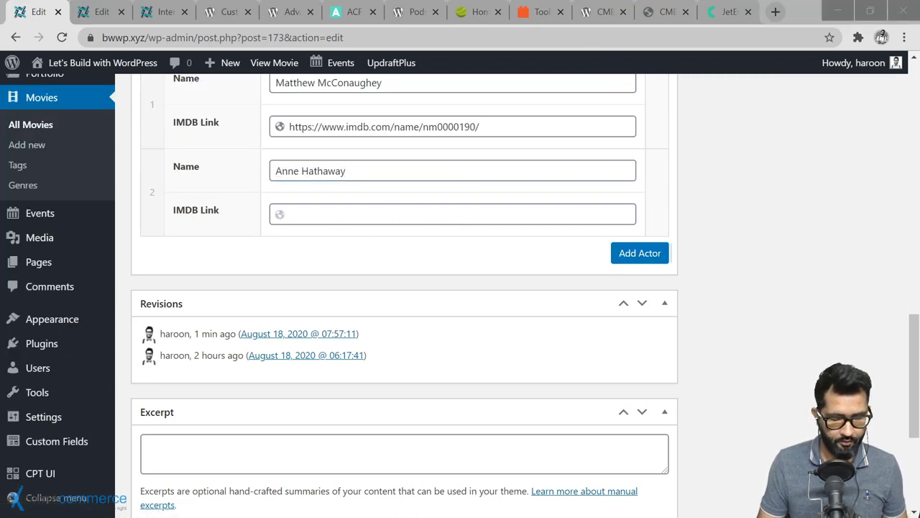
{"action": "left_click", "coordinate": [385, 213]}
{"action": "type", "text": "https://www.imdb.com/name/nm0004266/"}
{"action": "left_click", "coordinate": [640, 254]}
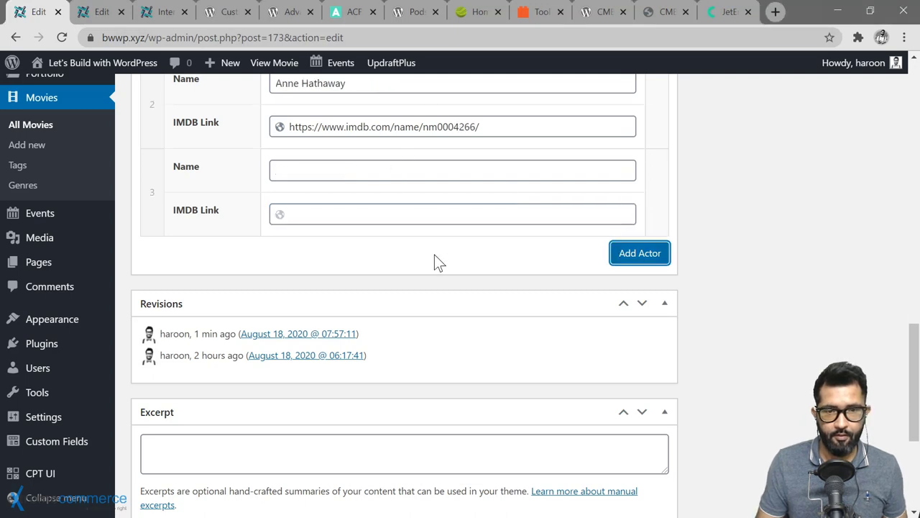
{"action": "left_click", "coordinate": [338, 172]}
{"action": "type", "text": "Matt Damon"}
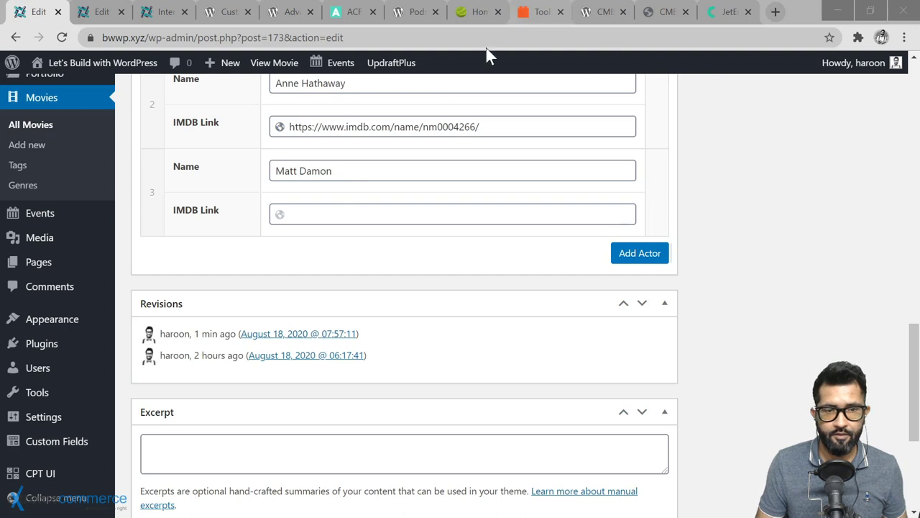
{"action": "left_click", "coordinate": [421, 214]}
{"action": "type", "text": "https://www.imdb.com/name/nm0000354/"}
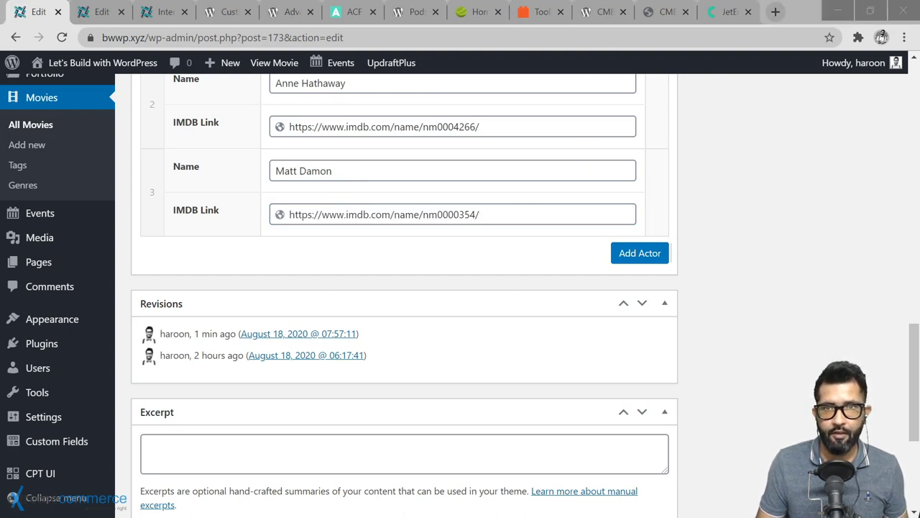
{"action": "left_click", "coordinate": [639, 253]}
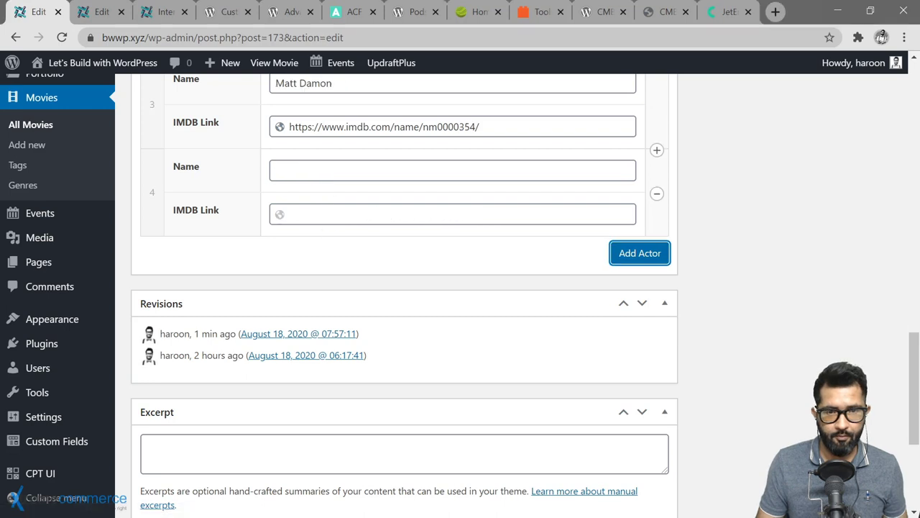
{"action": "left_click", "coordinate": [507, 170]}
{"action": "type", "text": "Michael Caine"}
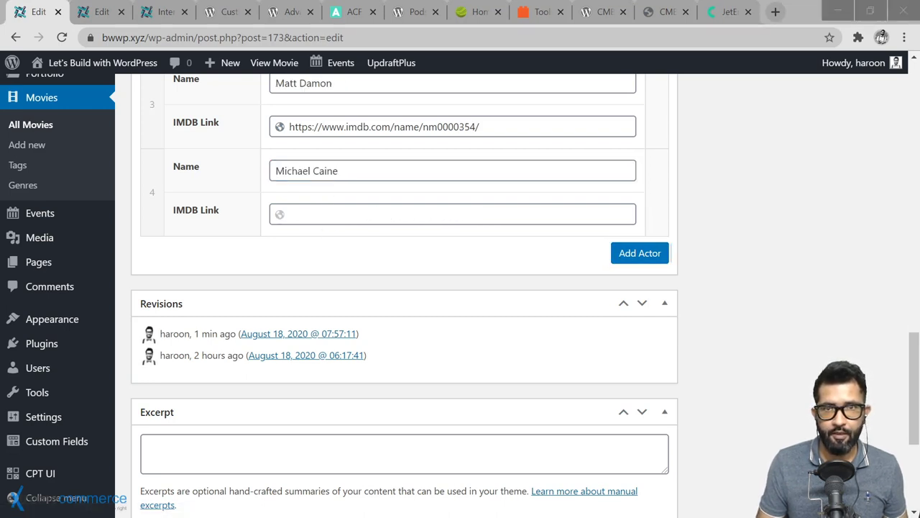
{"action": "left_click", "coordinate": [453, 214]}
{"action": "type", "text": "https://www.imdb.com/name/nm0000323/"}
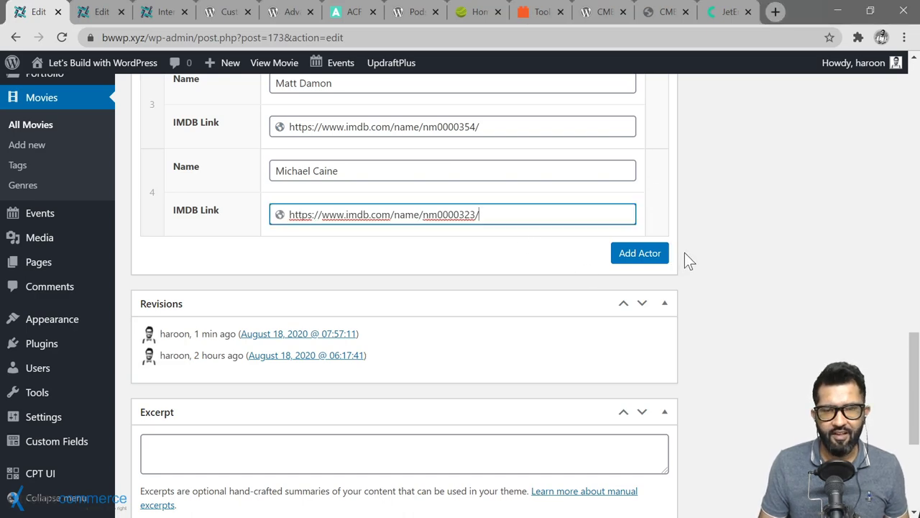
Step: Save the Interstellar movie and open its public page from the permalink in a new browser tab
{"action": "scroll", "coordinate": [684, 252], "scroll_direction": "up", "scroll_amount": 15}
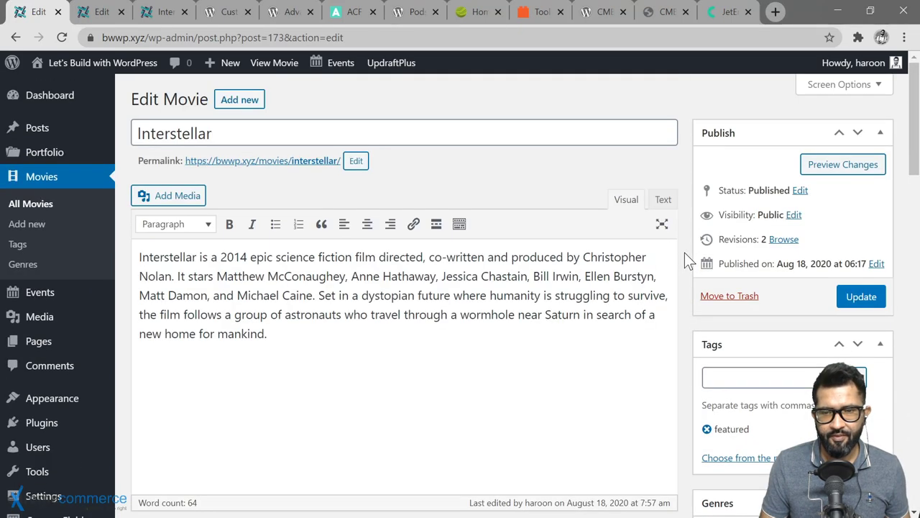
{"action": "left_click", "coordinate": [859, 296]}
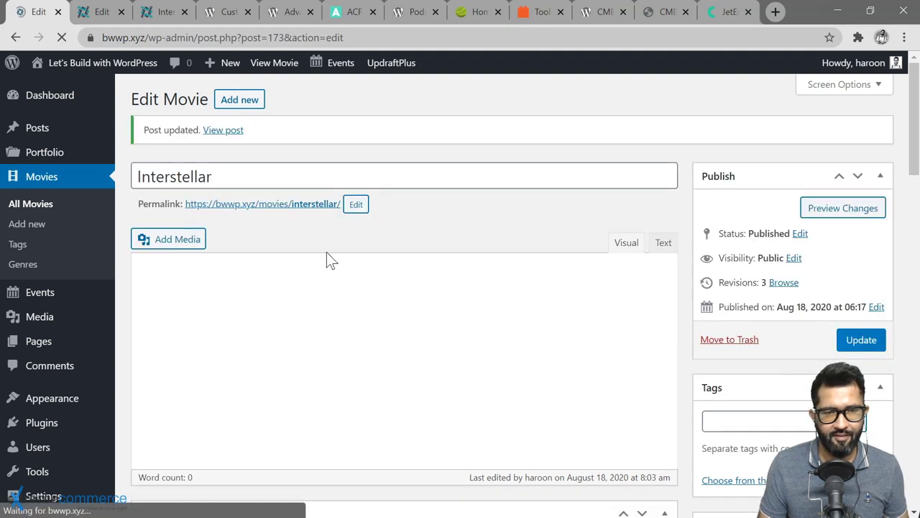
{"action": "right_click", "coordinate": [290, 204]}
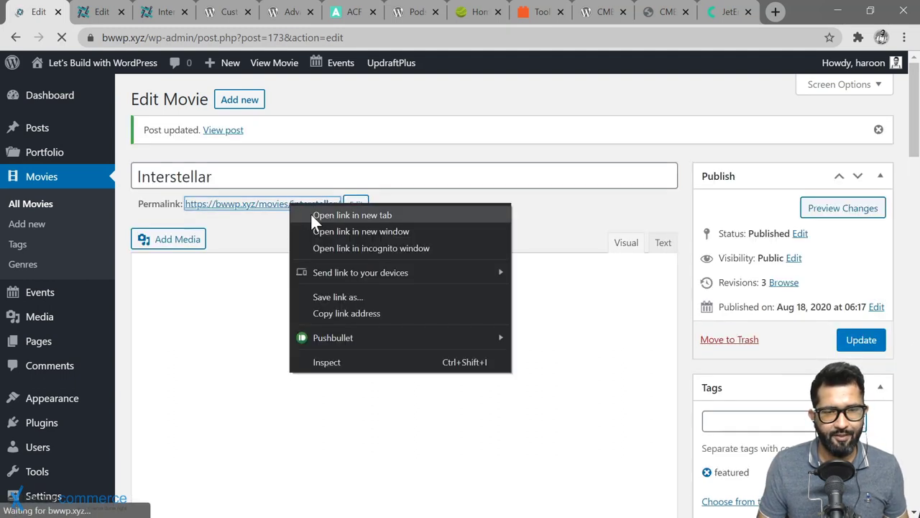
{"action": "left_click", "coordinate": [314, 223]}
{"action": "left_click", "coordinate": [90, 12]}
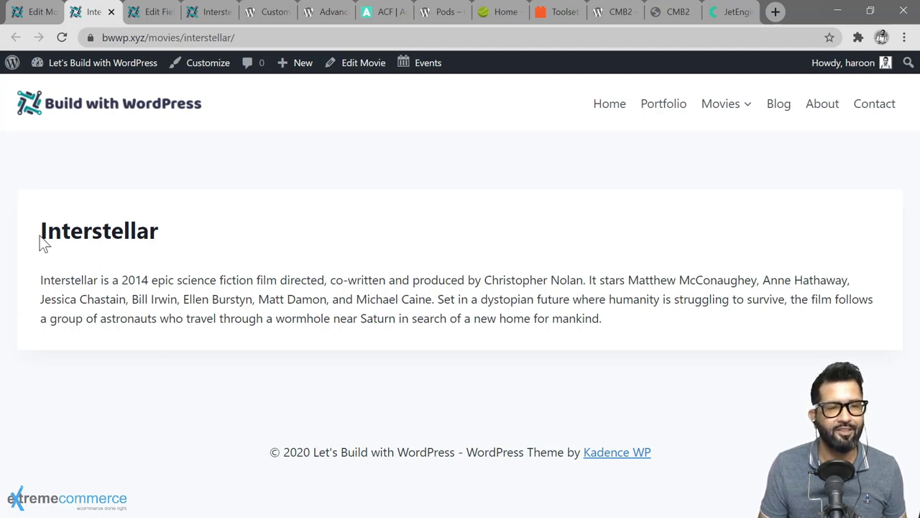
Step: Examine the title and description text on the public Interstellar page
{"action": "left_click_drag", "start_coordinate": [41, 230], "coordinate": [158, 230]}
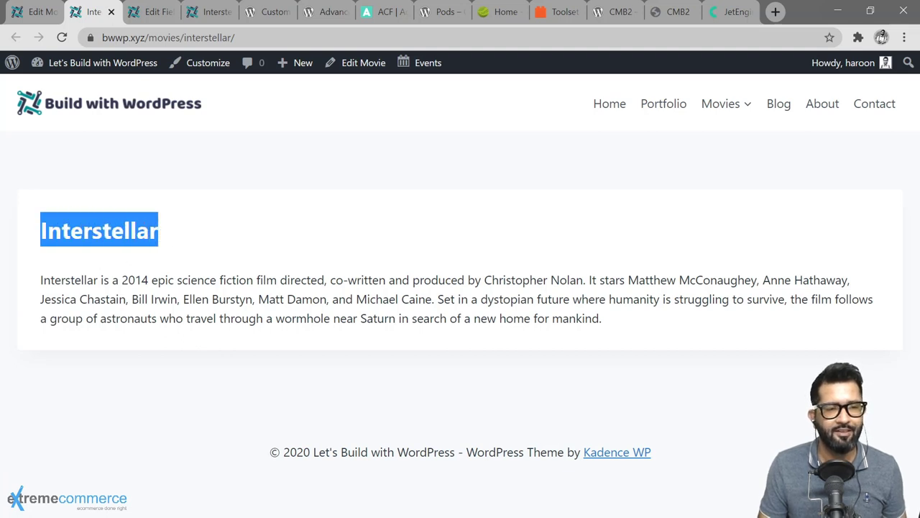
{"action": "left_click_drag", "start_coordinate": [40, 280], "coordinate": [657, 320]}
{"action": "left_click", "coordinate": [656, 322]}
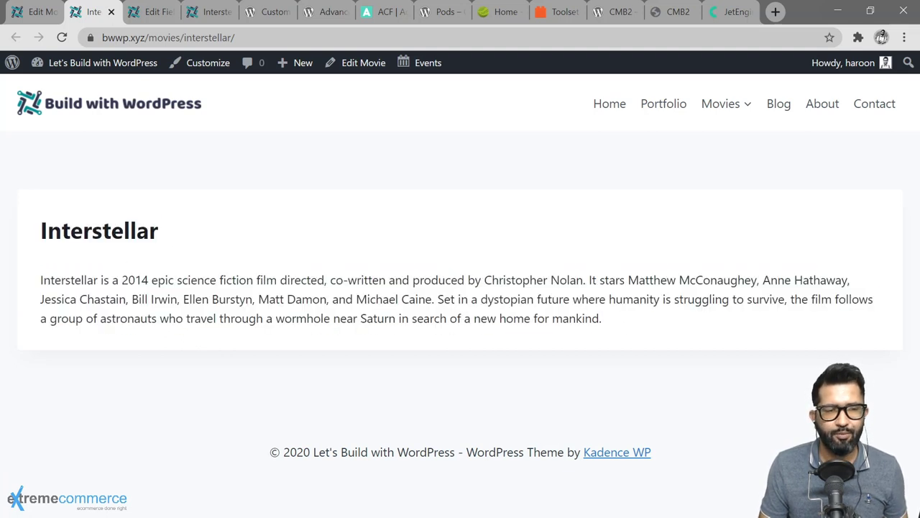